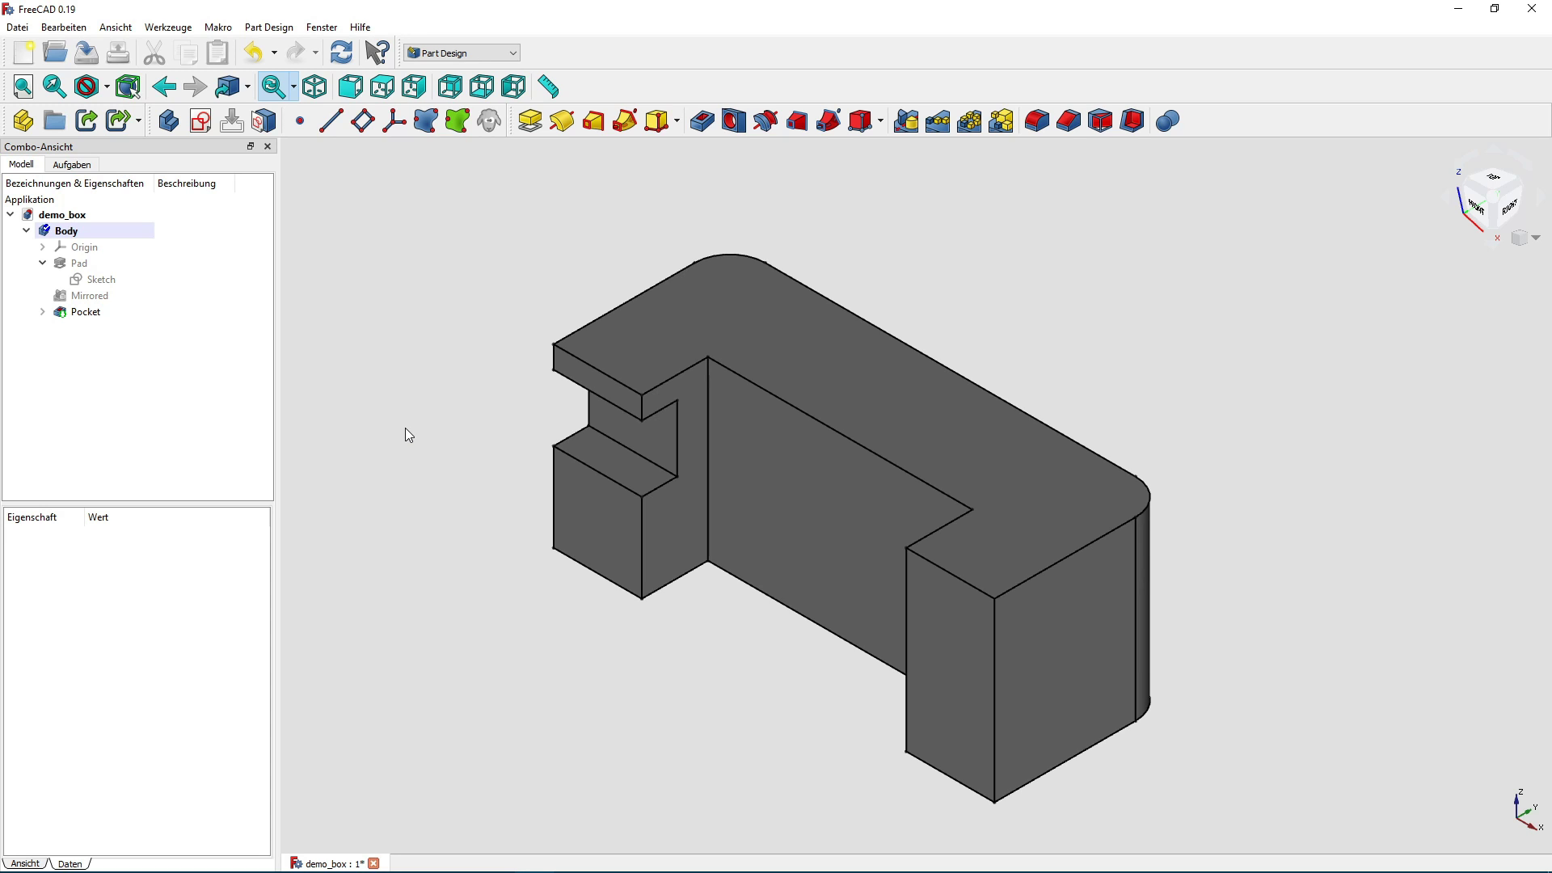
Select the part's top, end, recessed, step and front-left block faces, then clear the selection.
{"action": "left_click", "coordinate": [683, 317]}
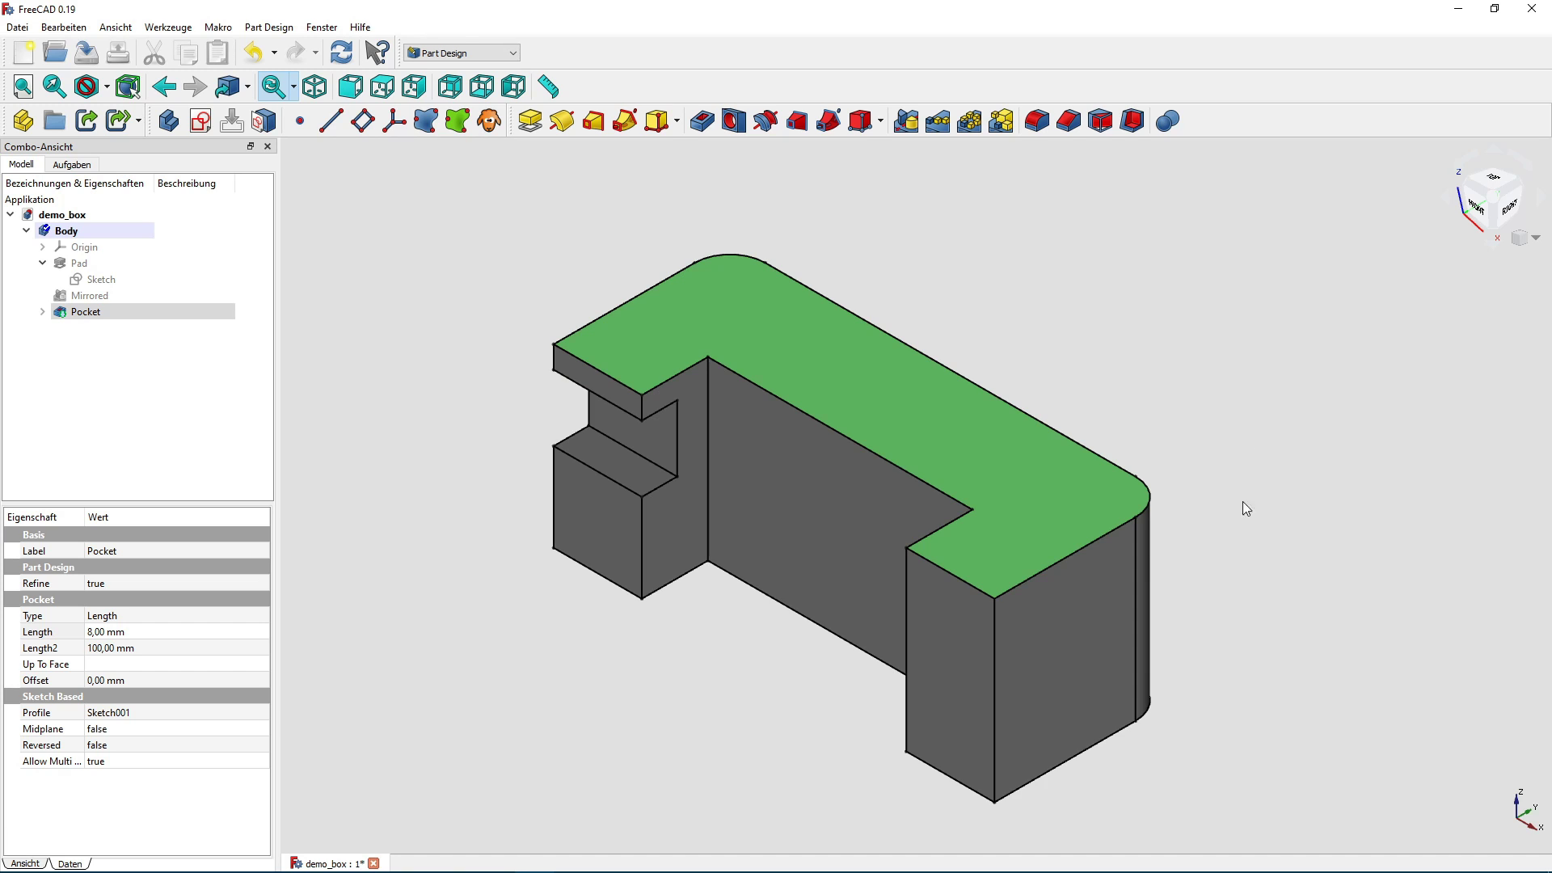
{"action": "left_click", "coordinate": [1070, 693], "text": "ctrl"}
{"action": "left_click", "coordinate": [962, 696], "text": "ctrl"}
{"action": "left_click", "coordinate": [852, 527], "text": "ctrl"}
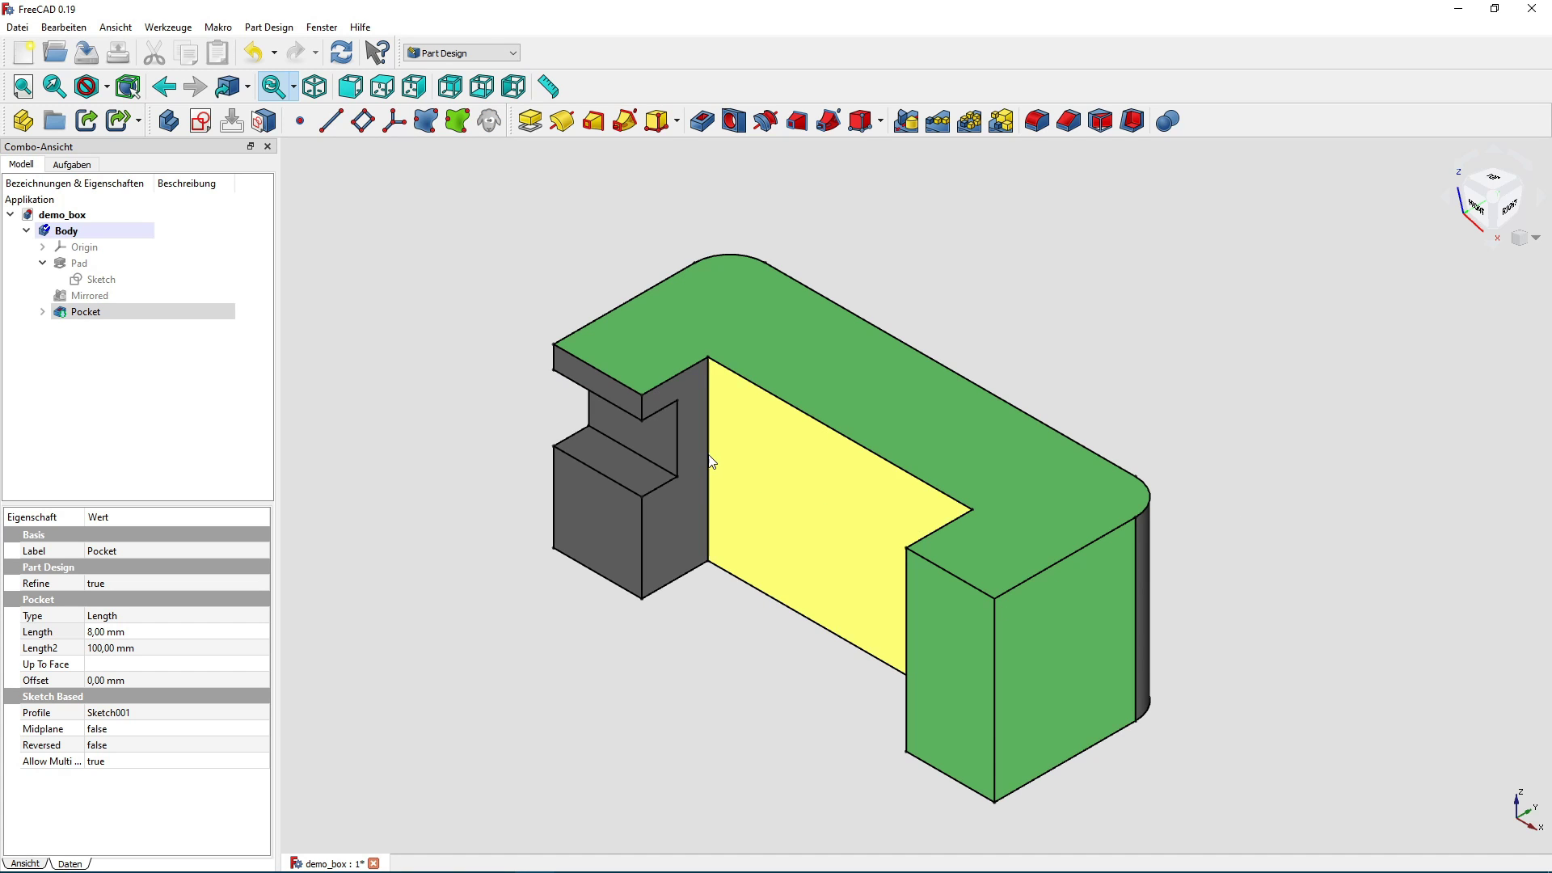
{"action": "left_click", "coordinate": [702, 478], "text": "ctrl"}
{"action": "left_click", "coordinate": [624, 467], "text": "ctrl"}
{"action": "left_click", "coordinate": [622, 526], "text": "ctrl"}
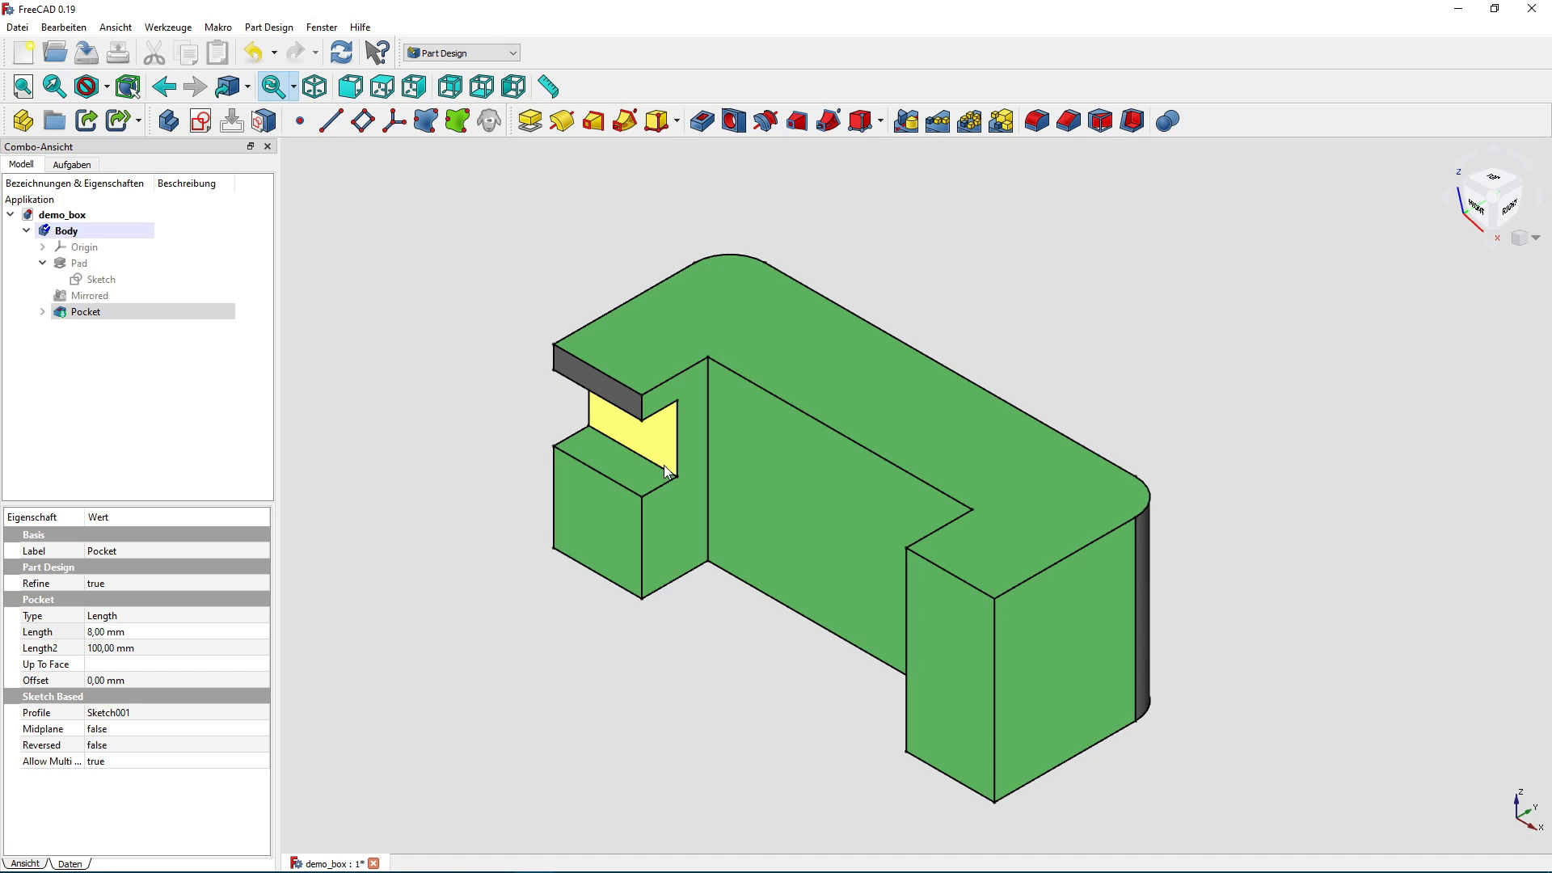
{"action": "left_click", "coordinate": [597, 378], "text": "ctrl"}
{"action": "left_click", "coordinate": [1232, 367]}
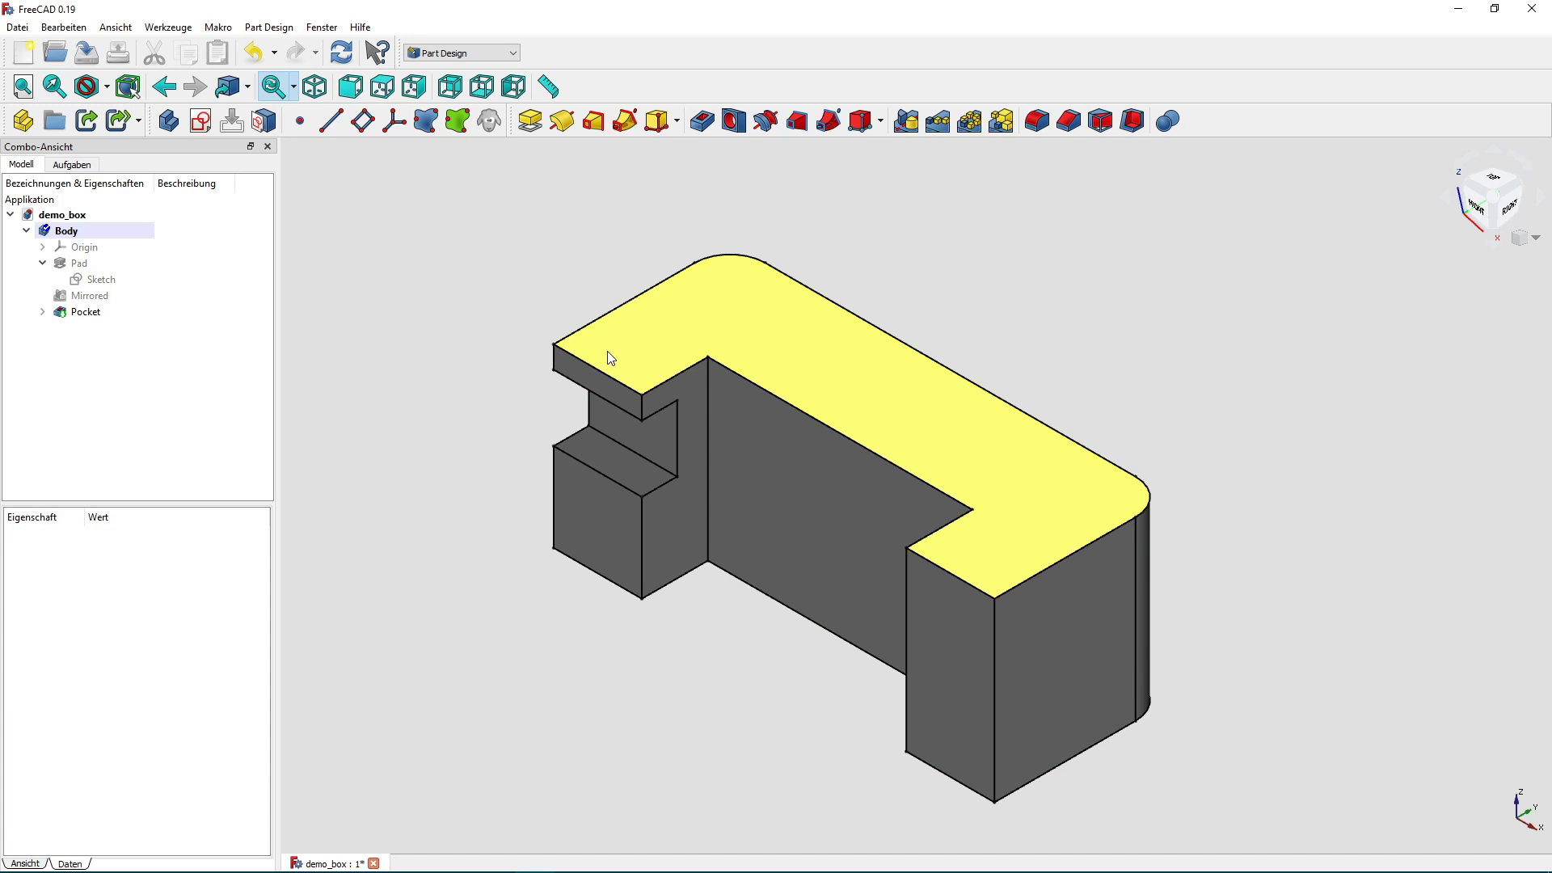
Select the part's top-left edge, long top edges and small block's bottom edge, then clear them.
{"action": "left_click", "coordinate": [600, 371]}
{"action": "left_click", "coordinate": [674, 380], "text": "ctrl"}
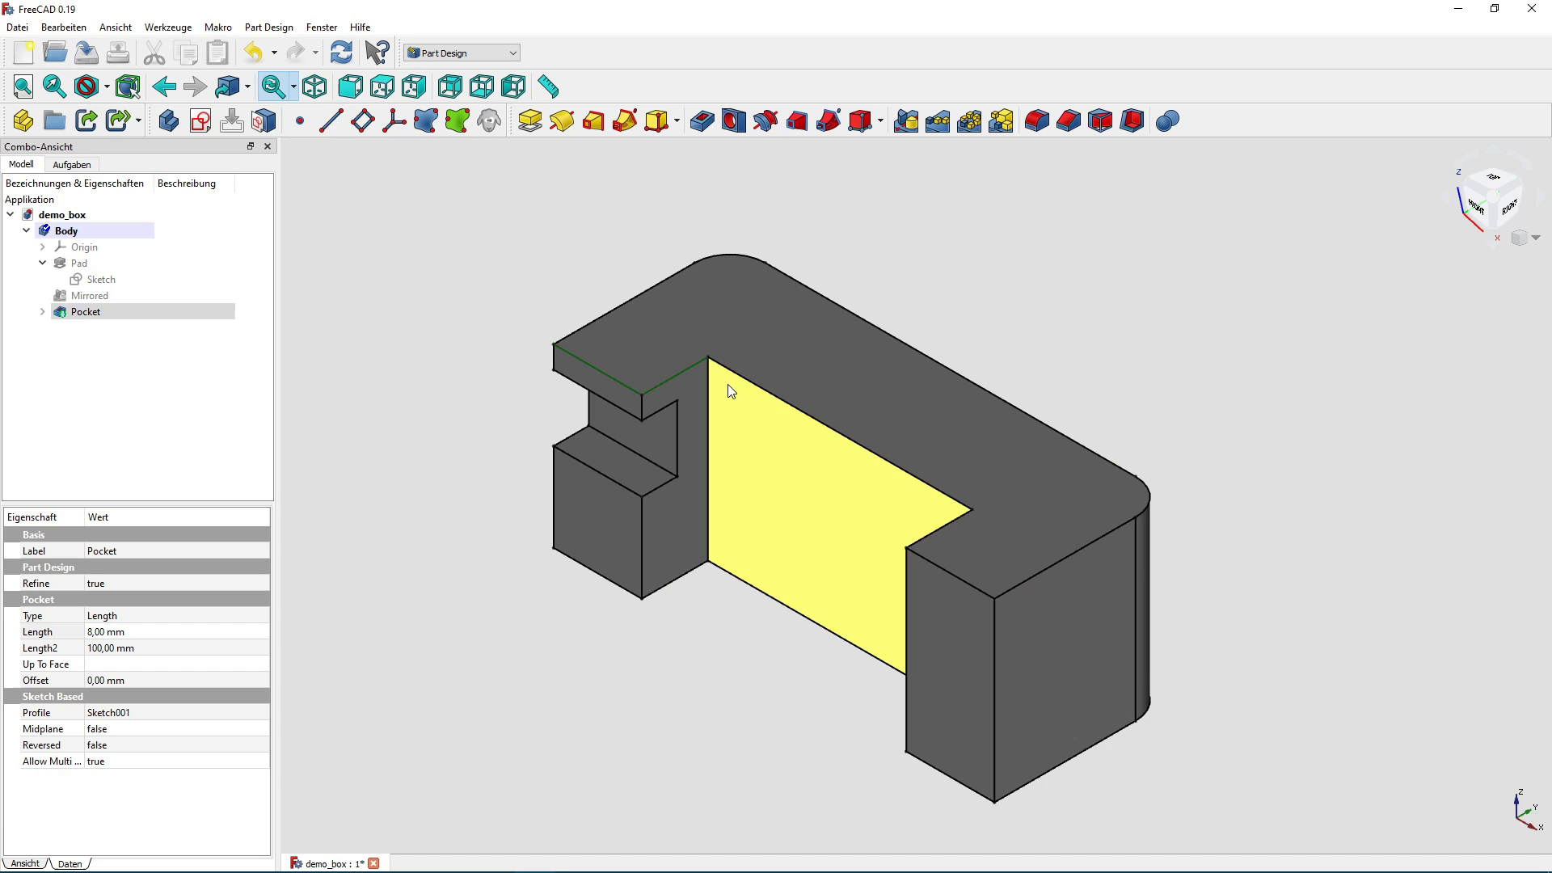
{"action": "left_click", "coordinate": [736, 374], "text": "ctrl"}
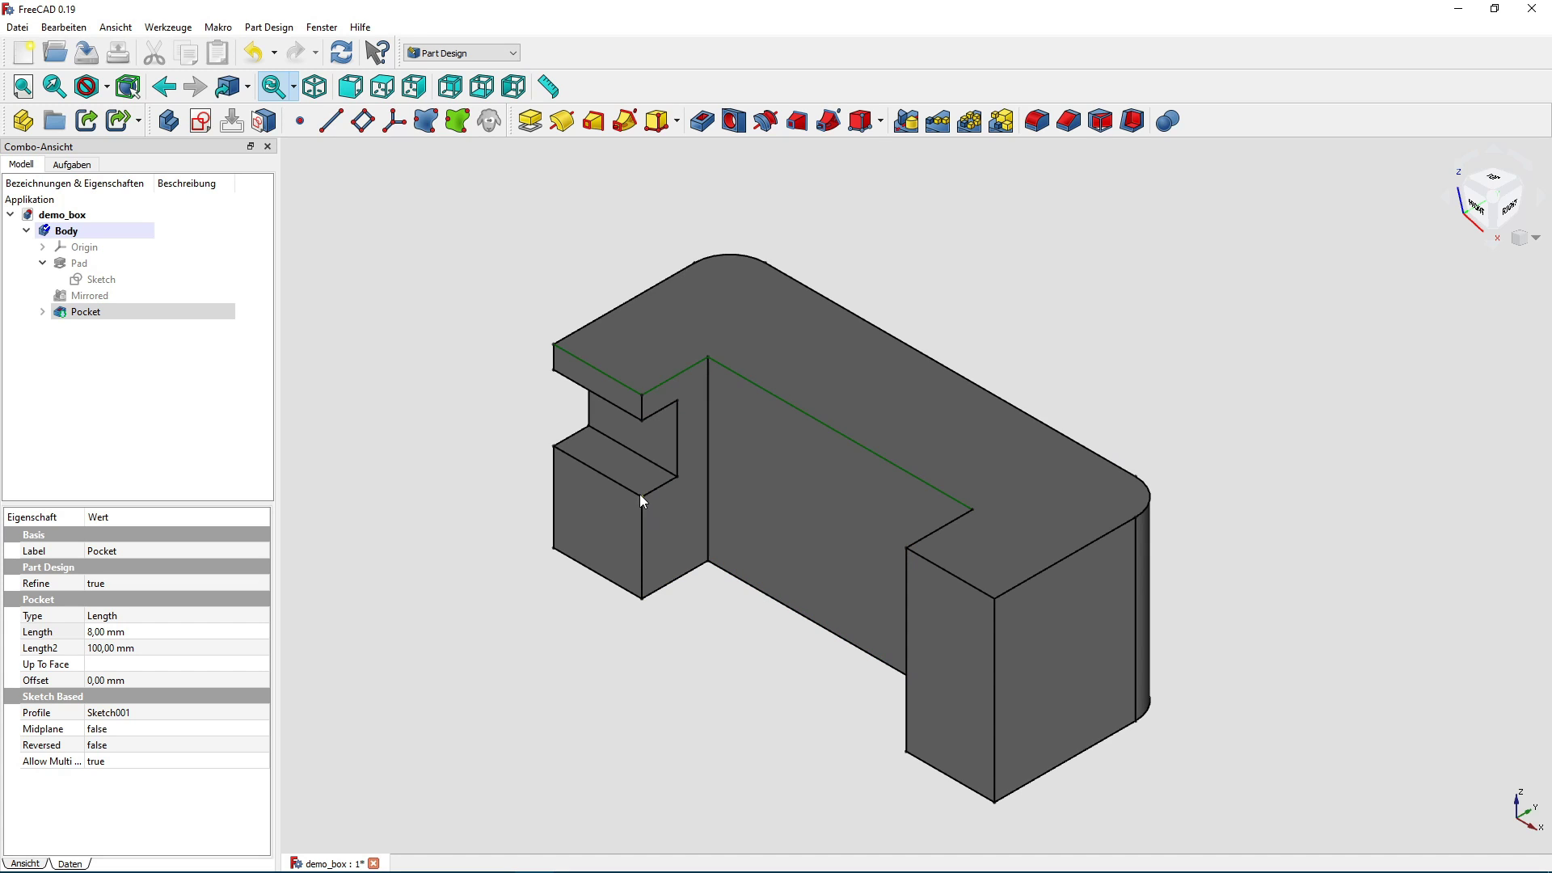
{"action": "left_click", "coordinate": [624, 588], "text": "ctrl"}
{"action": "left_click", "coordinate": [700, 676]}
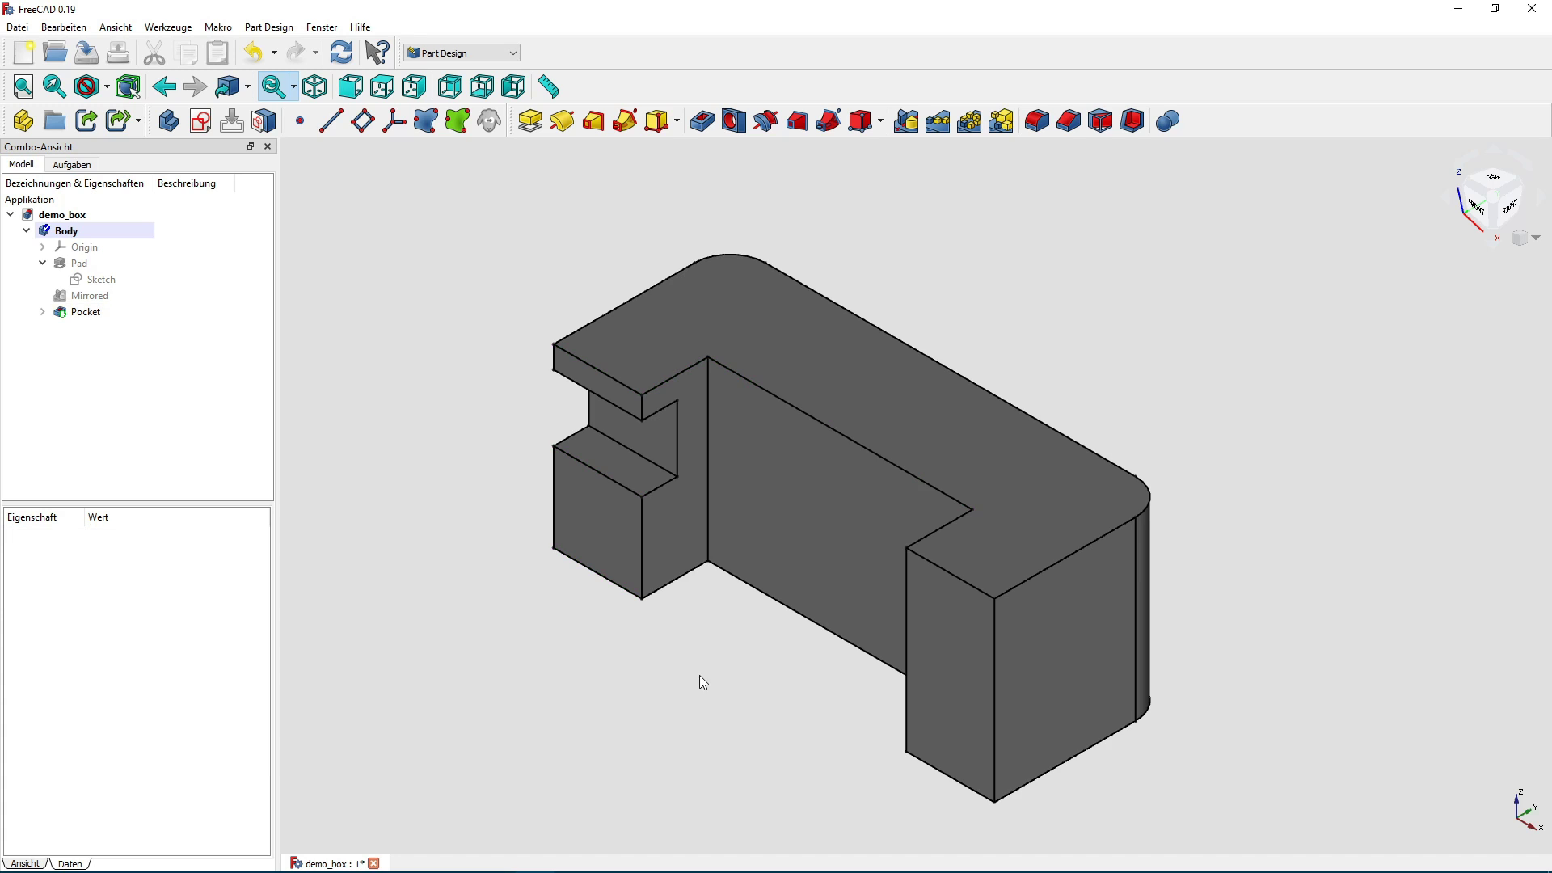
Inspect the small block's front face and the right block's inner side face by selecting each.
{"action": "left_click", "coordinate": [645, 603]}
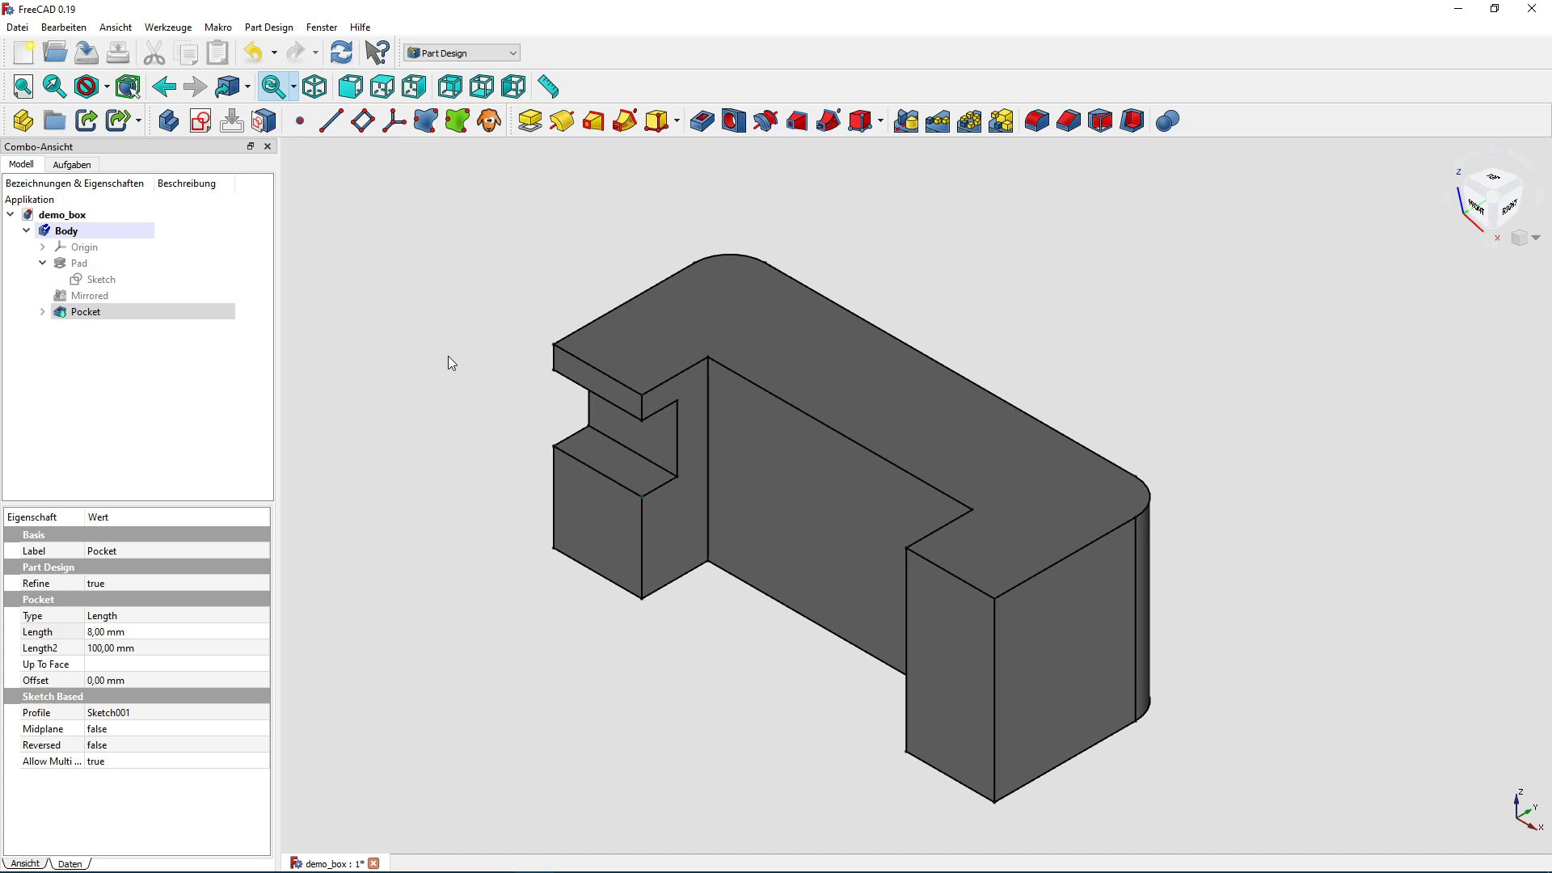
{"action": "left_click", "coordinate": [453, 302]}
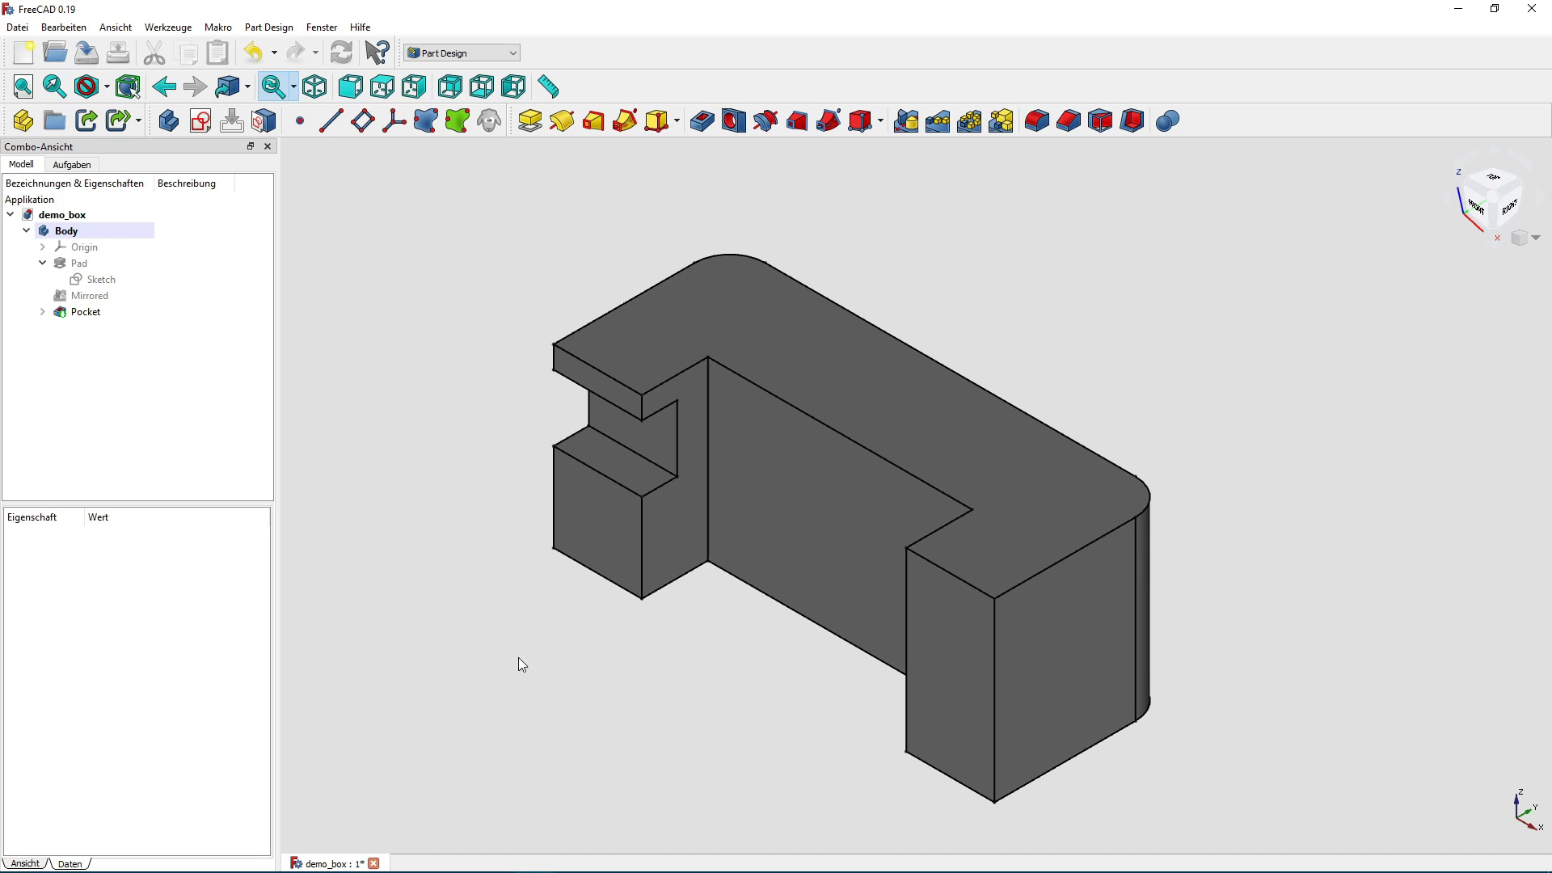
{"action": "left_click", "coordinate": [599, 527]}
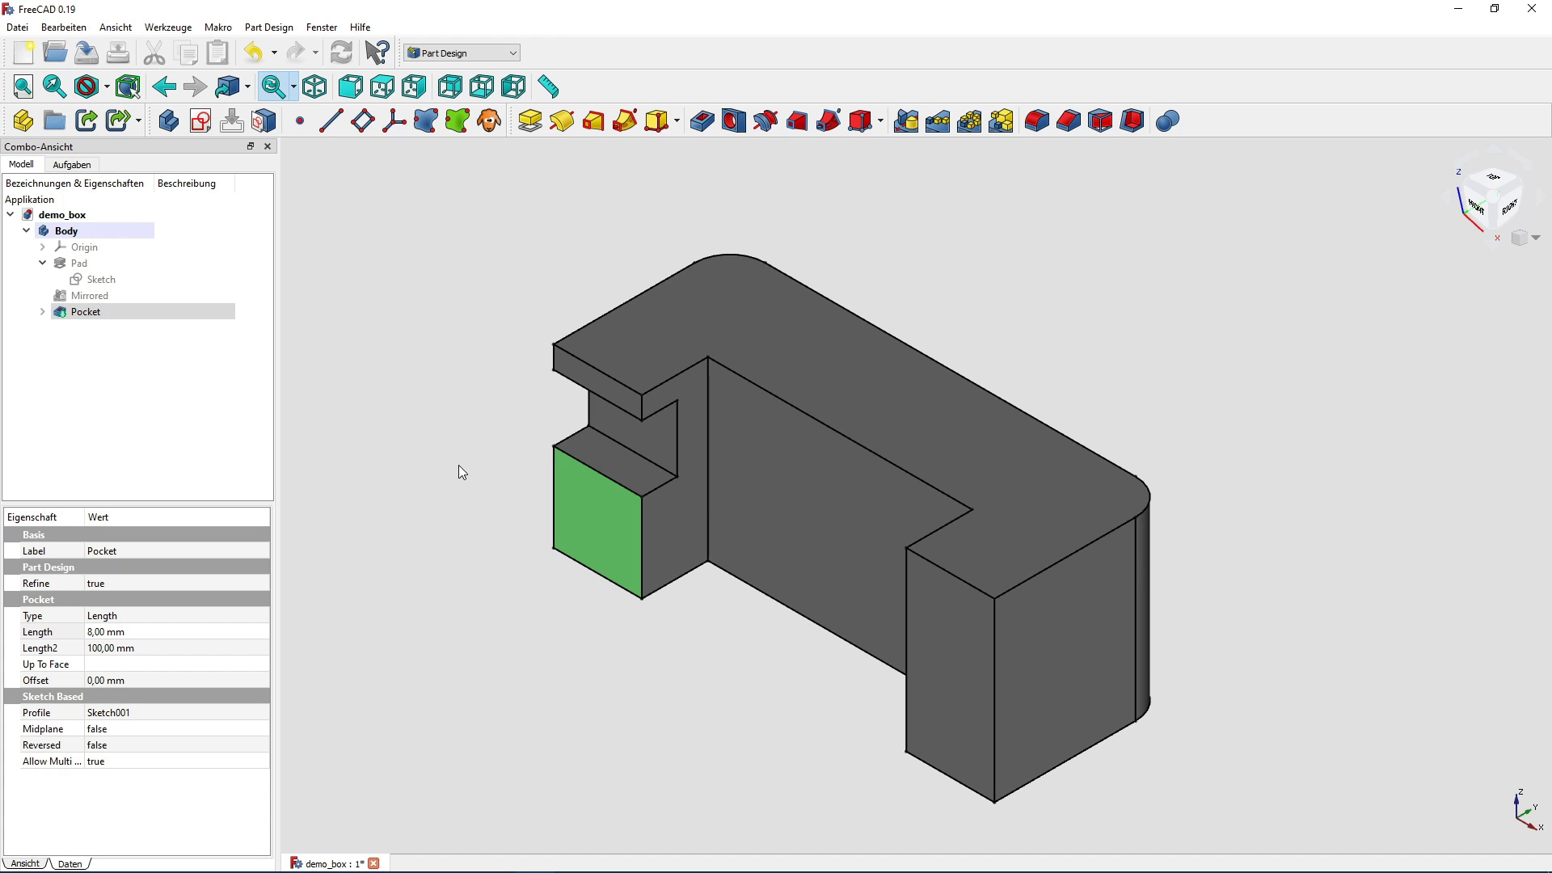
{"action": "left_click", "coordinate": [499, 430]}
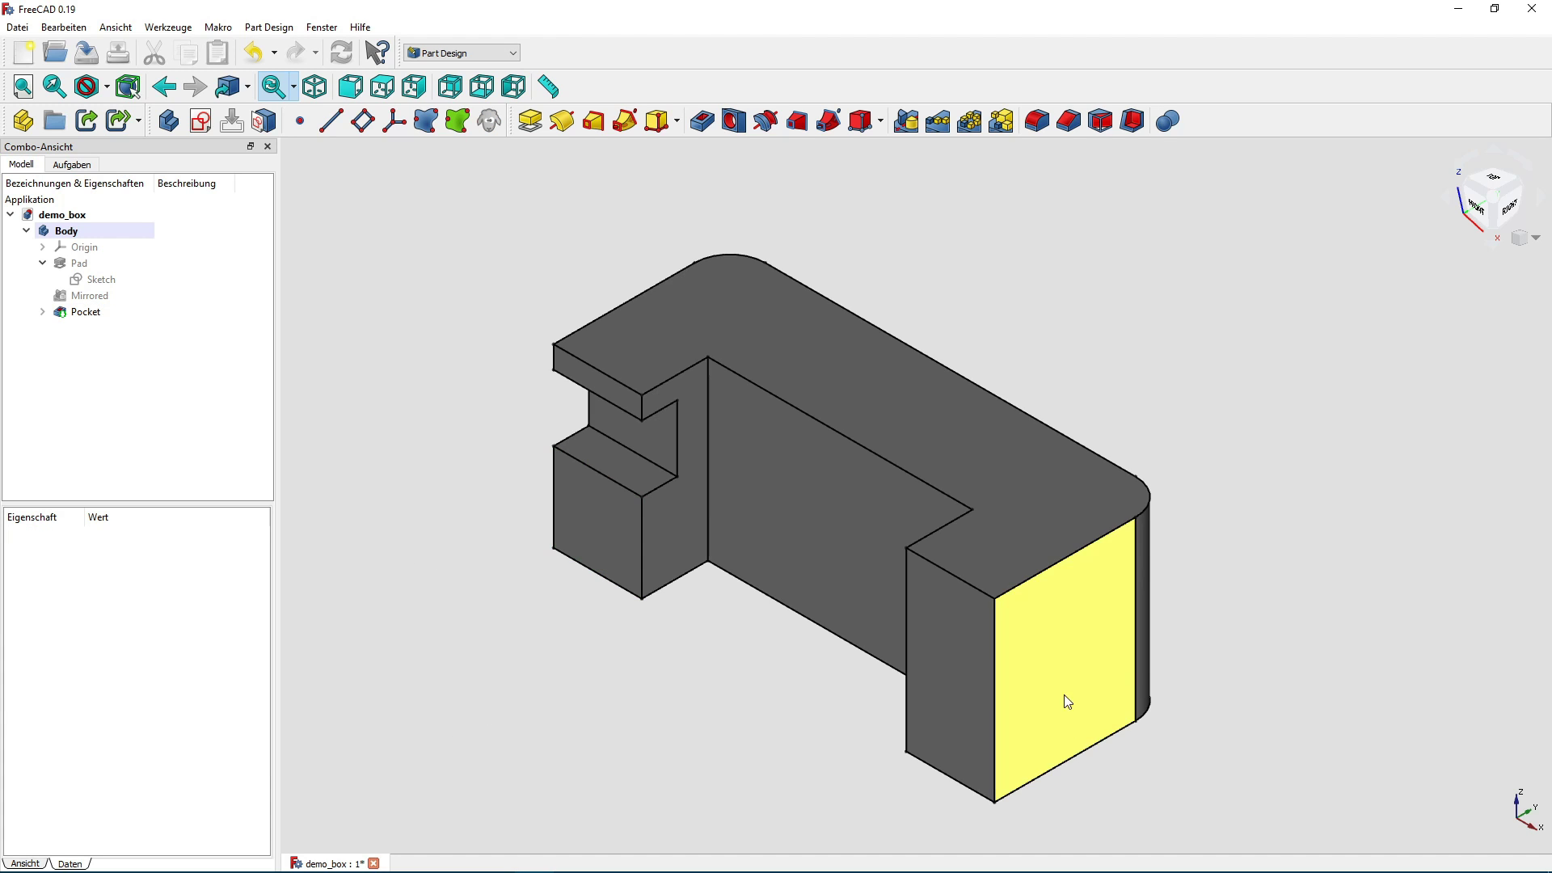
{"action": "left_click", "coordinate": [933, 663]}
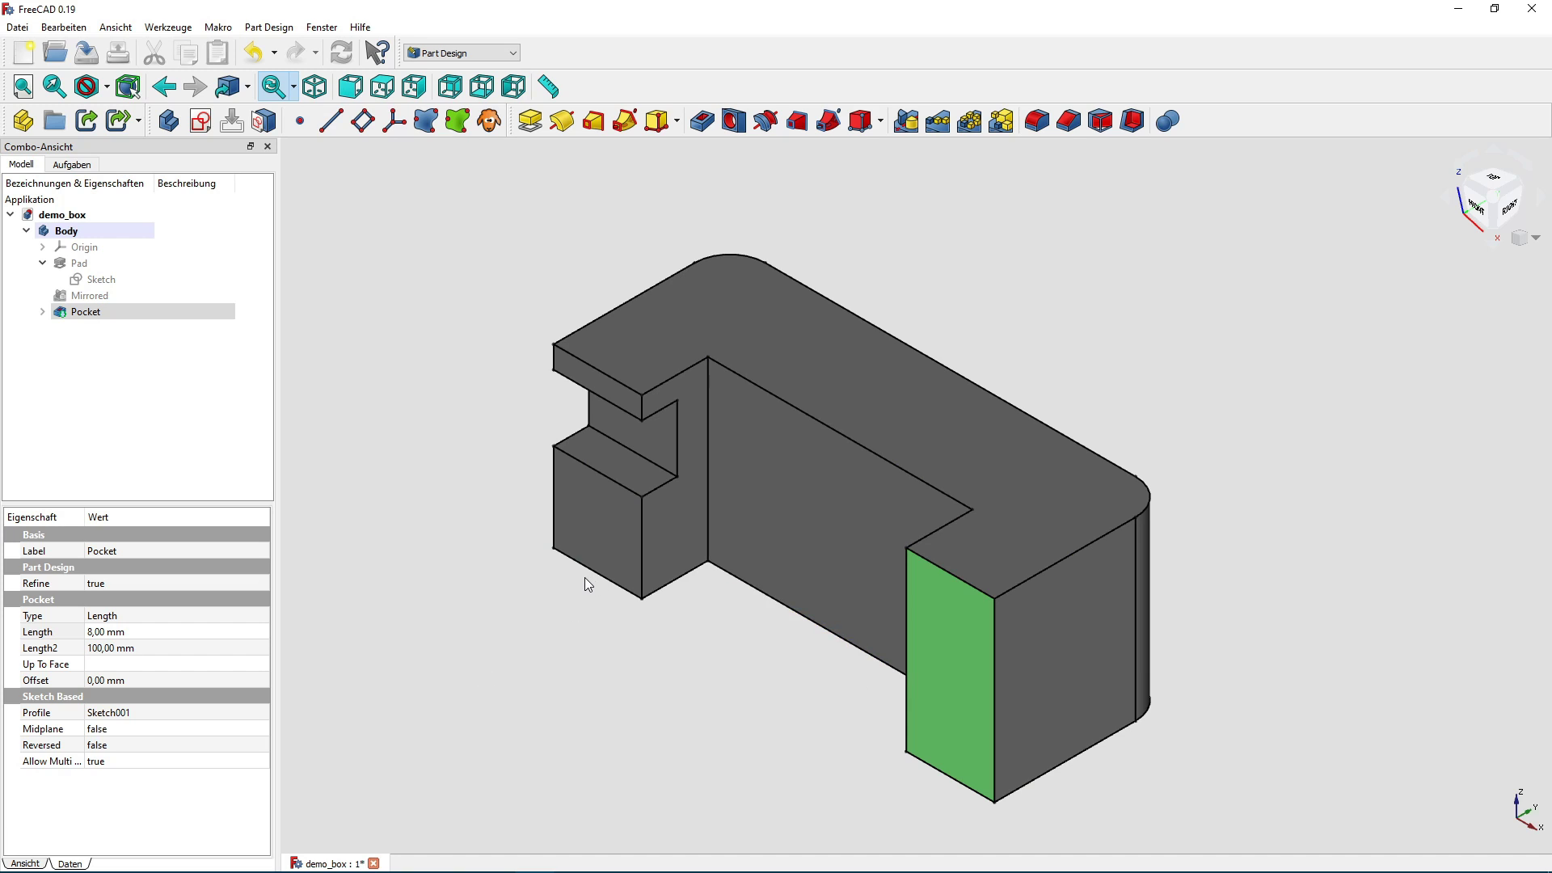
{"action": "left_click", "coordinate": [517, 589]}
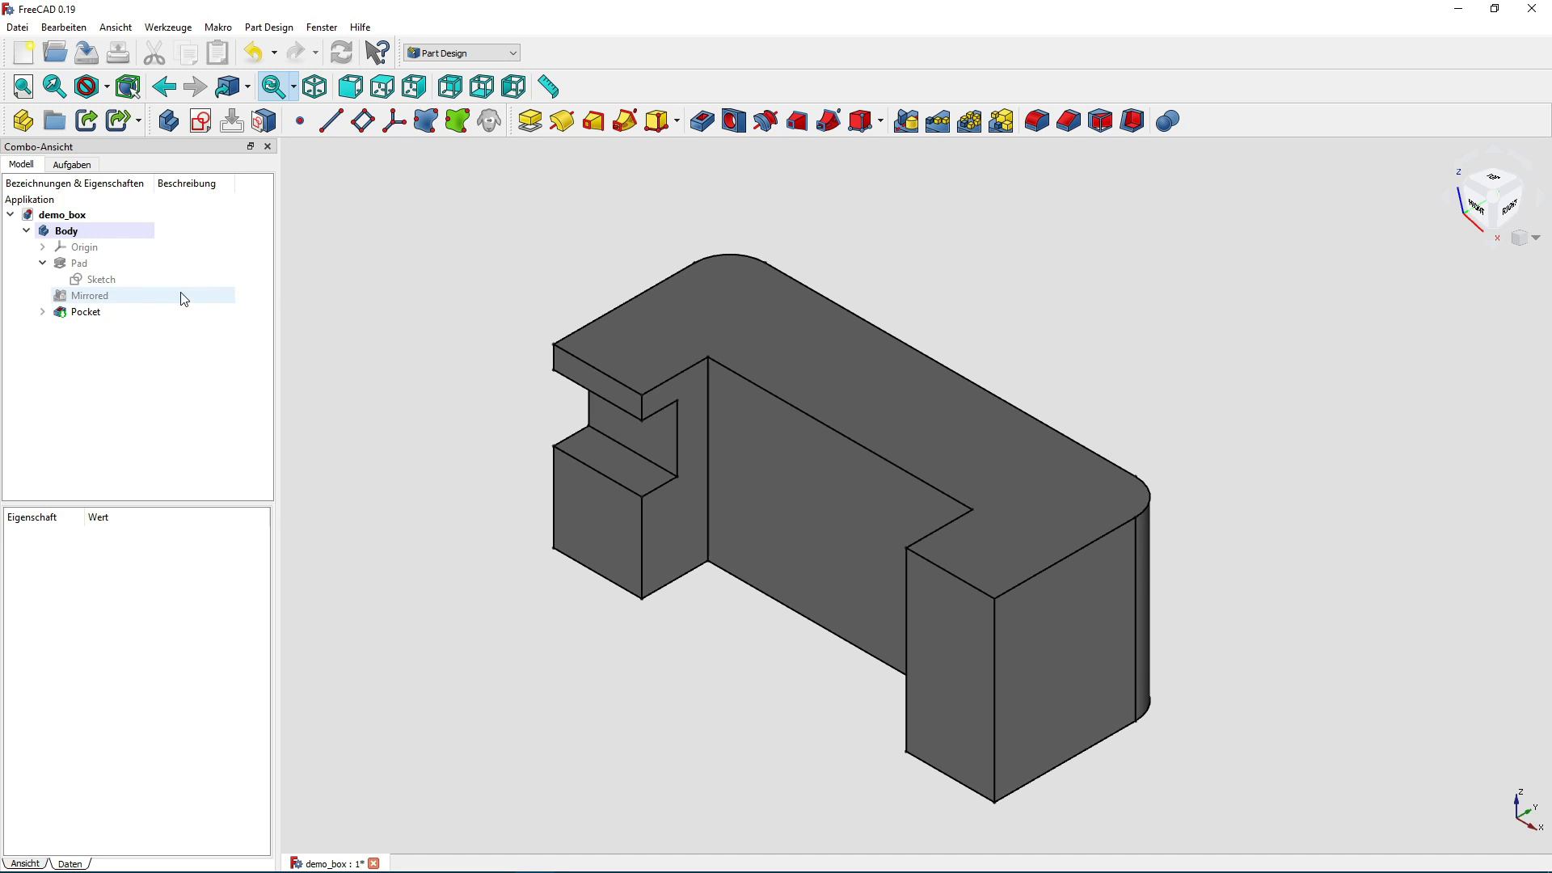
Open and close the Pad's base sketch, then check the small block's front face.
{"action": "left_click", "coordinate": [92, 269]}
{"action": "double_click", "coordinate": [119, 283]}
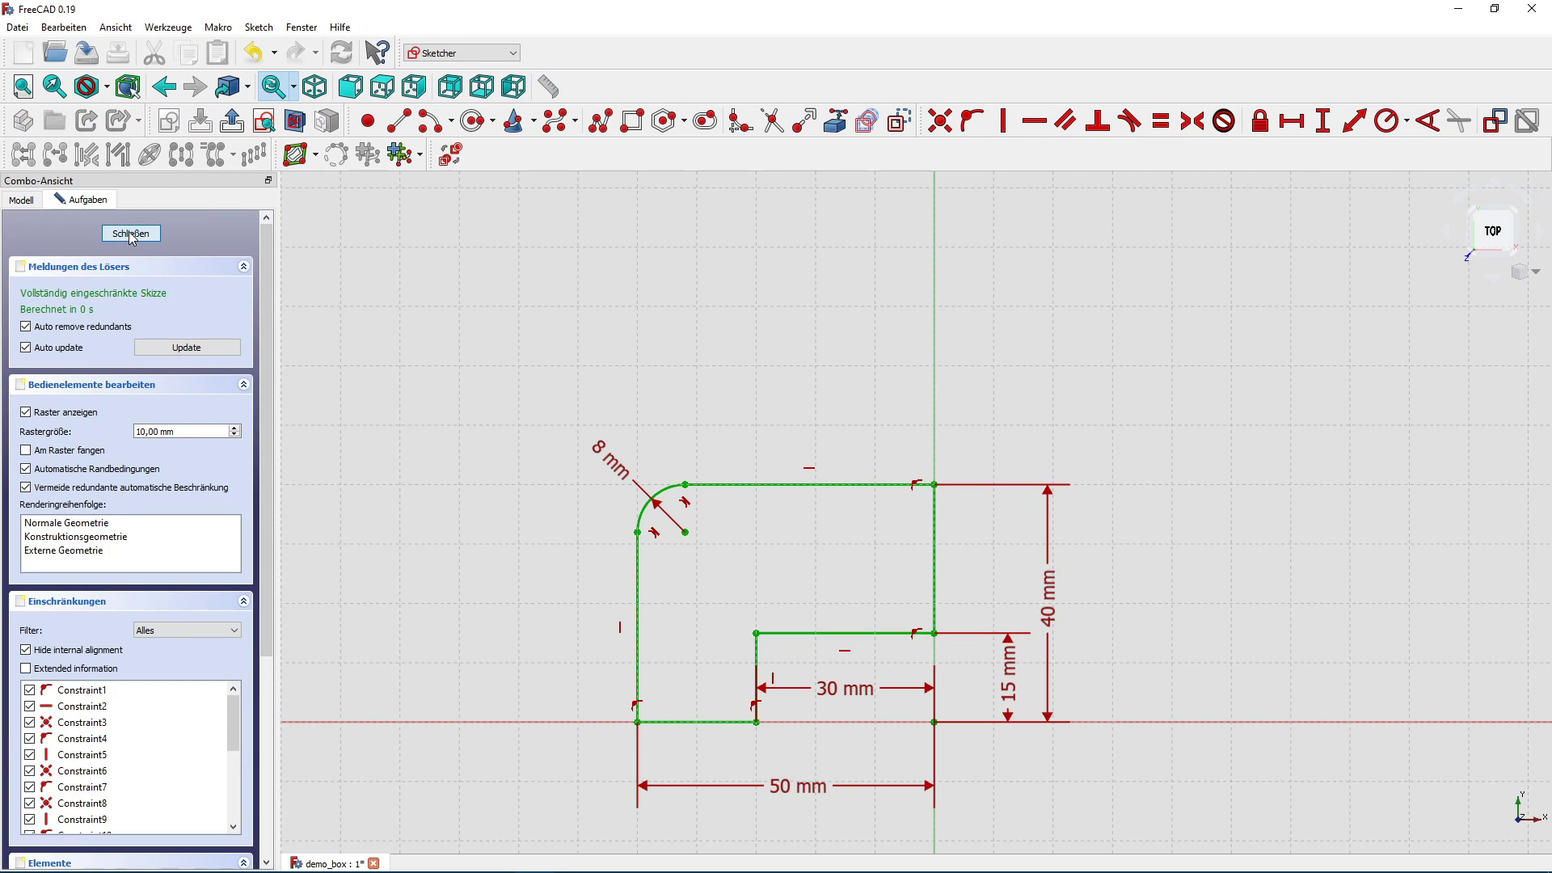
{"action": "left_click", "coordinate": [131, 232]}
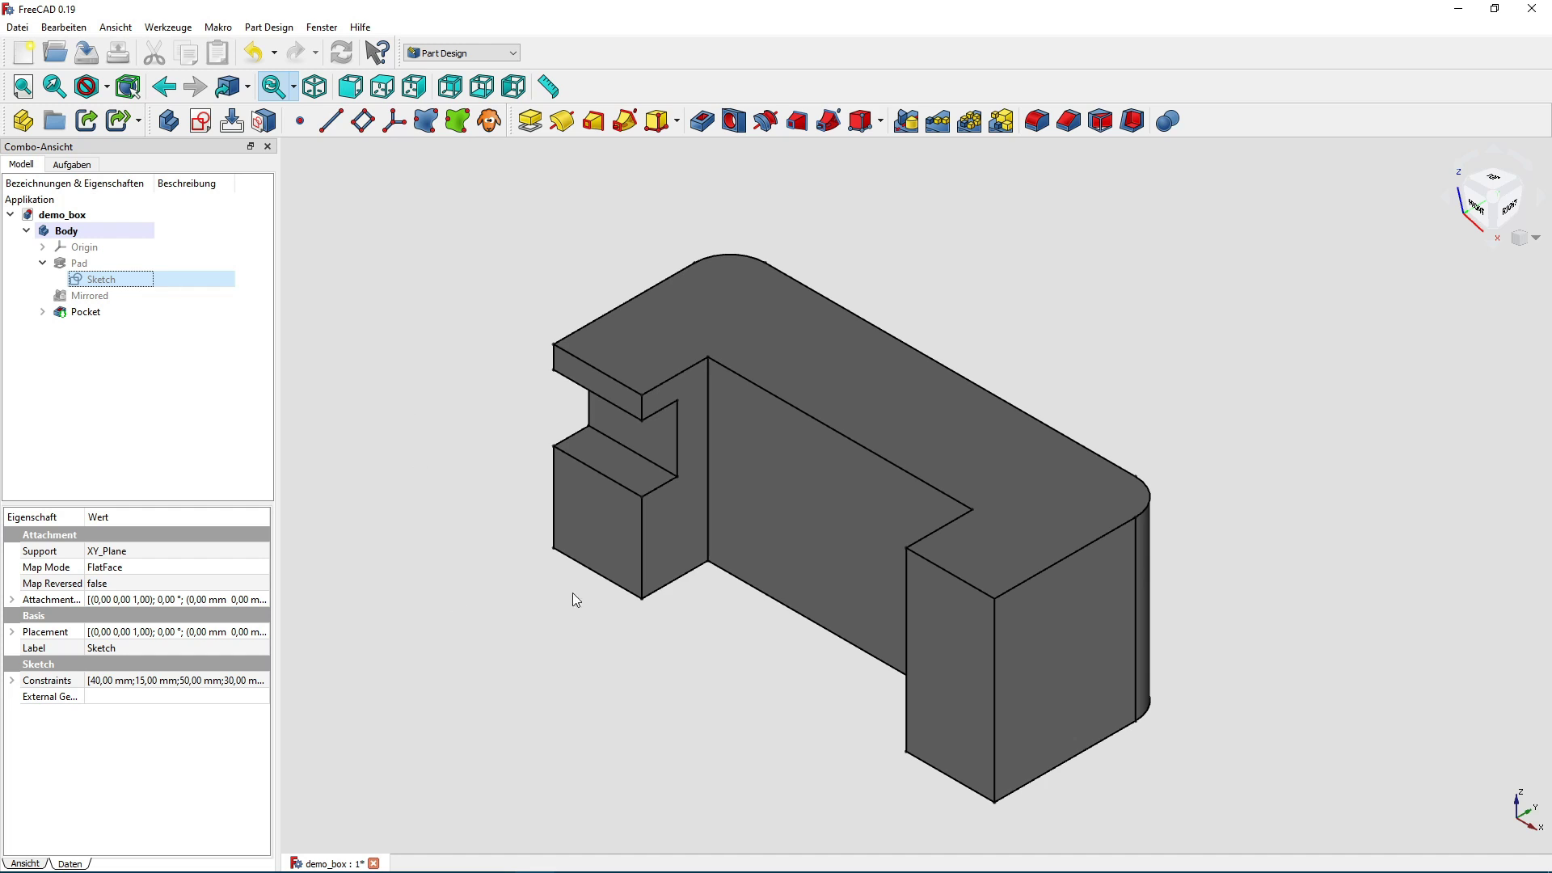
{"action": "left_click", "coordinate": [634, 542]}
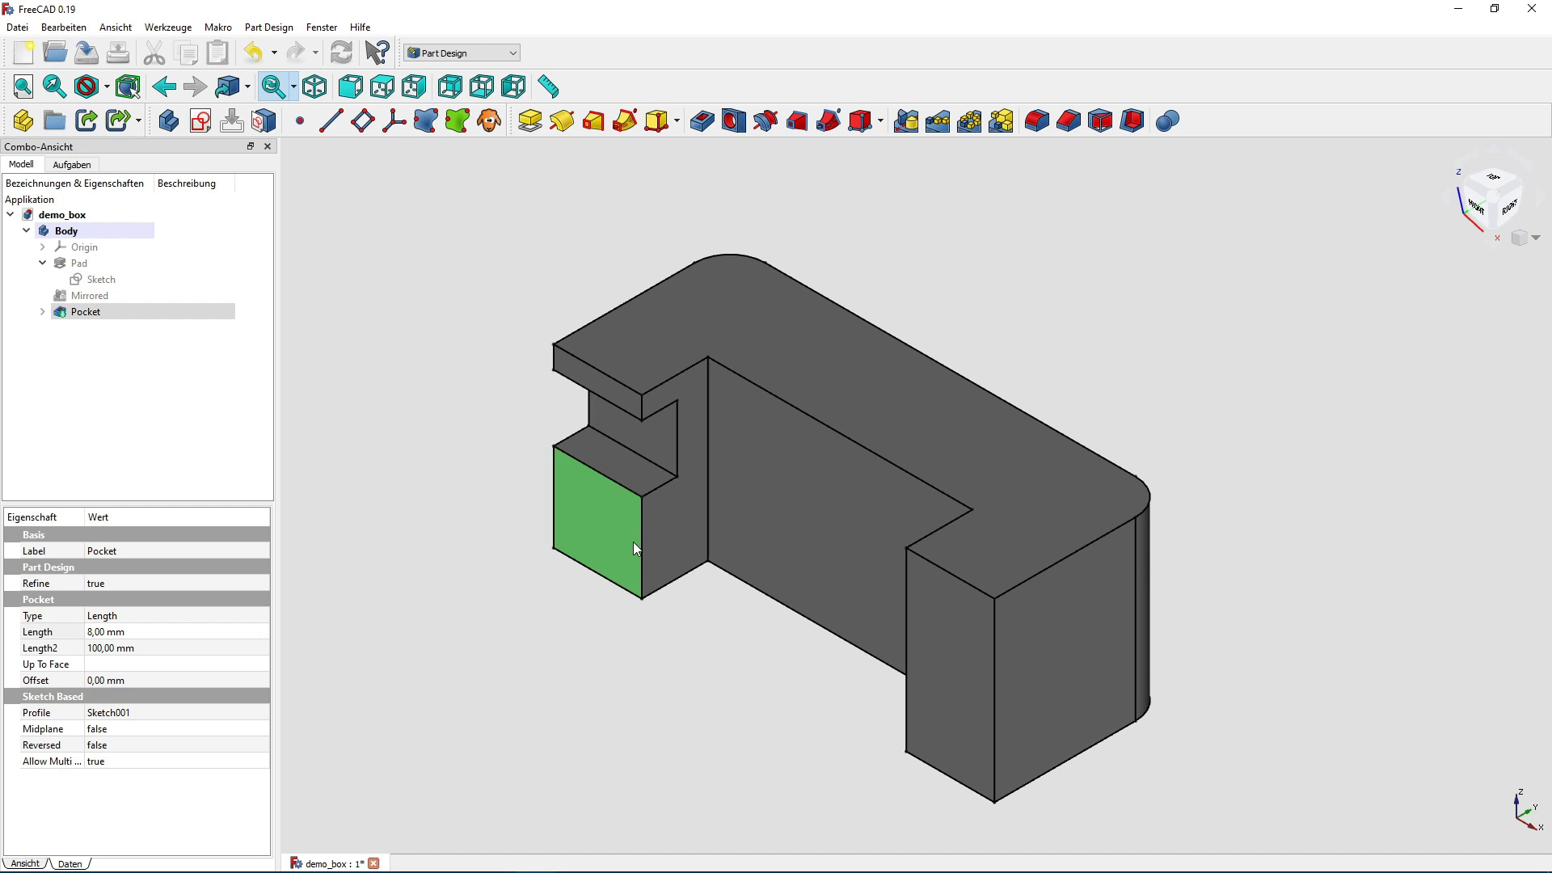
{"action": "left_click", "coordinate": [446, 479]}
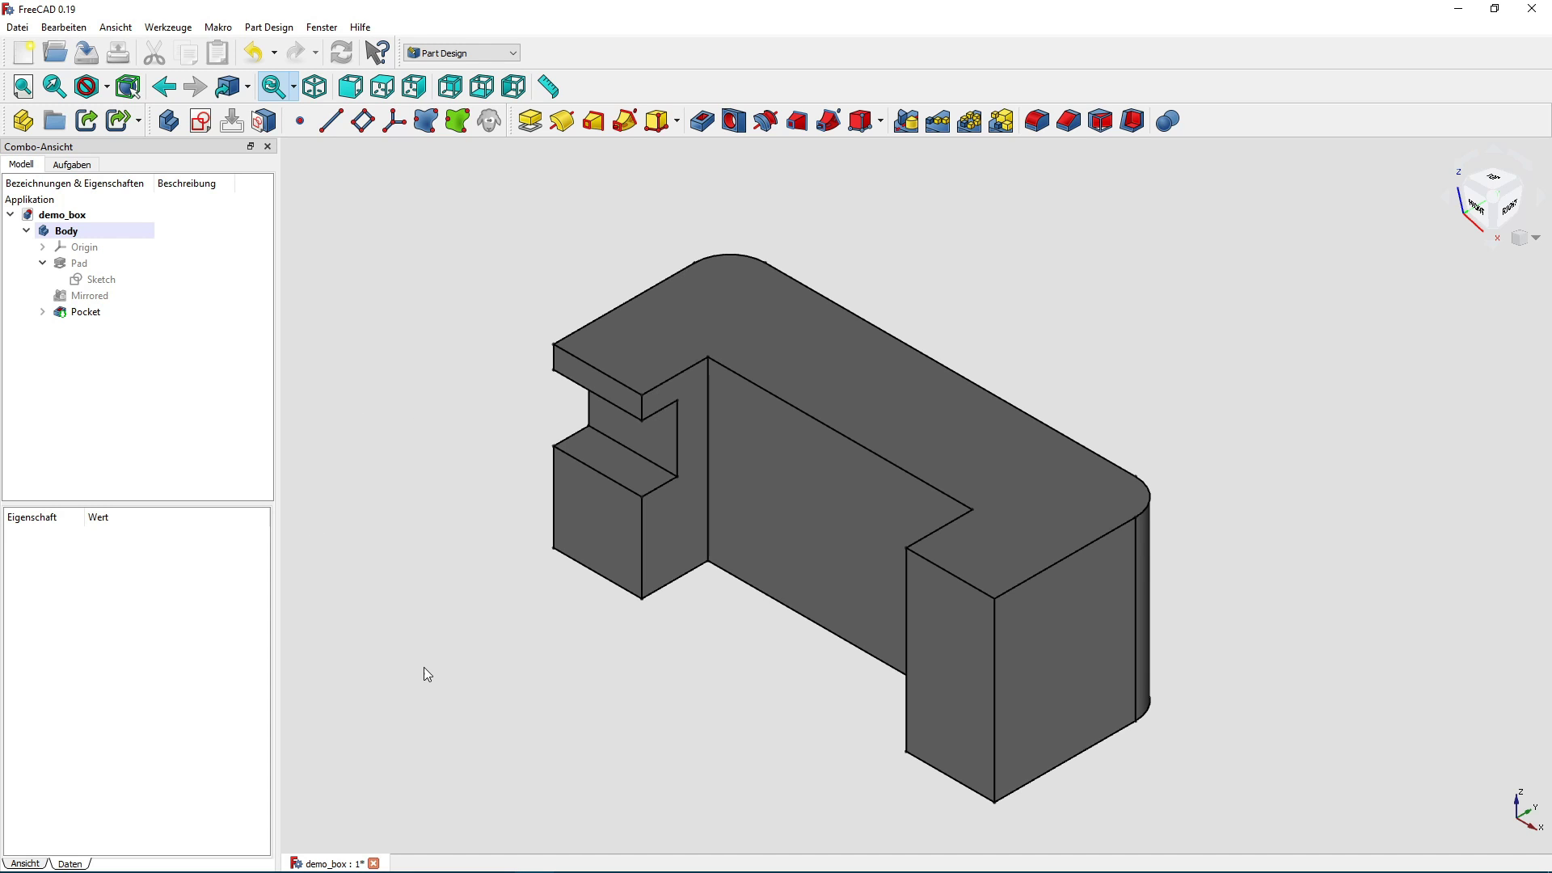
Create a datum plane on the small block's front face, then delete it.
{"action": "left_click", "coordinate": [585, 504]}
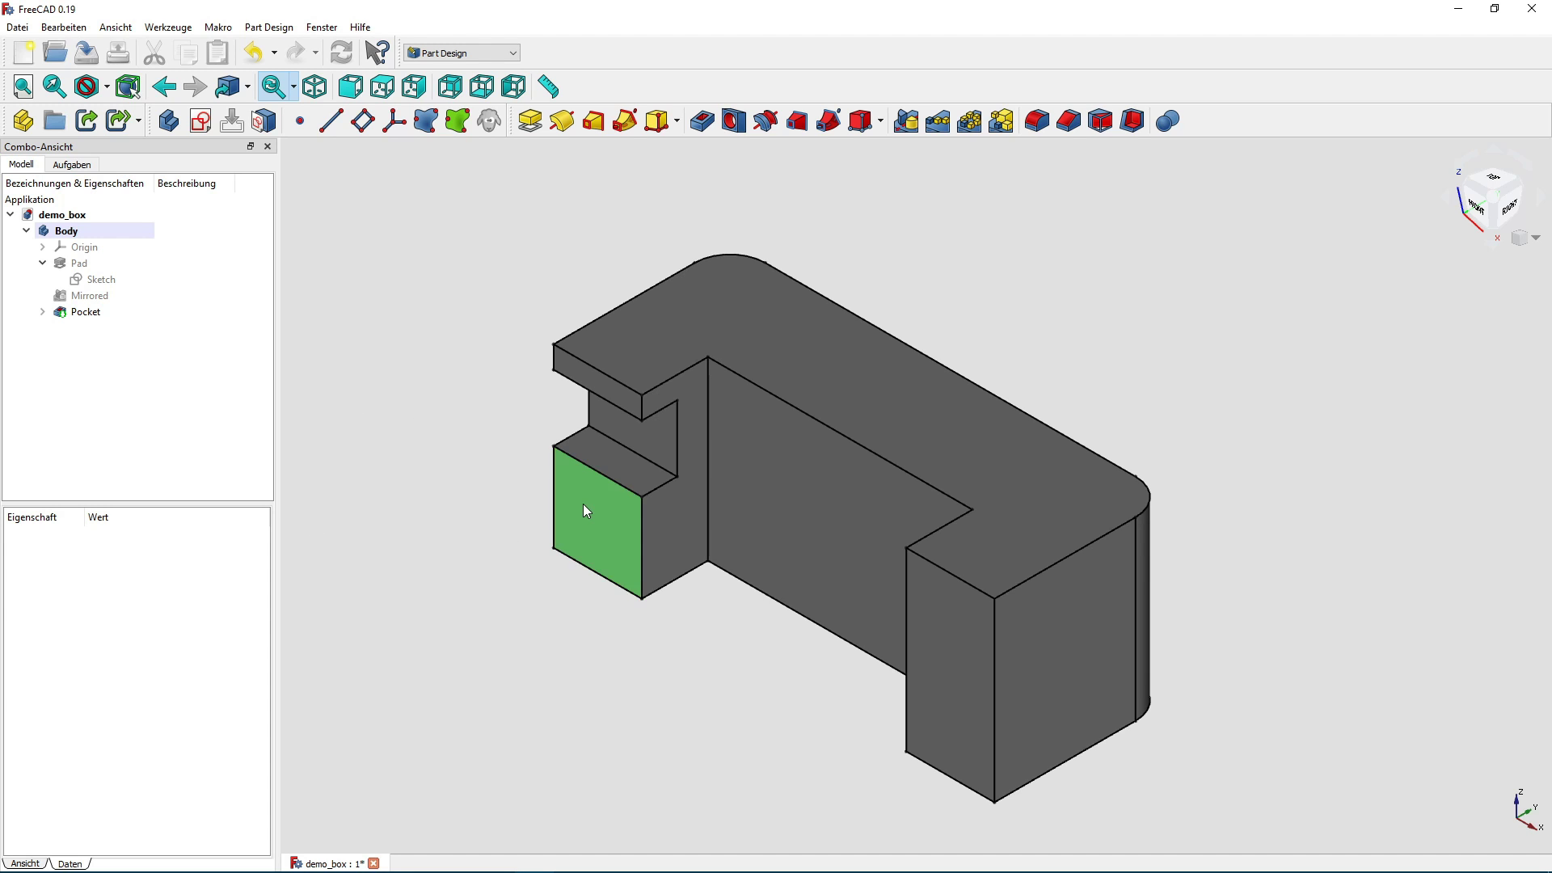
{"action": "left_click", "coordinate": [363, 121]}
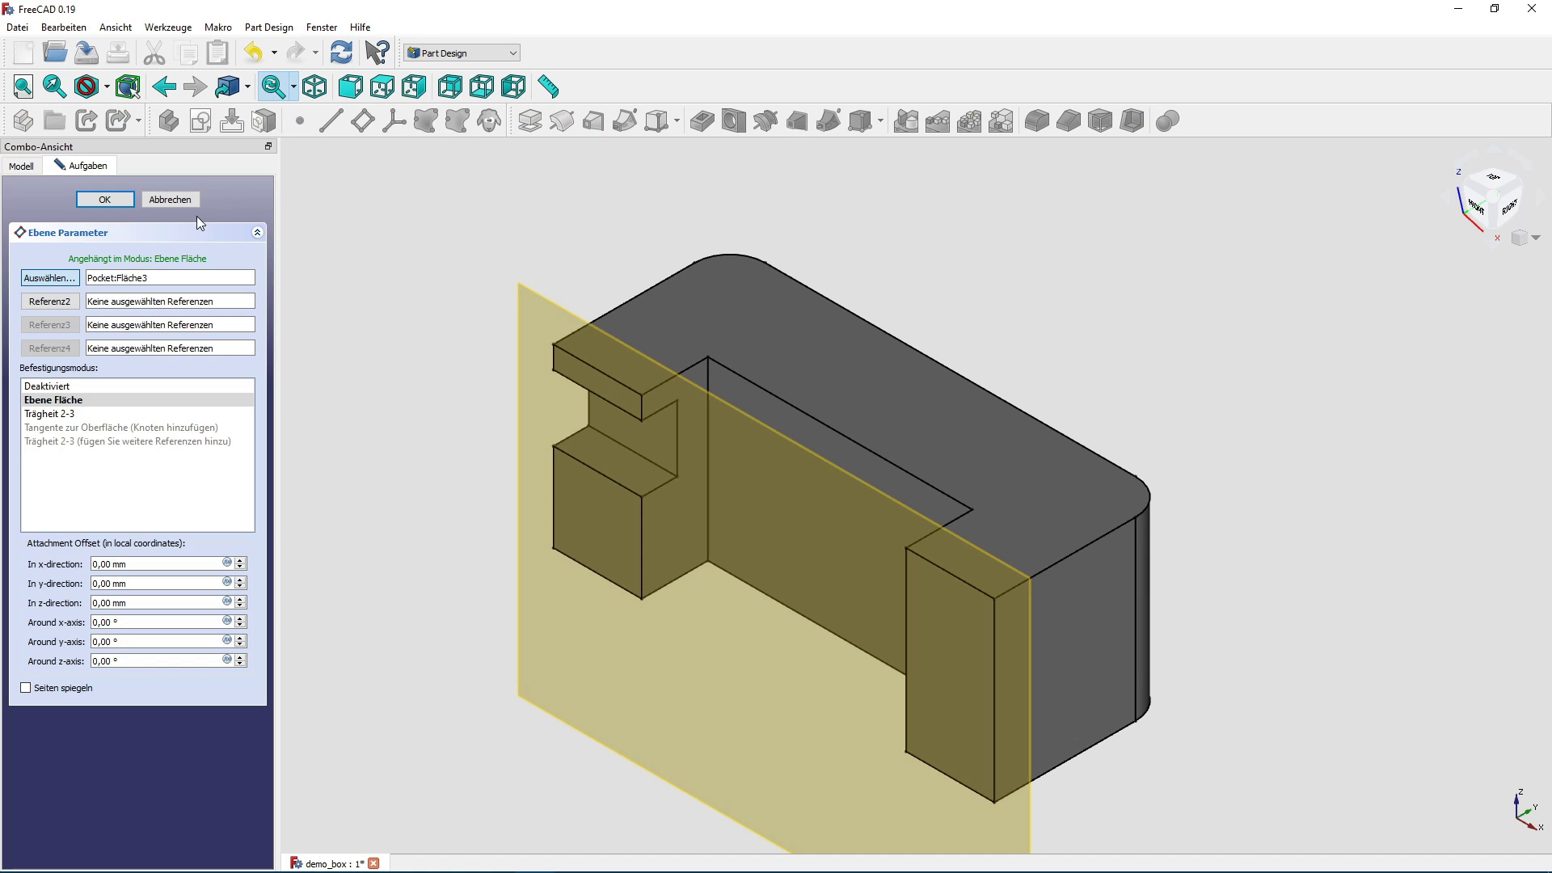
{"action": "left_click", "coordinate": [147, 277]}
{"action": "left_click", "coordinate": [104, 199]}
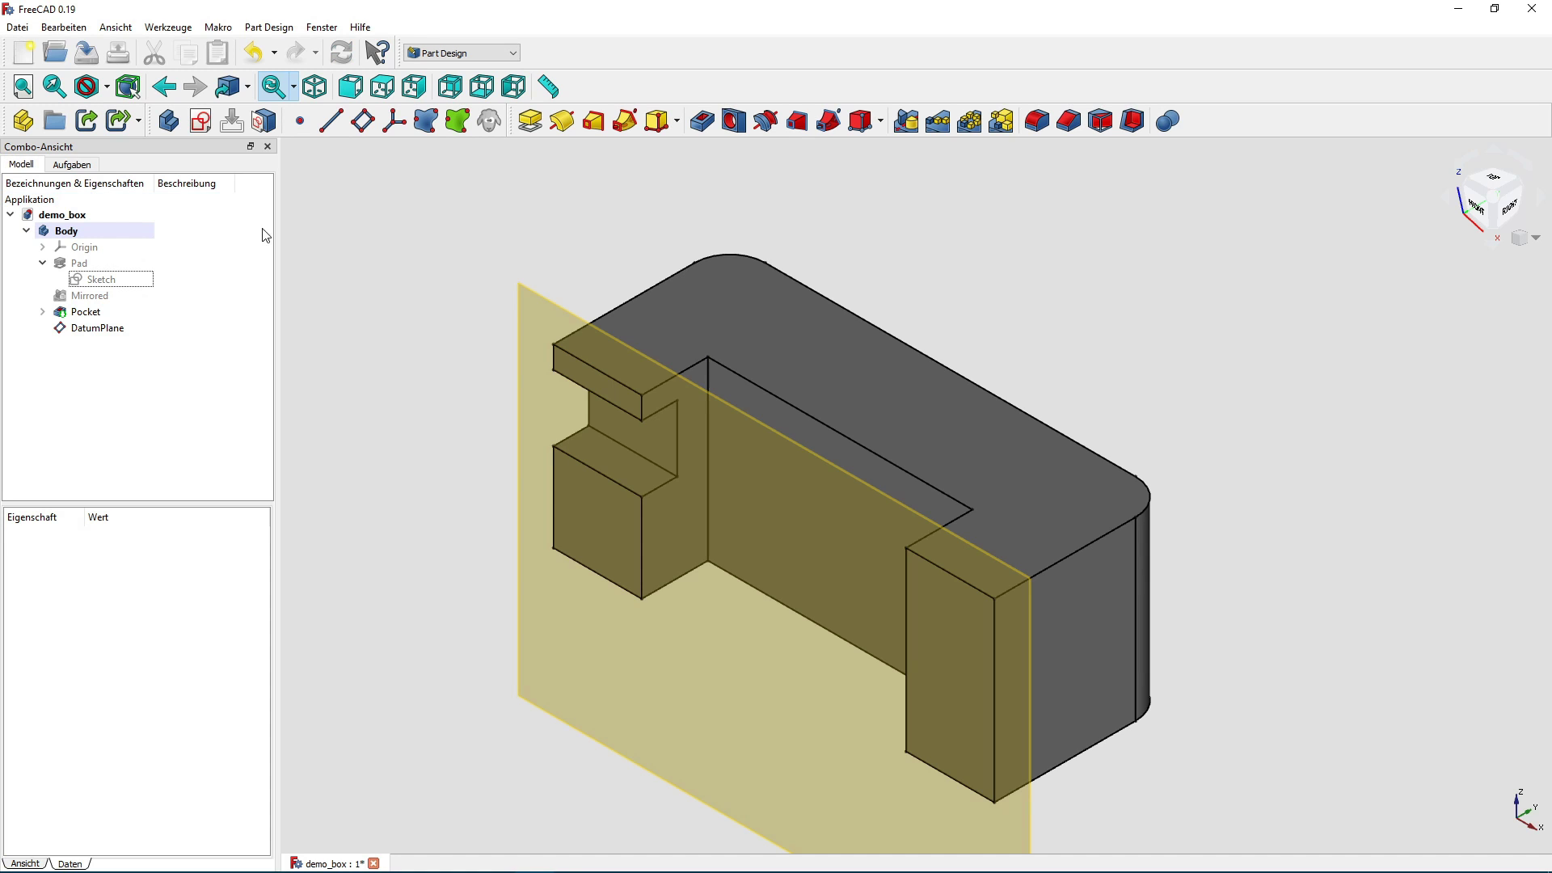
{"action": "left_click", "coordinate": [127, 327]}
{"action": "key", "text": "Delete"}
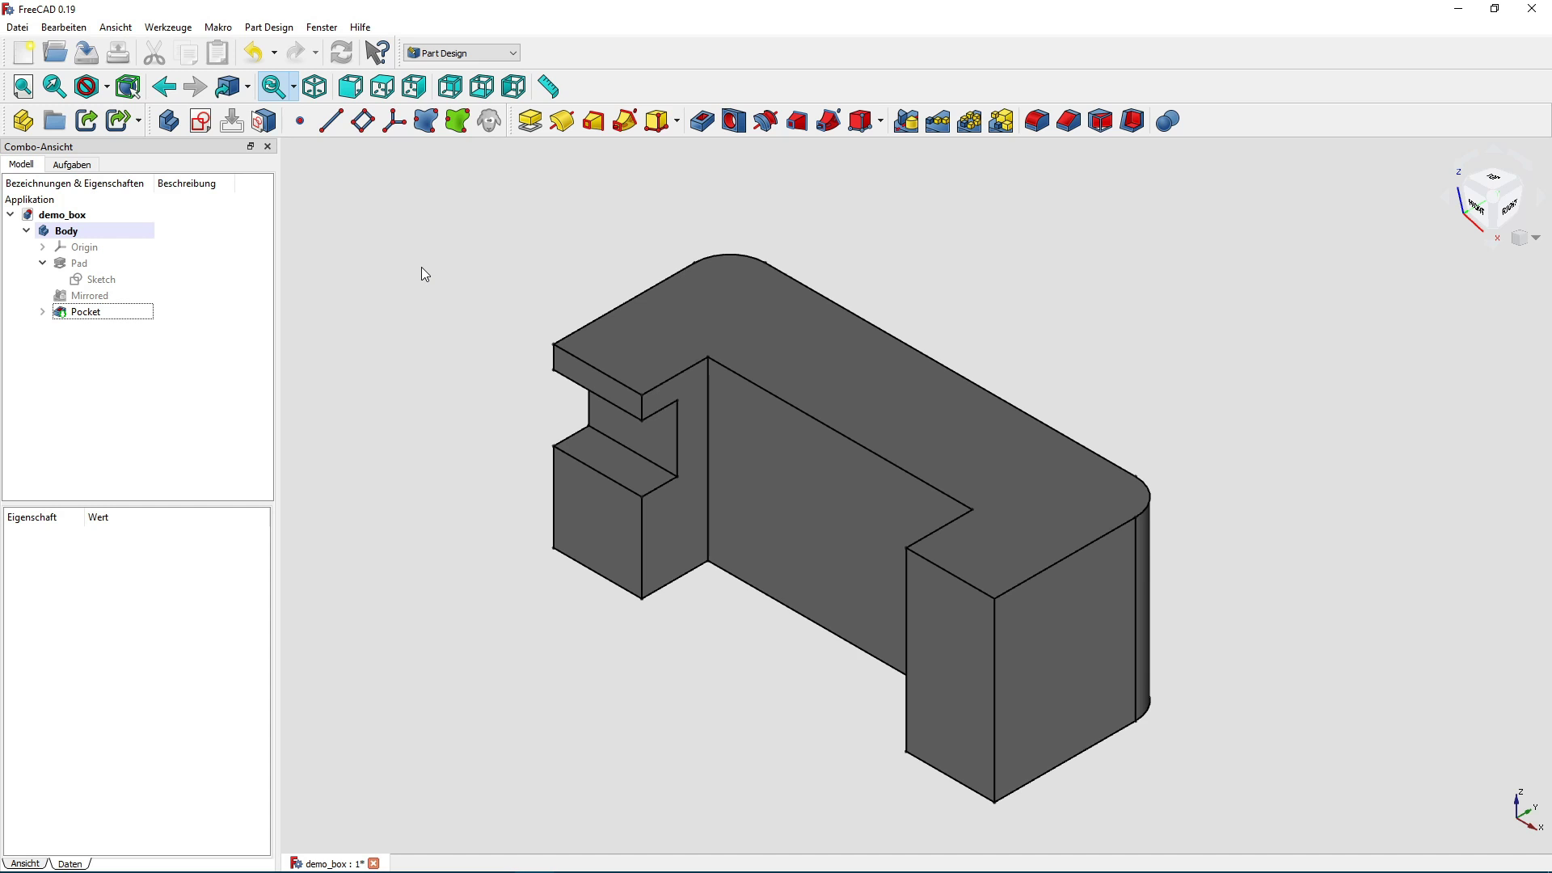
Draw a small rectangle in a new sketch on the block's front face and check Sketch002's Face3 attachment.
{"action": "left_click", "coordinate": [595, 533]}
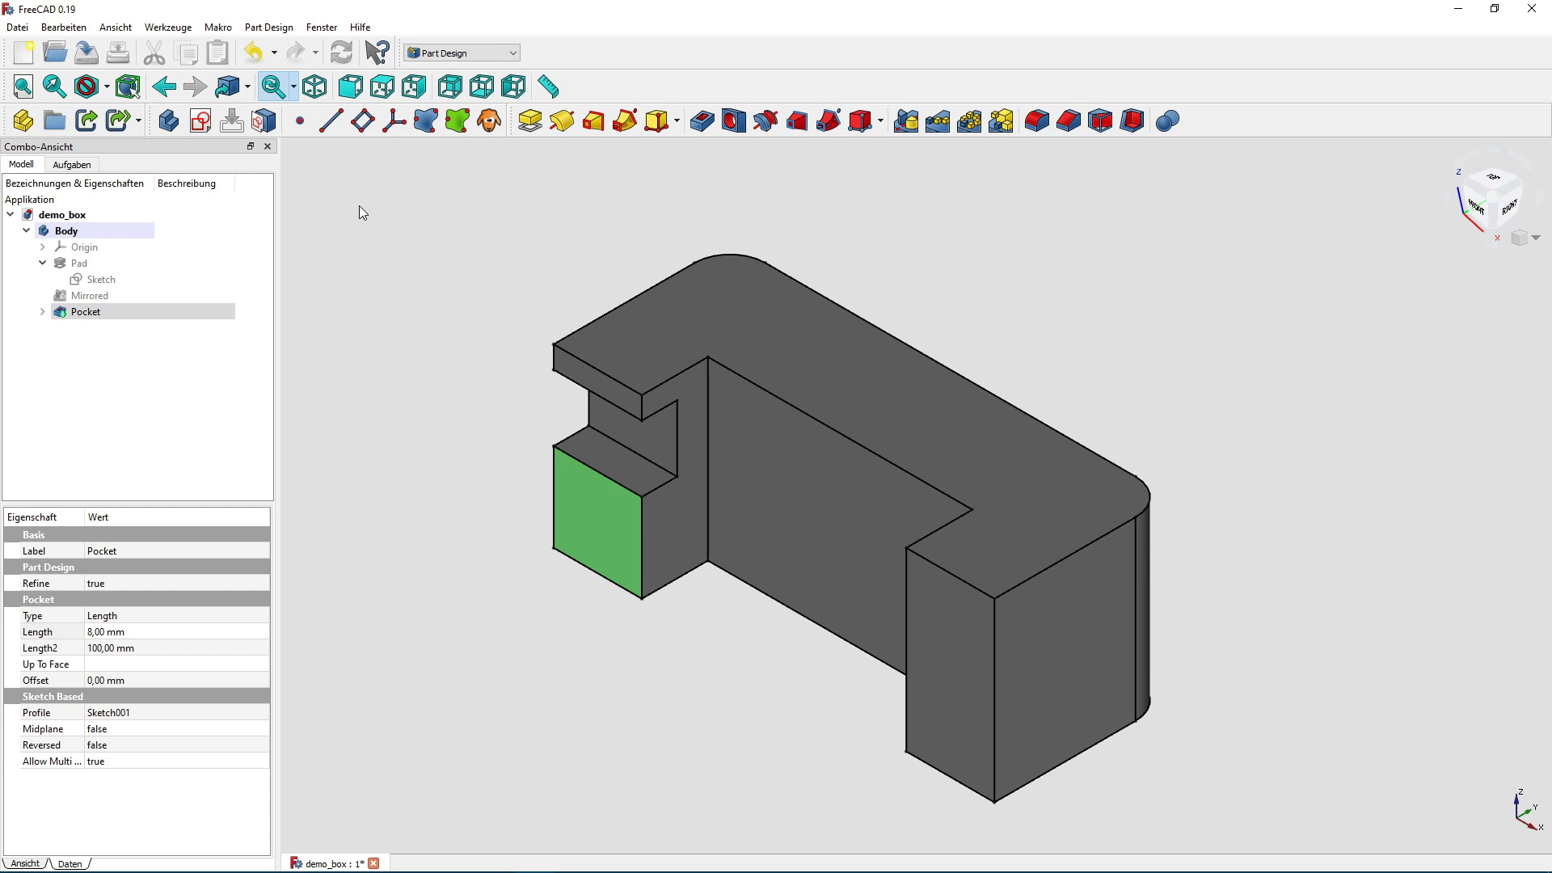
{"action": "left_click", "coordinate": [201, 121]}
{"action": "mouse_move", "coordinate": [671, 275]}
{"action": "middle_mouse_down"}
{"action": "mouse_move", "coordinate": [654, 340]}
{"action": "mouse_move", "coordinate": [641, 329]}
{"action": "middle_mouse_up"}
{"action": "left_click", "coordinate": [633, 120]}
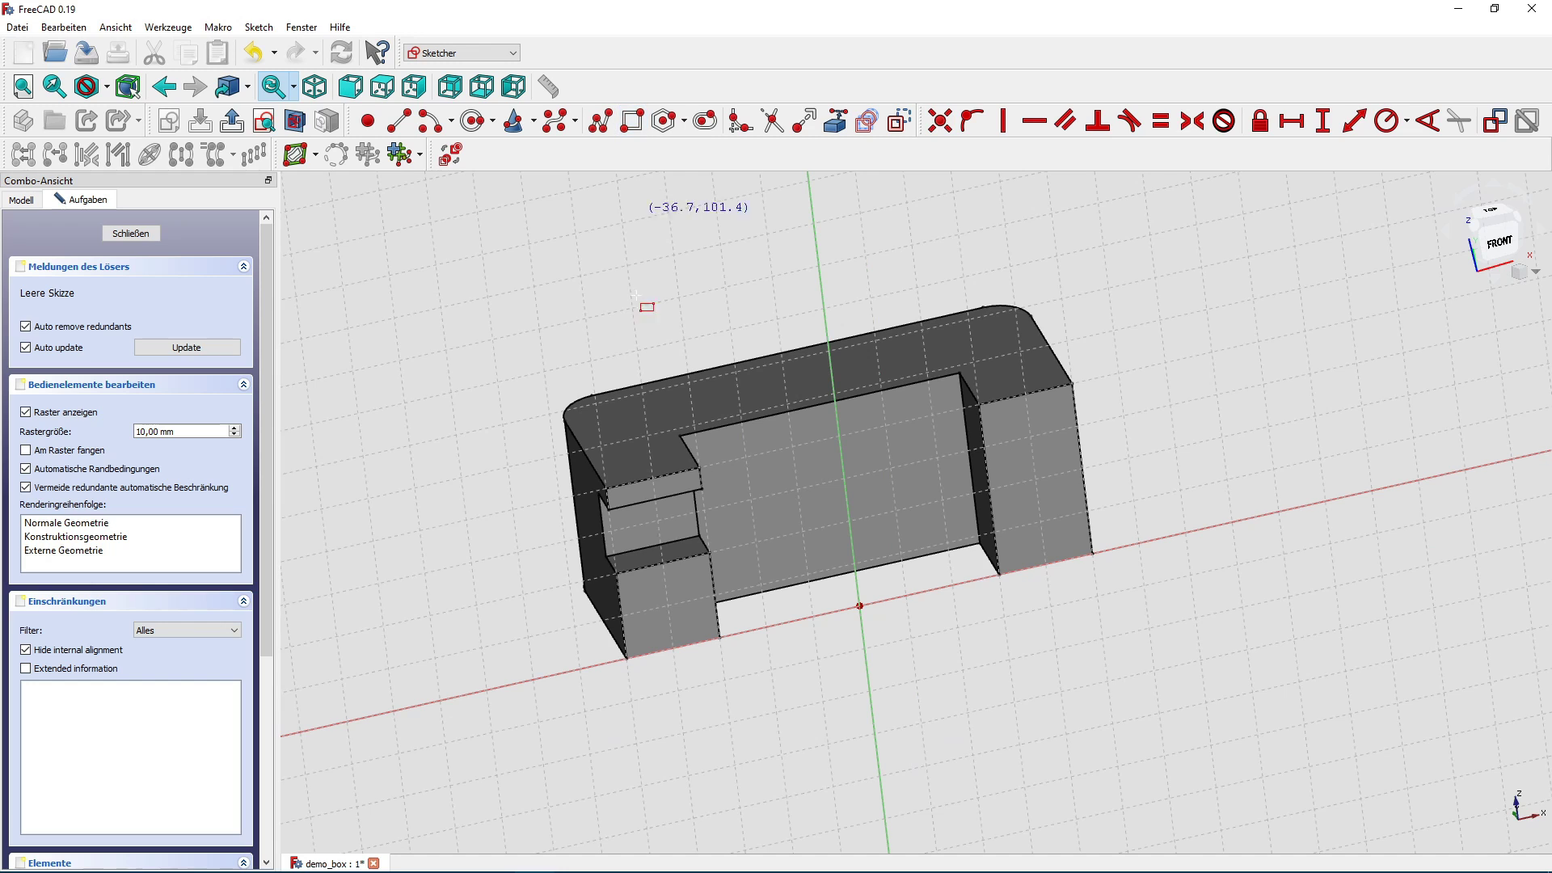
{"action": "key", "text": "Escape"}
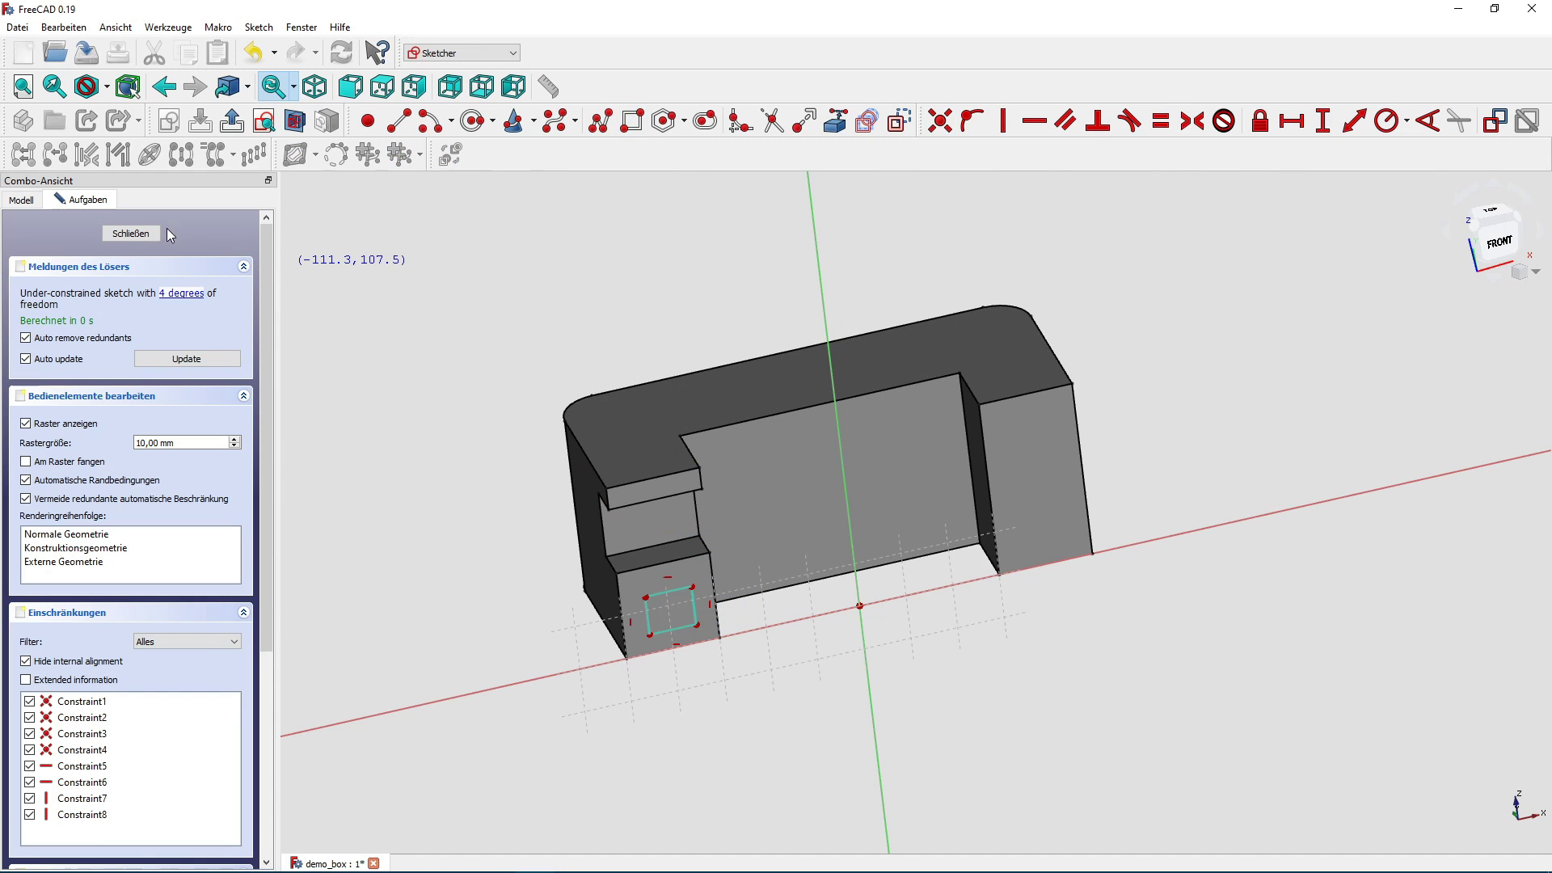
{"action": "left_click", "coordinate": [131, 232]}
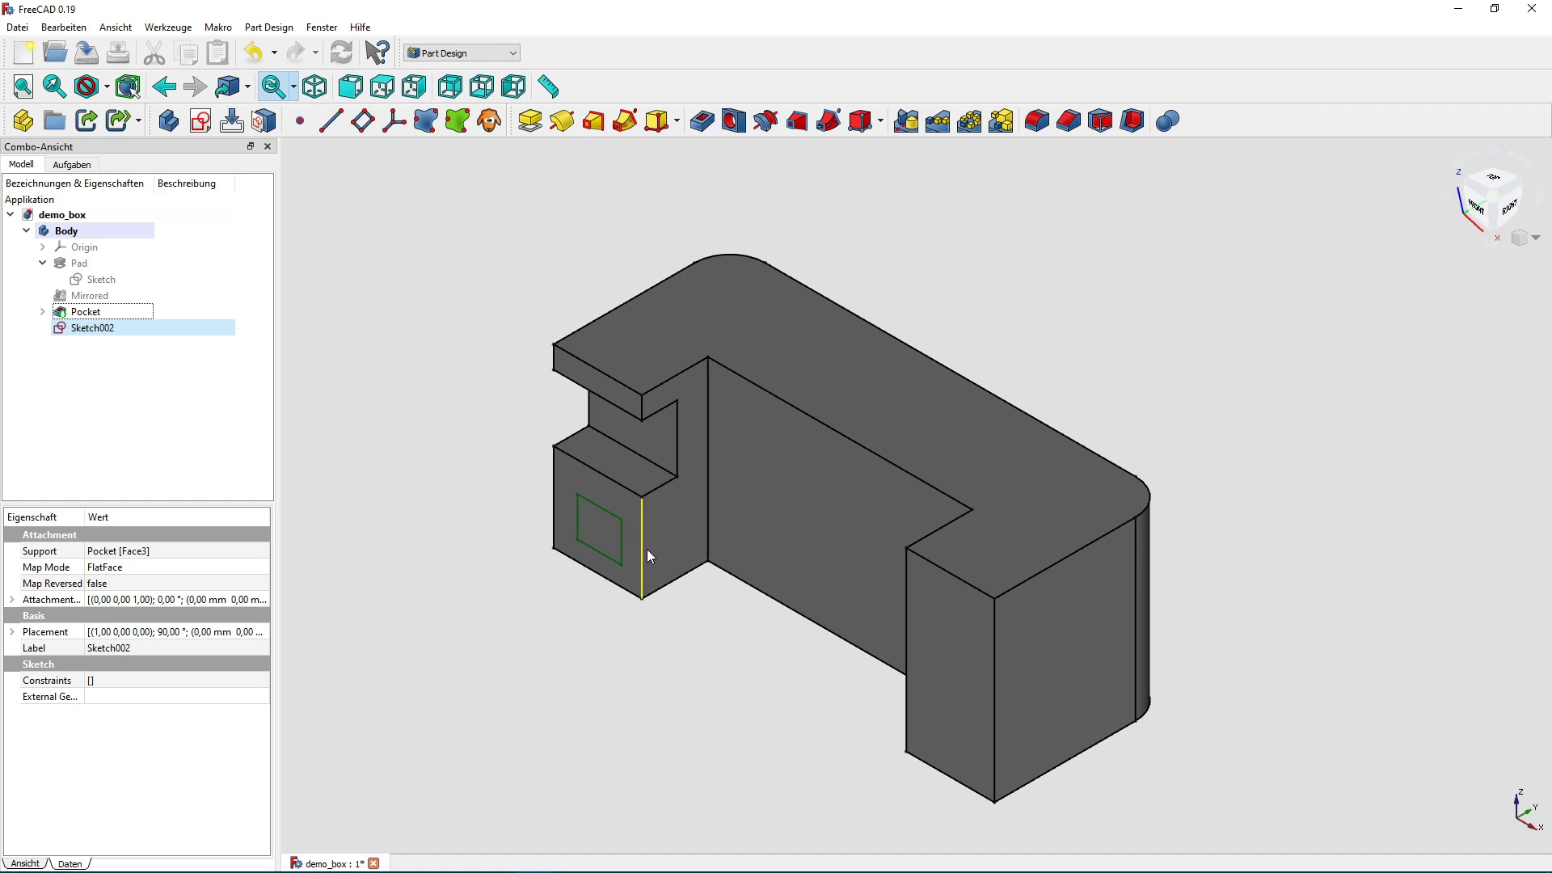
{"action": "left_click", "coordinate": [155, 331]}
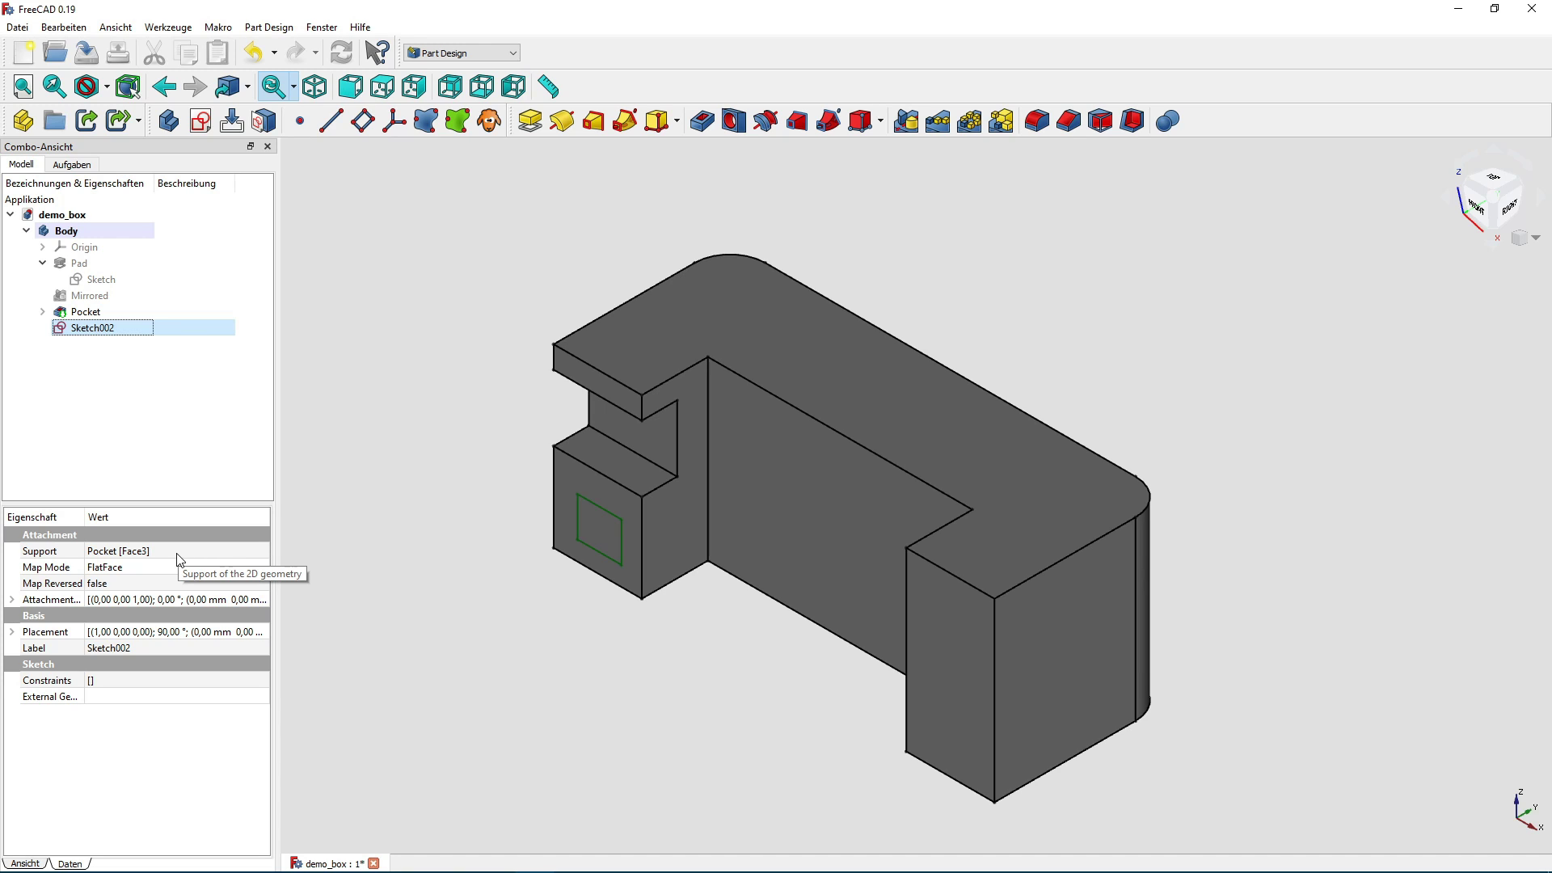
{"action": "left_click", "coordinate": [372, 393]}
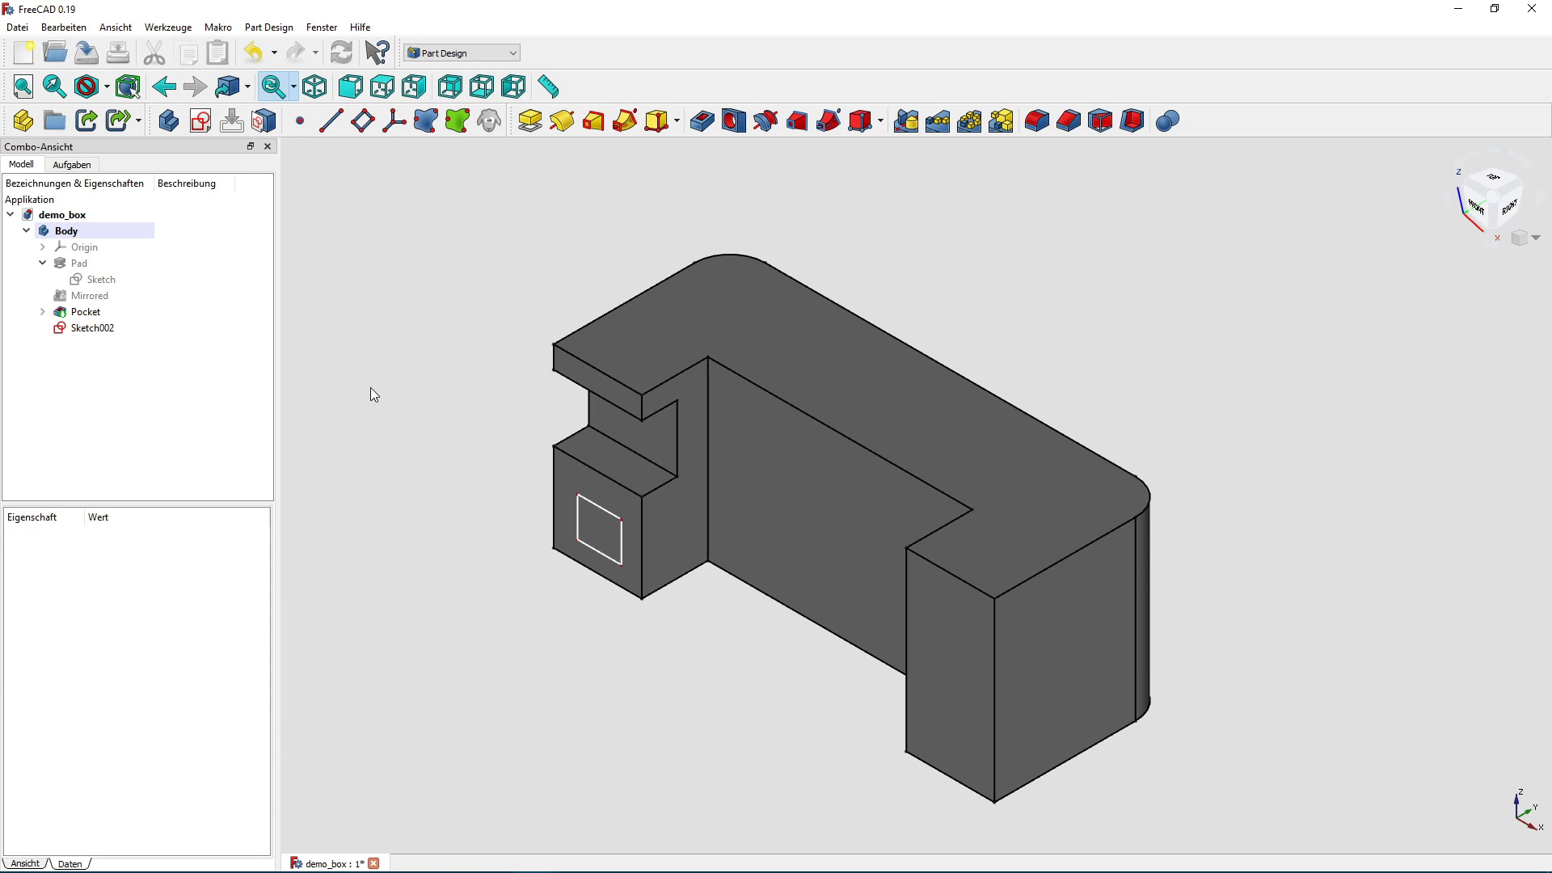
Reopen Sketch002 and add the overhang's lower front edge and the block's top front edge as external geometry.
{"action": "double_click", "coordinate": [128, 328]}
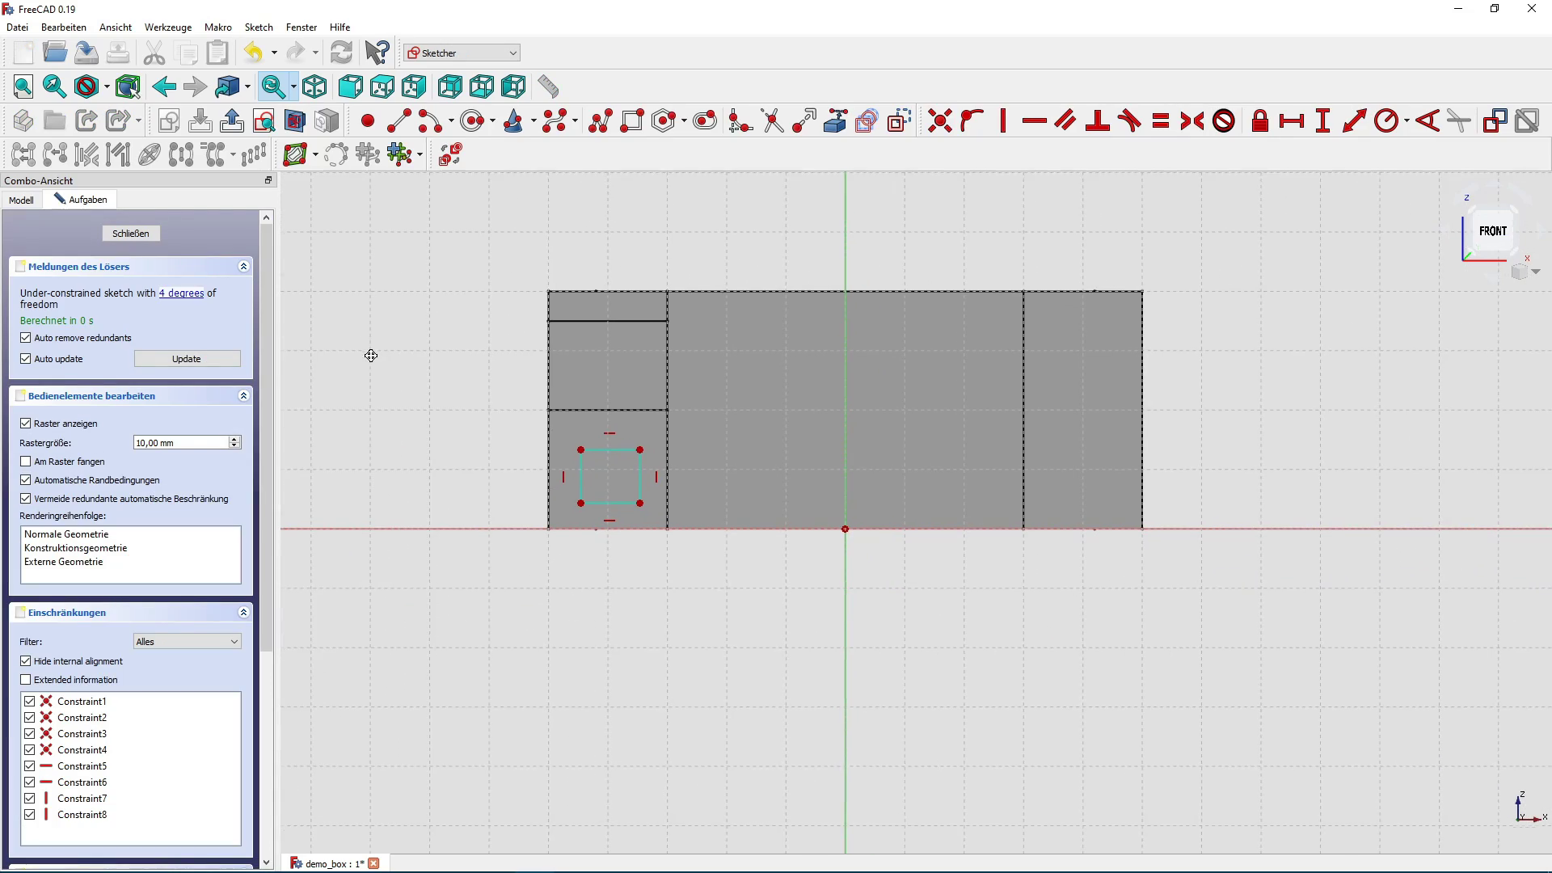
{"action": "mouse_move", "coordinate": [371, 353]}
{"action": "middle_mouse_down"}
{"action": "mouse_move", "coordinate": [534, 422]}
{"action": "mouse_move", "coordinate": [485, 411]}
{"action": "middle_mouse_up"}
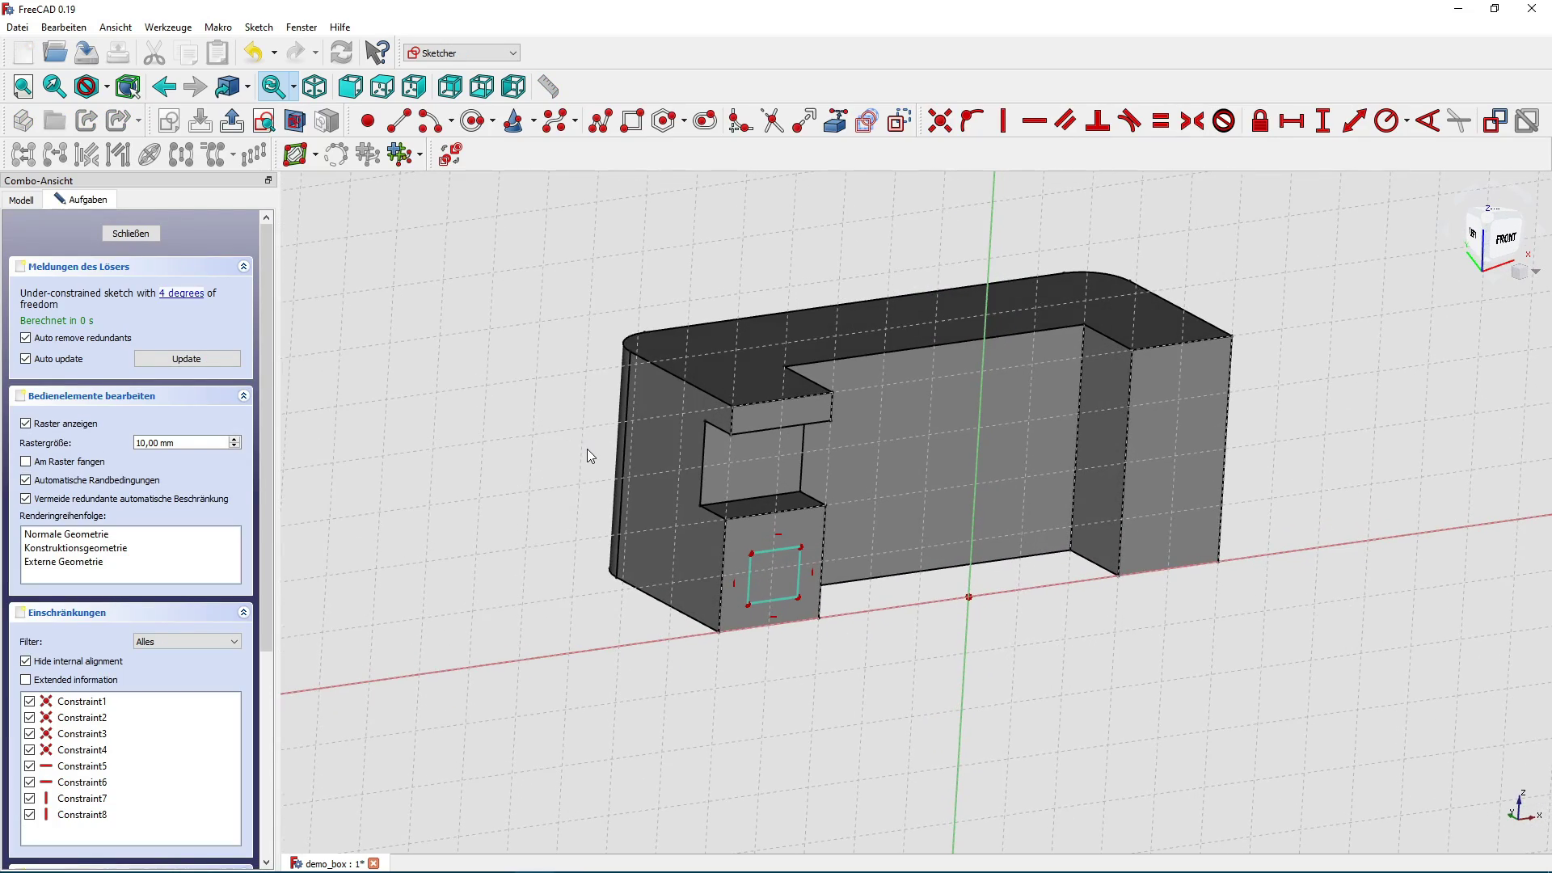
{"action": "scroll", "coordinate": [485, 410], "scroll_direction": "up", "scroll_amount": 1}
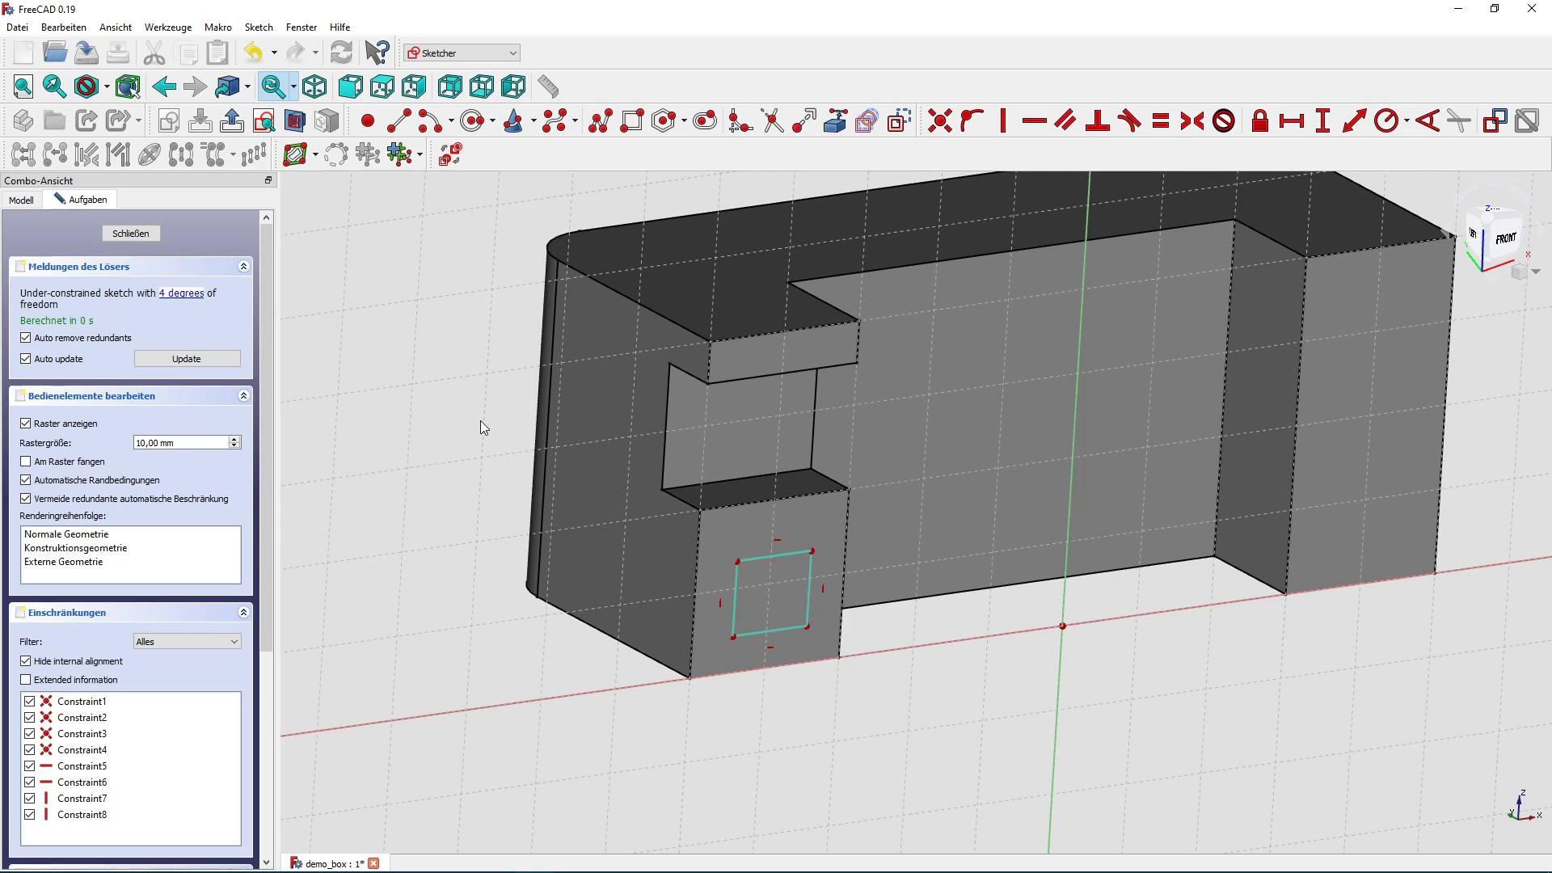
{"action": "left_click", "coordinate": [836, 122]}
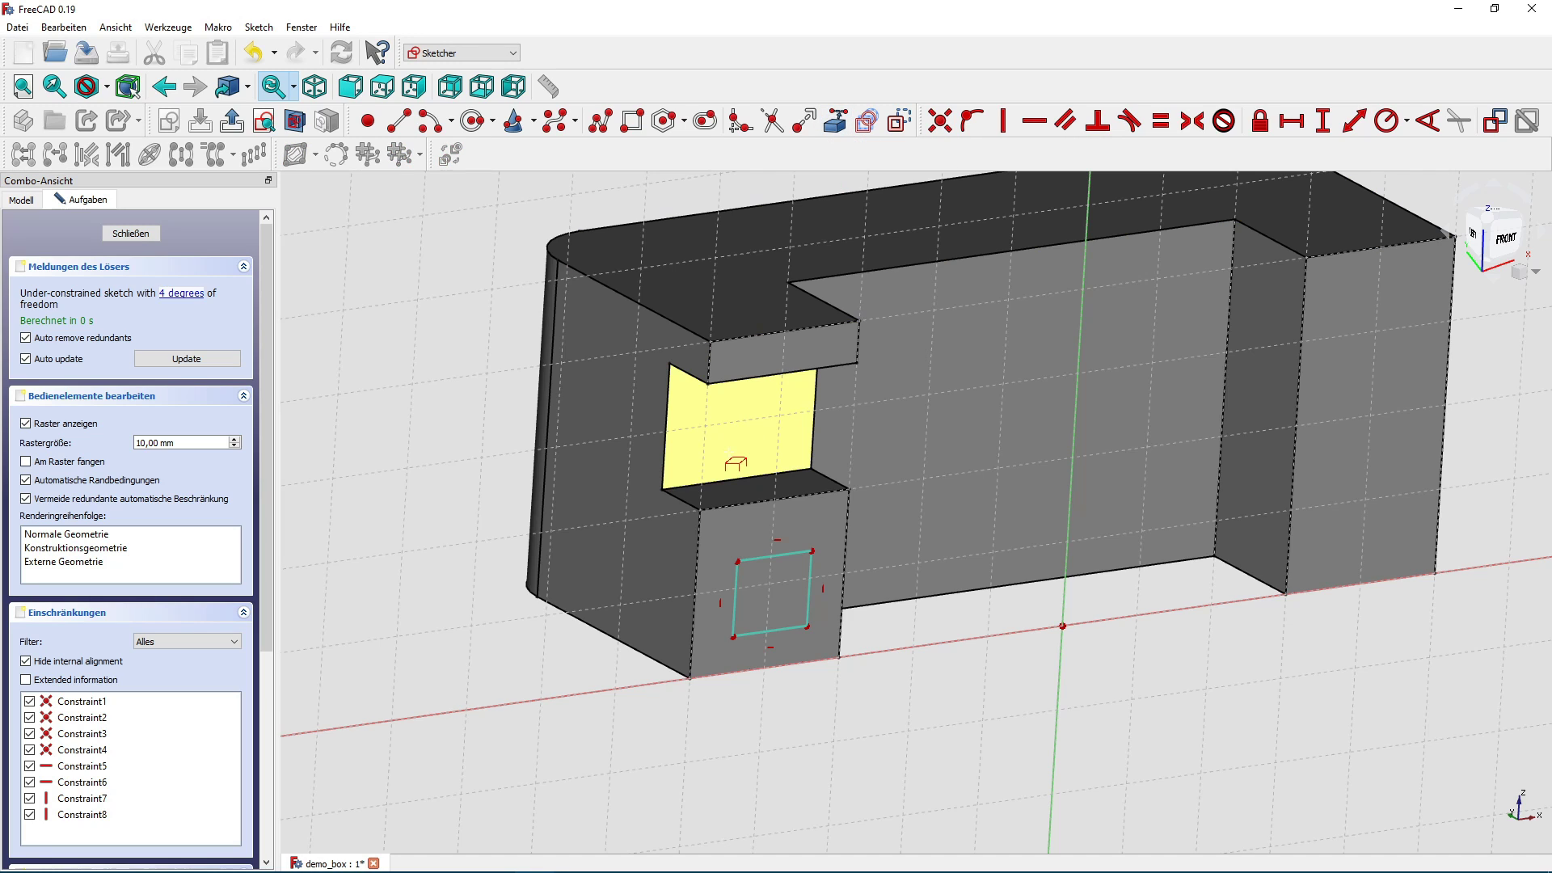
{"action": "left_click", "coordinate": [752, 378]}
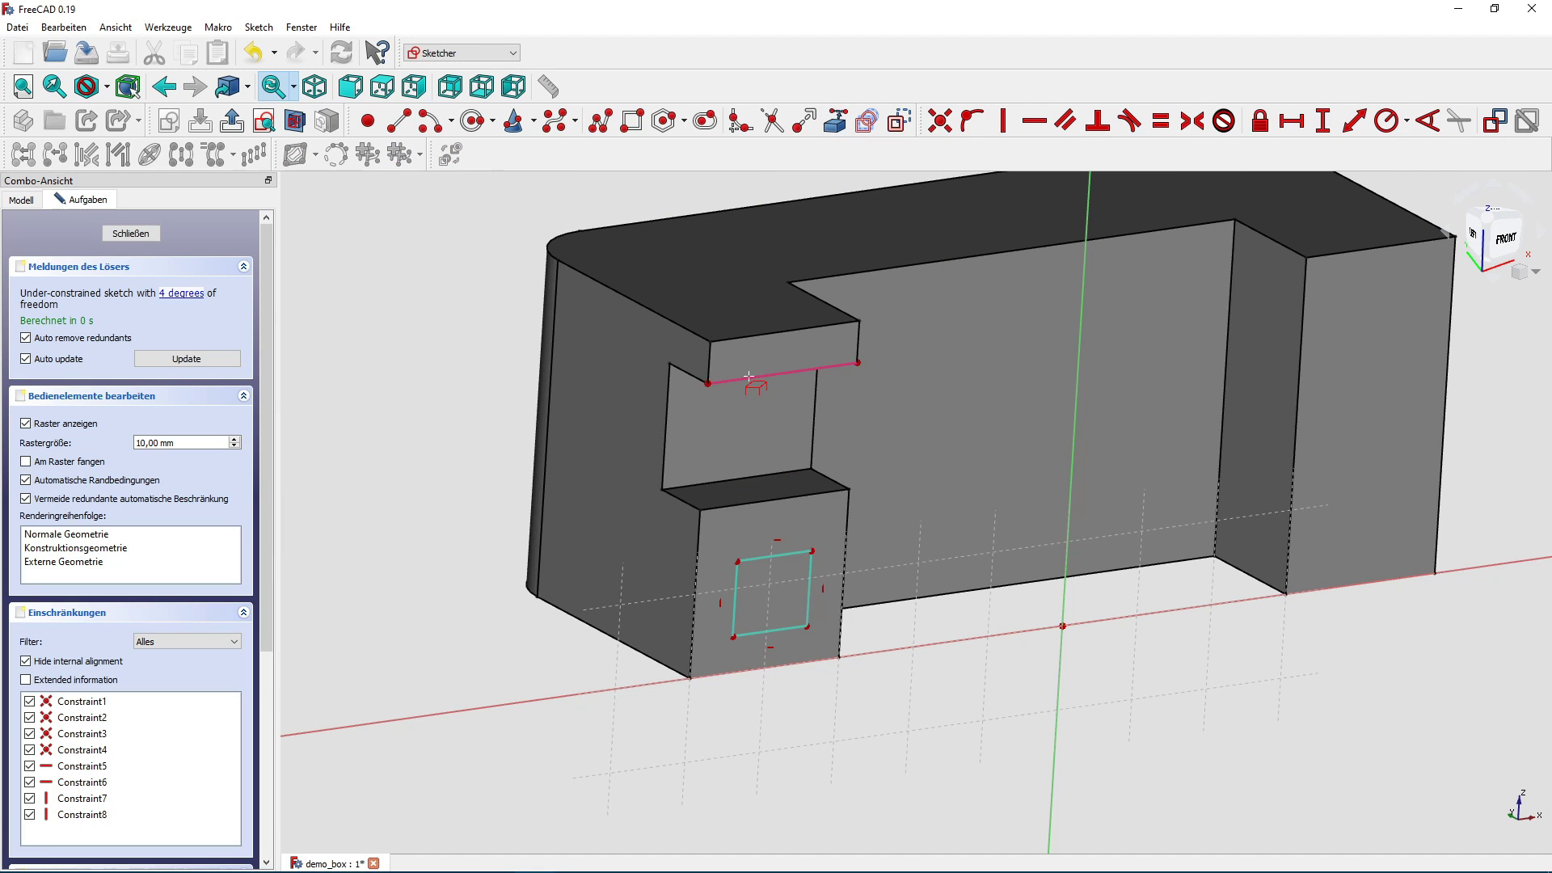
{"action": "left_click", "coordinate": [760, 501]}
Constrain the square's top edge 5 mm from the referenced block edge's endpoint and close the sketch.
{"action": "left_click", "coordinate": [1354, 121]}
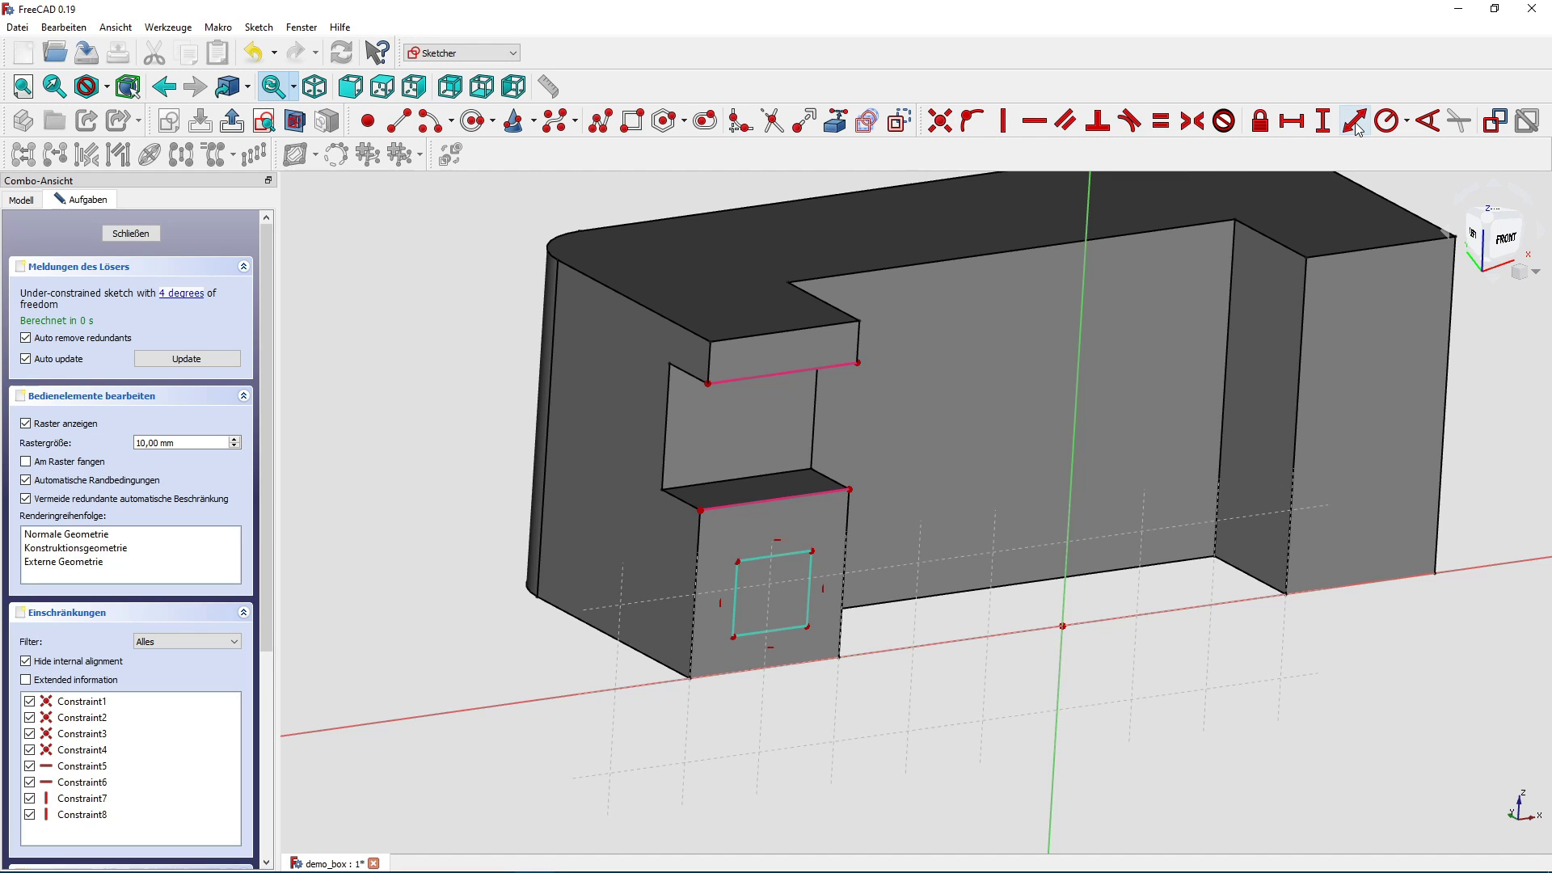
{"action": "left_click", "coordinate": [849, 490]}
{"action": "left_click", "coordinate": [807, 565]}
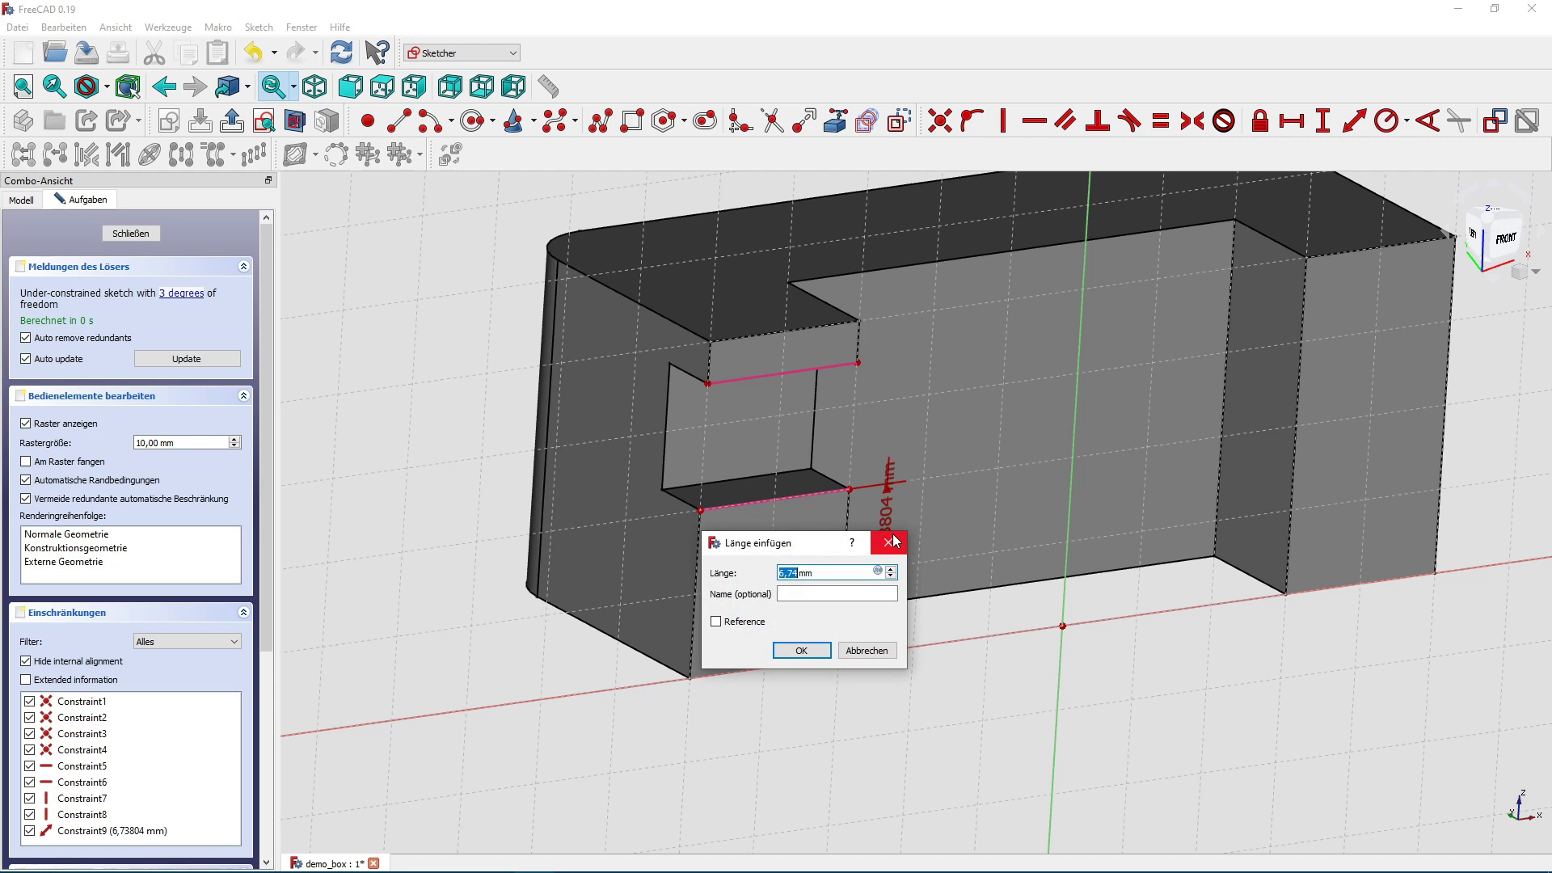
{"action": "type", "text": "5"}
{"action": "key", "text": "Return"}
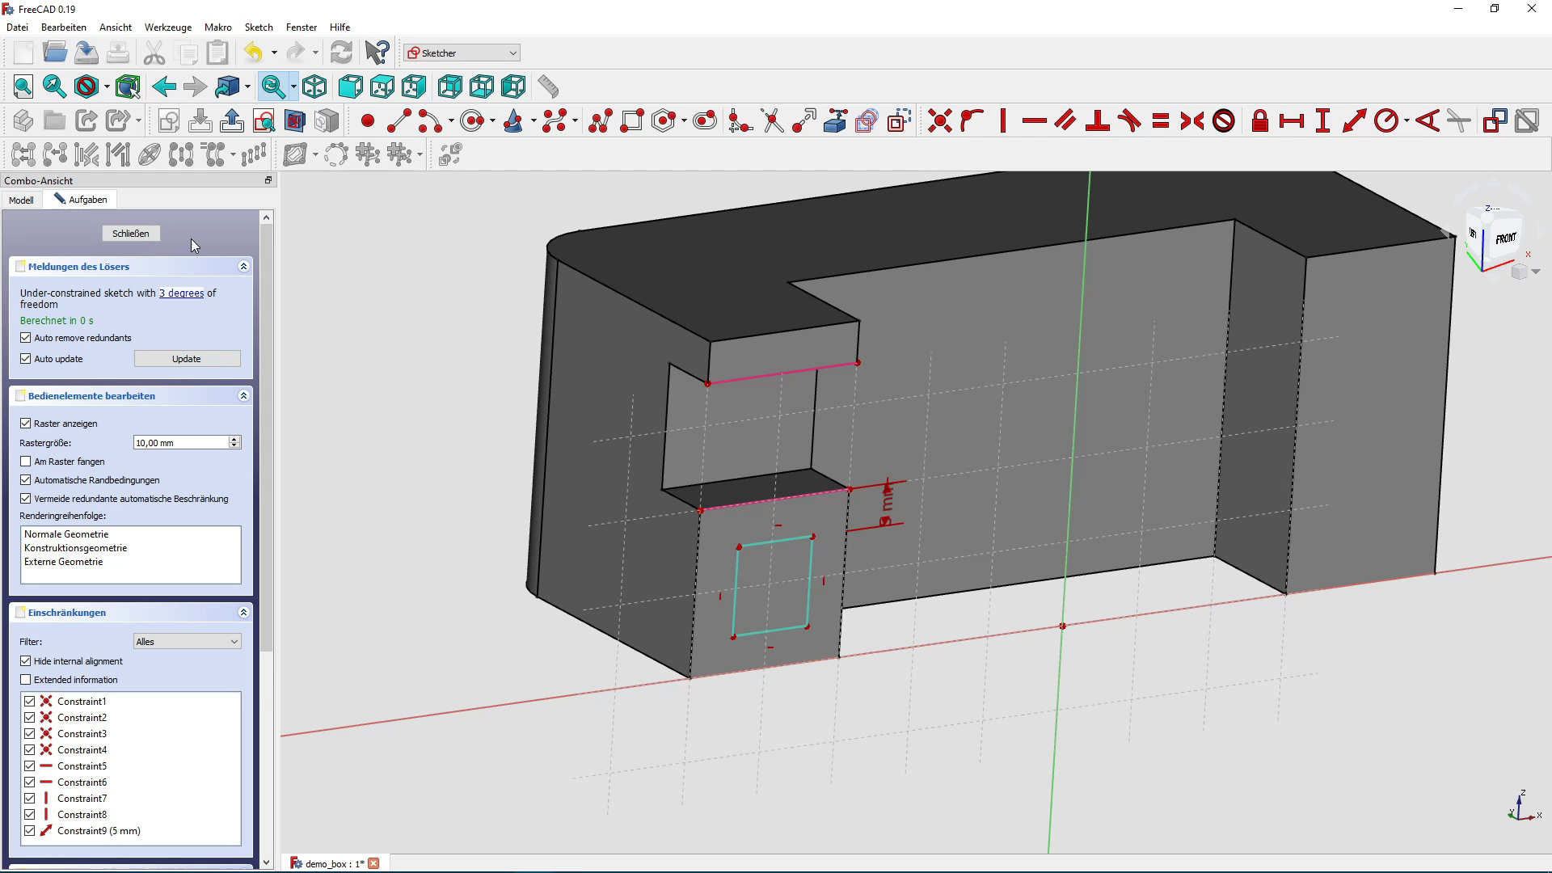
{"action": "left_click", "coordinate": [131, 232]}
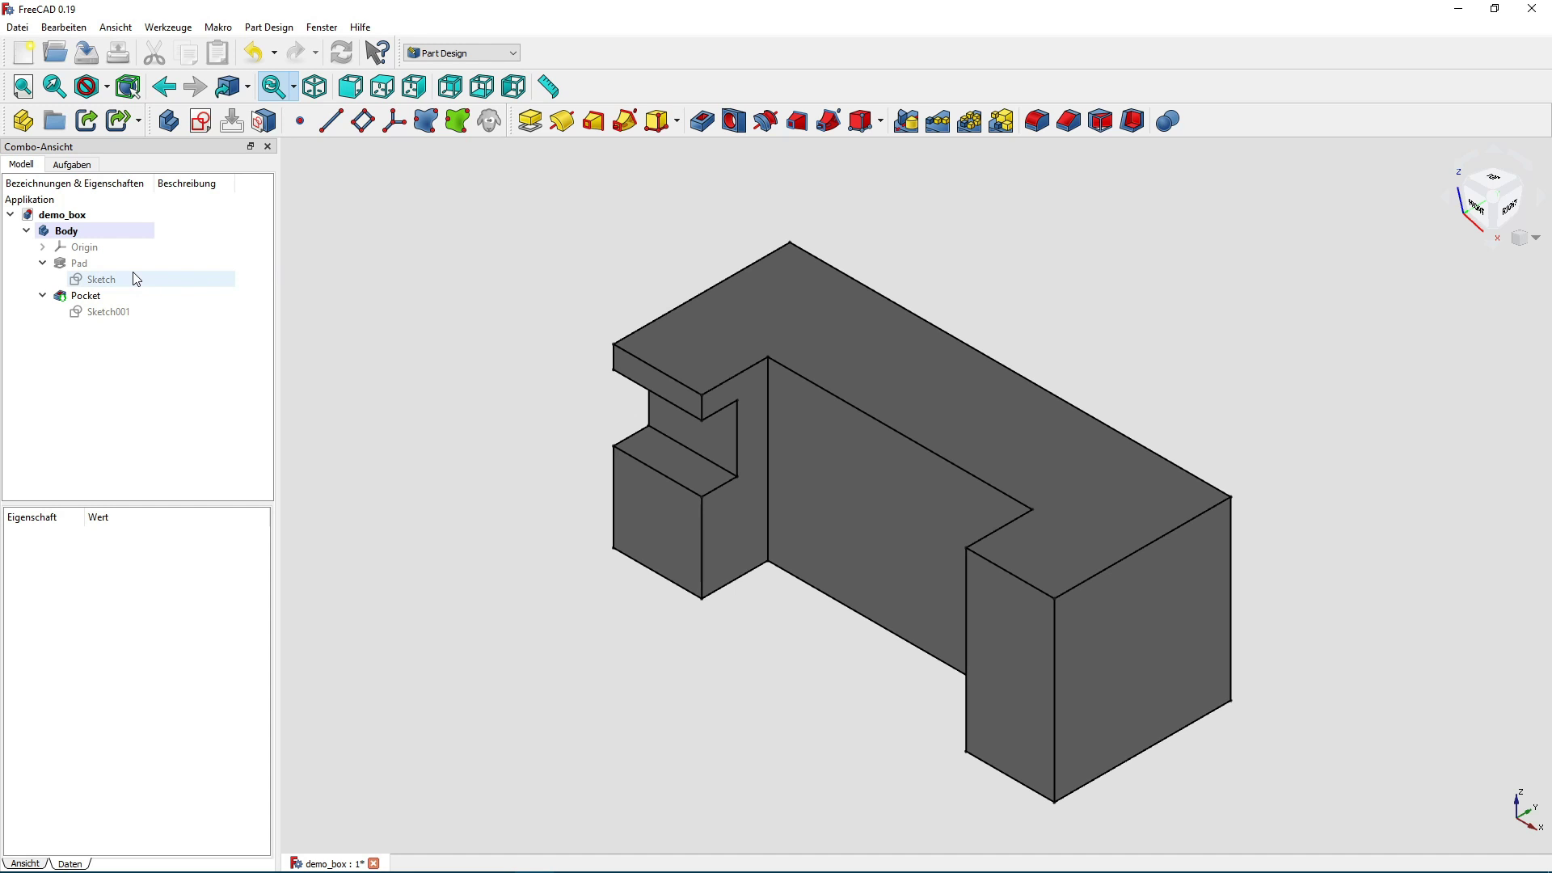
{"action": "double_click", "coordinate": [103, 279]}
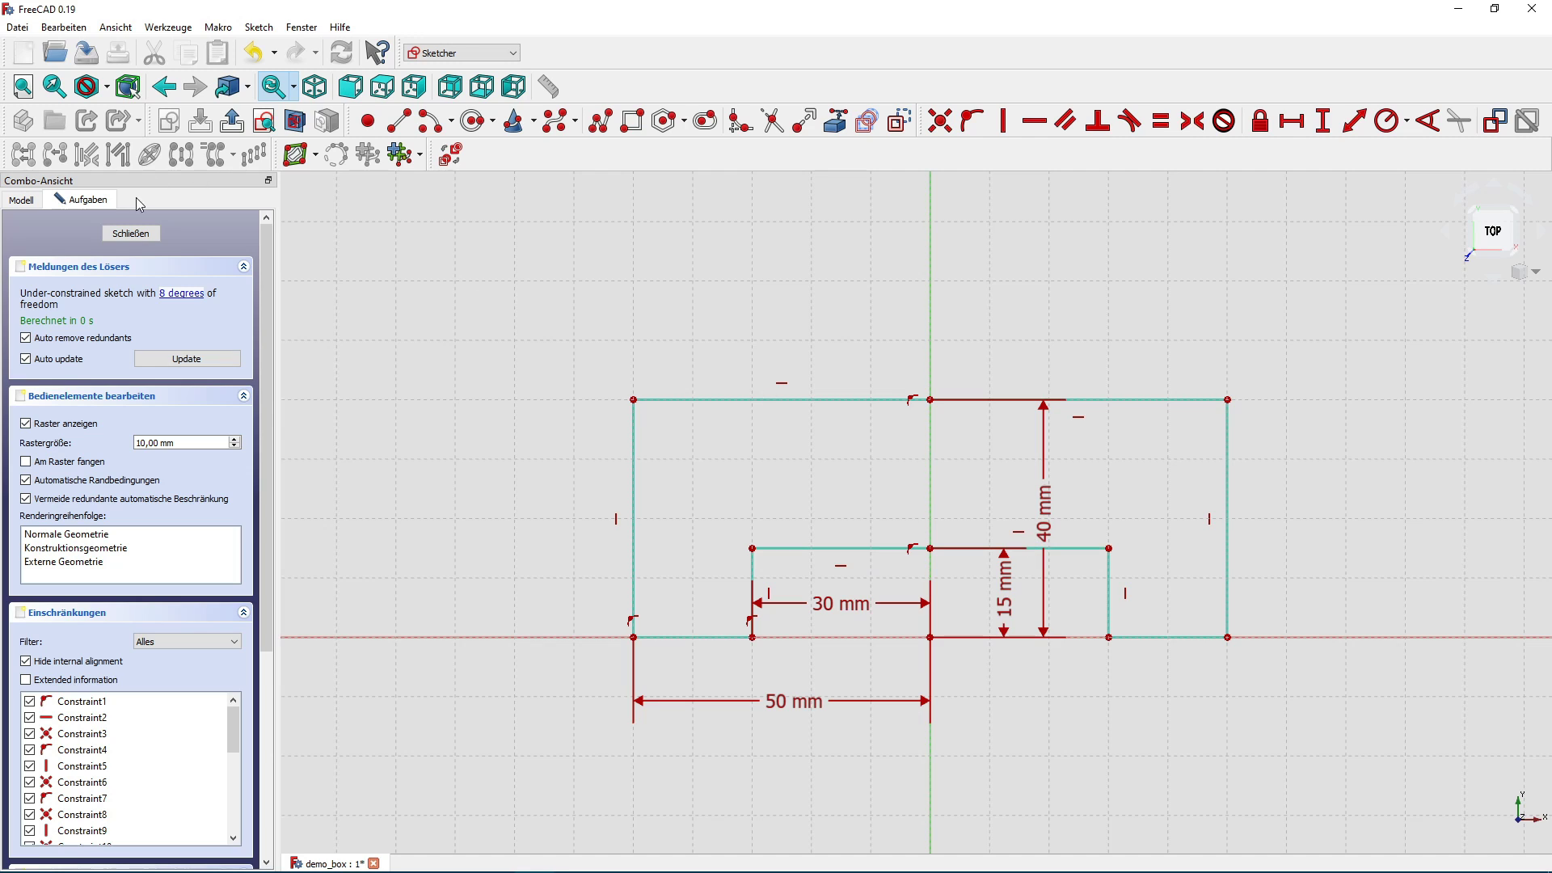
{"action": "left_click", "coordinate": [131, 233]}
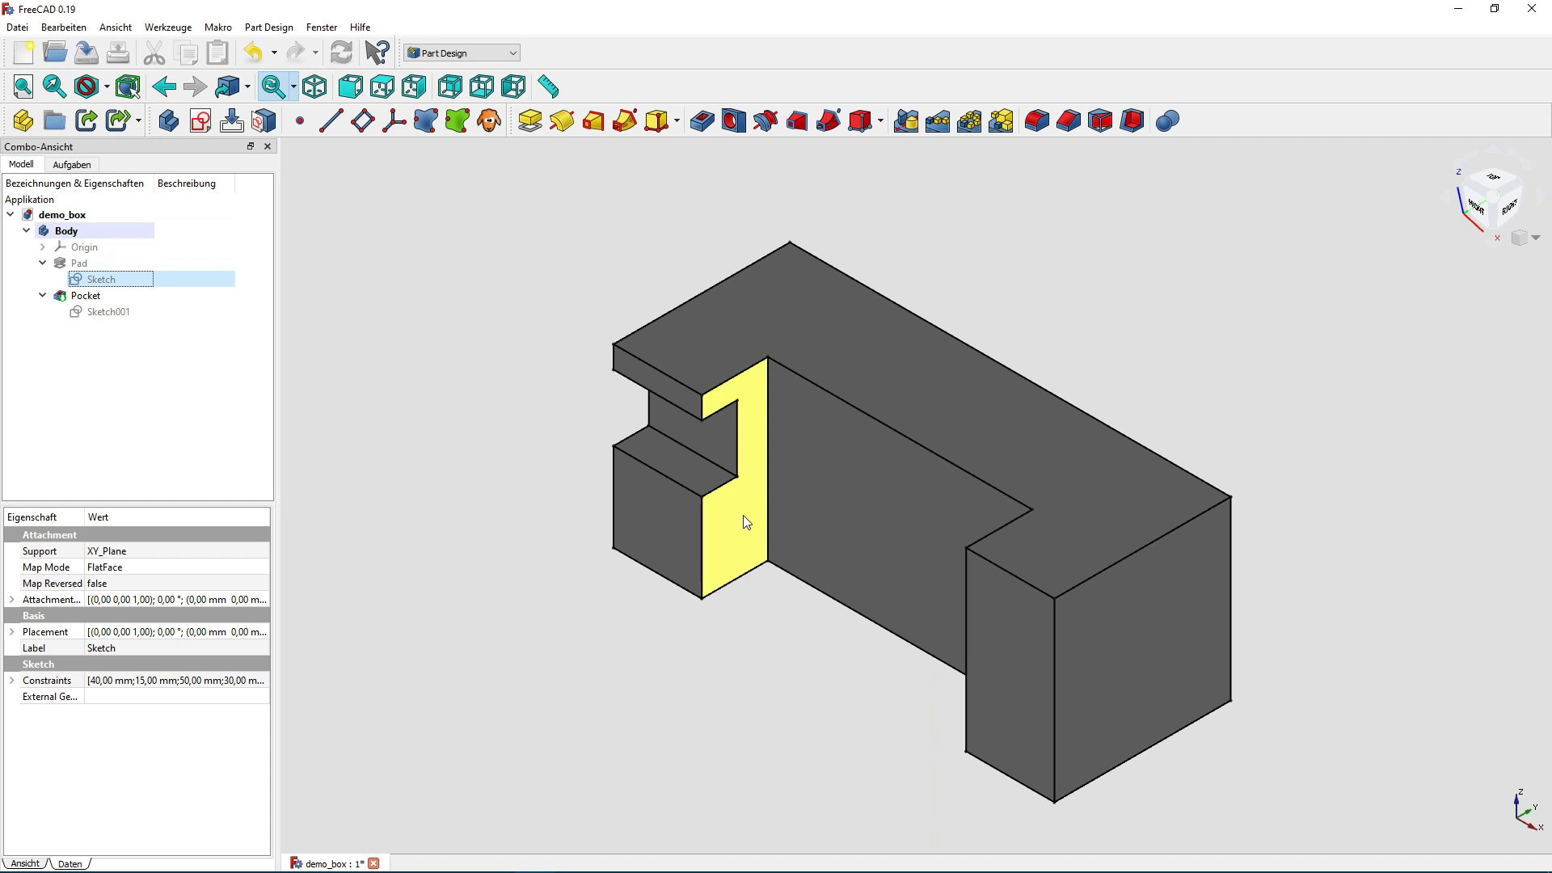
{"action": "left_click", "coordinate": [699, 440]}
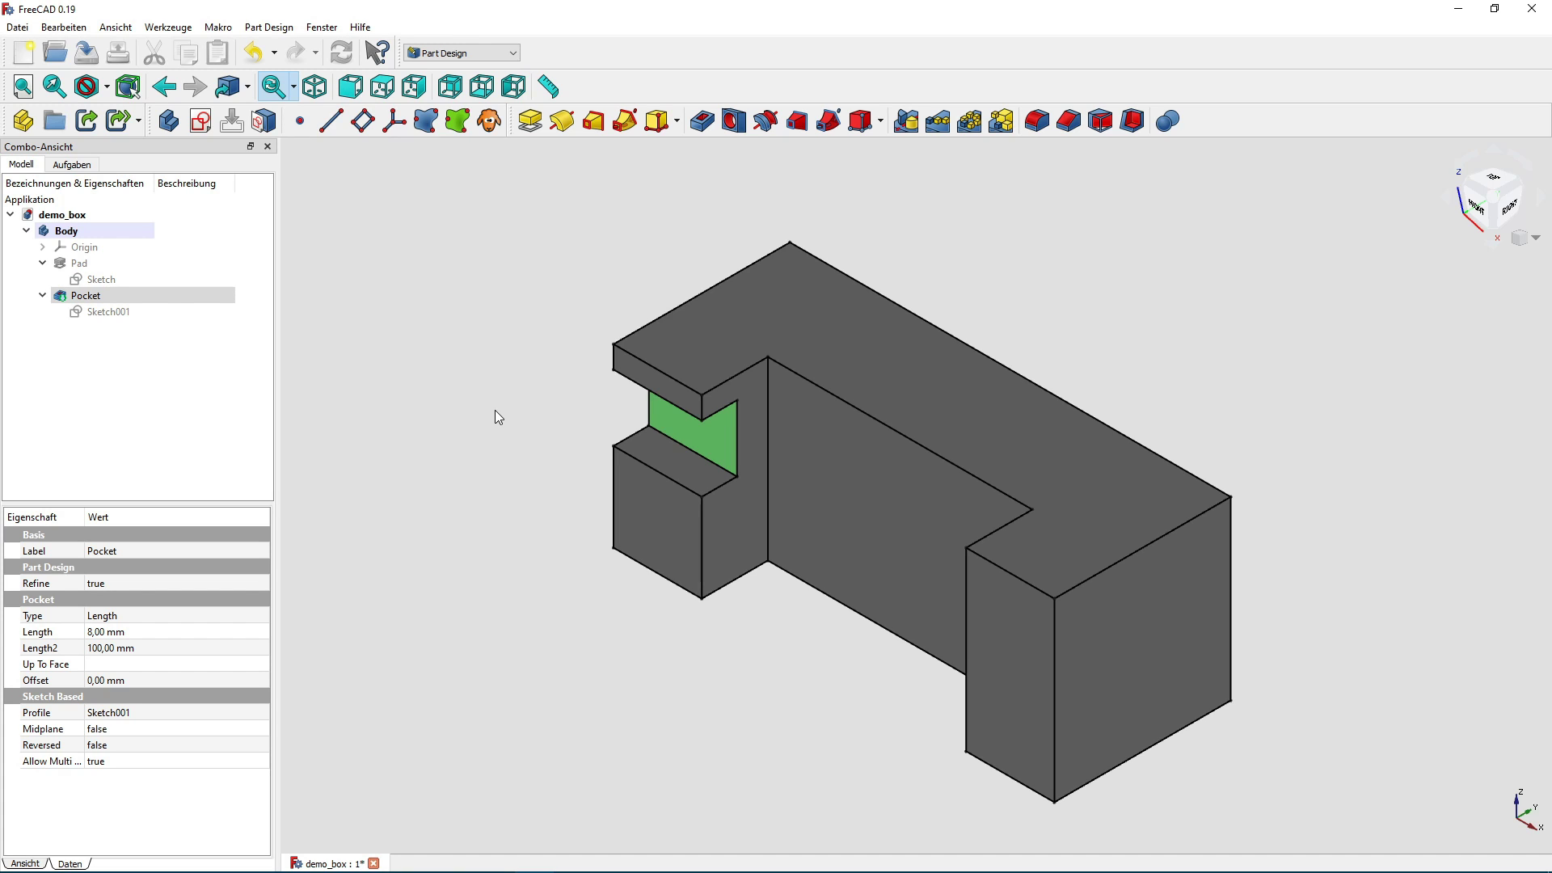
{"action": "left_click", "coordinate": [496, 410]}
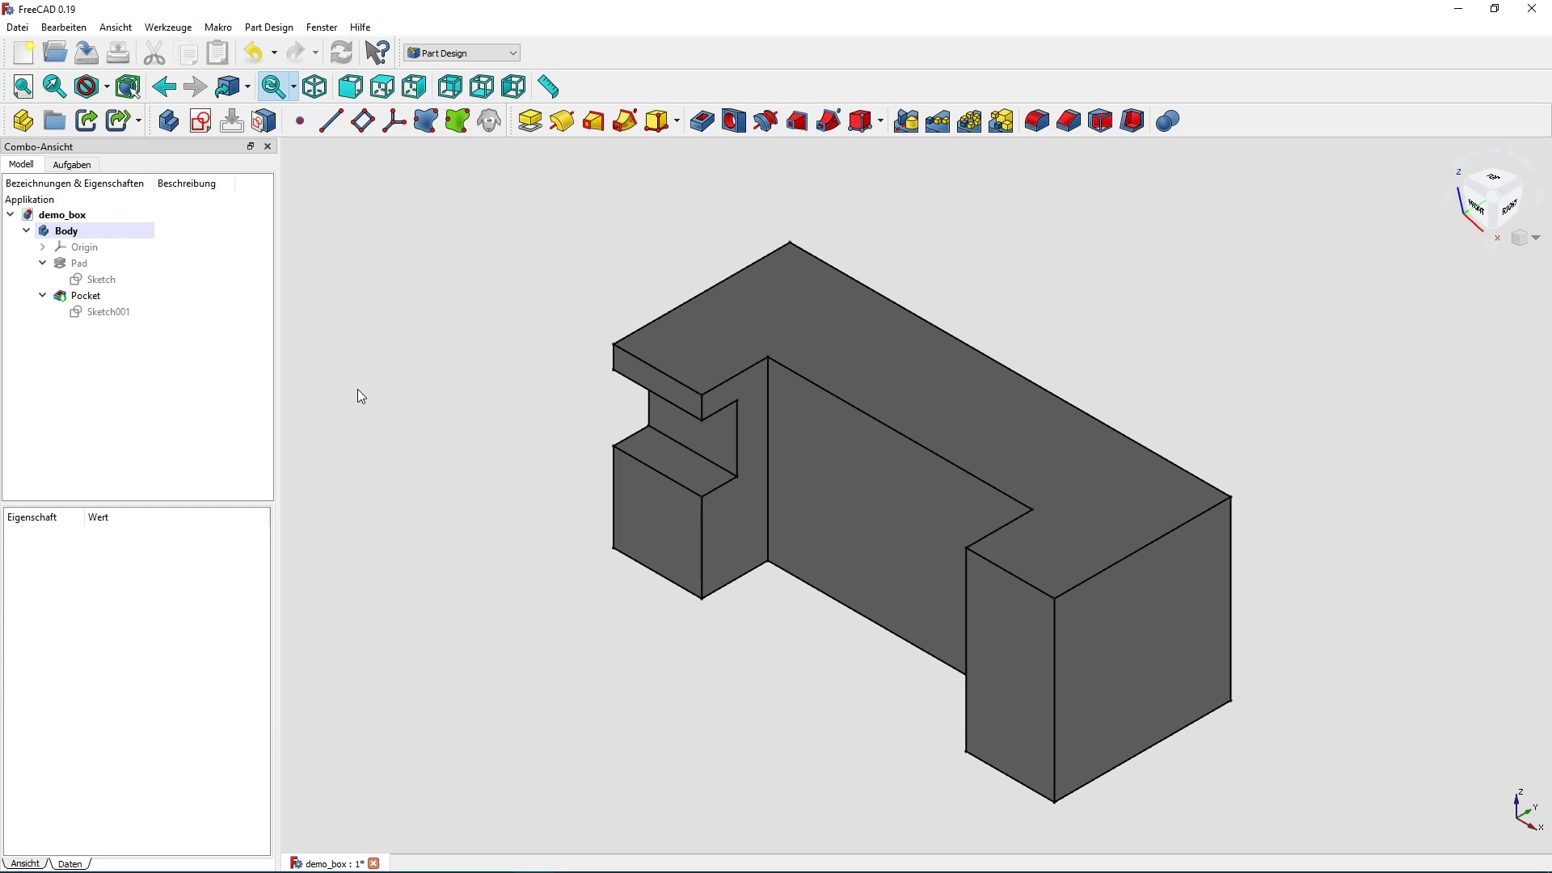
Open the Pad's base sketch (50, 40, 30, 15 mm) and select its outline edges and vertical axis.
{"action": "double_click", "coordinate": [134, 281]}
{"action": "middle_click_drag", "start_coordinate": [430, 330], "coordinate": [330, 265]}
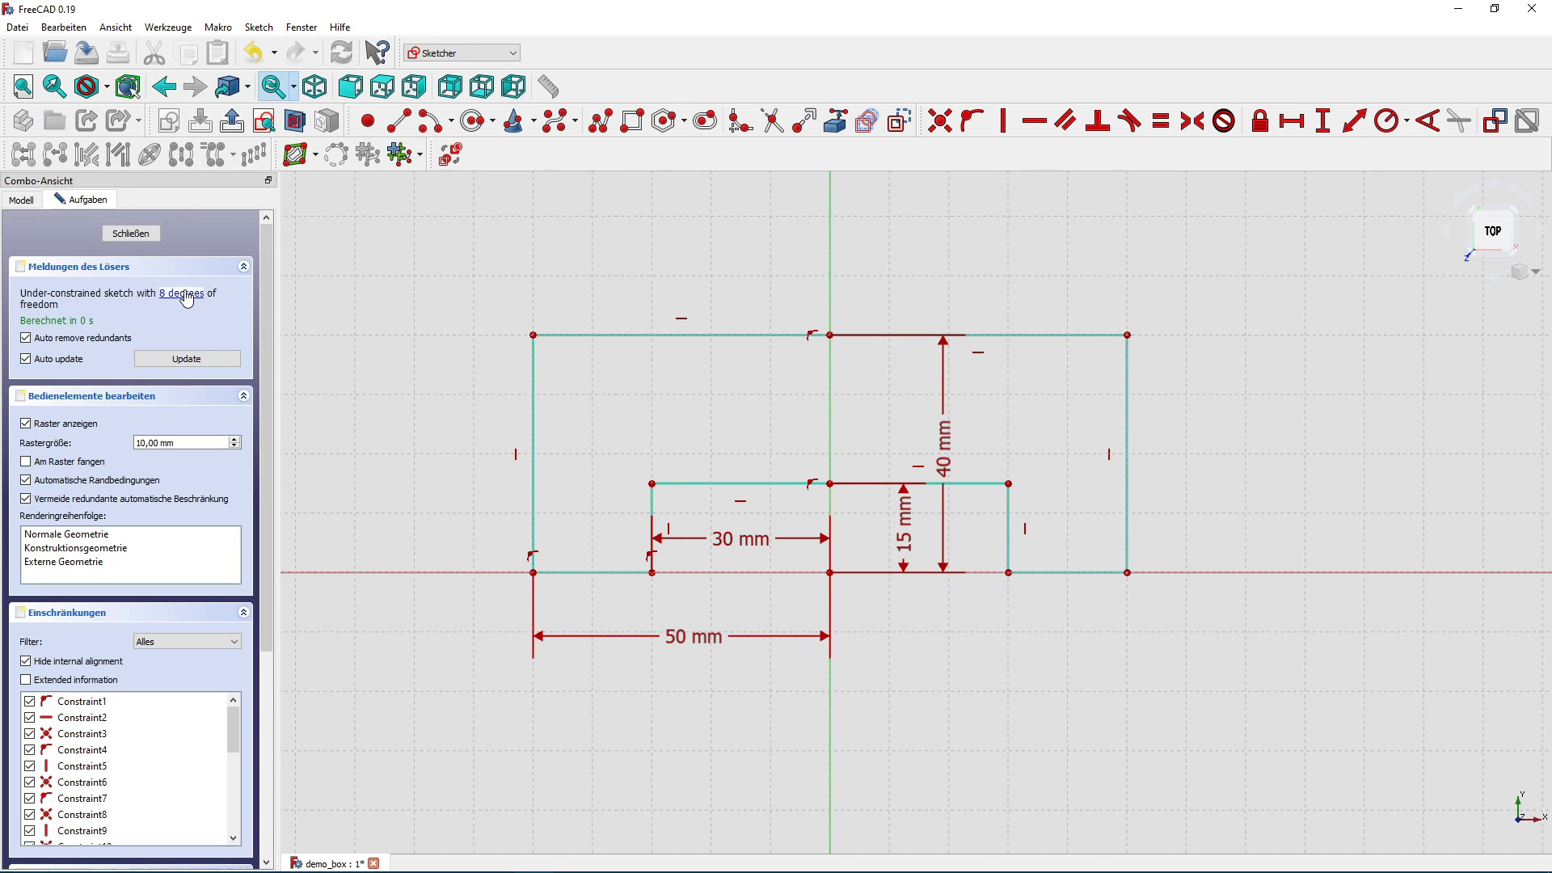
{"action": "left_click", "coordinate": [533, 385]}
{"action": "left_click", "coordinate": [572, 335]}
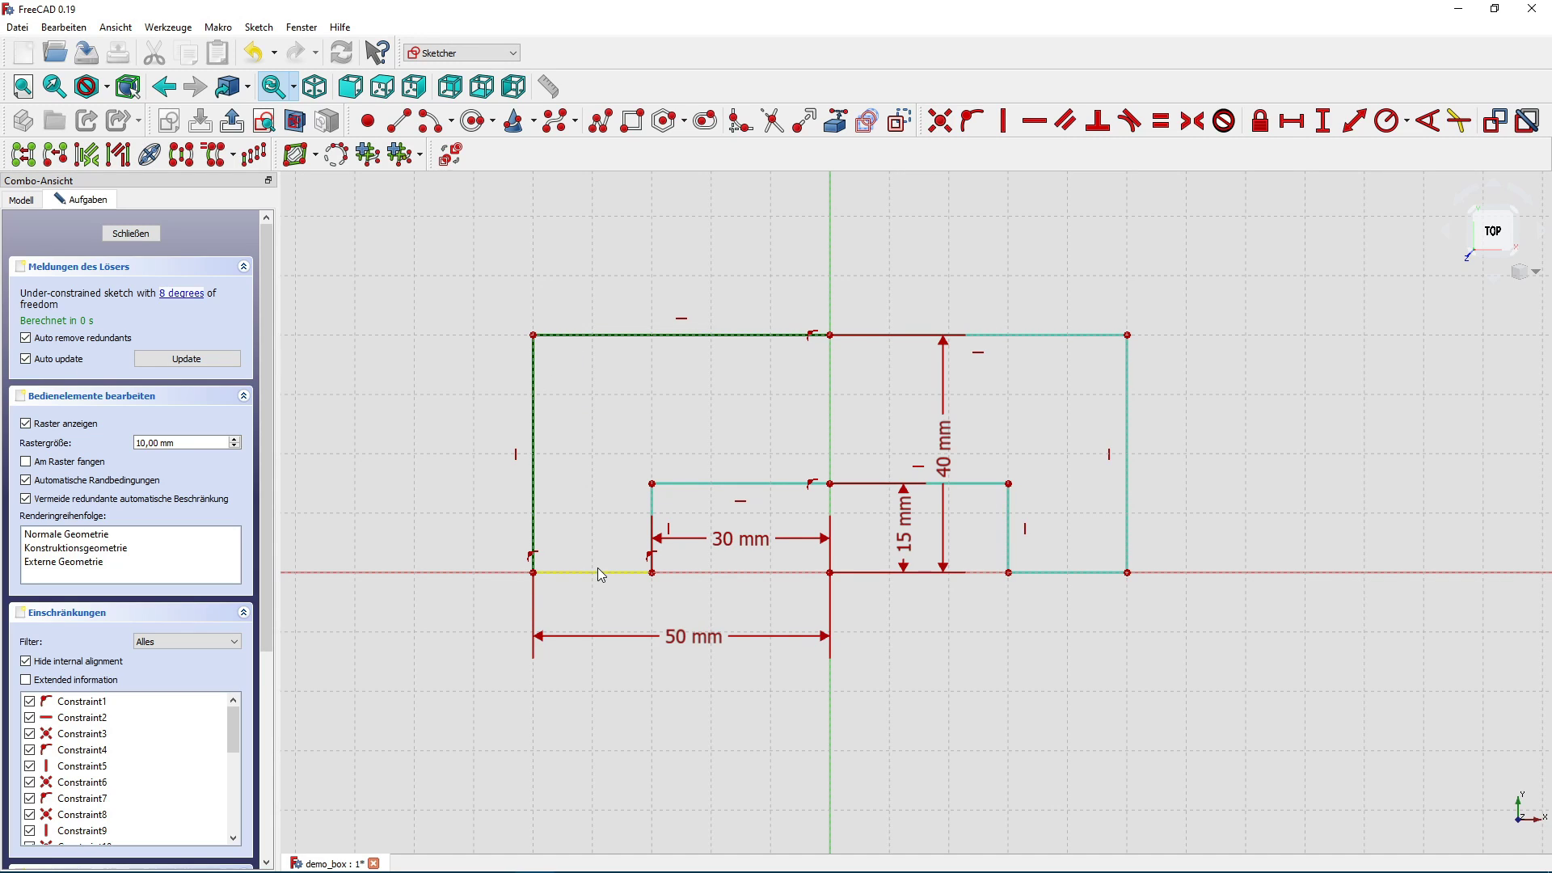
{"action": "left_click", "coordinate": [598, 569]}
{"action": "left_click", "coordinate": [653, 509]}
{"action": "left_click", "coordinate": [703, 484]}
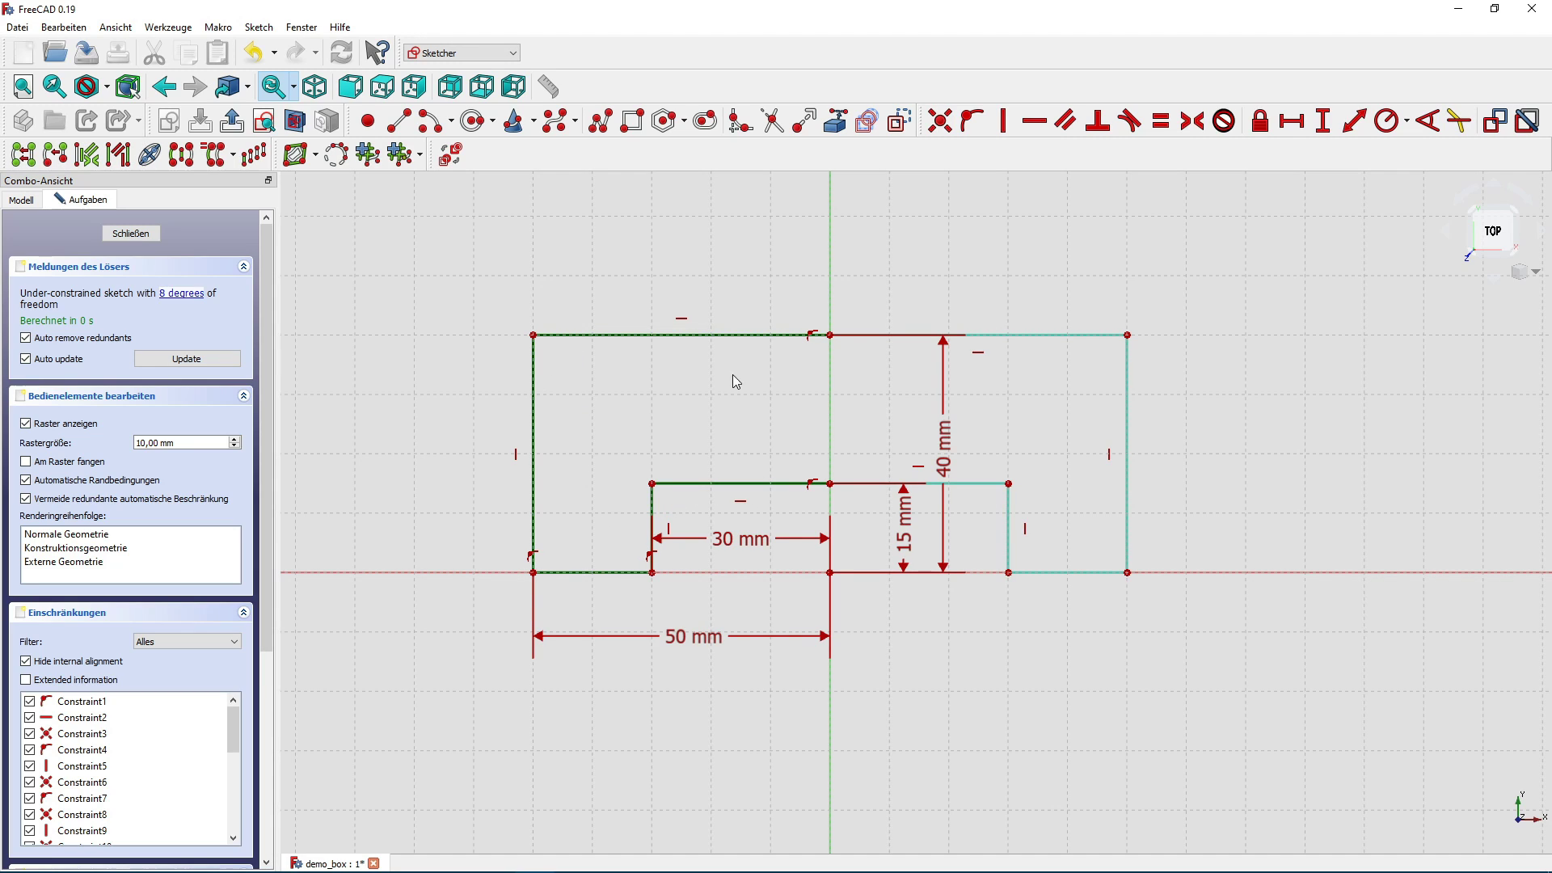
{"action": "left_click", "coordinate": [654, 256]}
{"action": "left_click", "coordinate": [831, 264]}
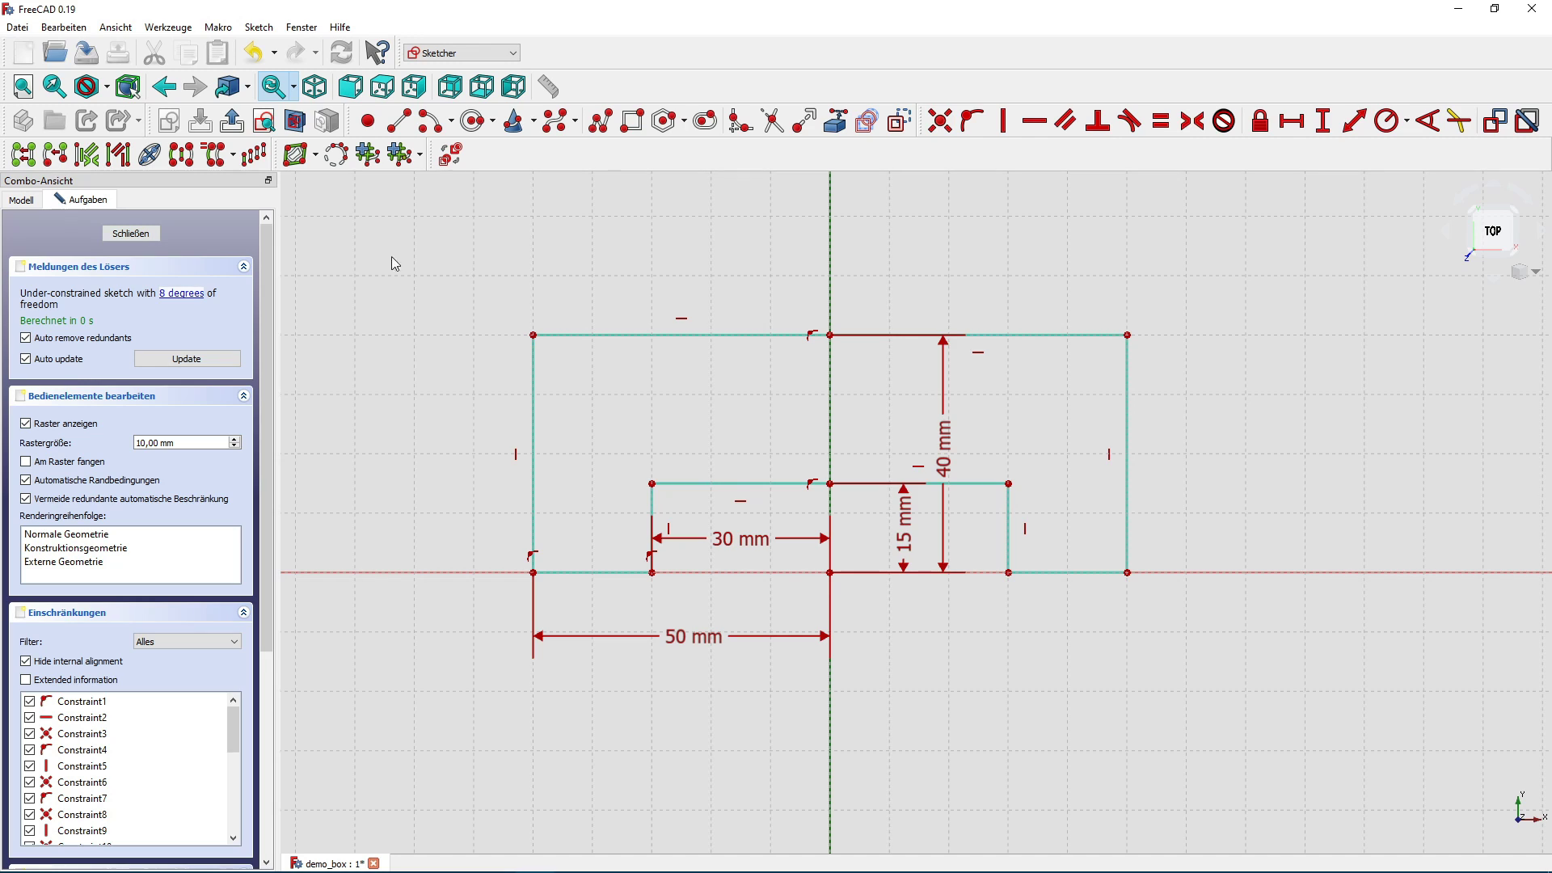
Close the base sketch and use Spitze festlegen (Set tip) on the Pad.
{"action": "left_click", "coordinate": [143, 235]}
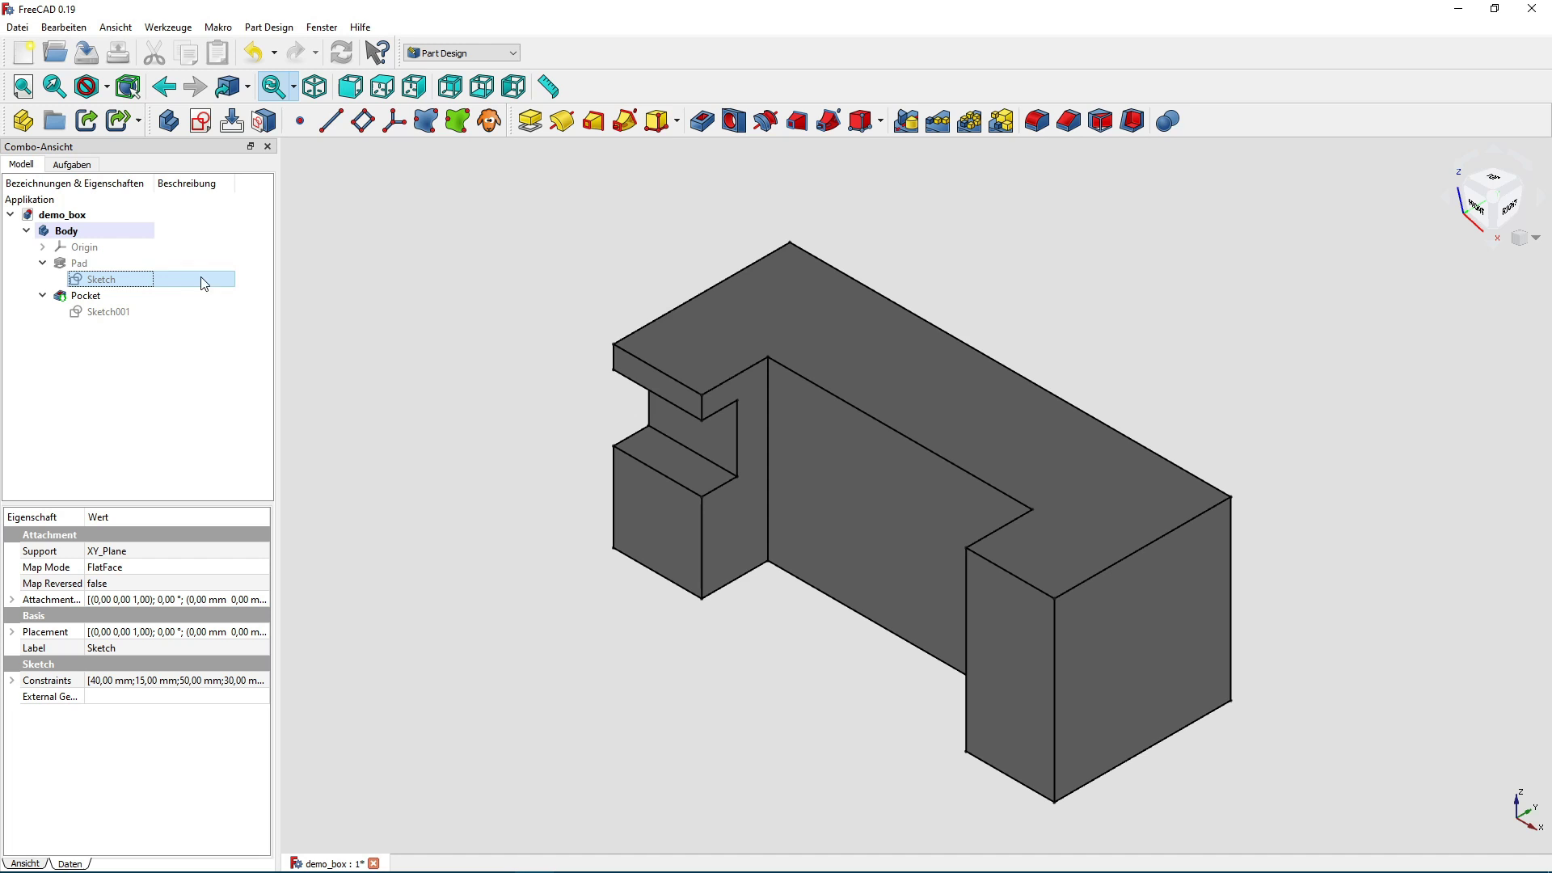
{"action": "left_click", "coordinate": [113, 267]}
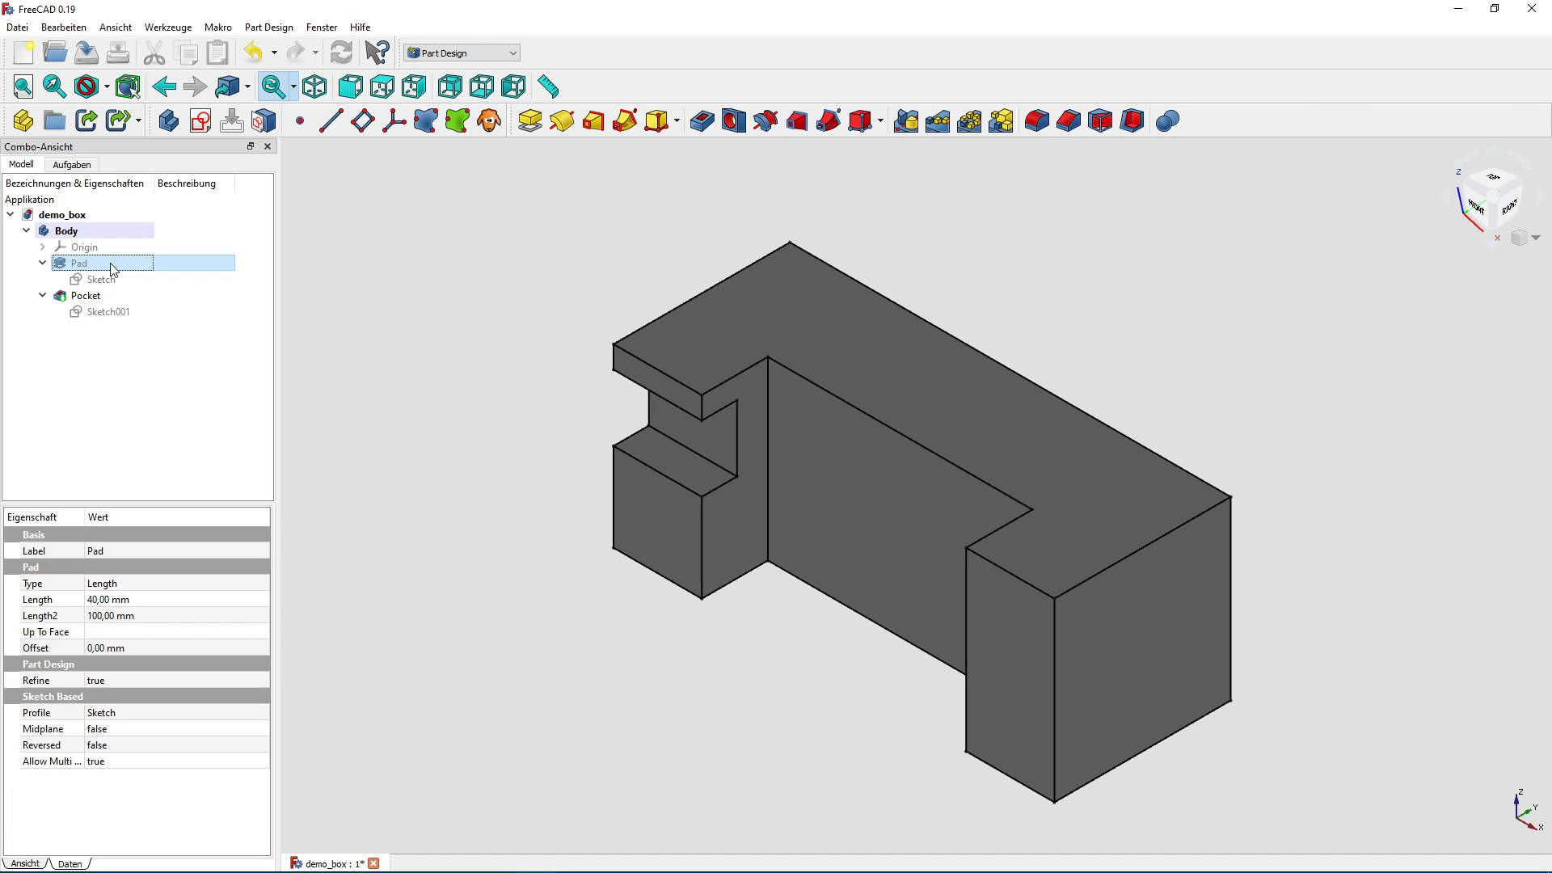
{"action": "right_click", "coordinate": [113, 270]}
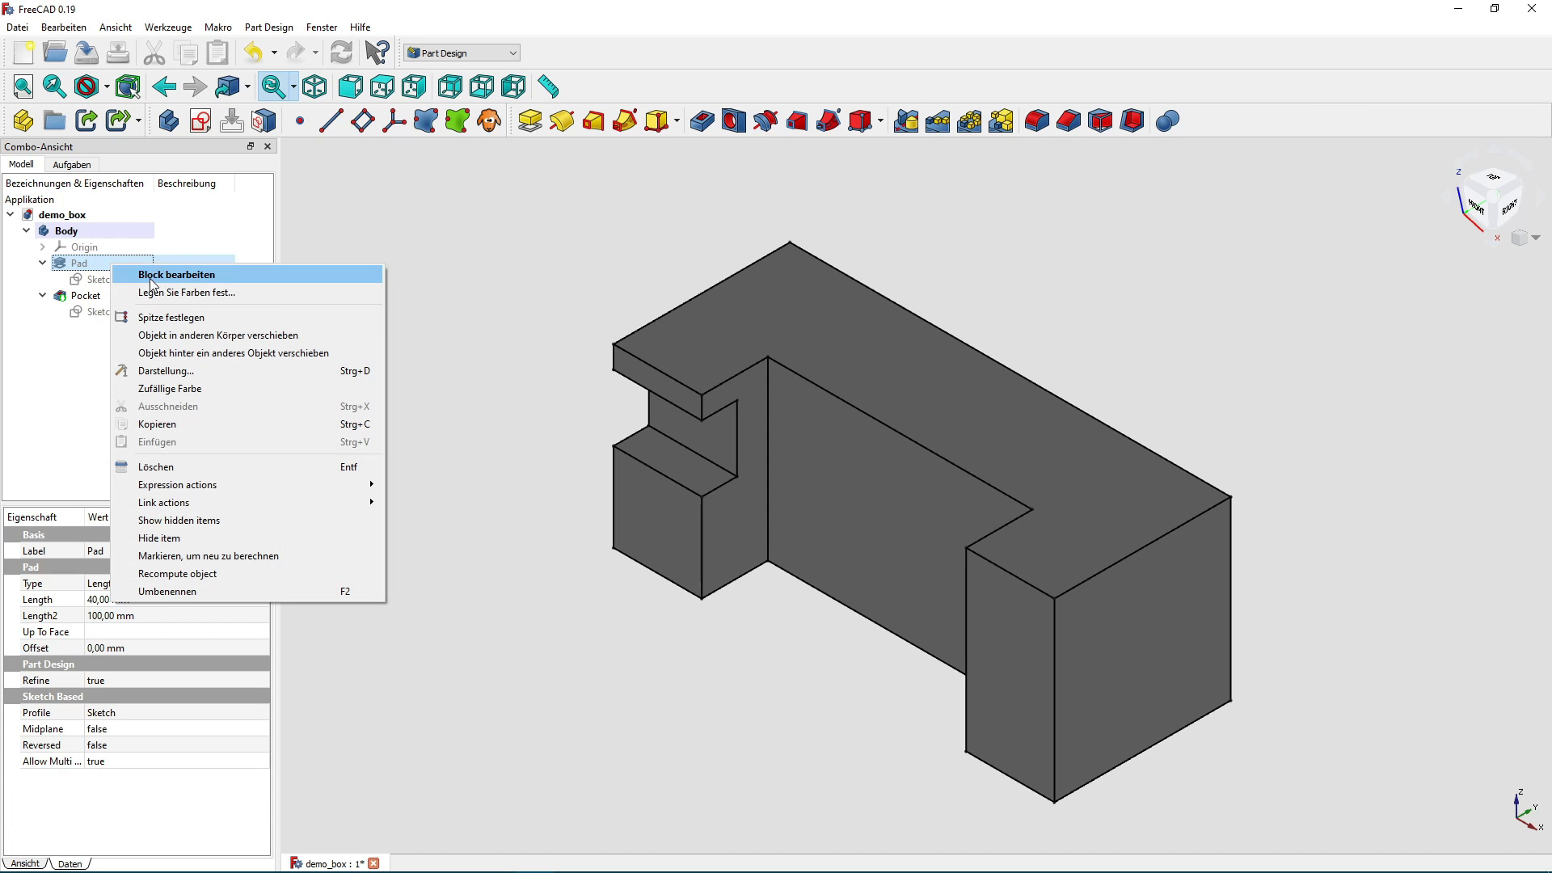
{"action": "left_click", "coordinate": [194, 318]}
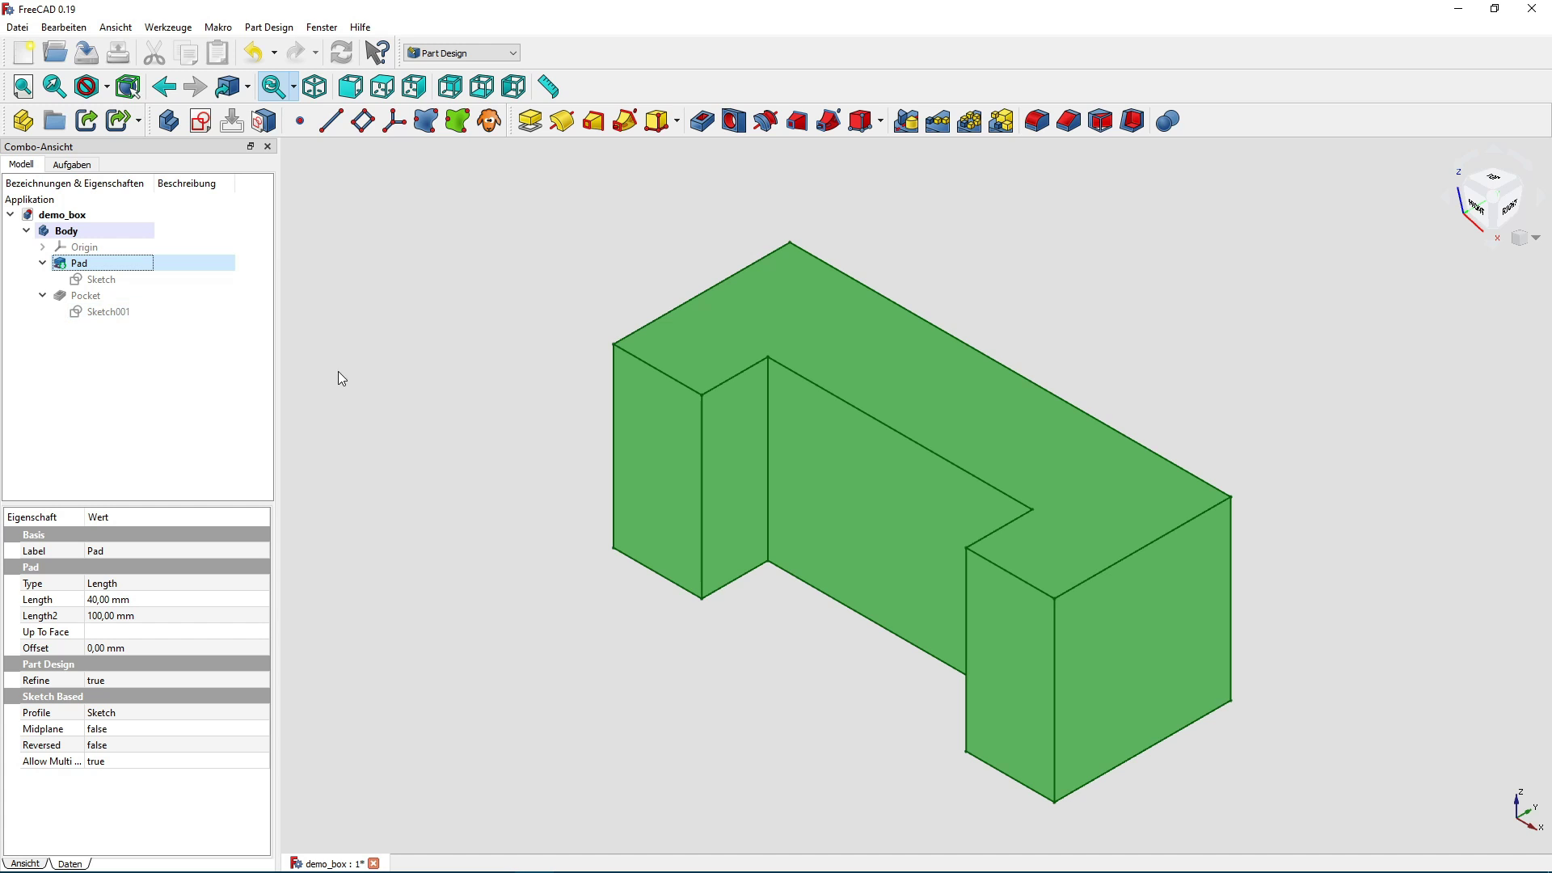
{"action": "left_click", "coordinate": [122, 352]}
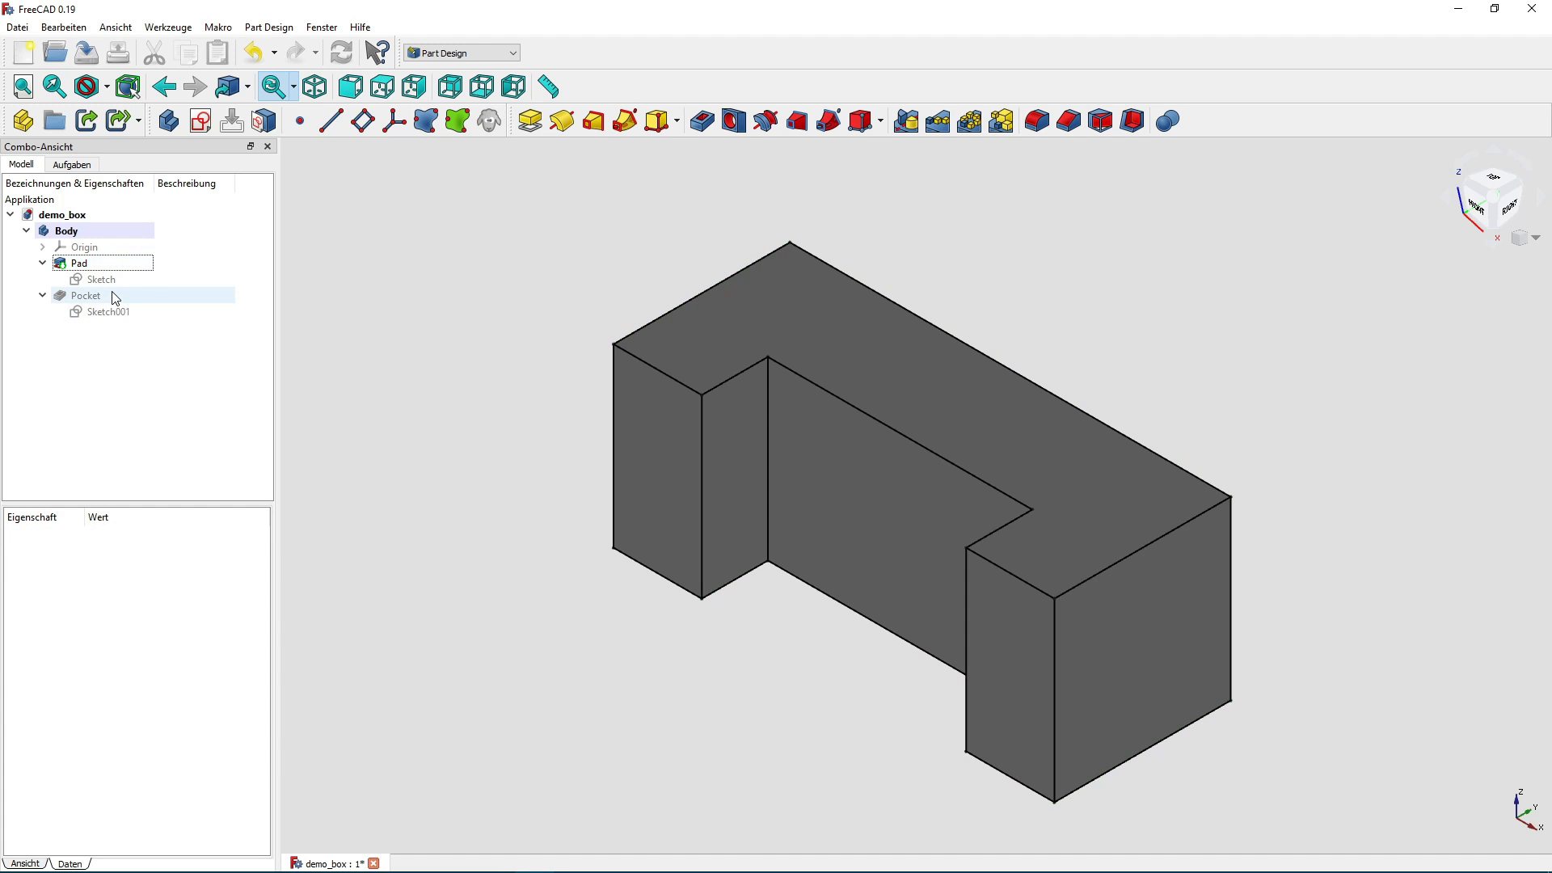
Reopen the base sketch and delete its right-hand, bottom-right and short top outline edges.
{"action": "double_click", "coordinate": [101, 279]}
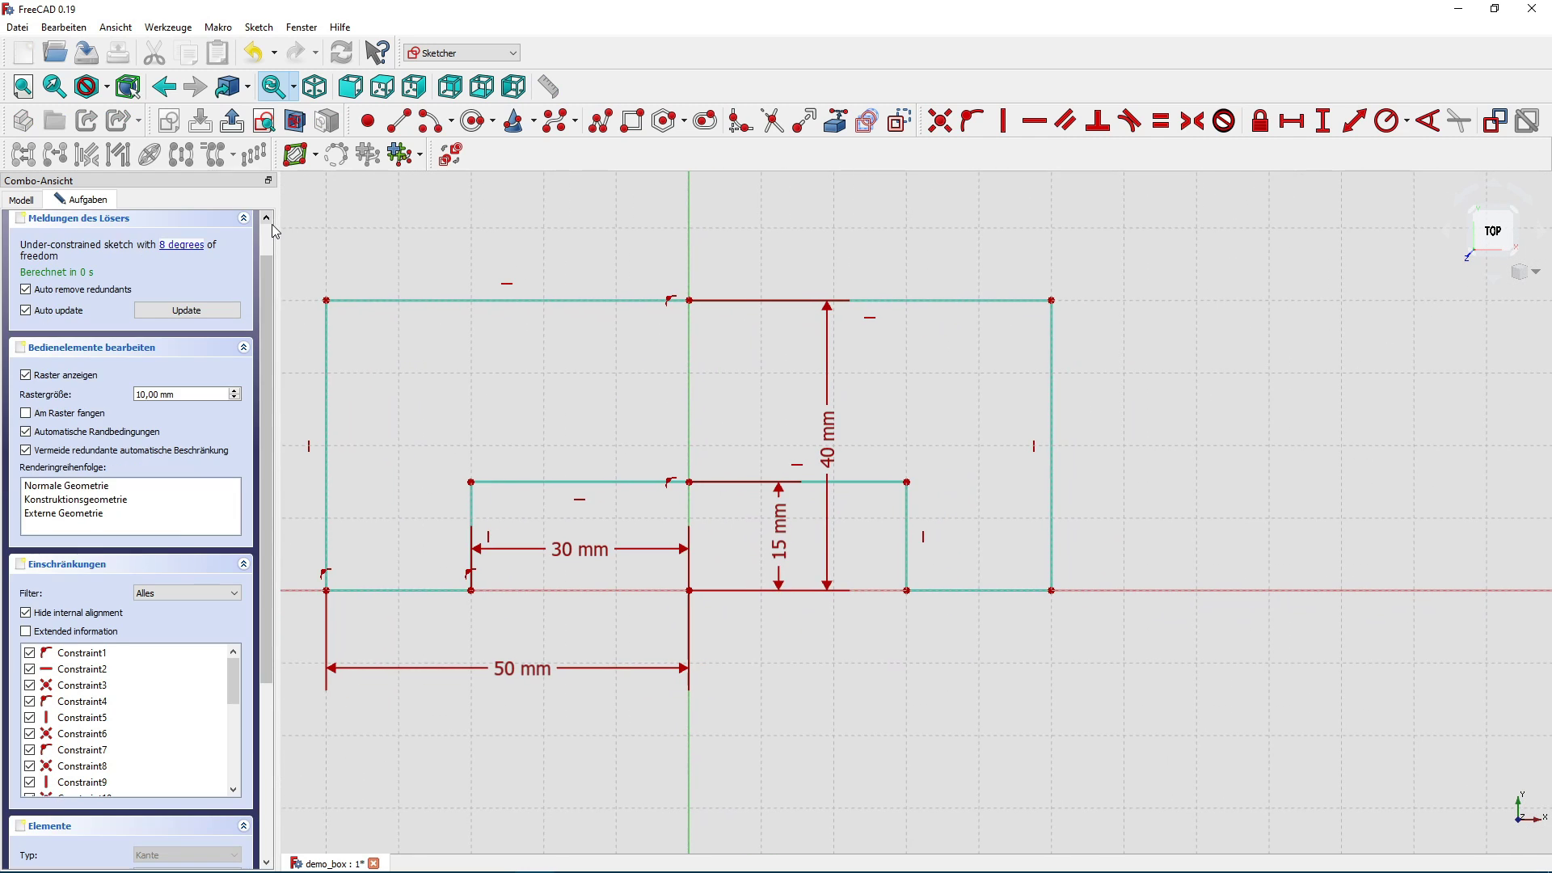
{"action": "left_click", "coordinate": [933, 302]}
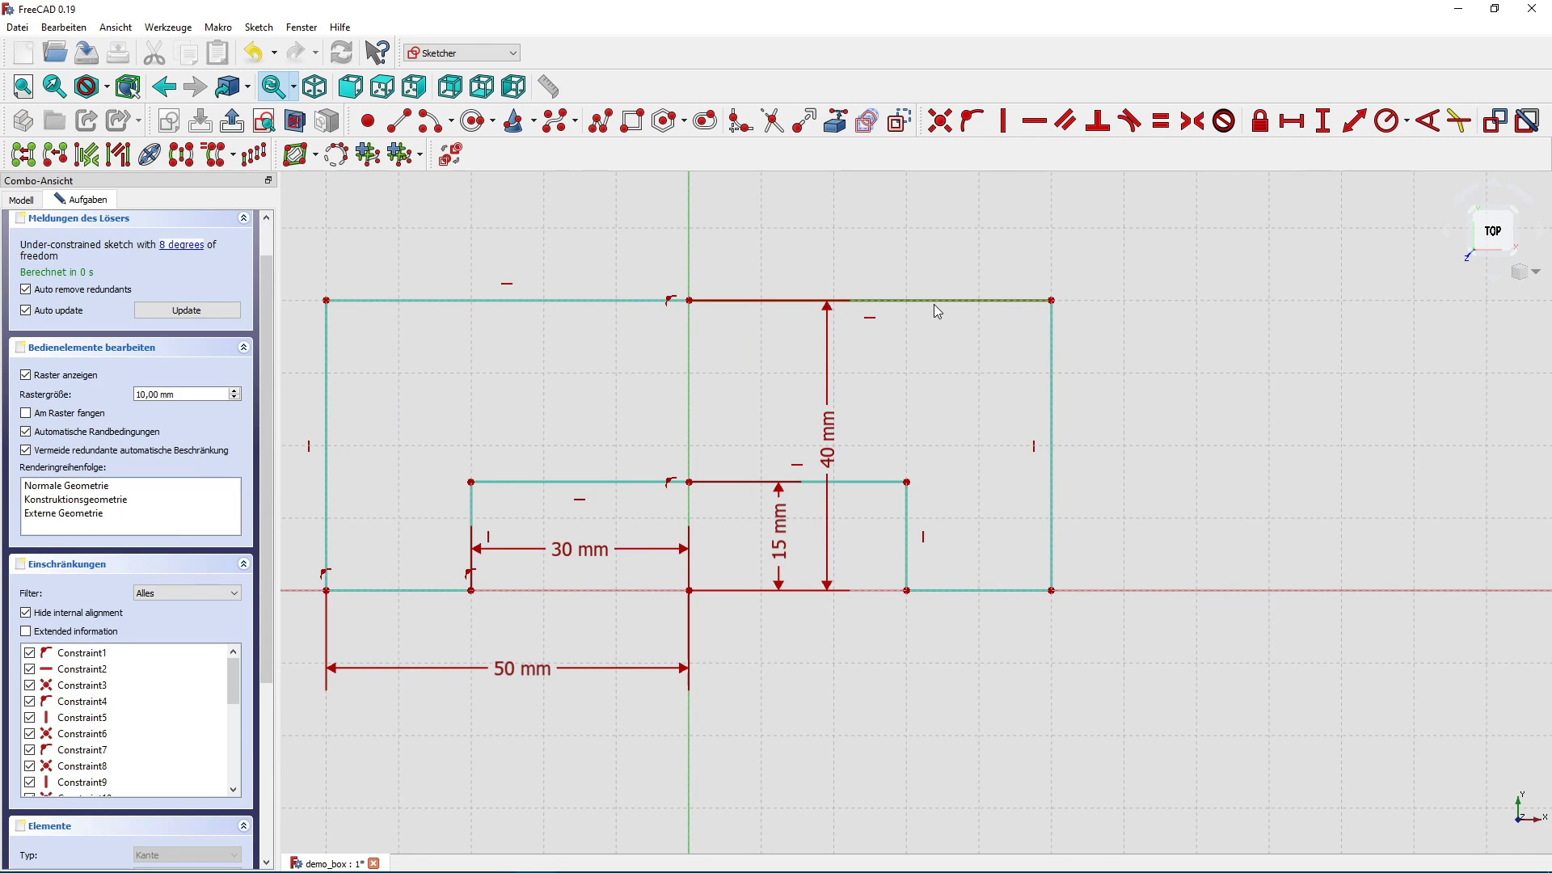
{"action": "key", "text": "Delete"}
{"action": "left_click", "coordinate": [1015, 336]}
{"action": "key", "text": "Delete"}
{"action": "left_click", "coordinate": [937, 485]}
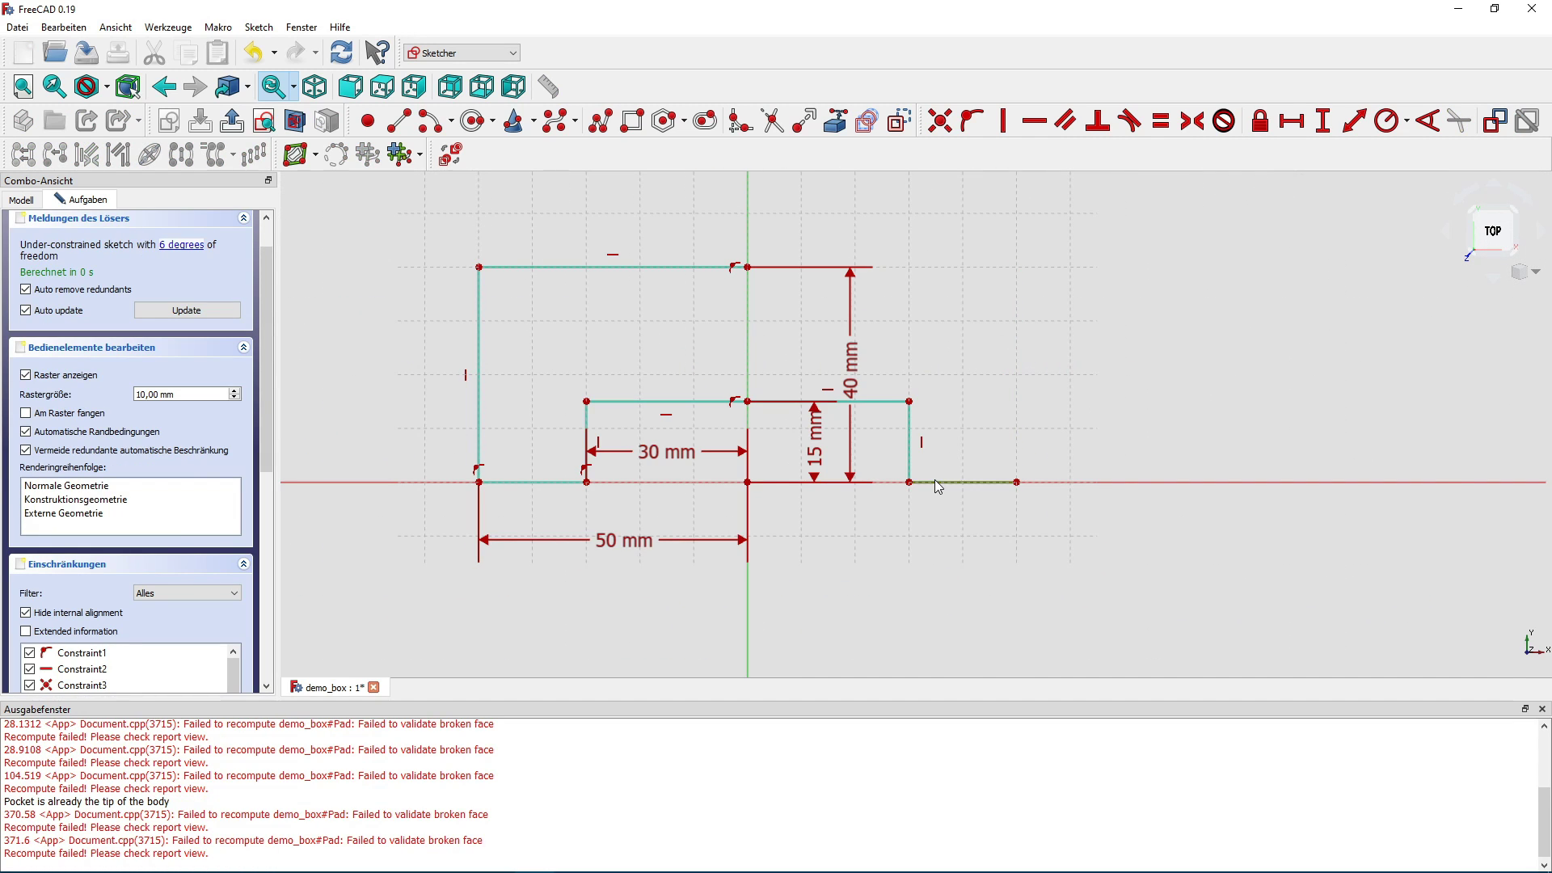
{"action": "key", "text": "Delete"}
{"action": "left_click", "coordinate": [910, 440]}
{"action": "key", "text": "Delete"}
{"action": "left_click", "coordinate": [877, 402]}
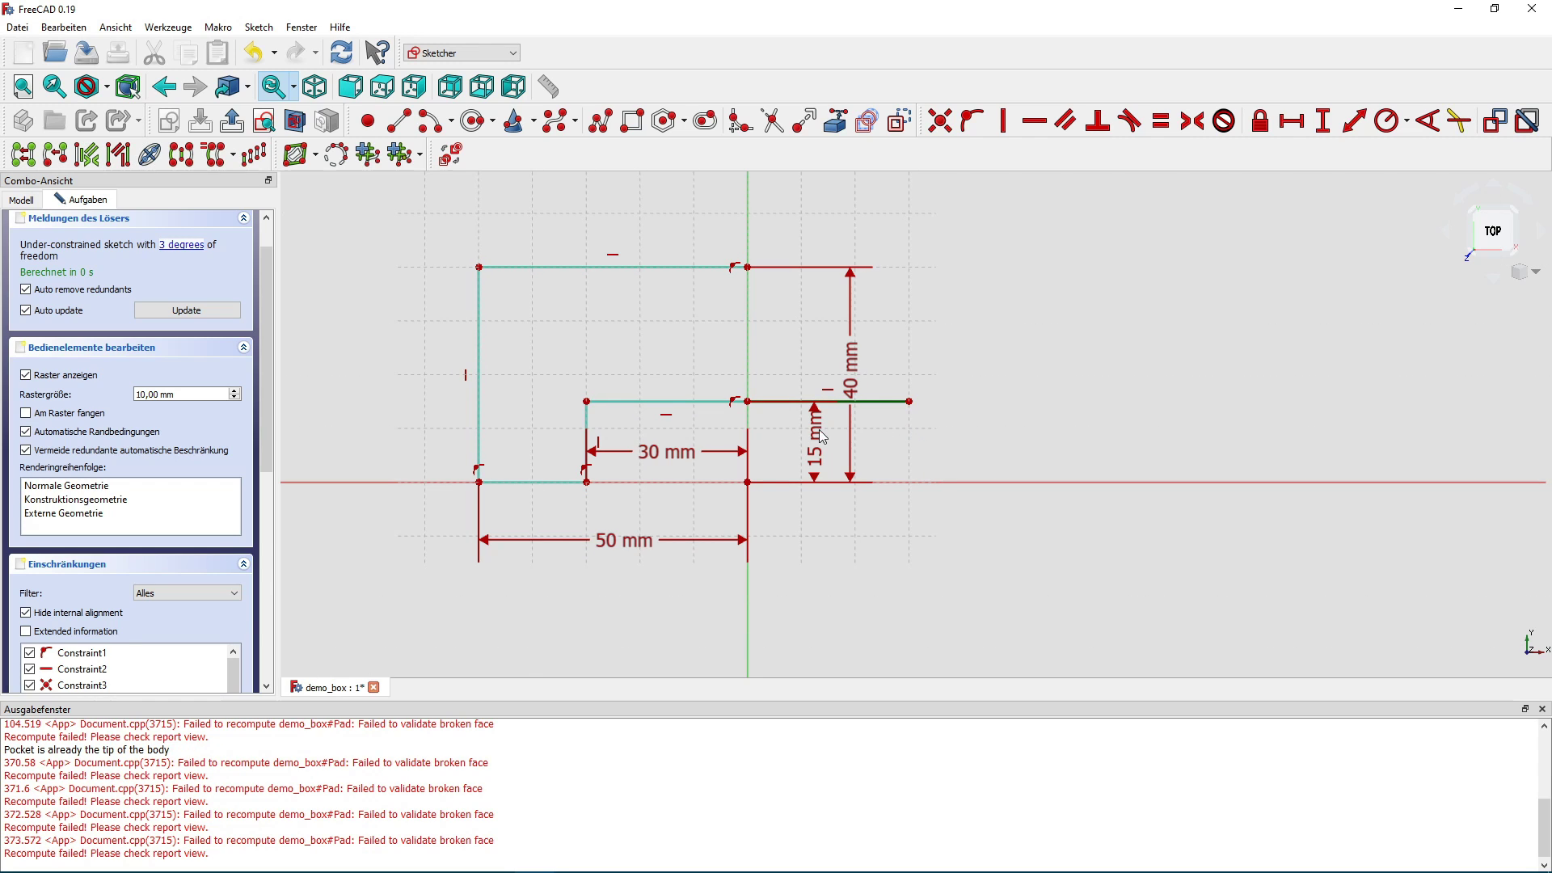
{"action": "key", "text": "Delete"}
Draw a vertical line from the top-right corner to the inner step corner, close the report panel, and leave the sketch.
{"action": "middle_click_drag", "start_coordinate": [901, 430], "coordinate": [974, 511]}
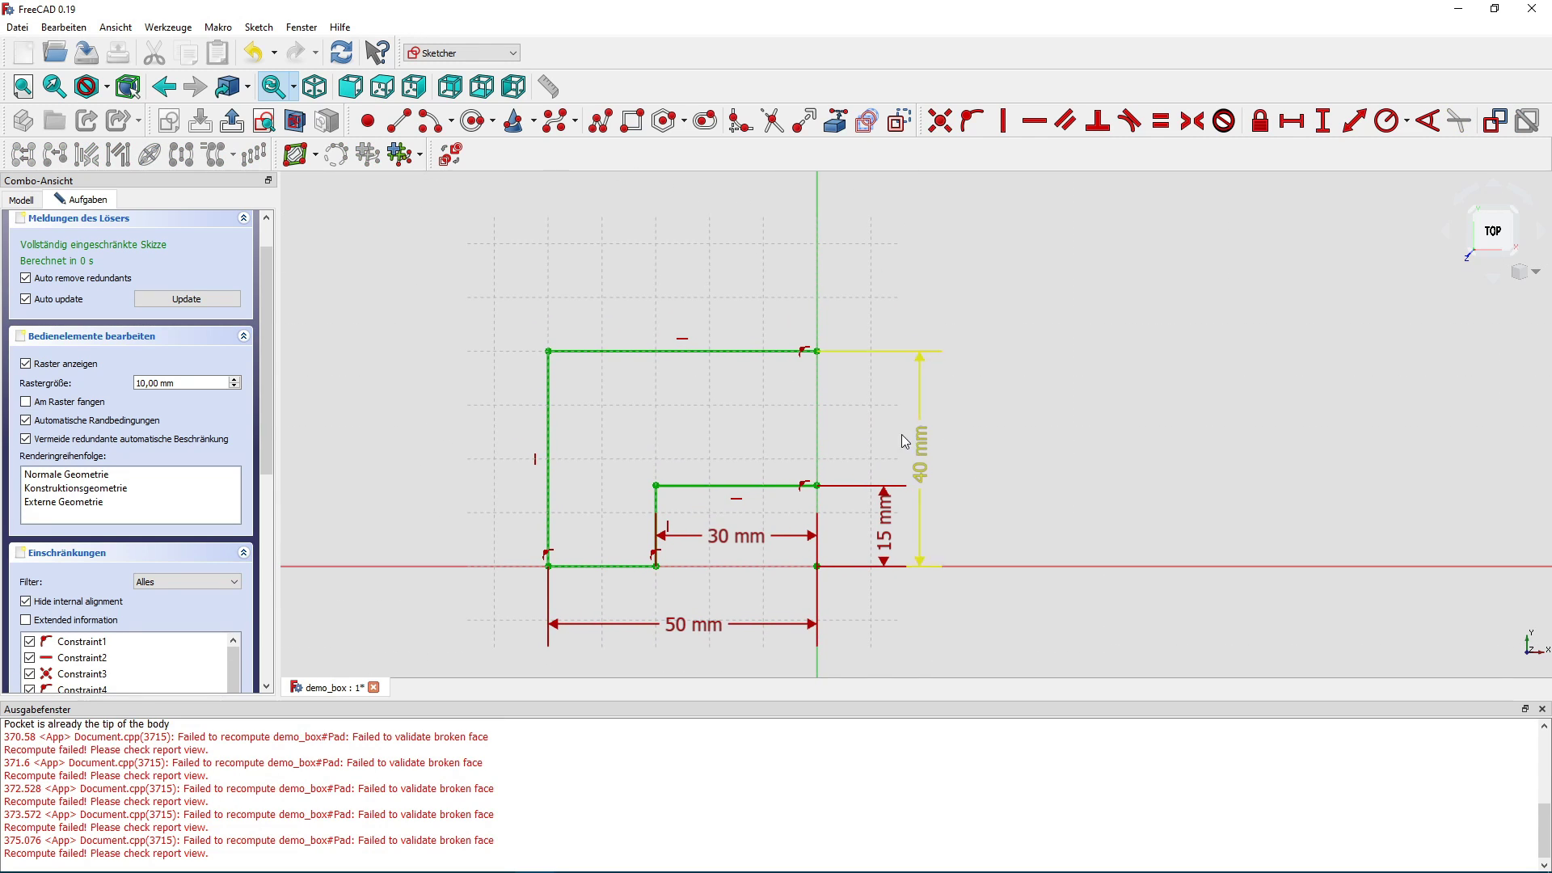
{"action": "scroll", "coordinate": [851, 417], "scroll_direction": "up", "scroll_amount": 2}
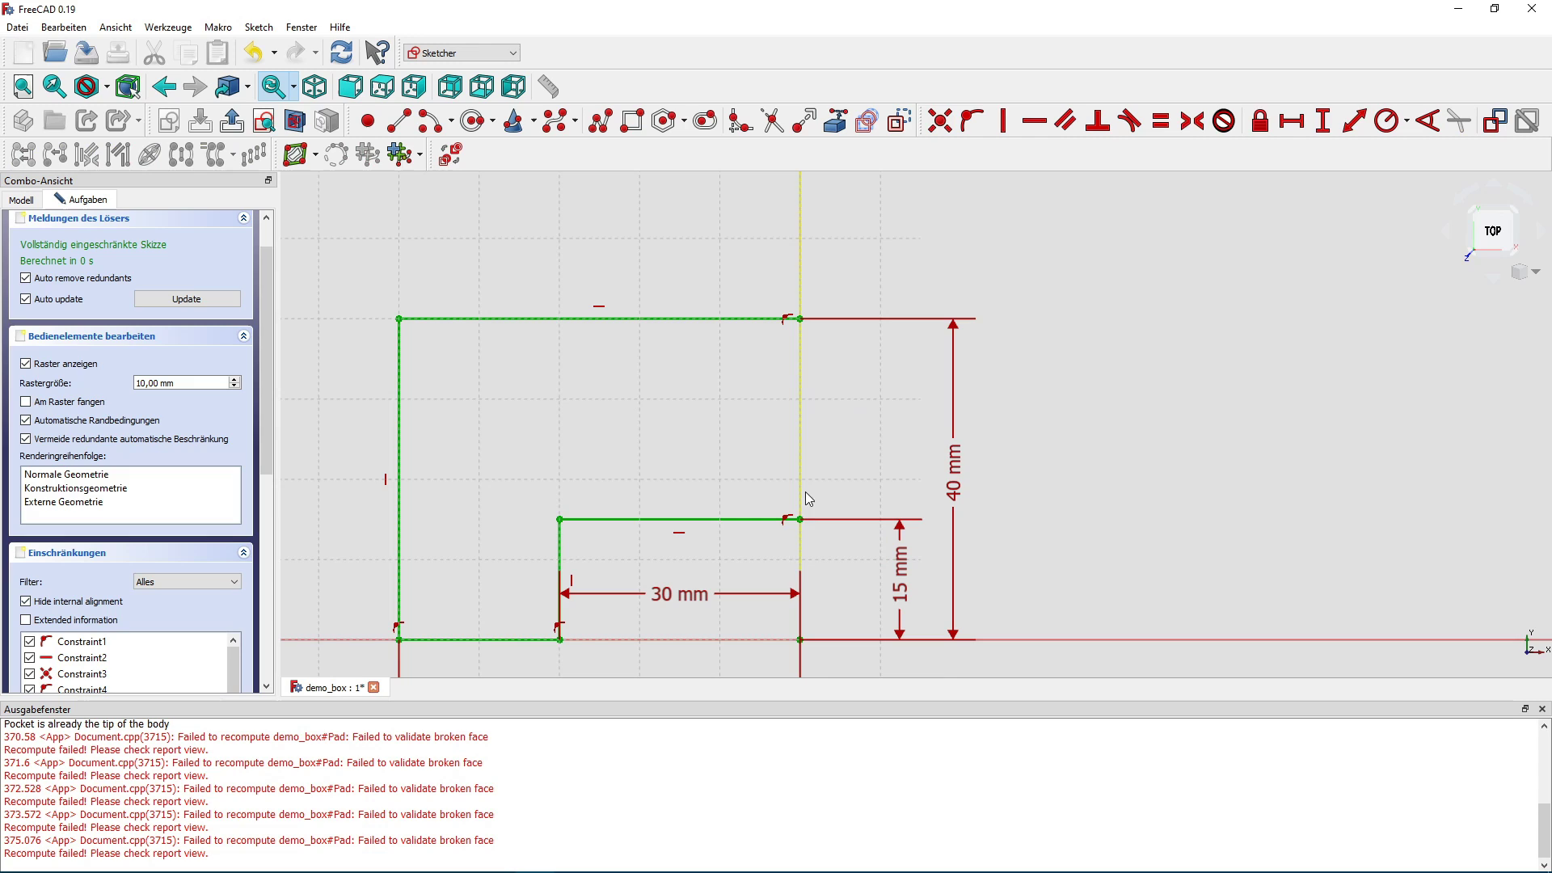
{"action": "left_click", "coordinate": [395, 129]}
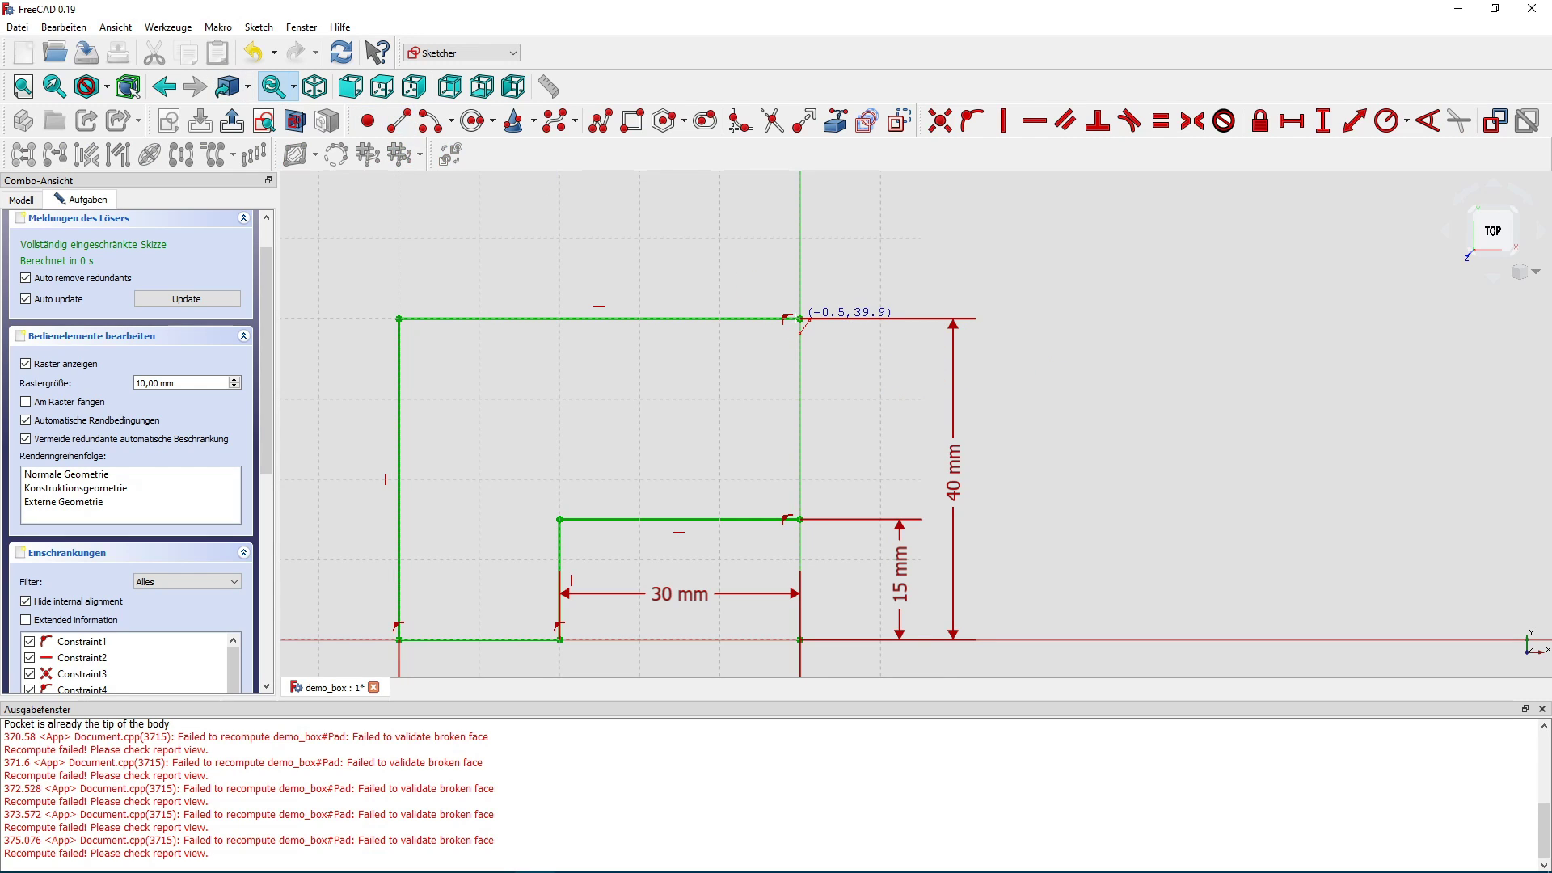
{"action": "left_click", "coordinate": [800, 320]}
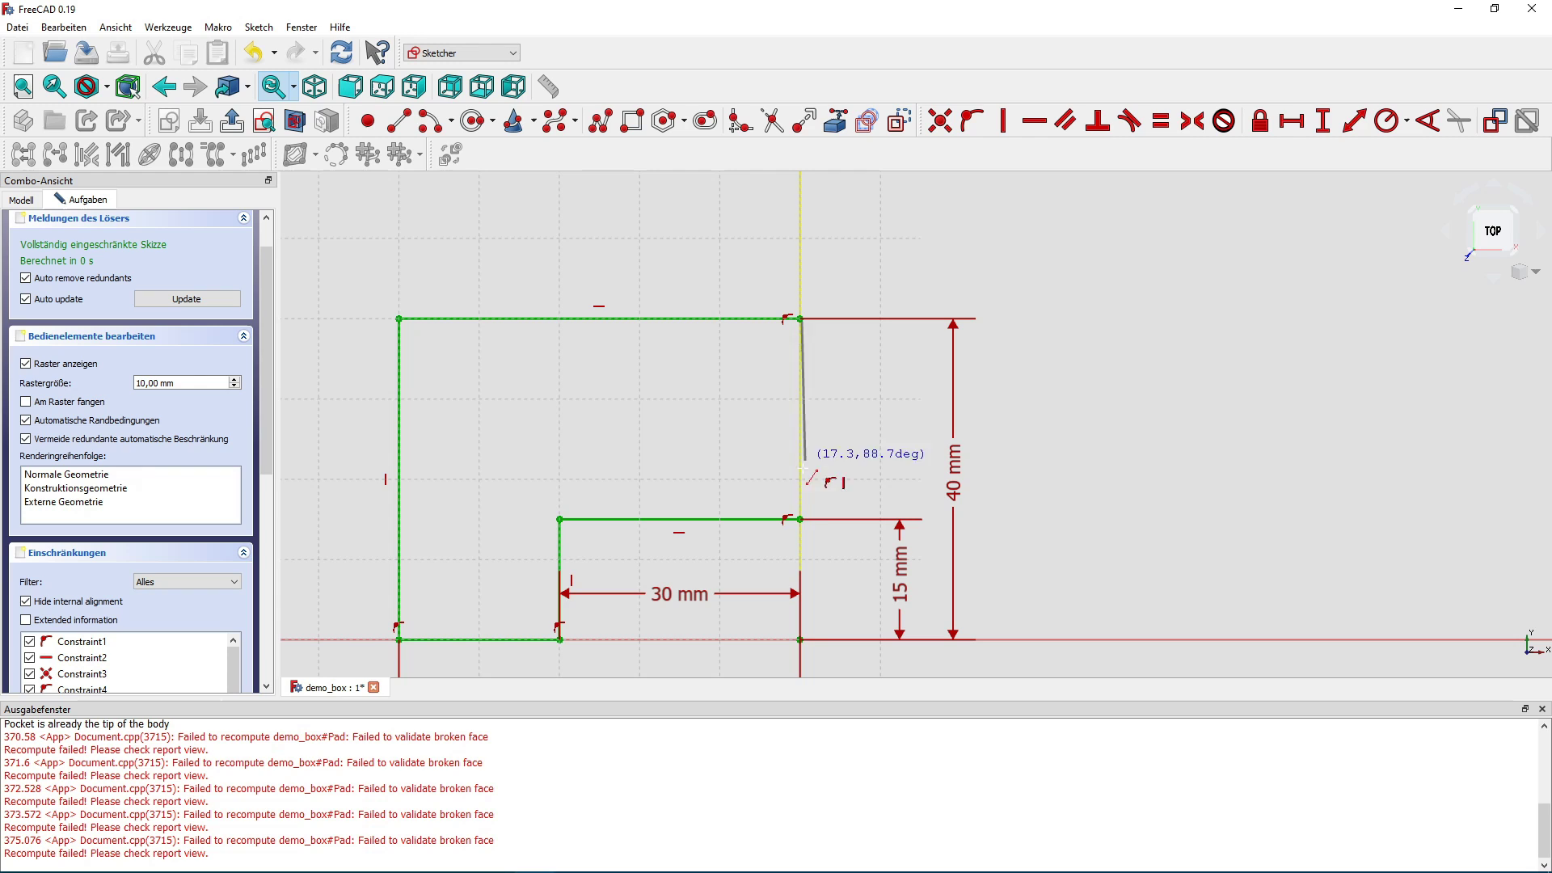
{"action": "left_click", "coordinate": [800, 519]}
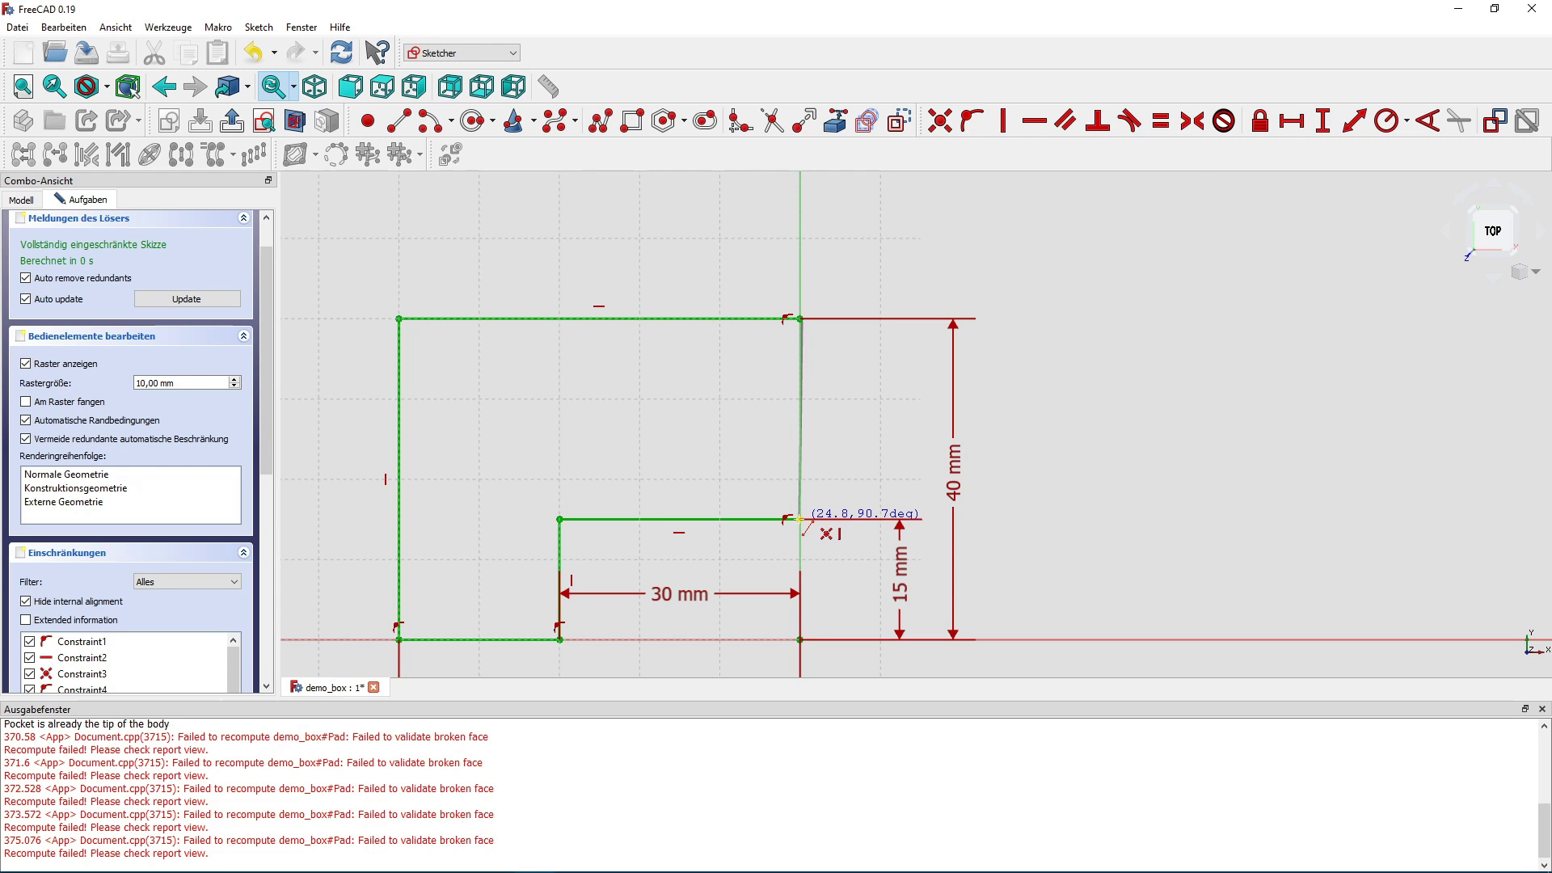
{"action": "right_click", "coordinate": [842, 418]}
{"action": "scroll", "coordinate": [600, 382], "scroll_direction": "up", "scroll_amount": 1}
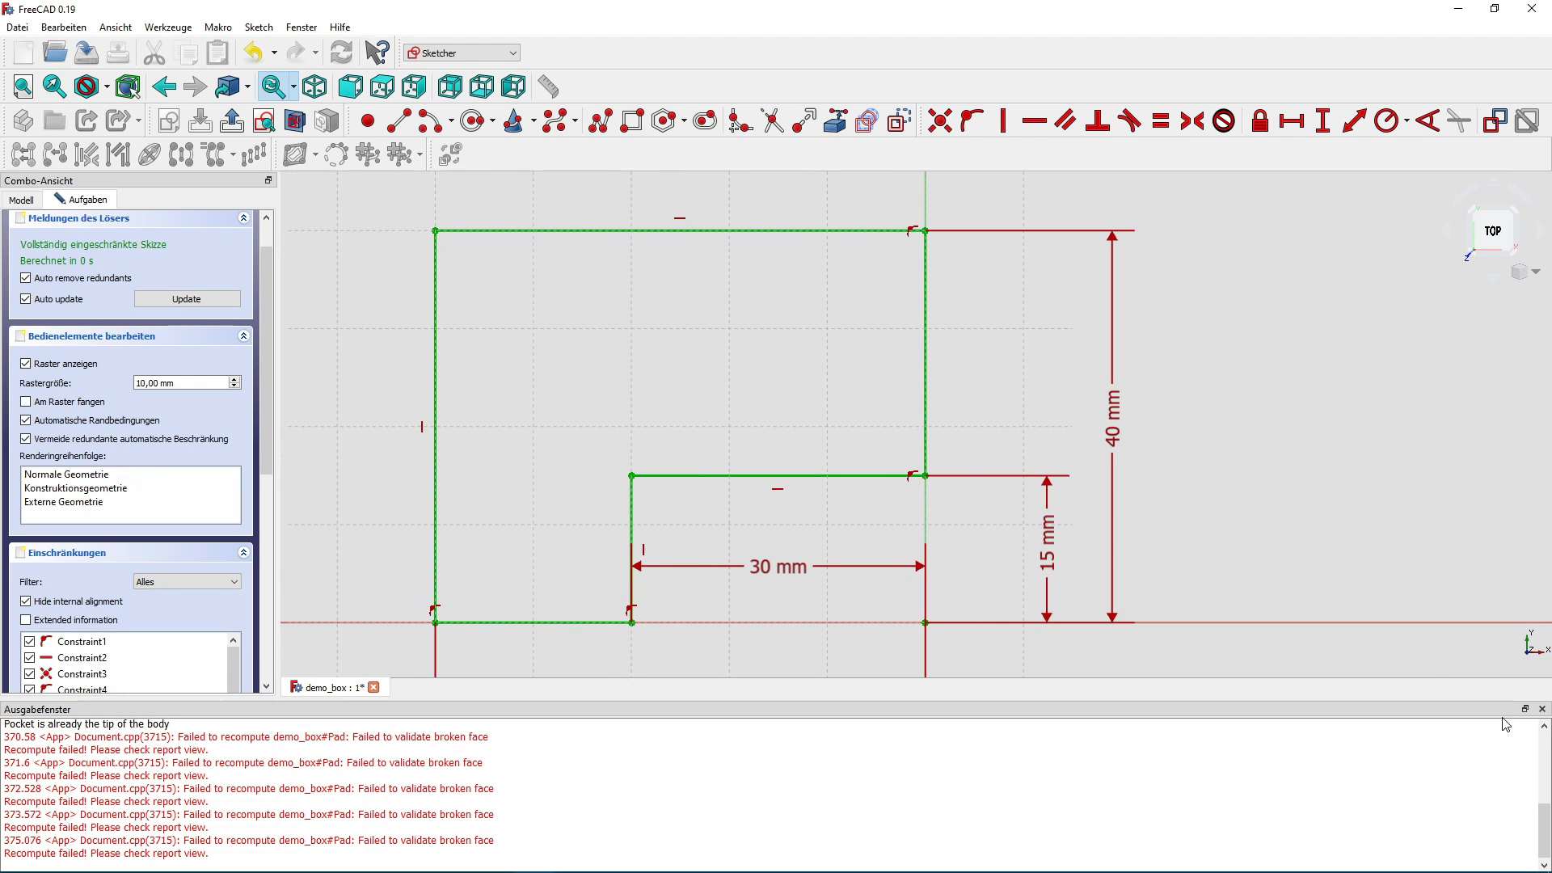
{"action": "left_click", "coordinate": [1542, 708]}
{"action": "scroll", "coordinate": [1075, 440], "scroll_direction": "down", "scroll_amount": 1}
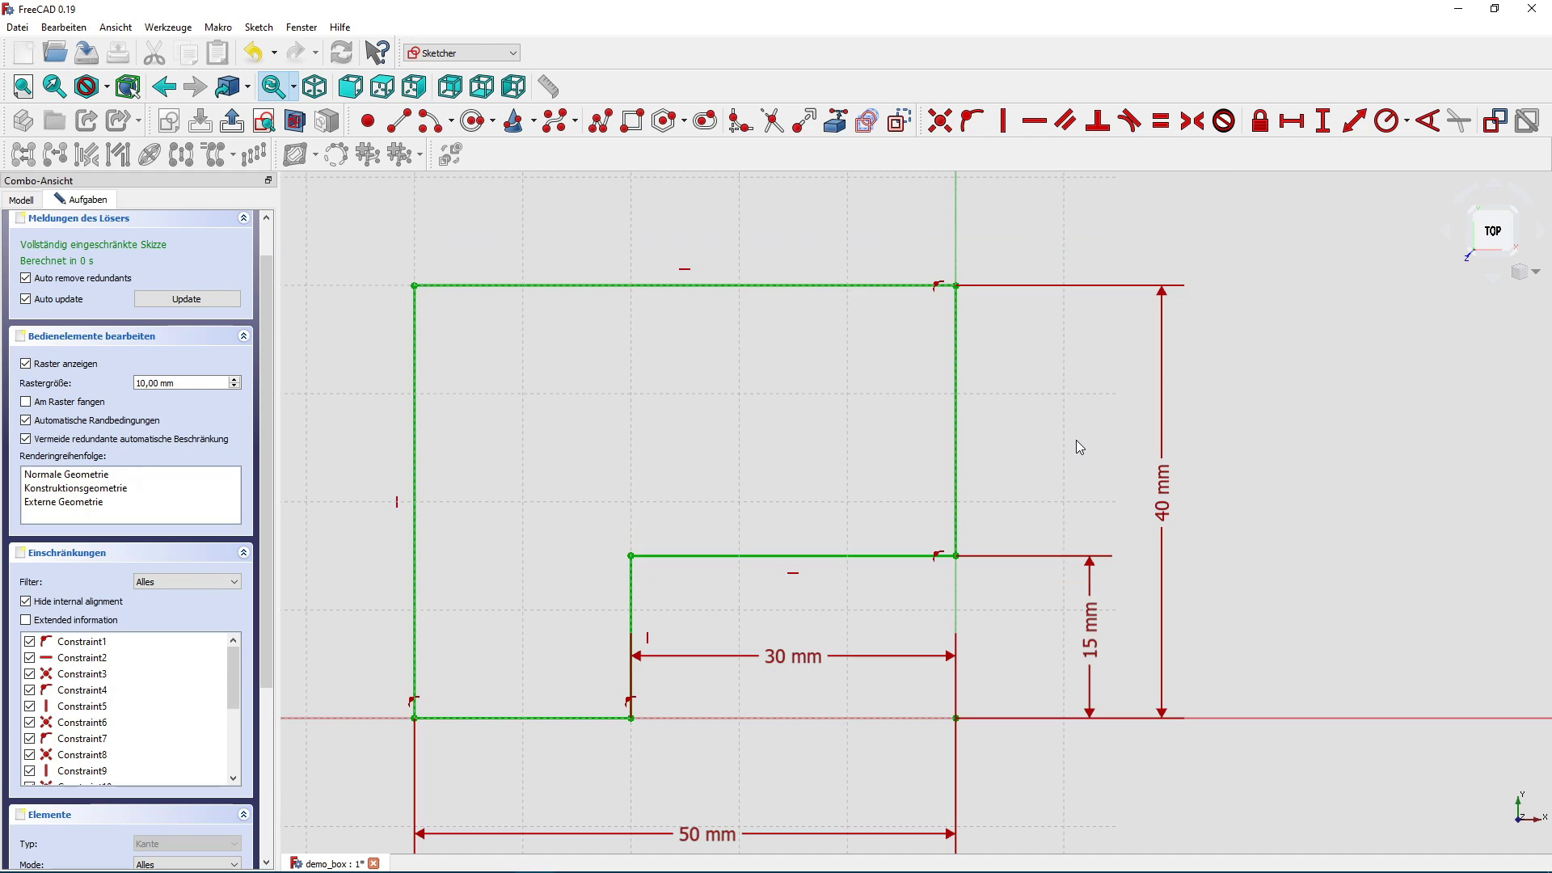
{"action": "middle_click_drag", "start_coordinate": [1075, 440], "coordinate": [1178, 421]}
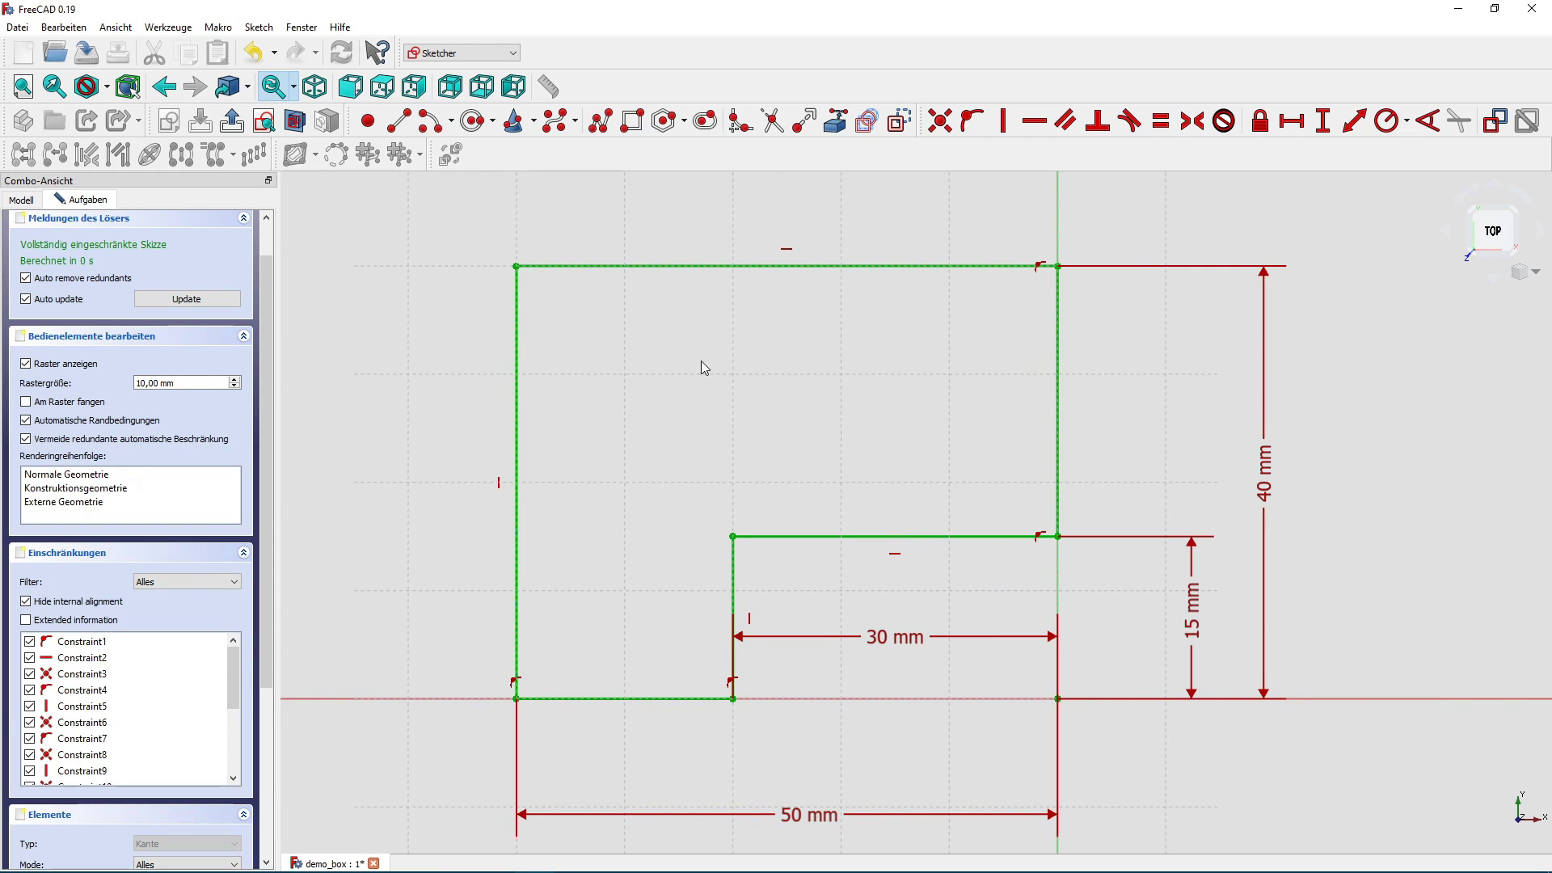
{"action": "scroll", "coordinate": [190, 279], "scroll_direction": "up", "scroll_amount": 1}
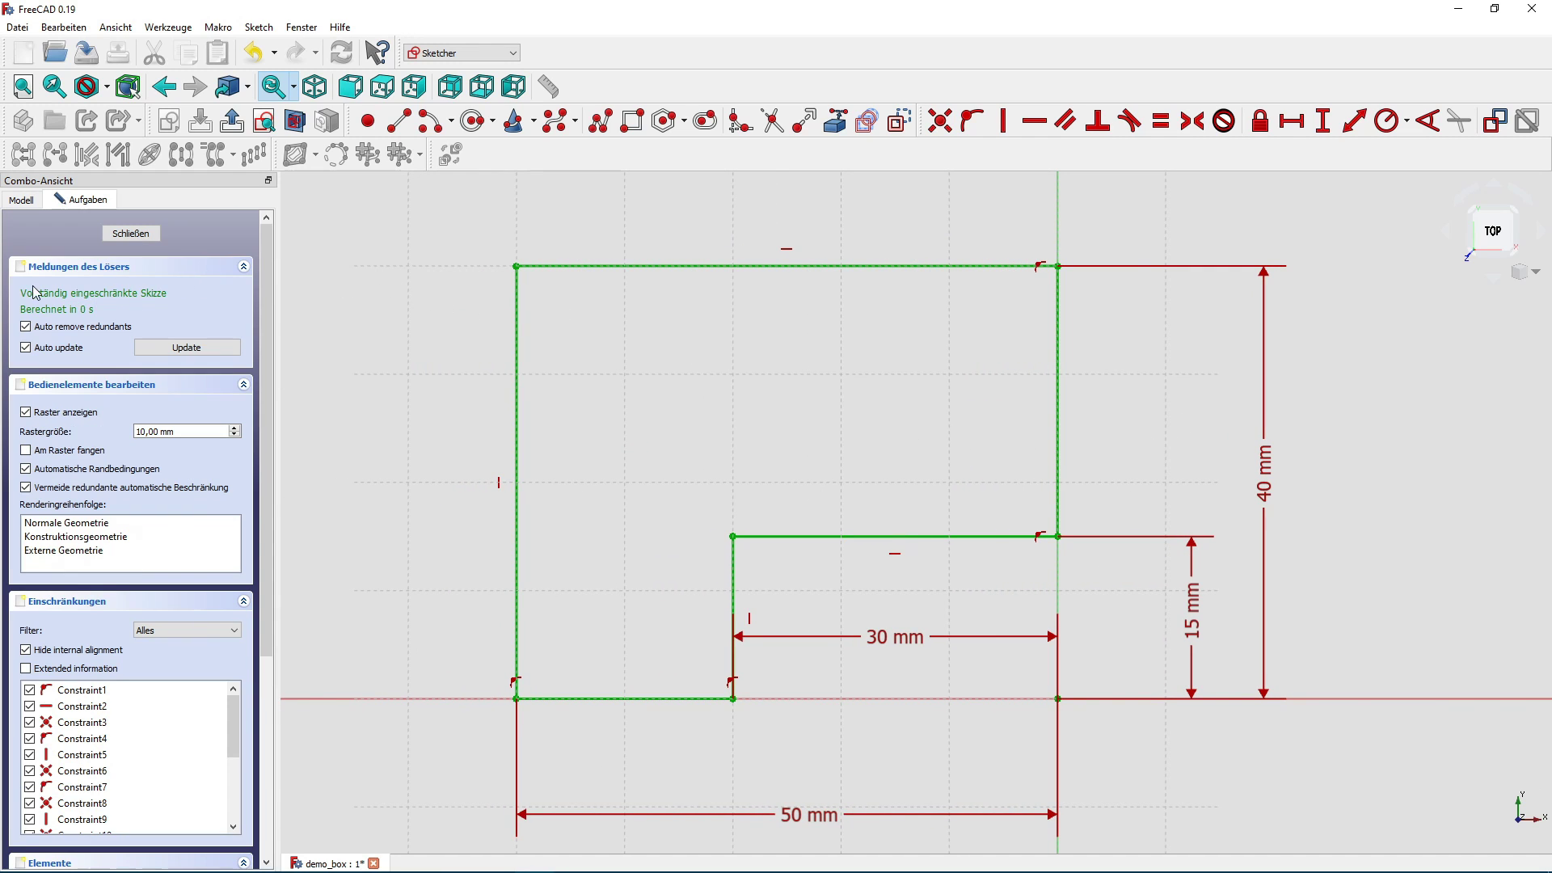
{"action": "left_click", "coordinate": [150, 242]}
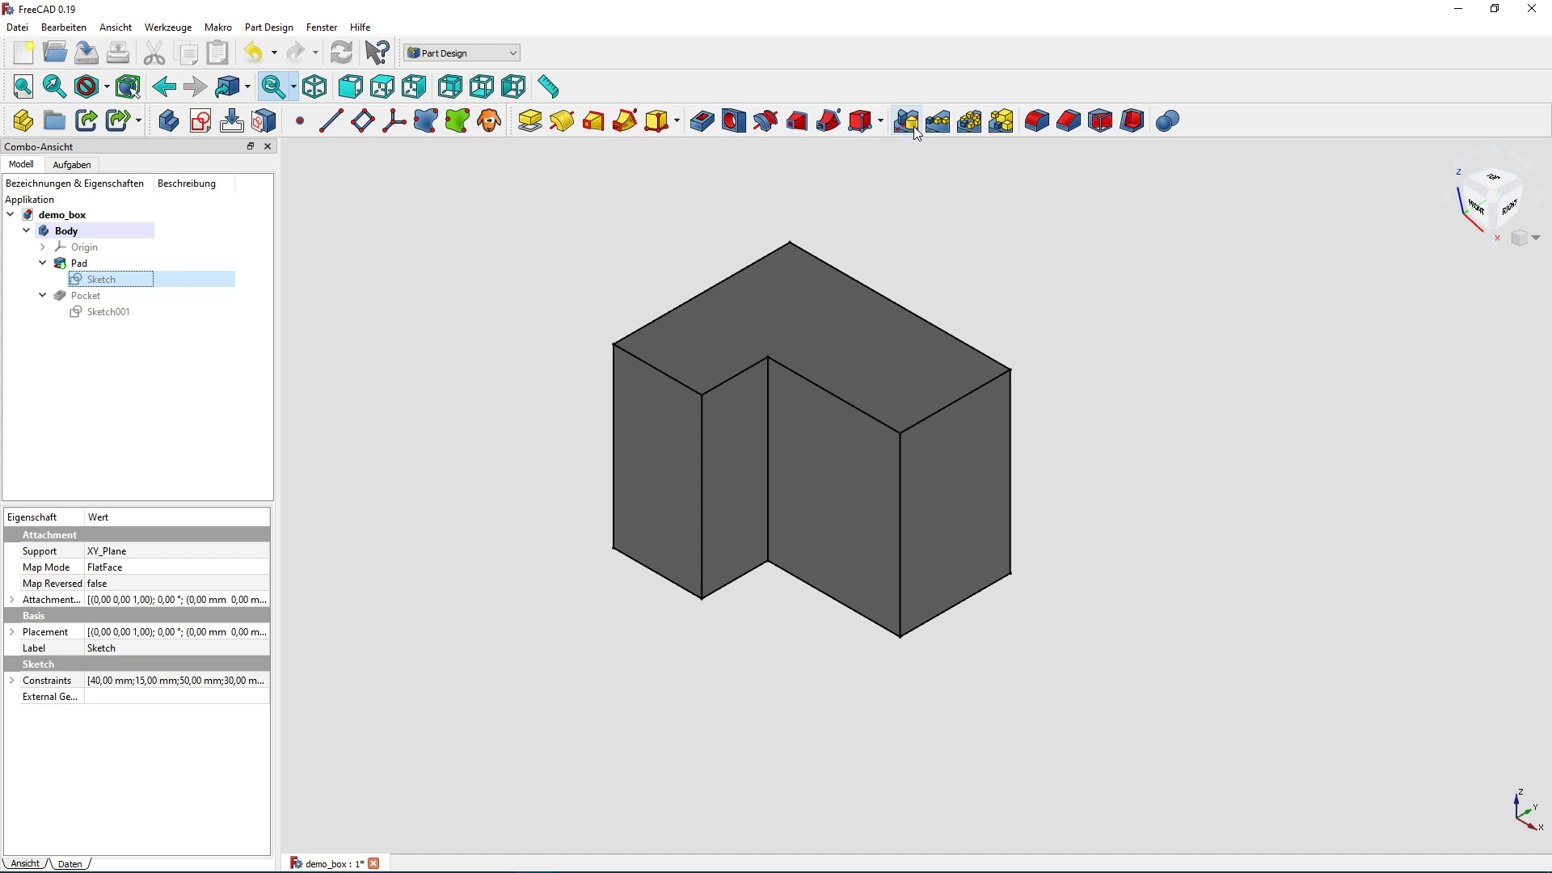
Create a Mirrored feature copying the Pad across the YZ_Plane.
{"action": "left_click", "coordinate": [914, 126]}
{"action": "left_click", "coordinate": [71, 266]}
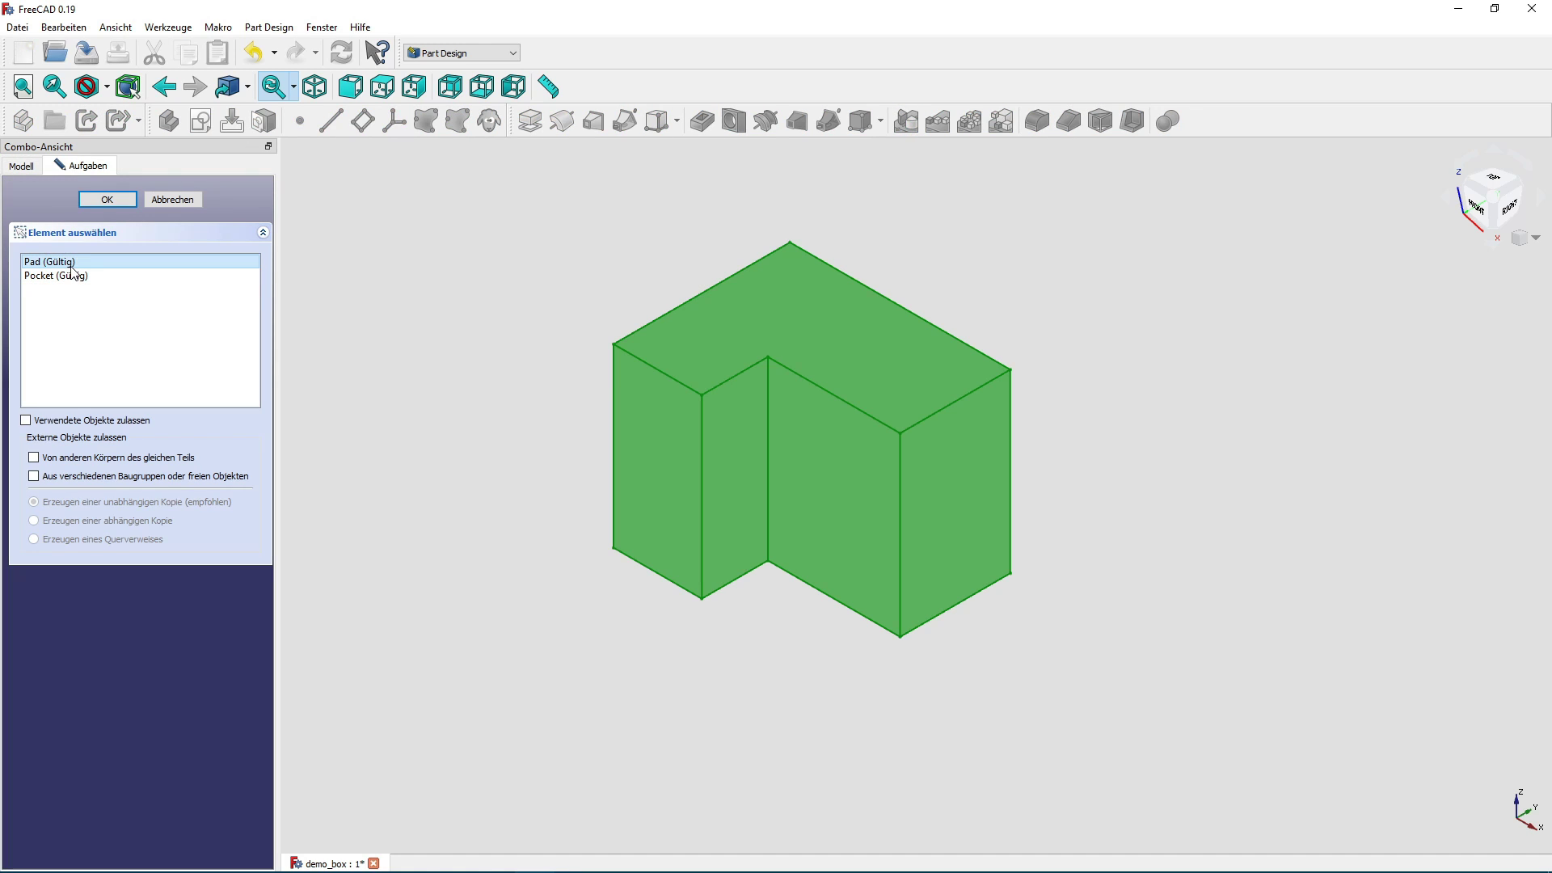
{"action": "left_click", "coordinate": [121, 198]}
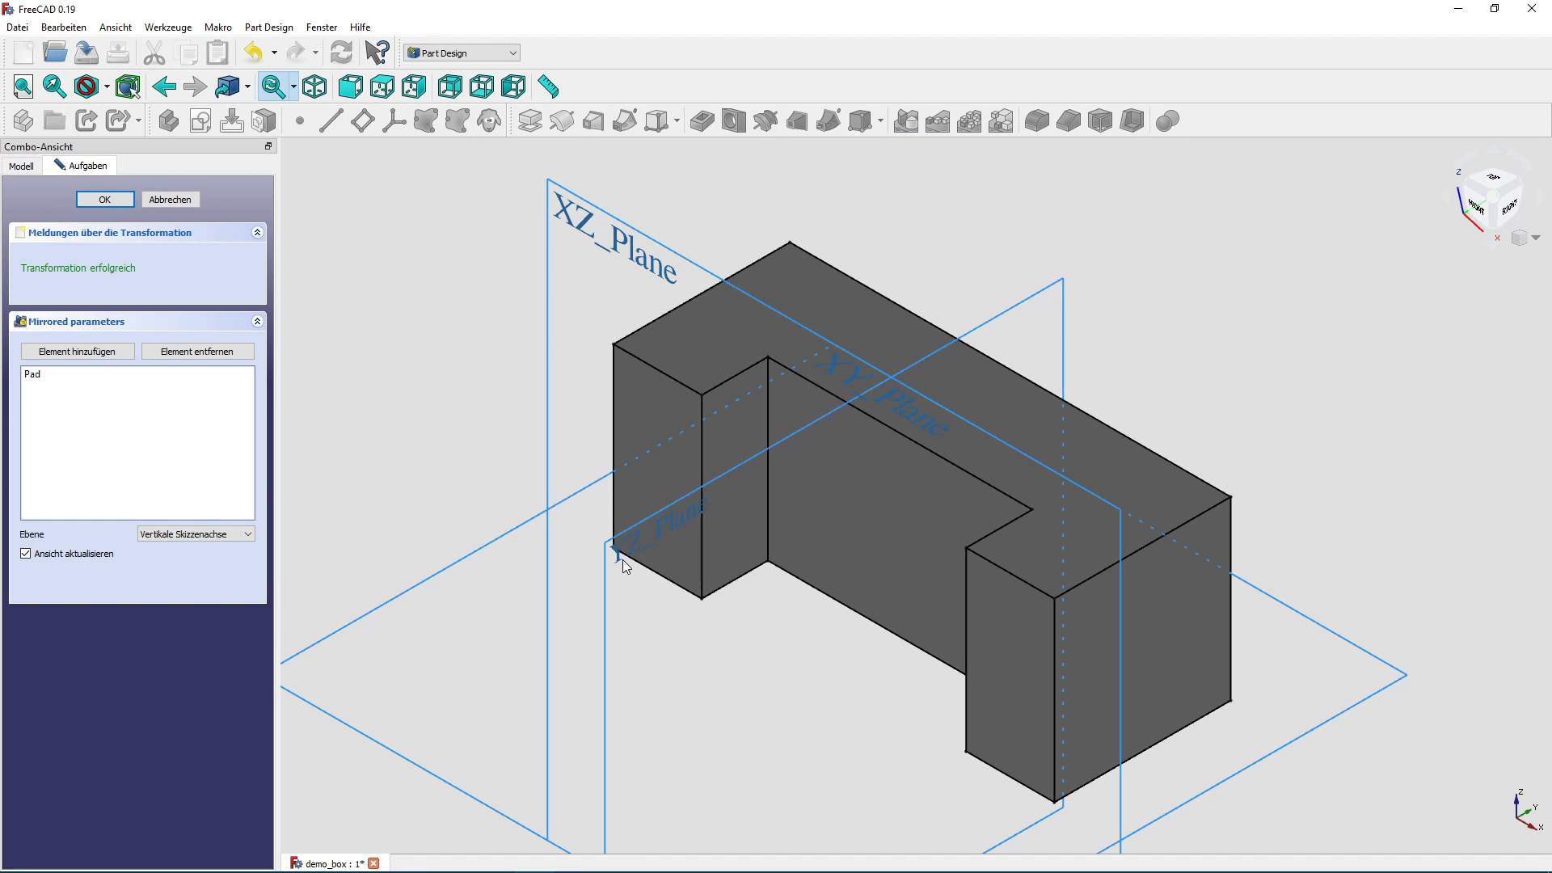
{"action": "left_click", "coordinate": [603, 548]}
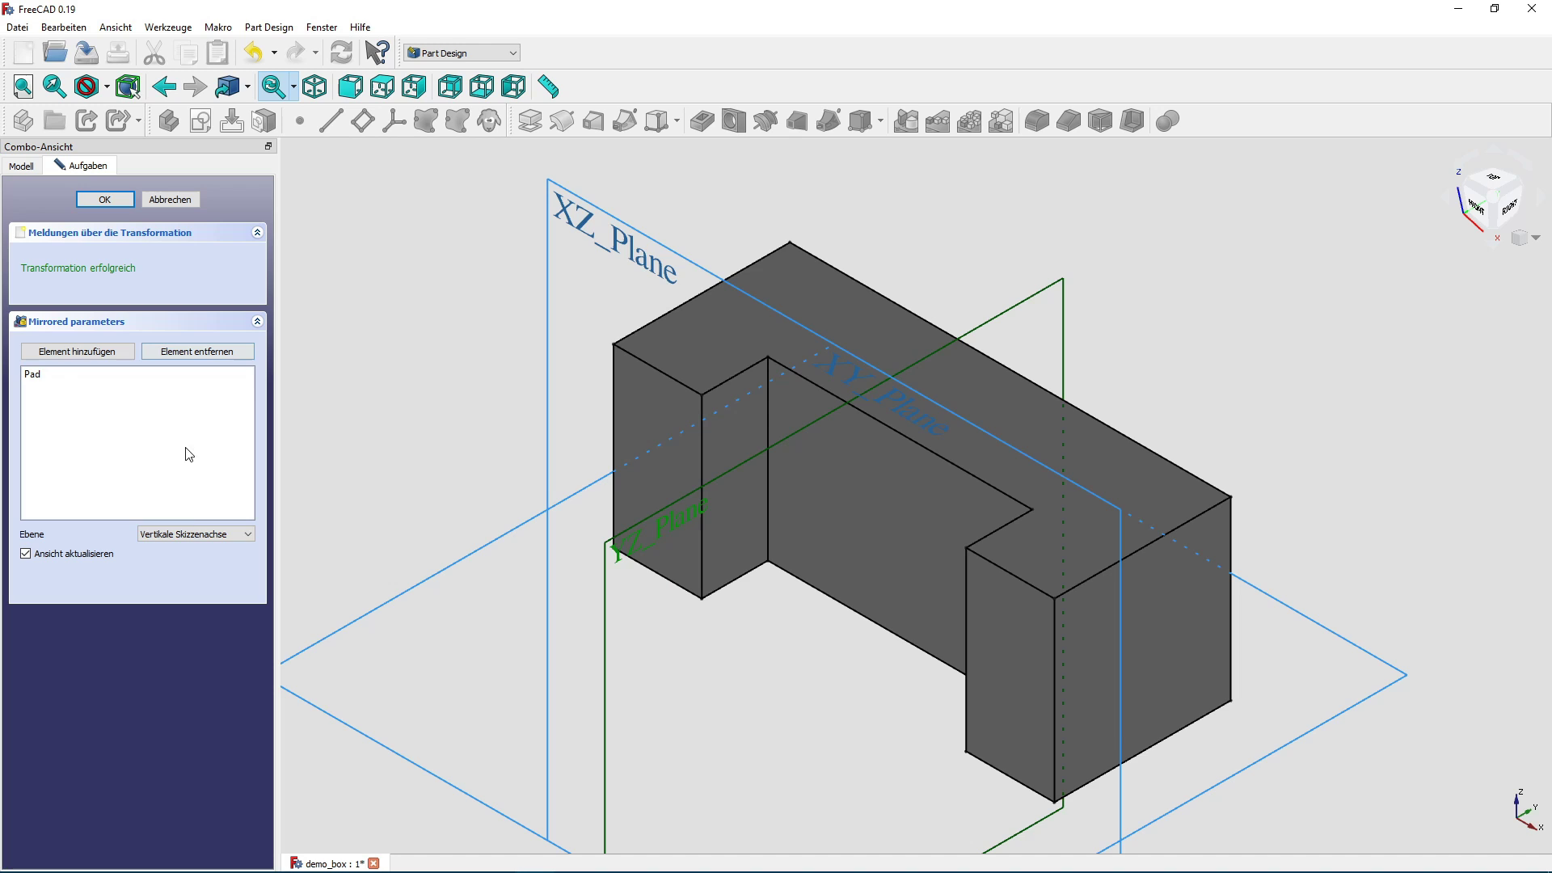
{"action": "left_click", "coordinate": [197, 542]}
{"action": "left_click", "coordinate": [206, 574]}
{"action": "left_click", "coordinate": [109, 202]}
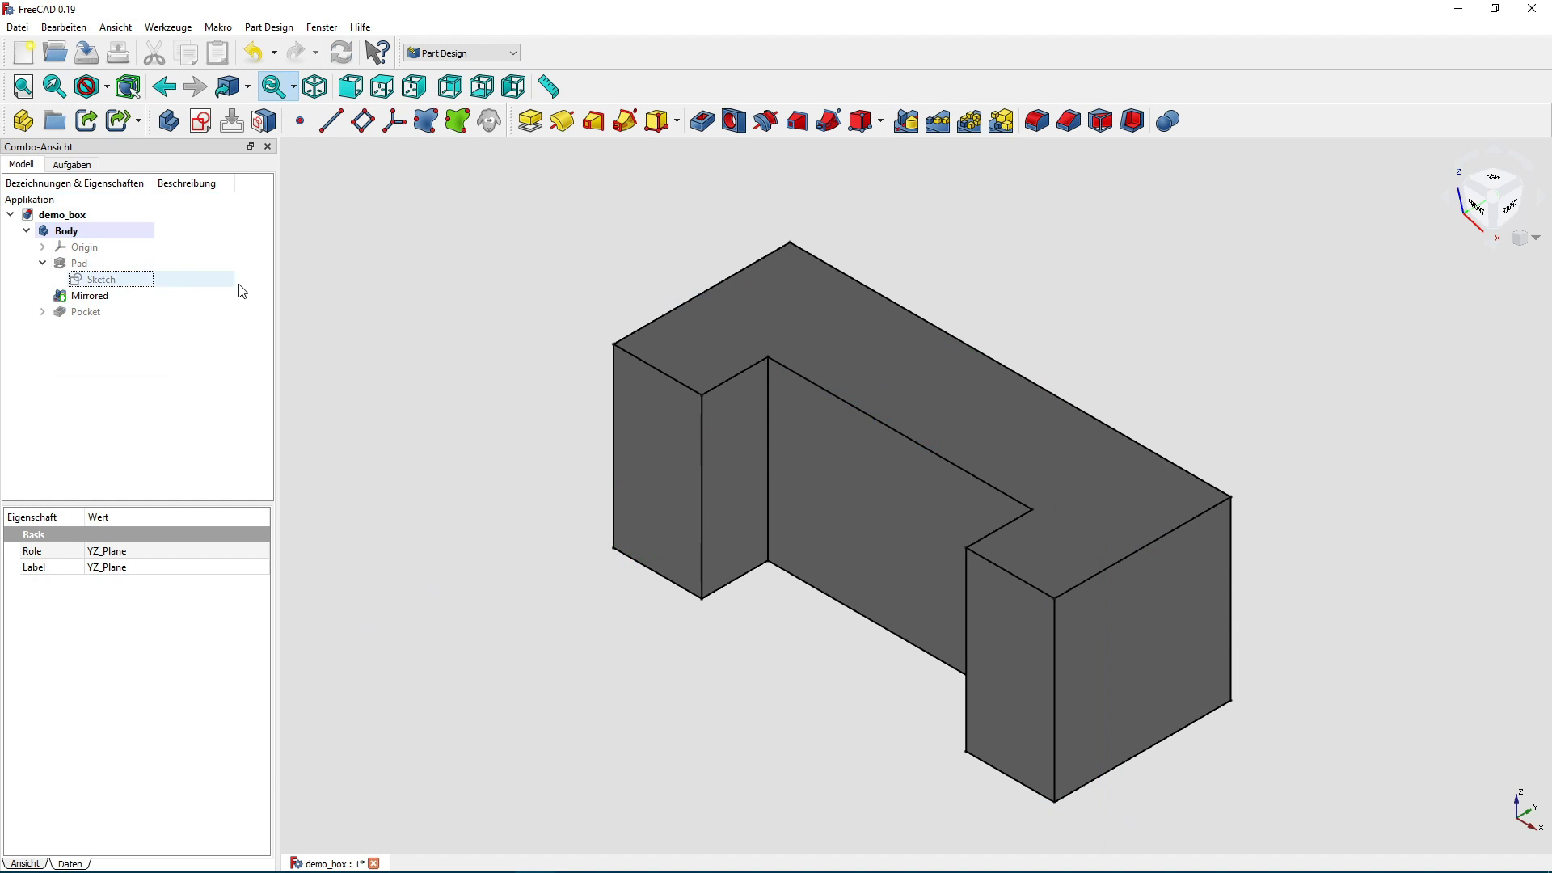
Open and close the base sketch, then set Pocket as the Body's tip via Spitze festlegen.
{"action": "double_click", "coordinate": [96, 278]}
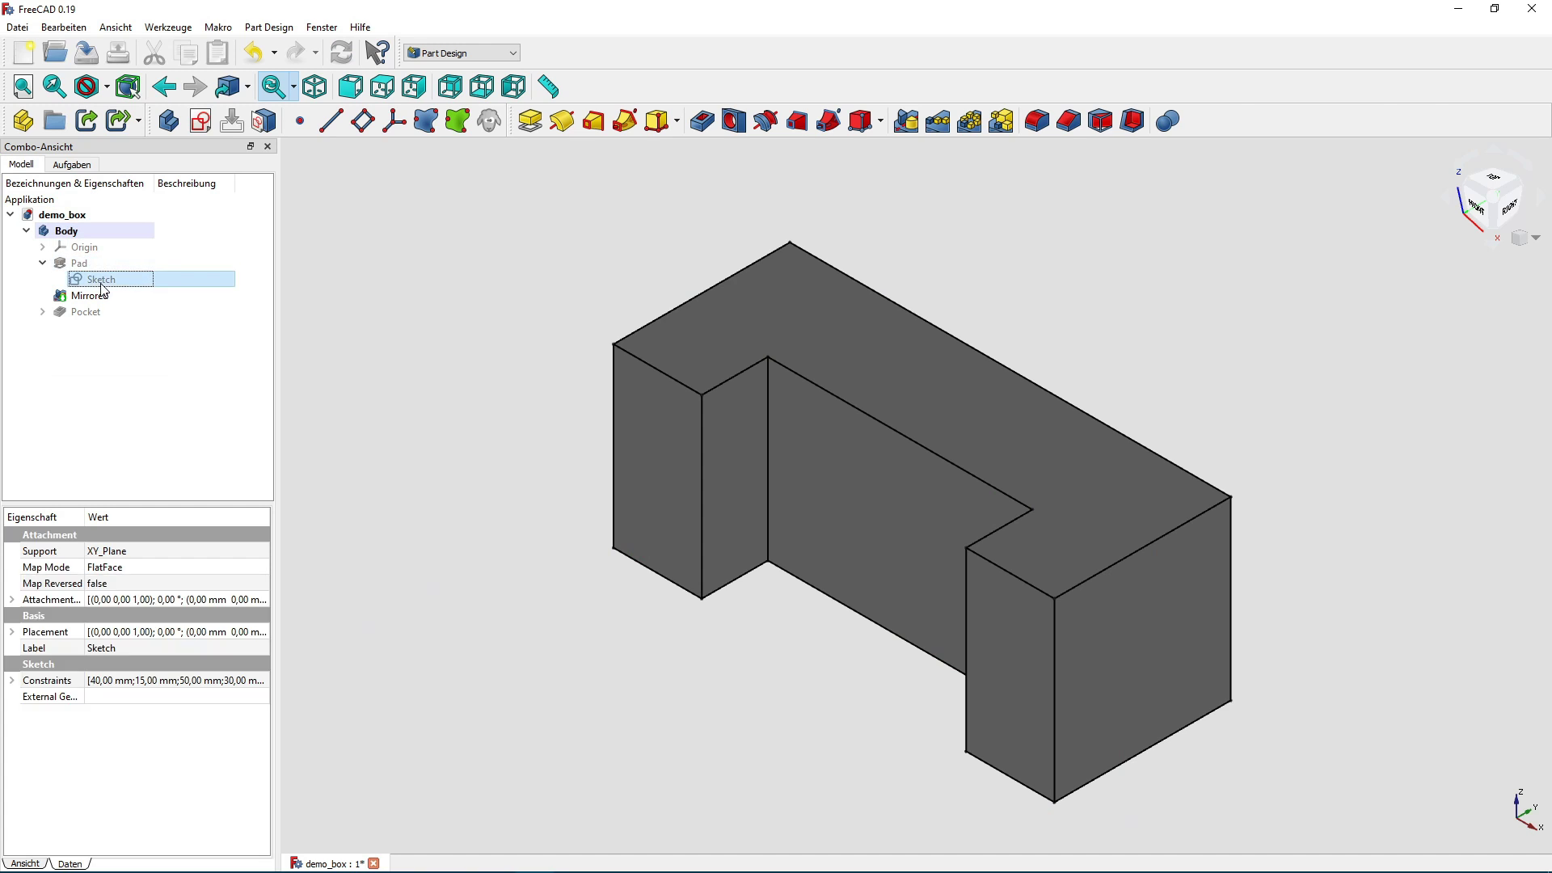
{"action": "left_click", "coordinate": [147, 239]}
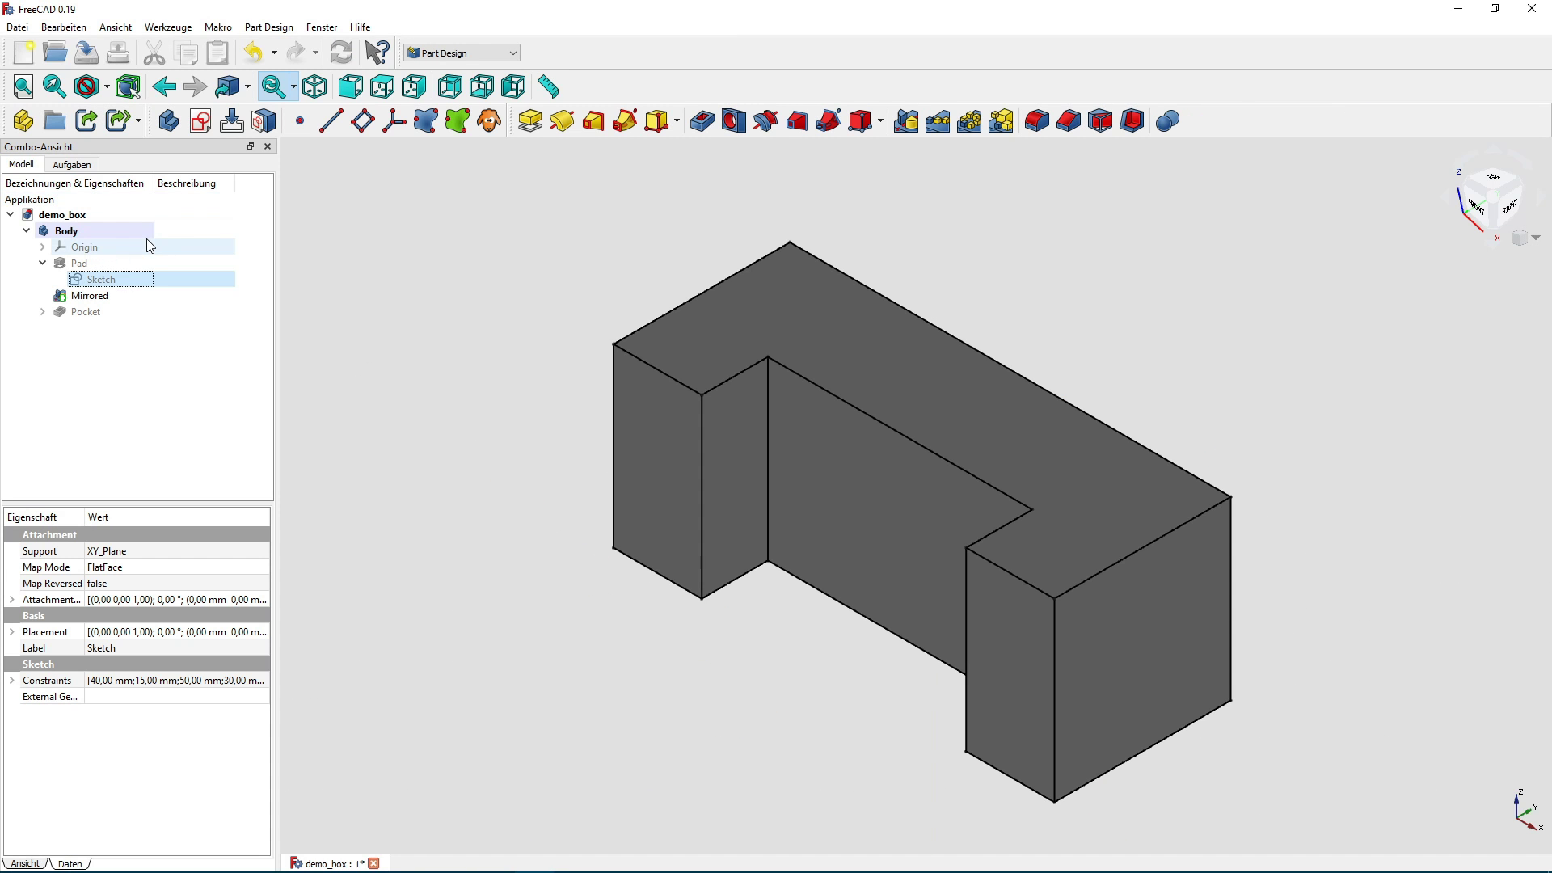
{"action": "left_click", "coordinate": [43, 312]}
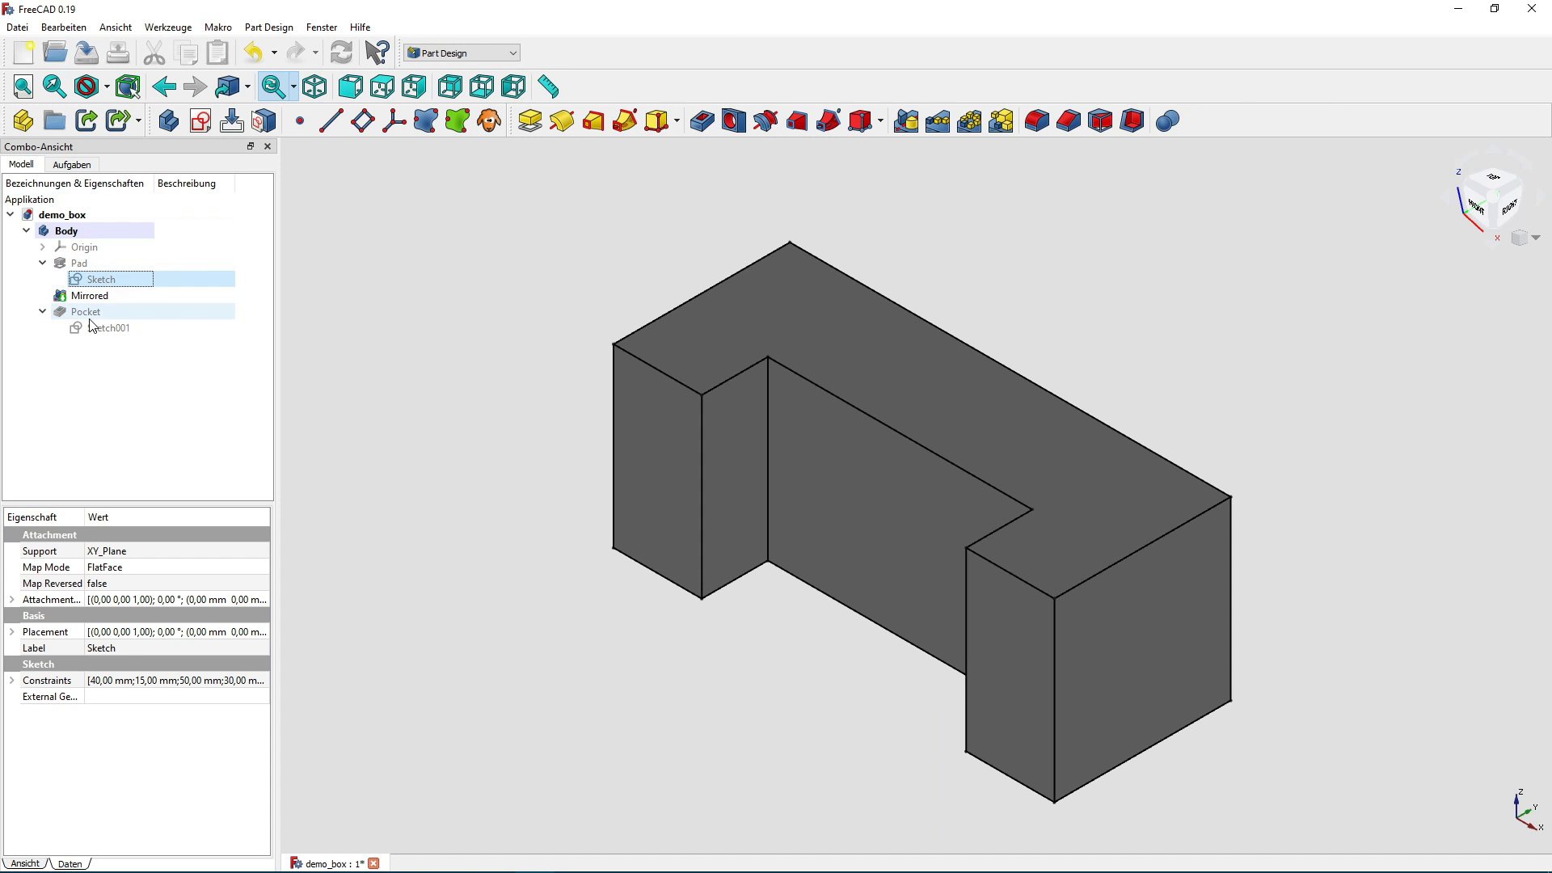
{"action": "left_click", "coordinate": [95, 316]}
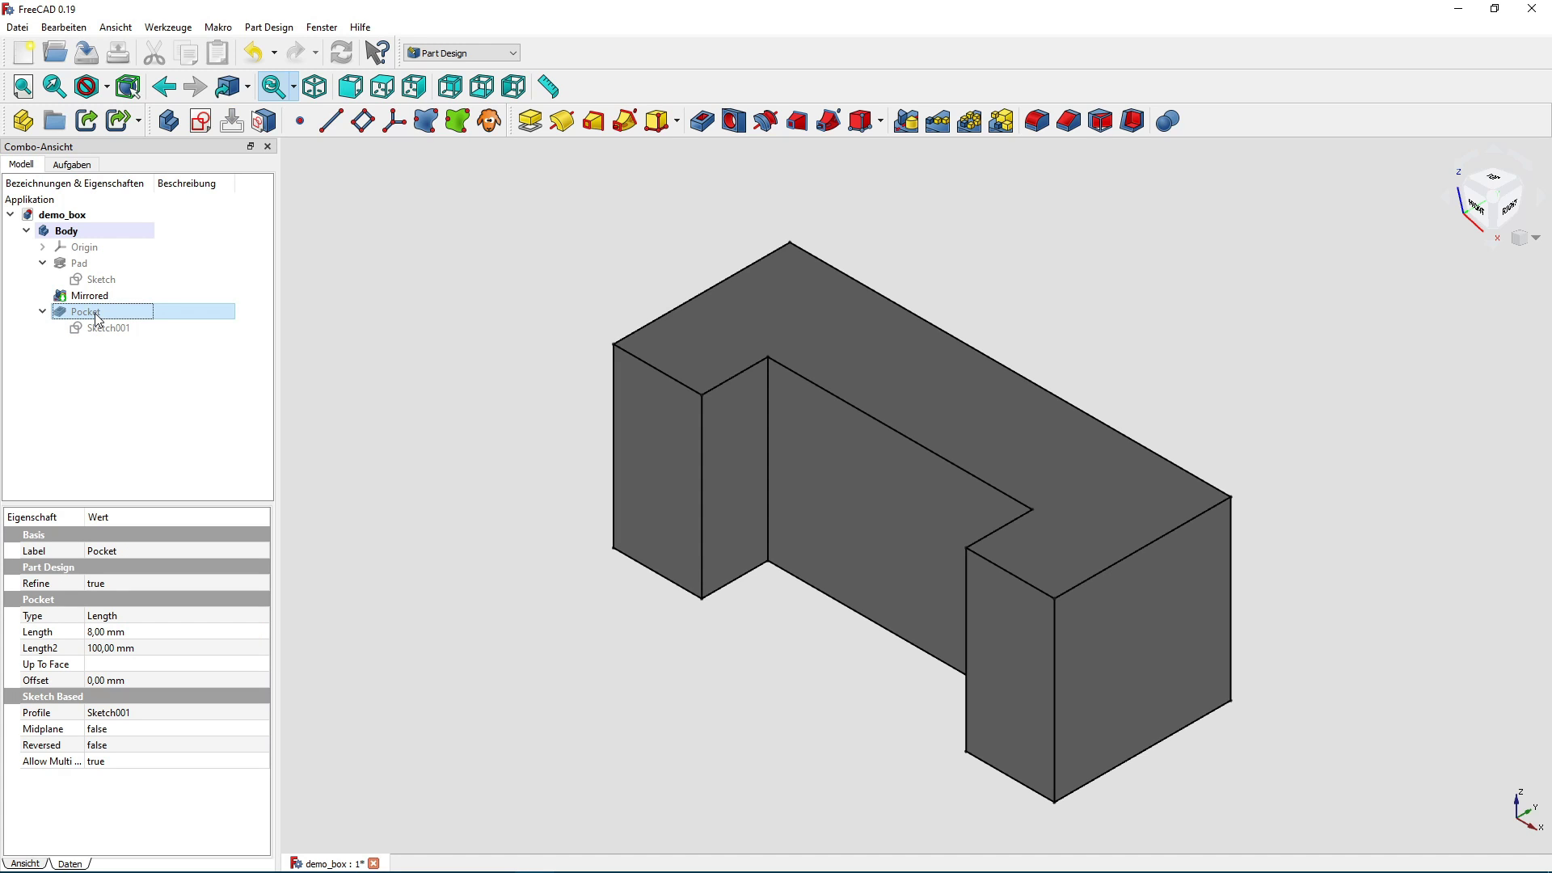
{"action": "right_click", "coordinate": [97, 316]}
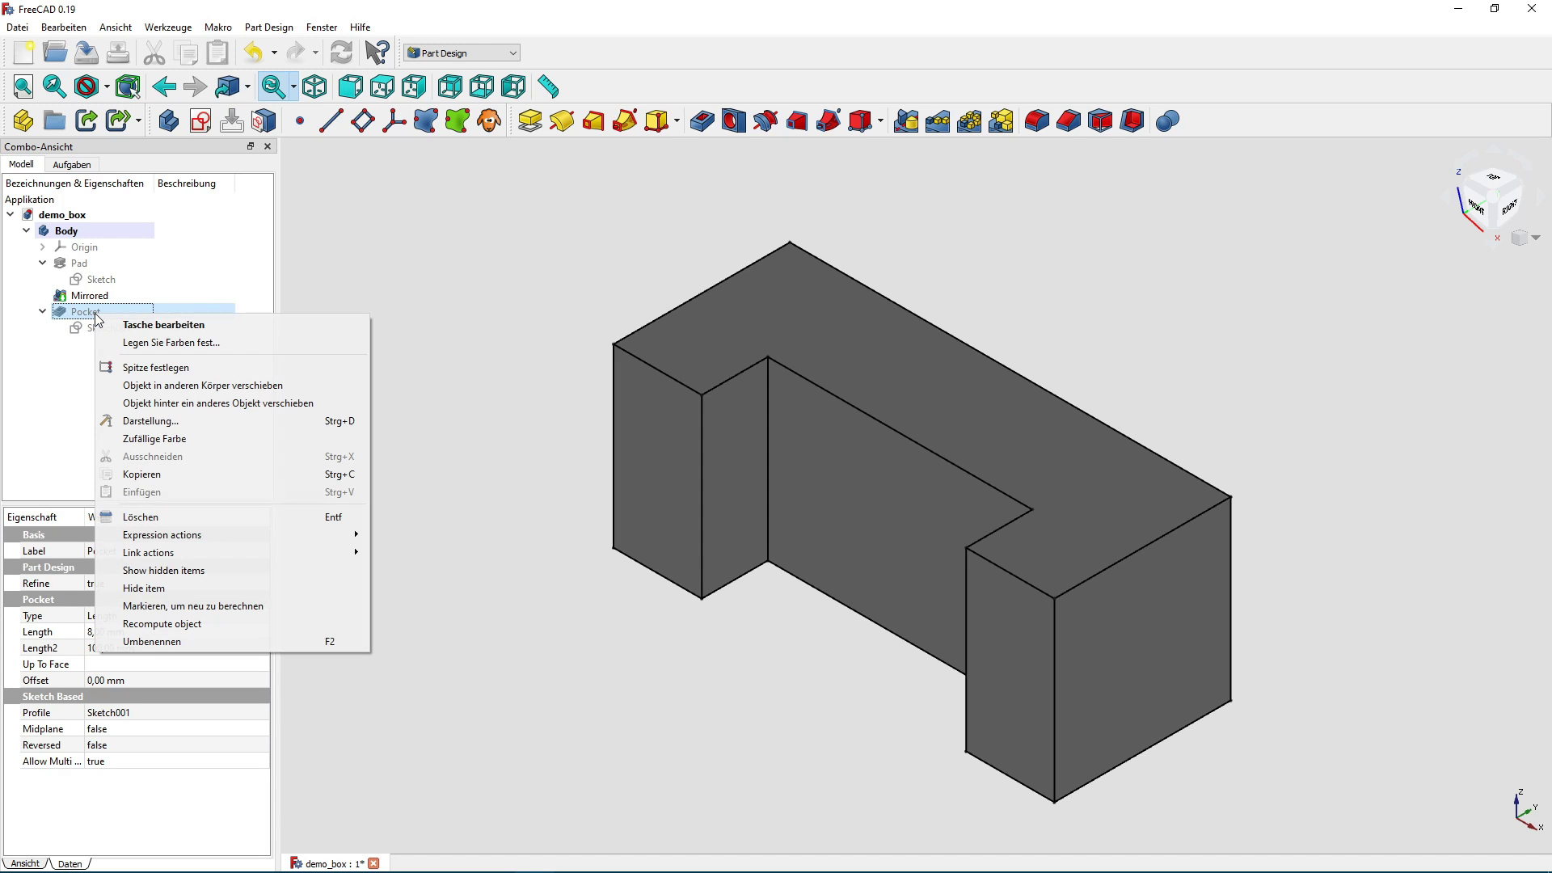
{"action": "left_click", "coordinate": [159, 367]}
{"action": "left_click", "coordinate": [389, 405]}
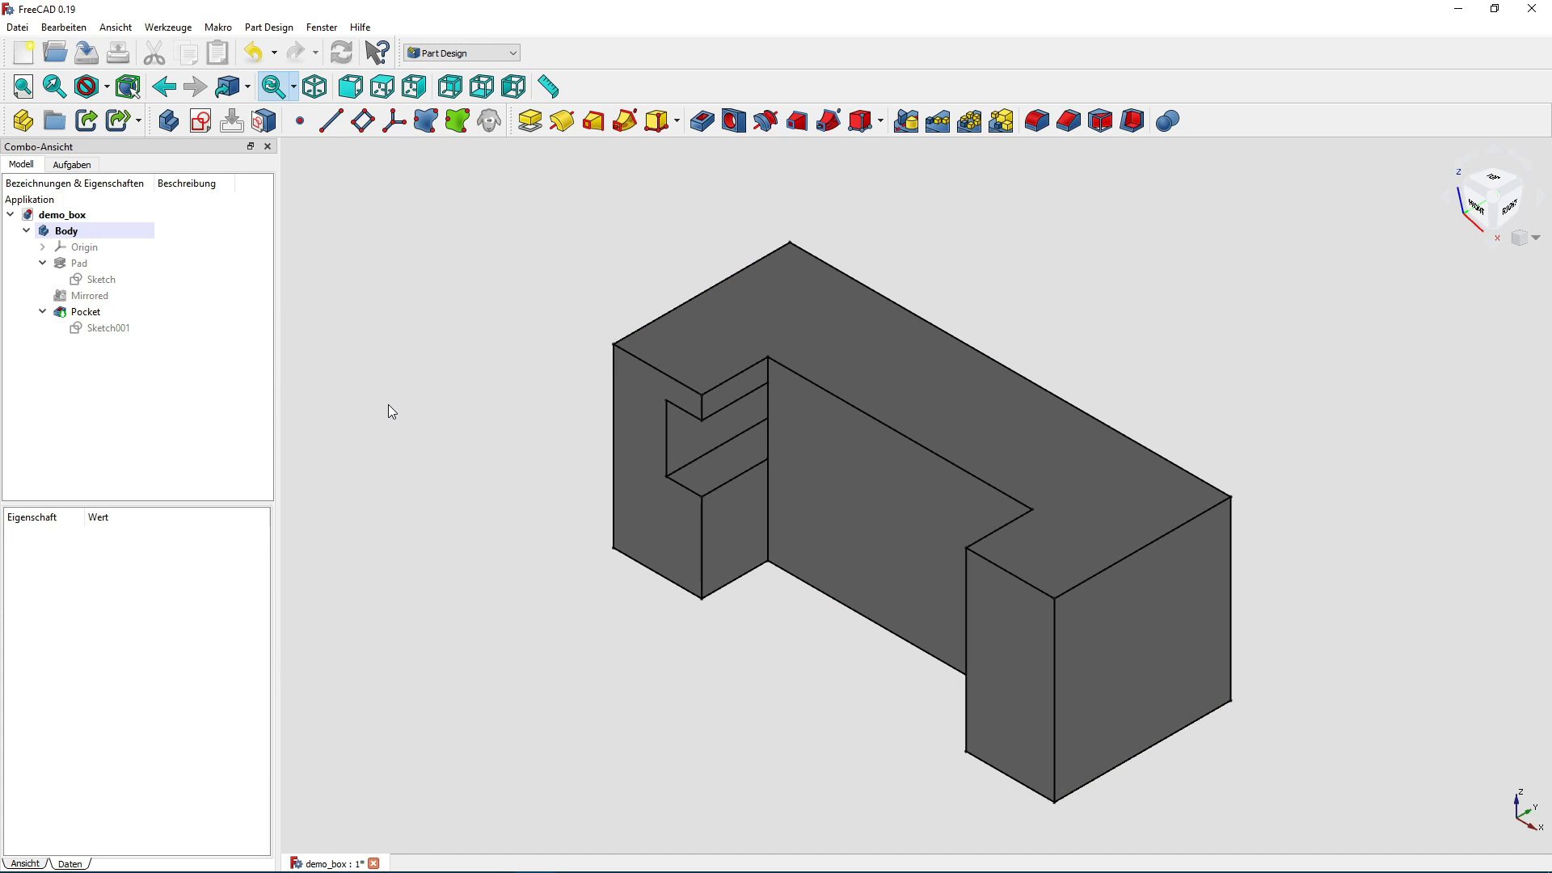
Select a pocket face and orbit to inspect the slot in the mirrored block.
{"action": "left_click", "coordinate": [686, 457]}
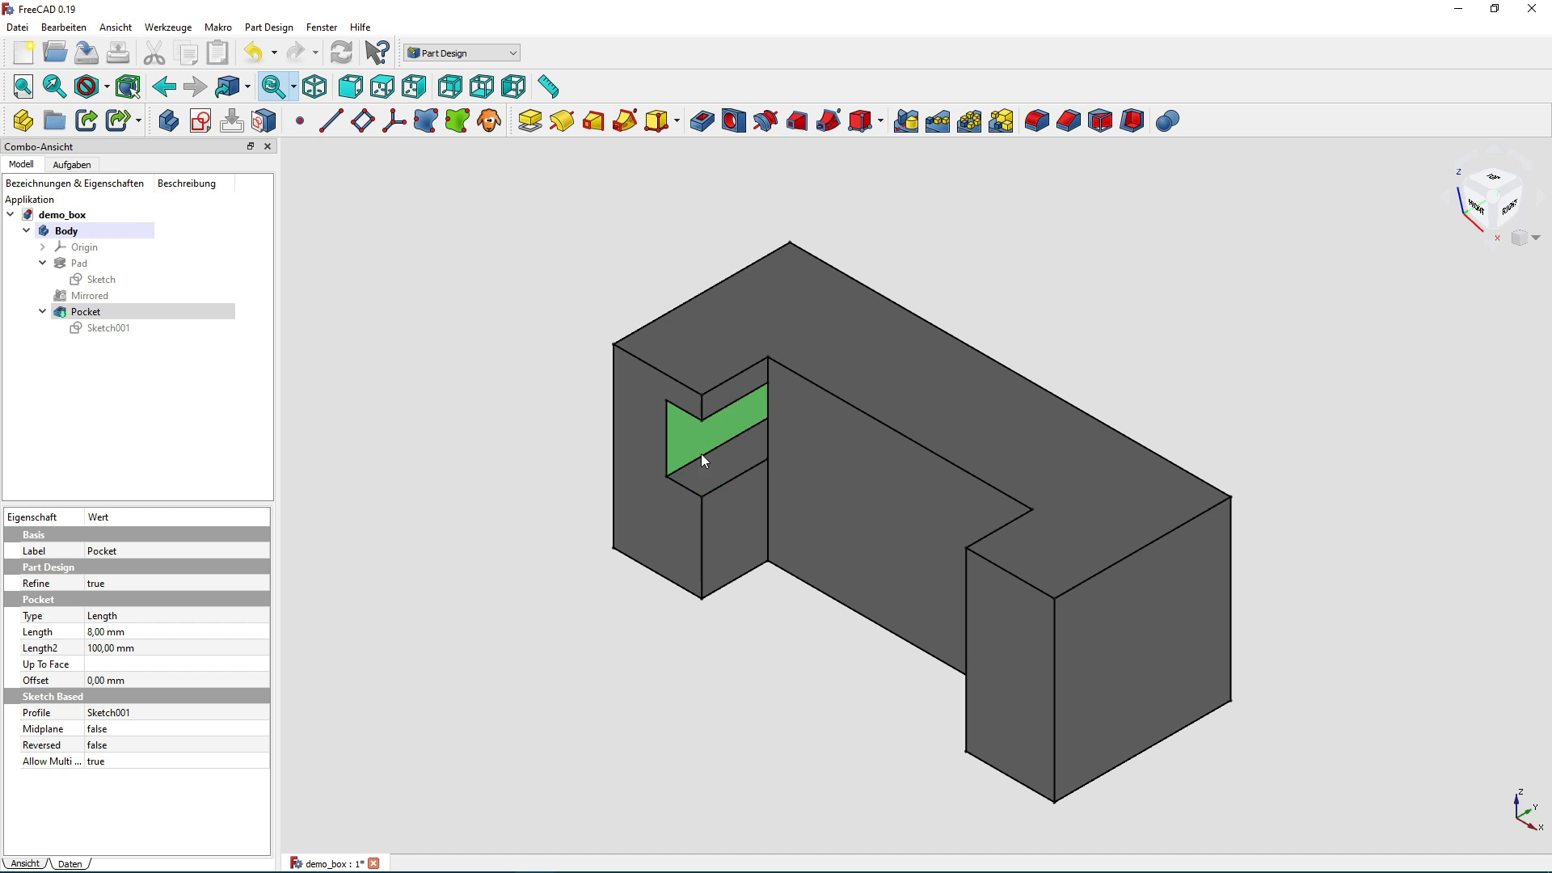
{"action": "mouse_move", "coordinate": [585, 499]}
{"action": "middle_mouse_down"}
{"action": "mouse_move", "coordinate": [632, 512]}
{"action": "mouse_move", "coordinate": [617, 484]}
{"action": "mouse_move", "coordinate": [554, 492]}
{"action": "mouse_move", "coordinate": [582, 520]}
{"action": "middle_mouse_up"}
{"action": "left_click", "coordinate": [389, 316]}
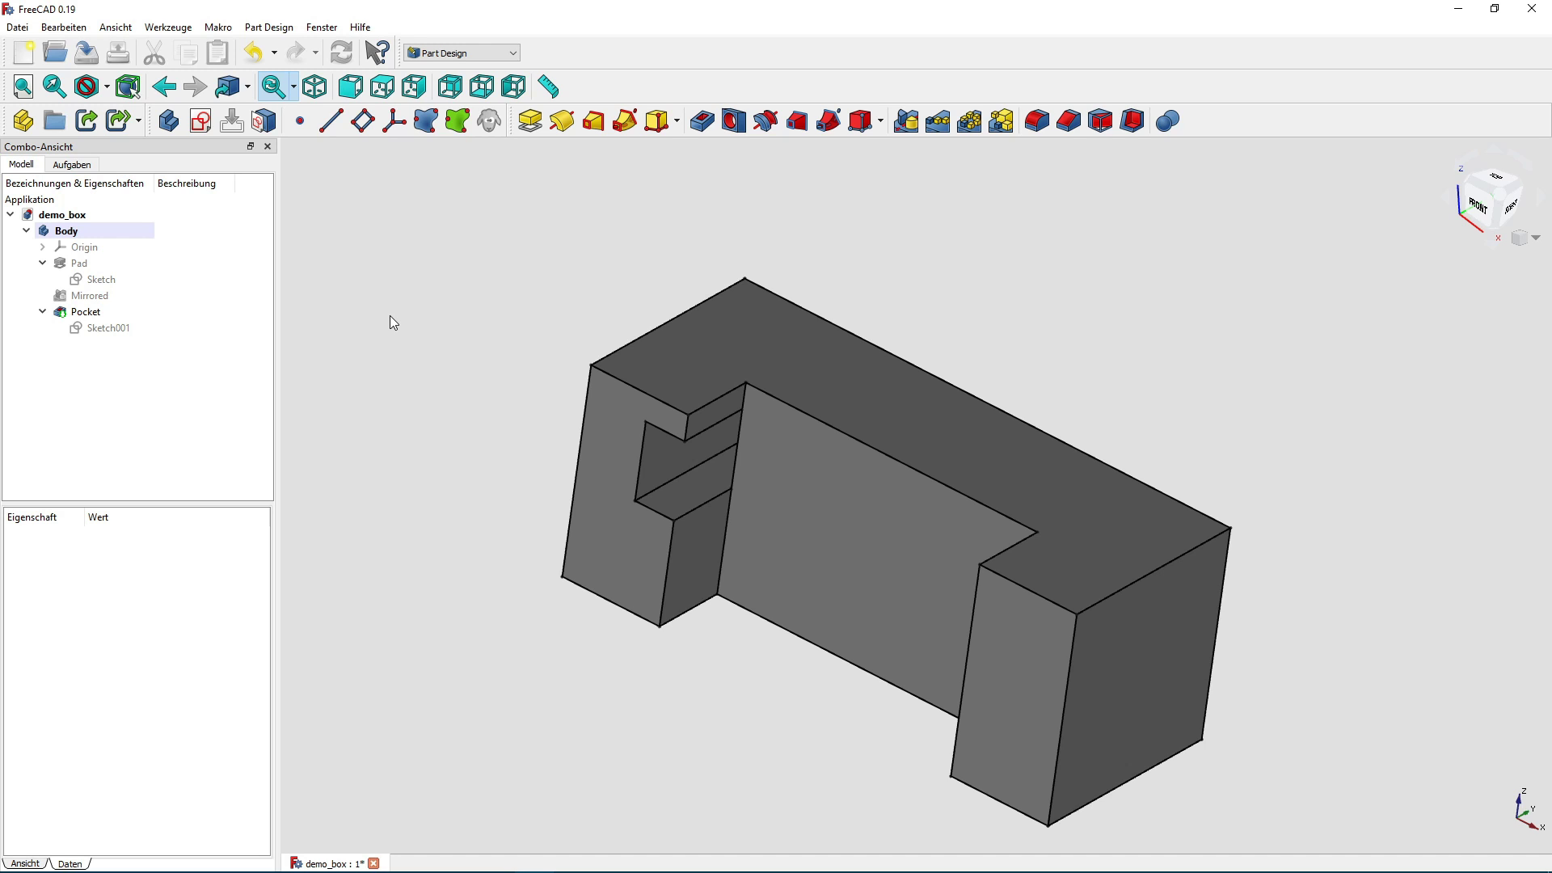
{"action": "left_click", "coordinate": [117, 314]}
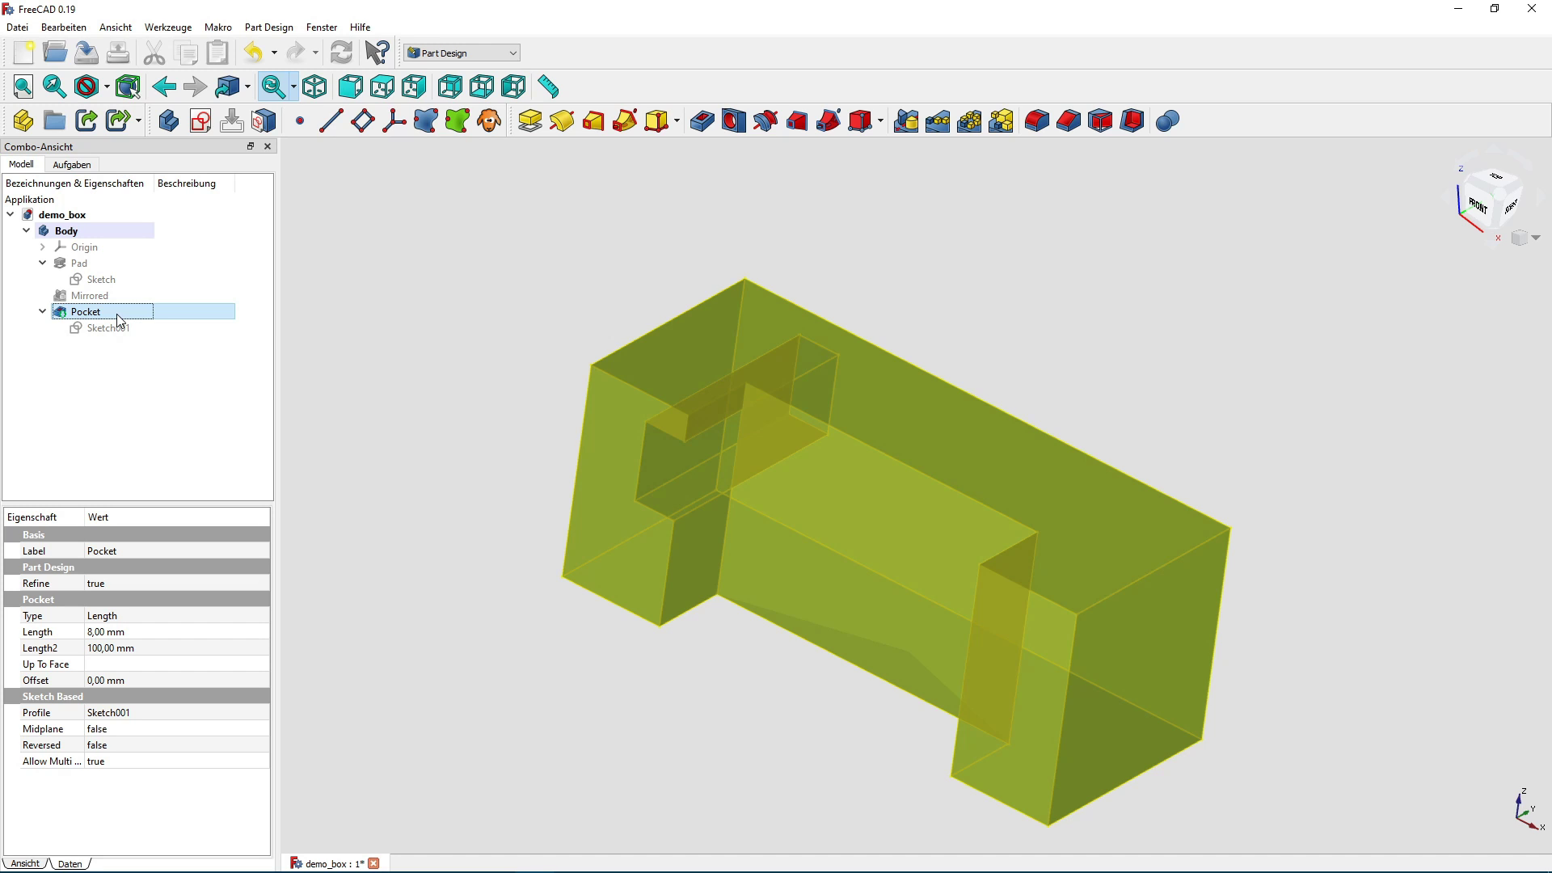
{"action": "left_click", "coordinate": [115, 329]}
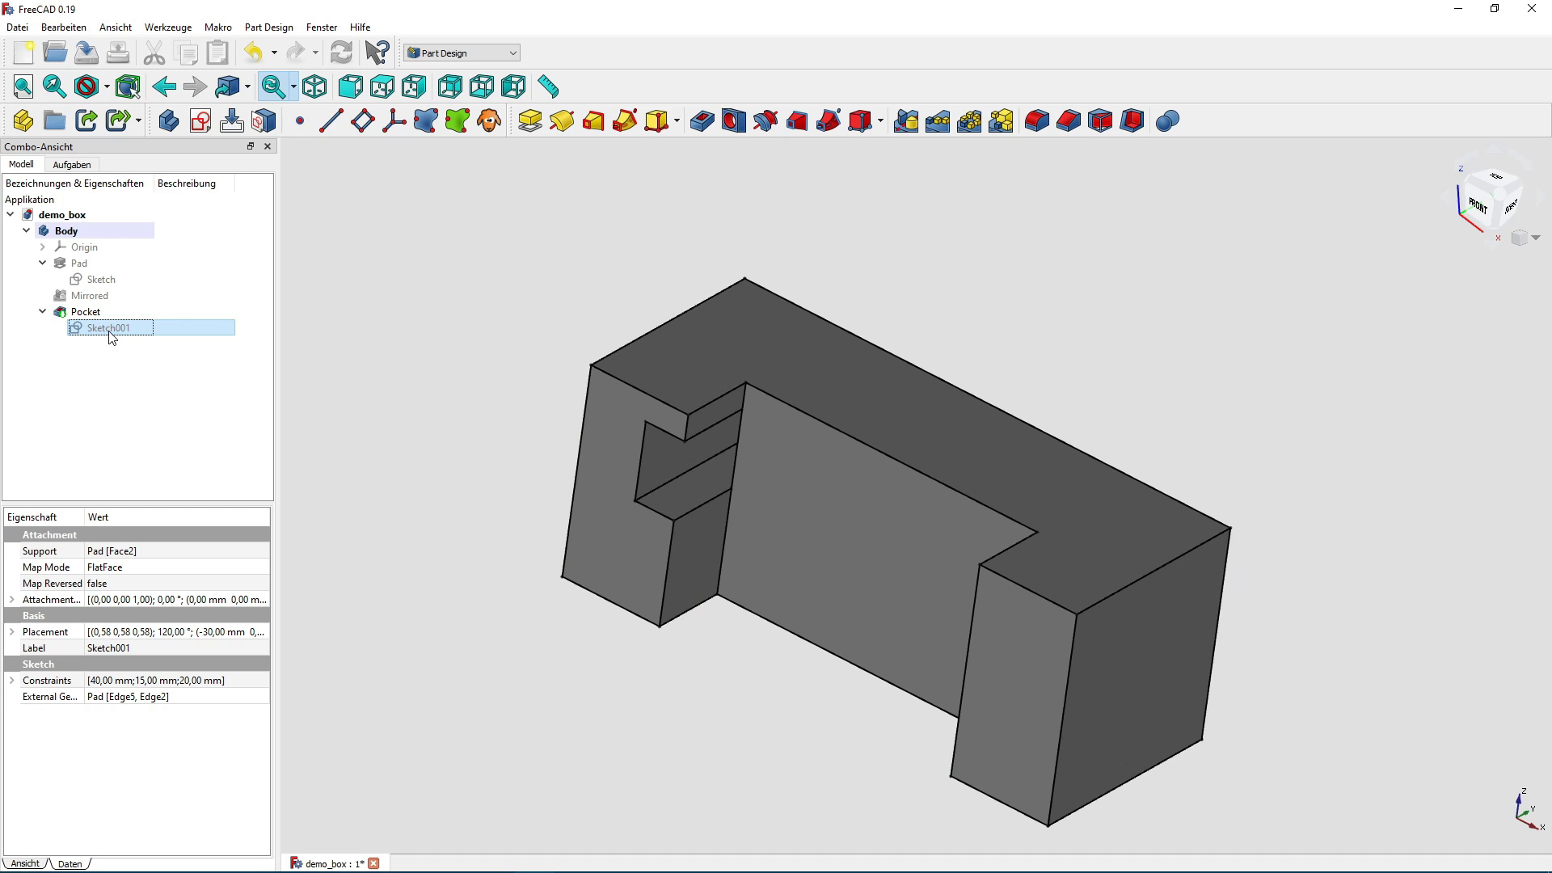
{"action": "double_click", "coordinate": [111, 333]}
{"action": "middle_click_drag", "start_coordinate": [496, 391], "coordinate": [661, 456]}
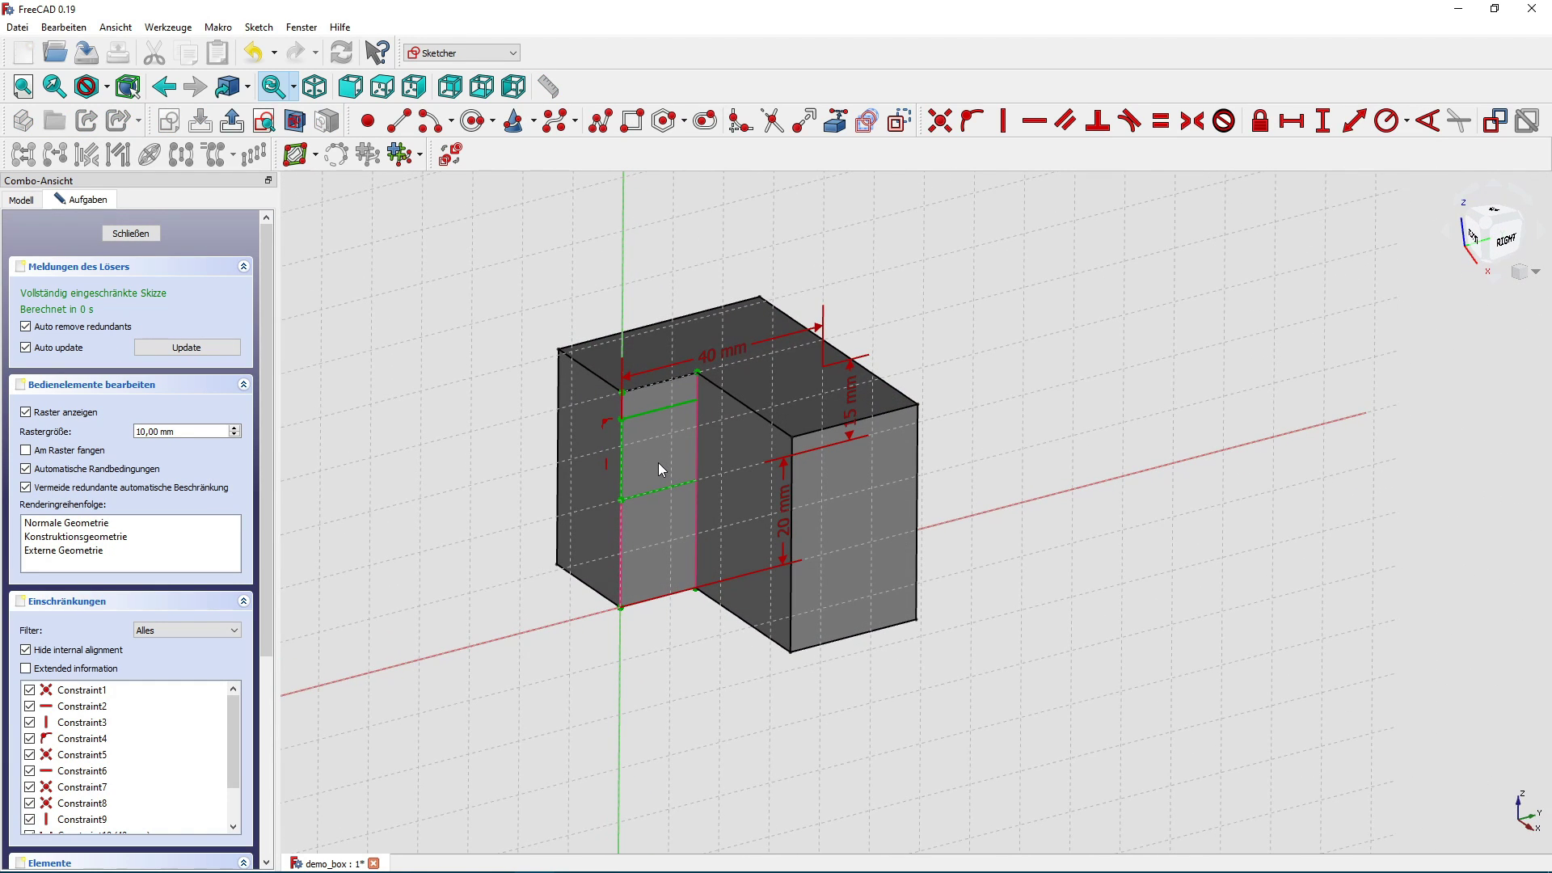
{"action": "left_click", "coordinate": [143, 233]}
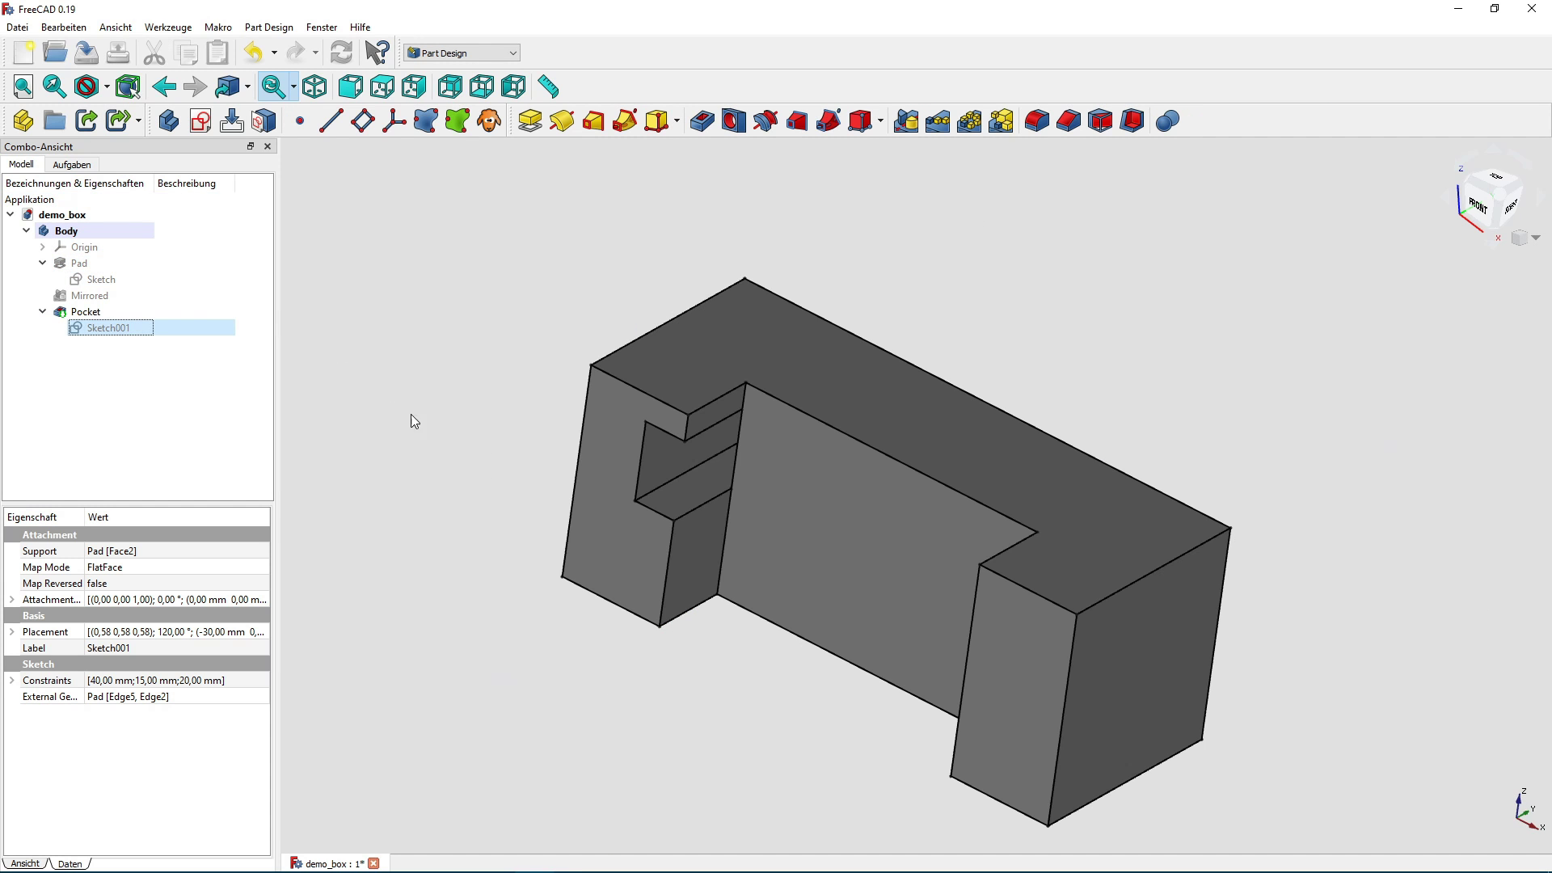
{"action": "mouse_move", "coordinate": [474, 468]}
{"action": "middle_mouse_down"}
{"action": "mouse_move", "coordinate": [485, 523]}
{"action": "mouse_move", "coordinate": [609, 502]}
{"action": "mouse_move", "coordinate": [500, 490]}
{"action": "mouse_move", "coordinate": [482, 523]}
{"action": "mouse_move", "coordinate": [517, 495]}
{"action": "mouse_move", "coordinate": [503, 467]}
{"action": "middle_mouse_up"}
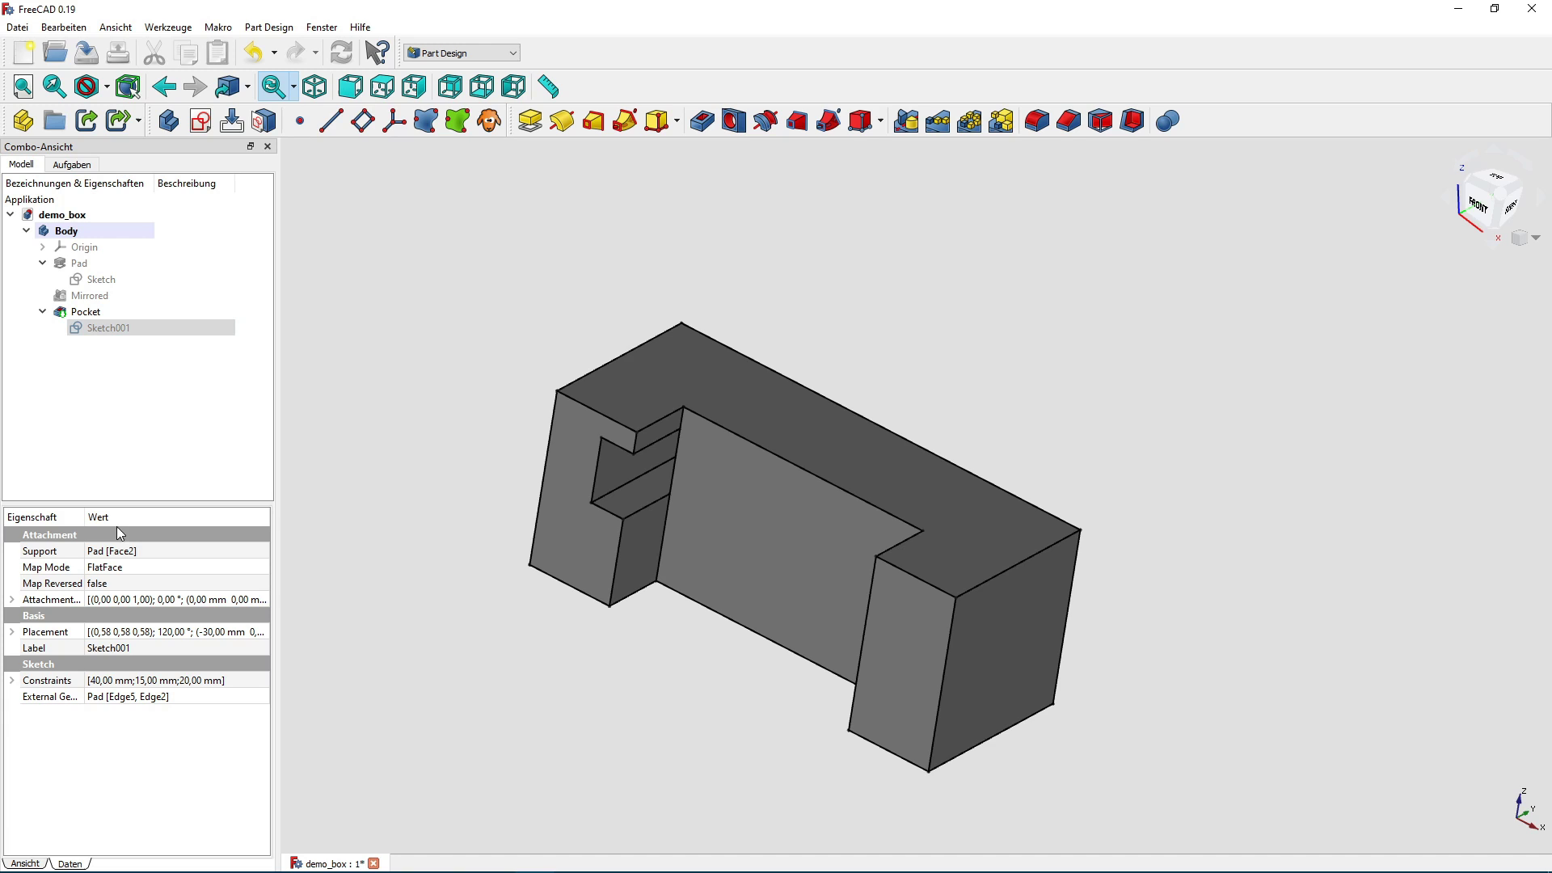
{"action": "left_click", "coordinate": [145, 554]}
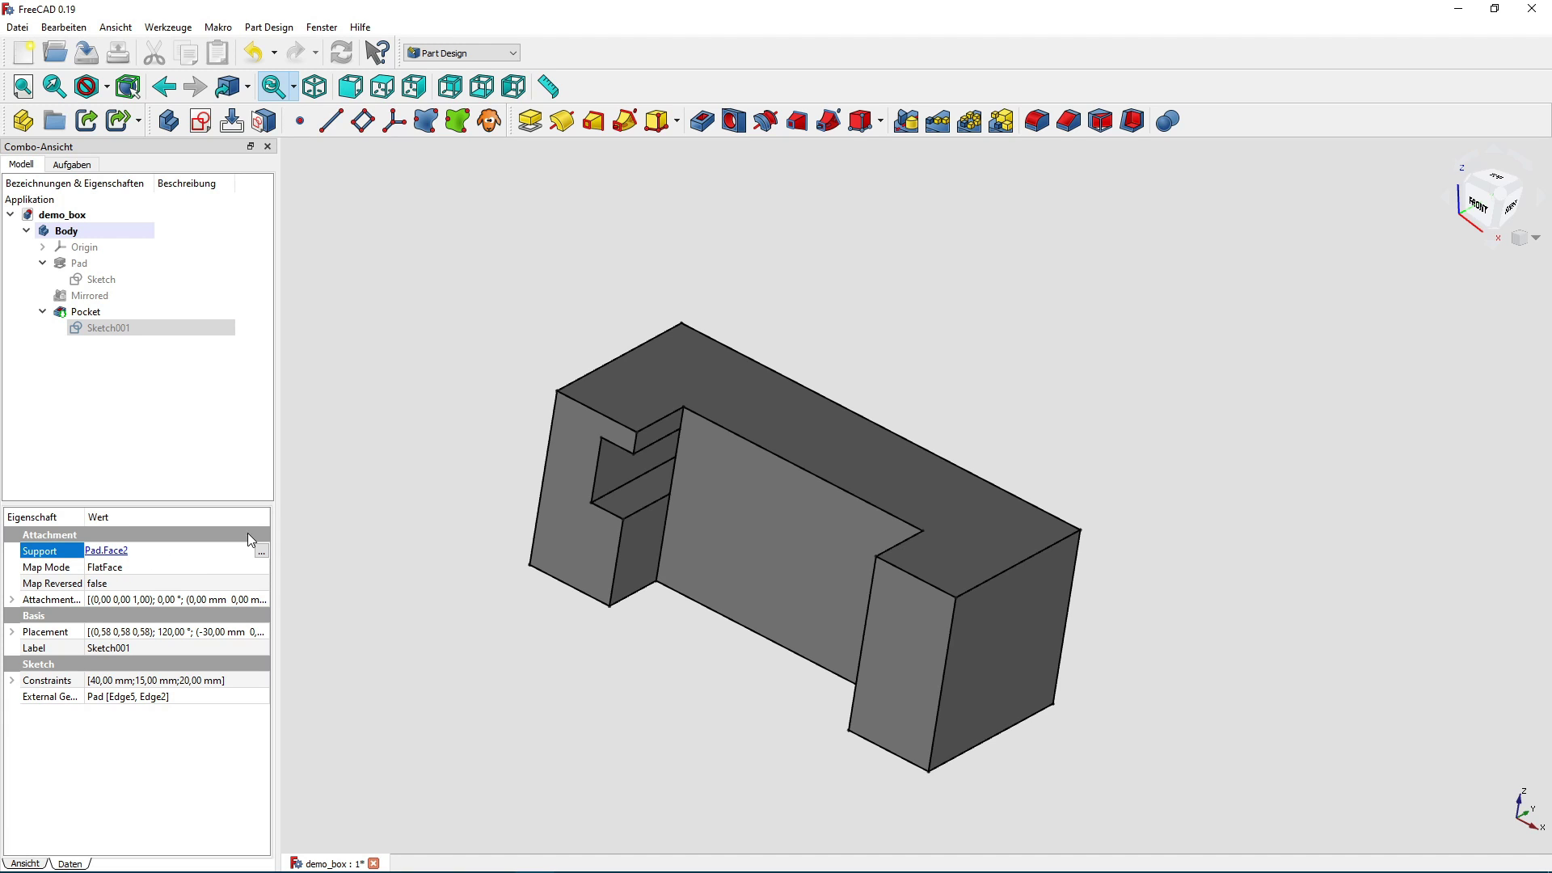
{"action": "left_click", "coordinate": [360, 448]}
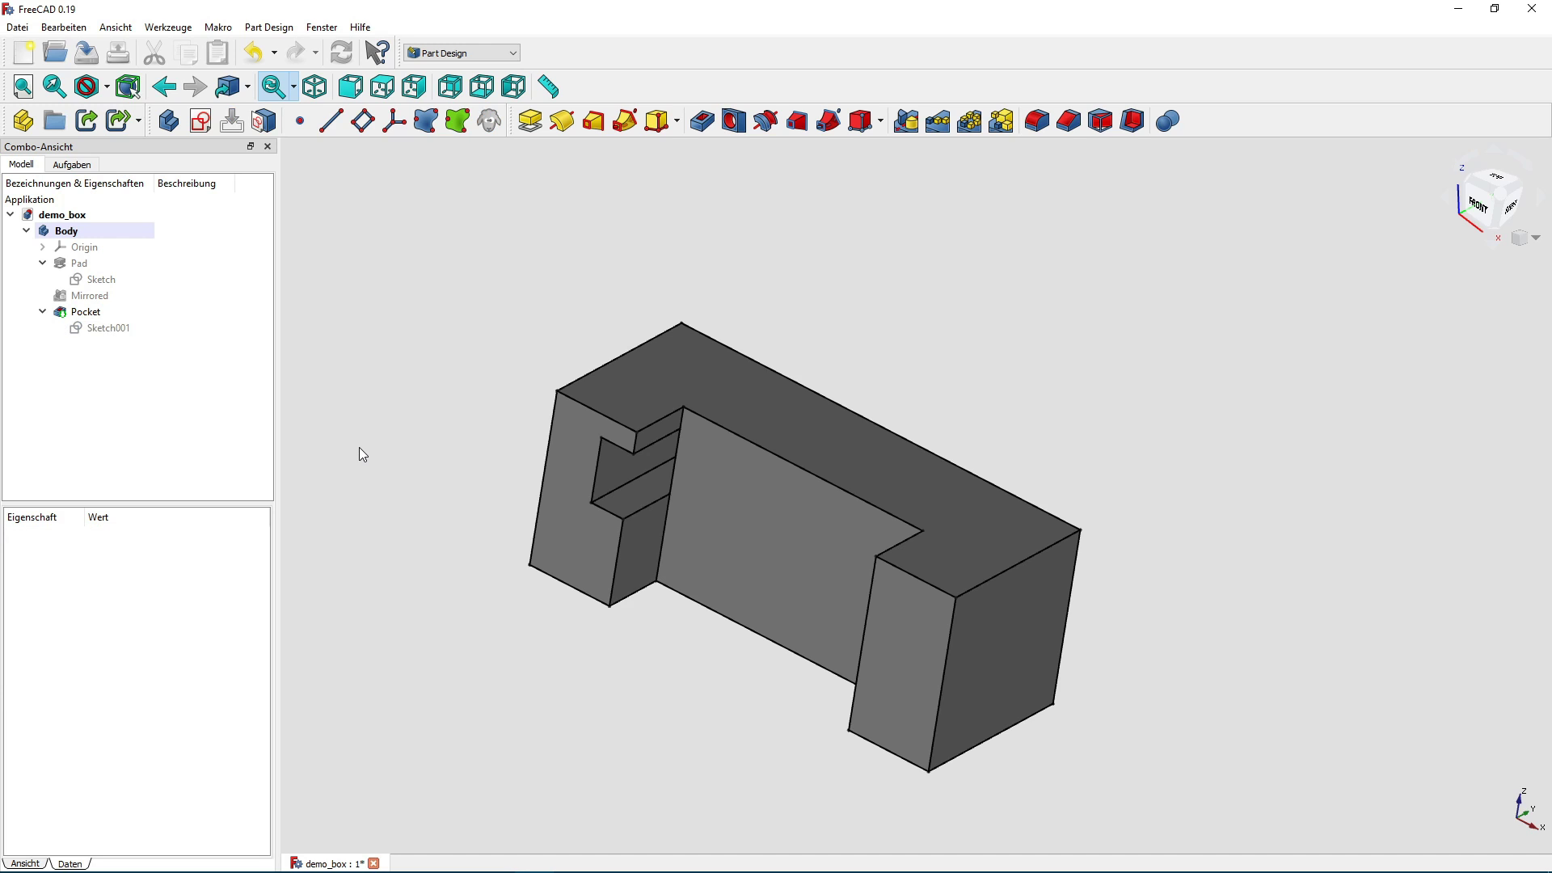
Open and close the base sketch, then select the pocketed left end face.
{"action": "double_click", "coordinate": [126, 282]}
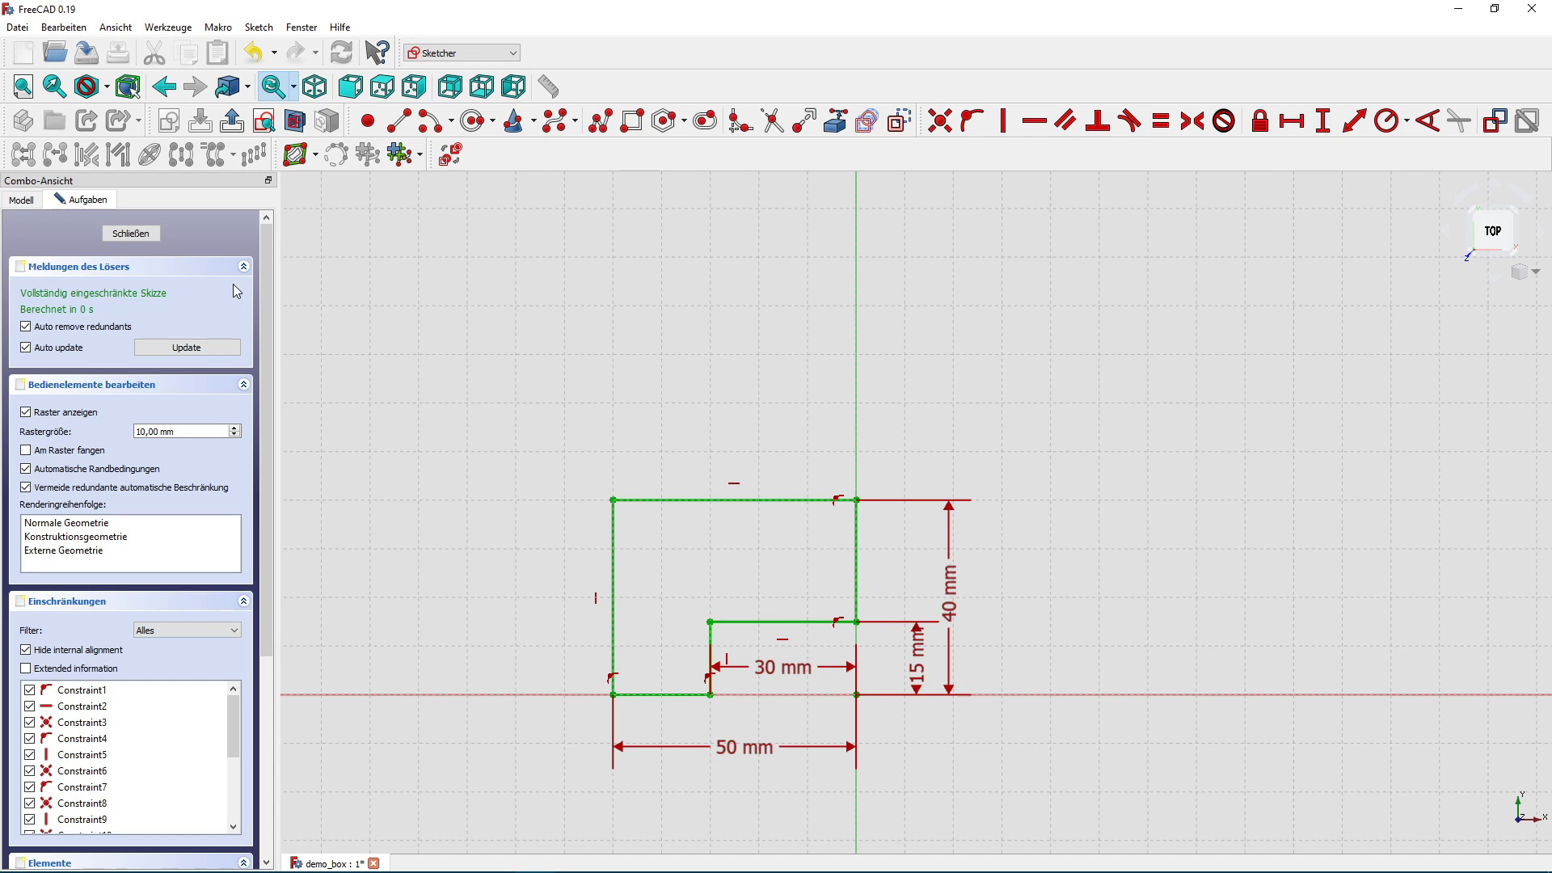
{"action": "left_click", "coordinate": [132, 234]}
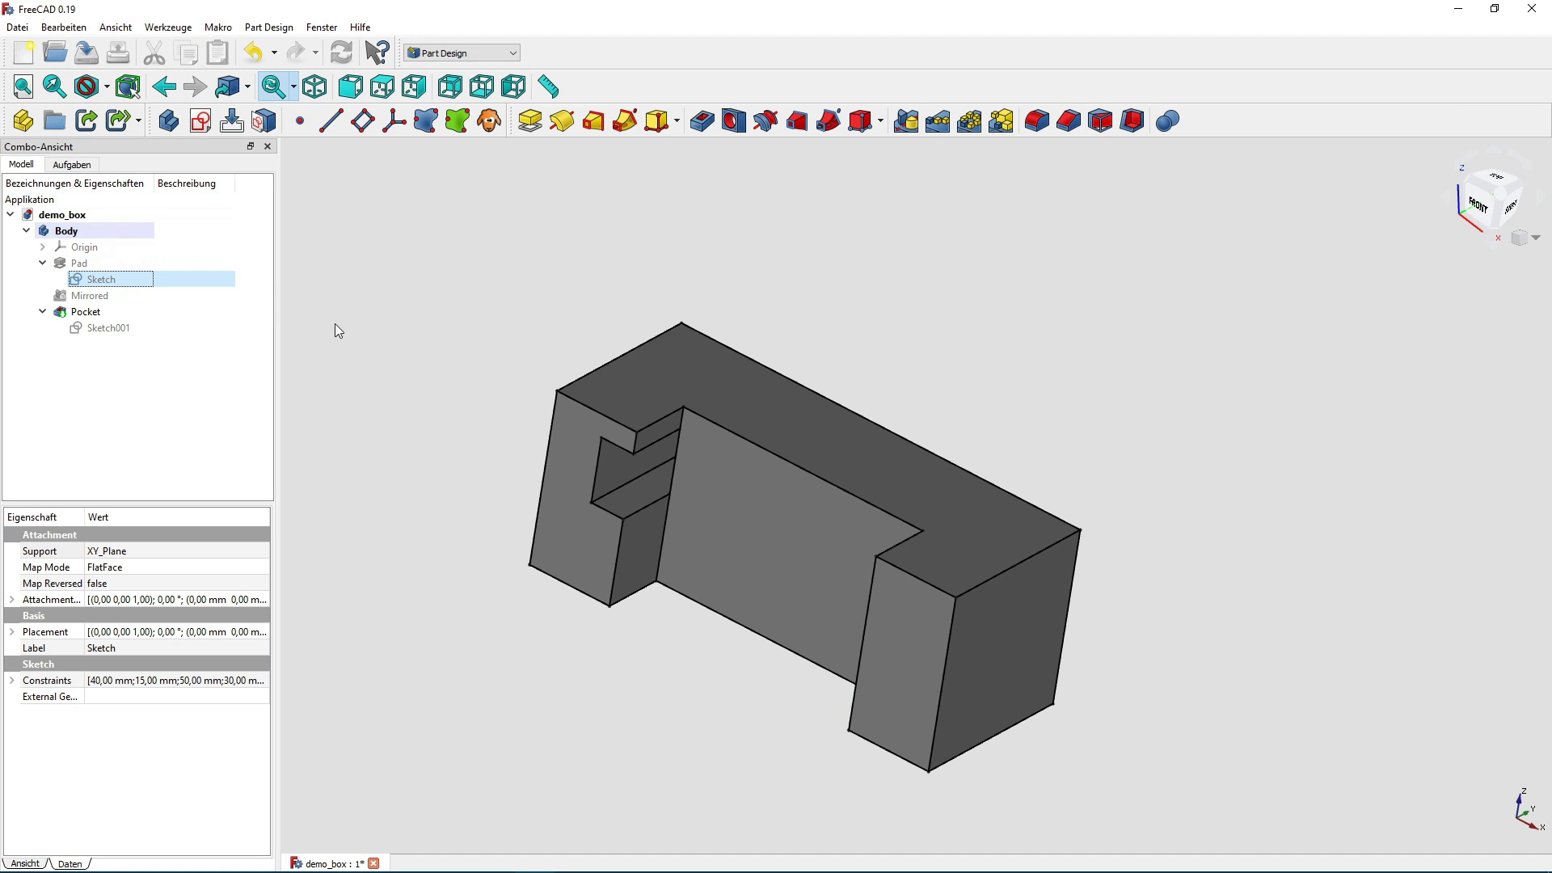
{"action": "left_click", "coordinate": [578, 517]}
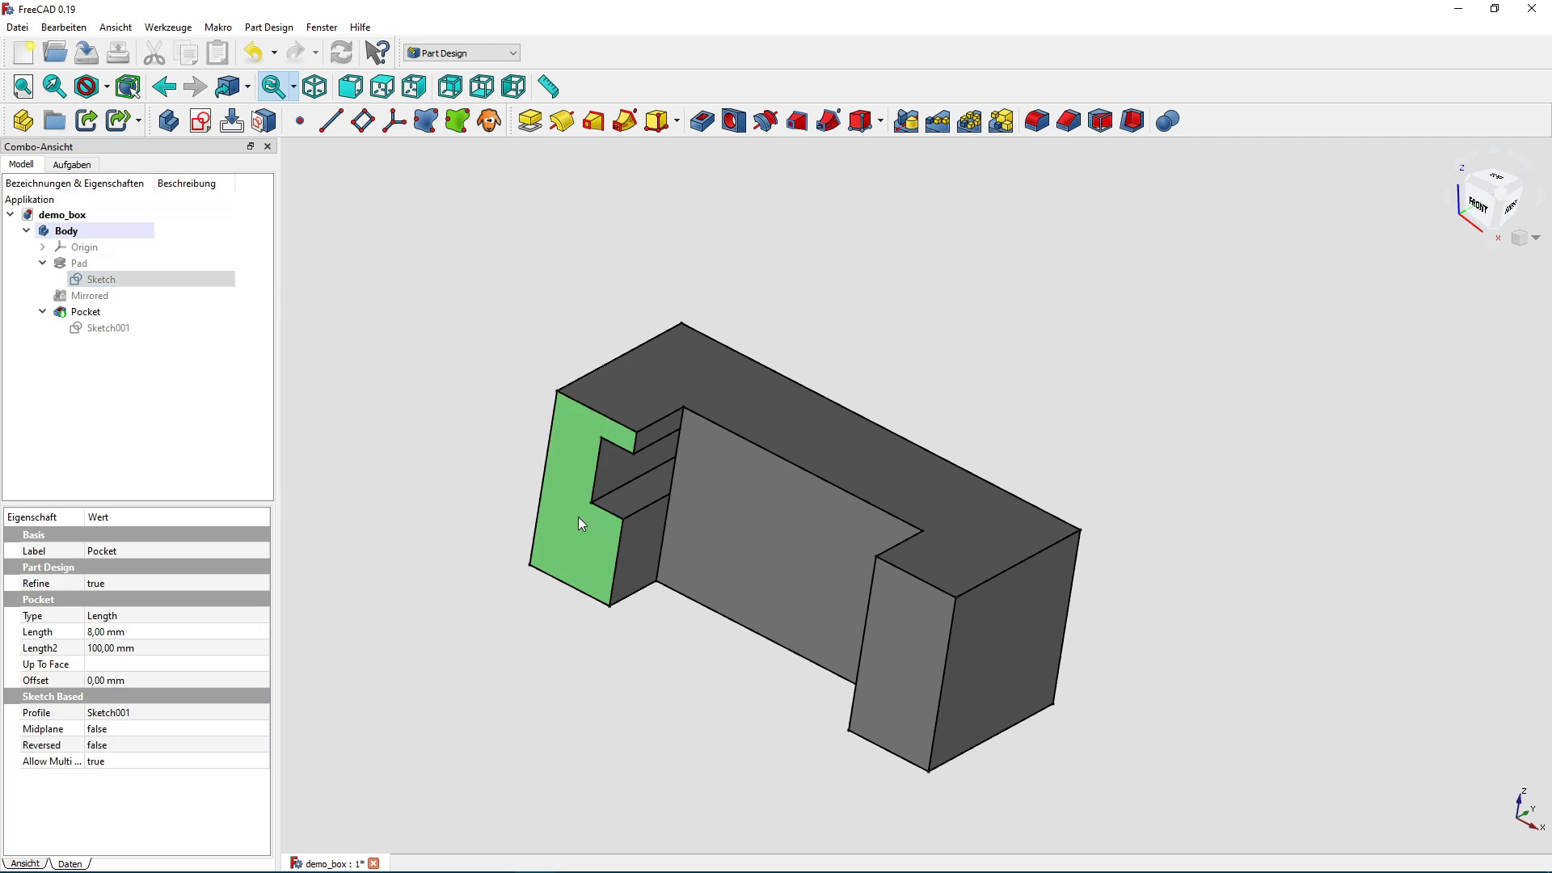
{"action": "left_click", "coordinate": [430, 447]}
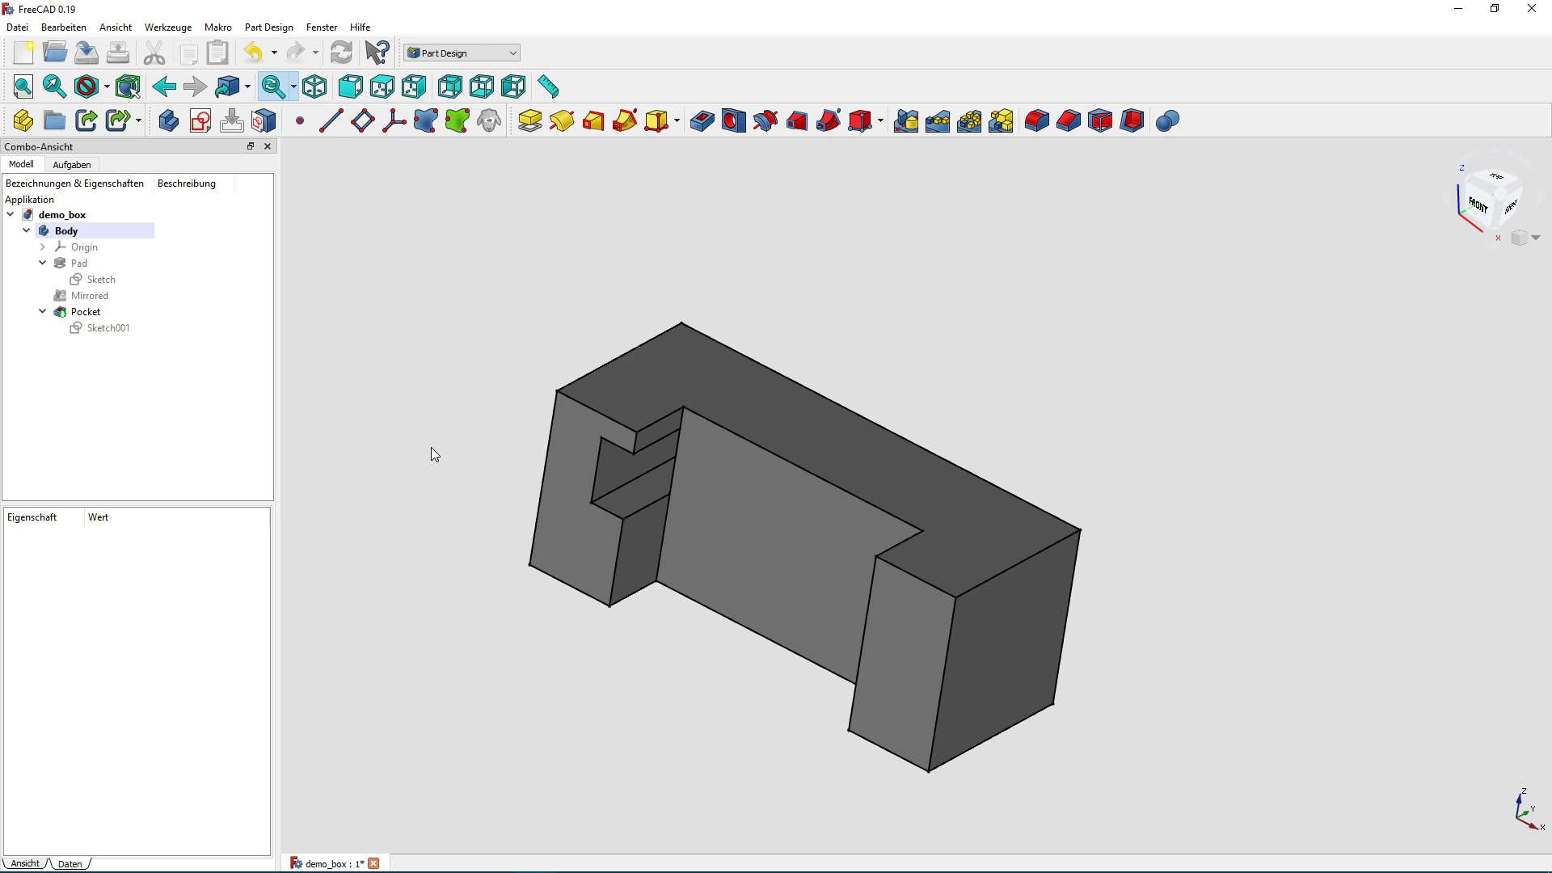
Compare the pocket's upper and lower inner faces, then show Sketch001's attachment properties.
{"action": "left_click", "coordinate": [647, 546]}
{"action": "left_click", "coordinate": [661, 434]}
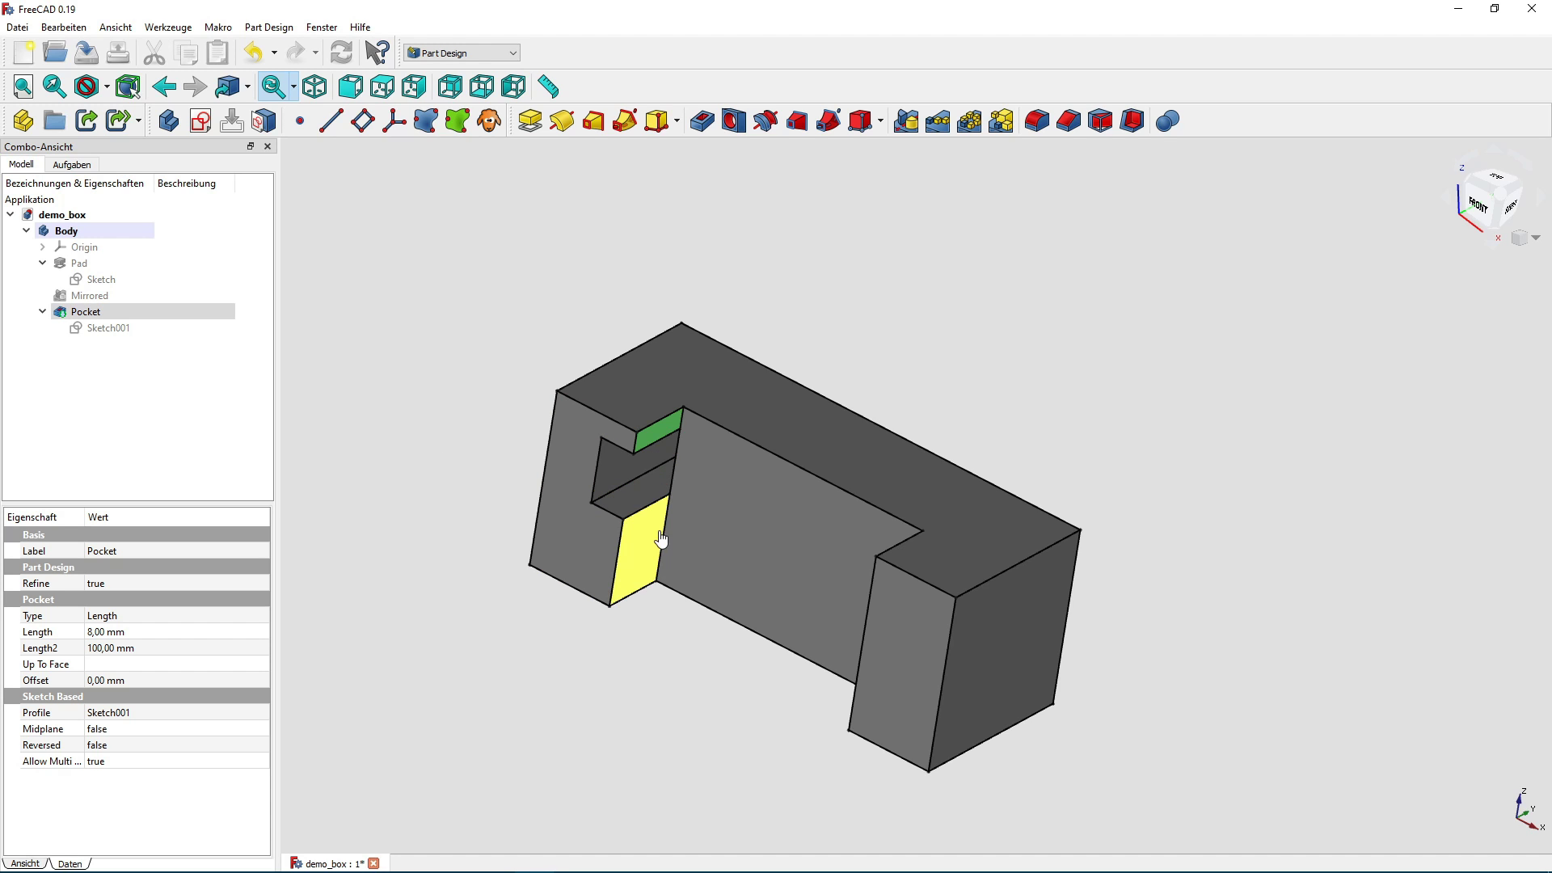
{"action": "left_click", "coordinate": [646, 542]}
{"action": "left_click", "coordinate": [655, 442]}
{"action": "left_click", "coordinate": [650, 647]}
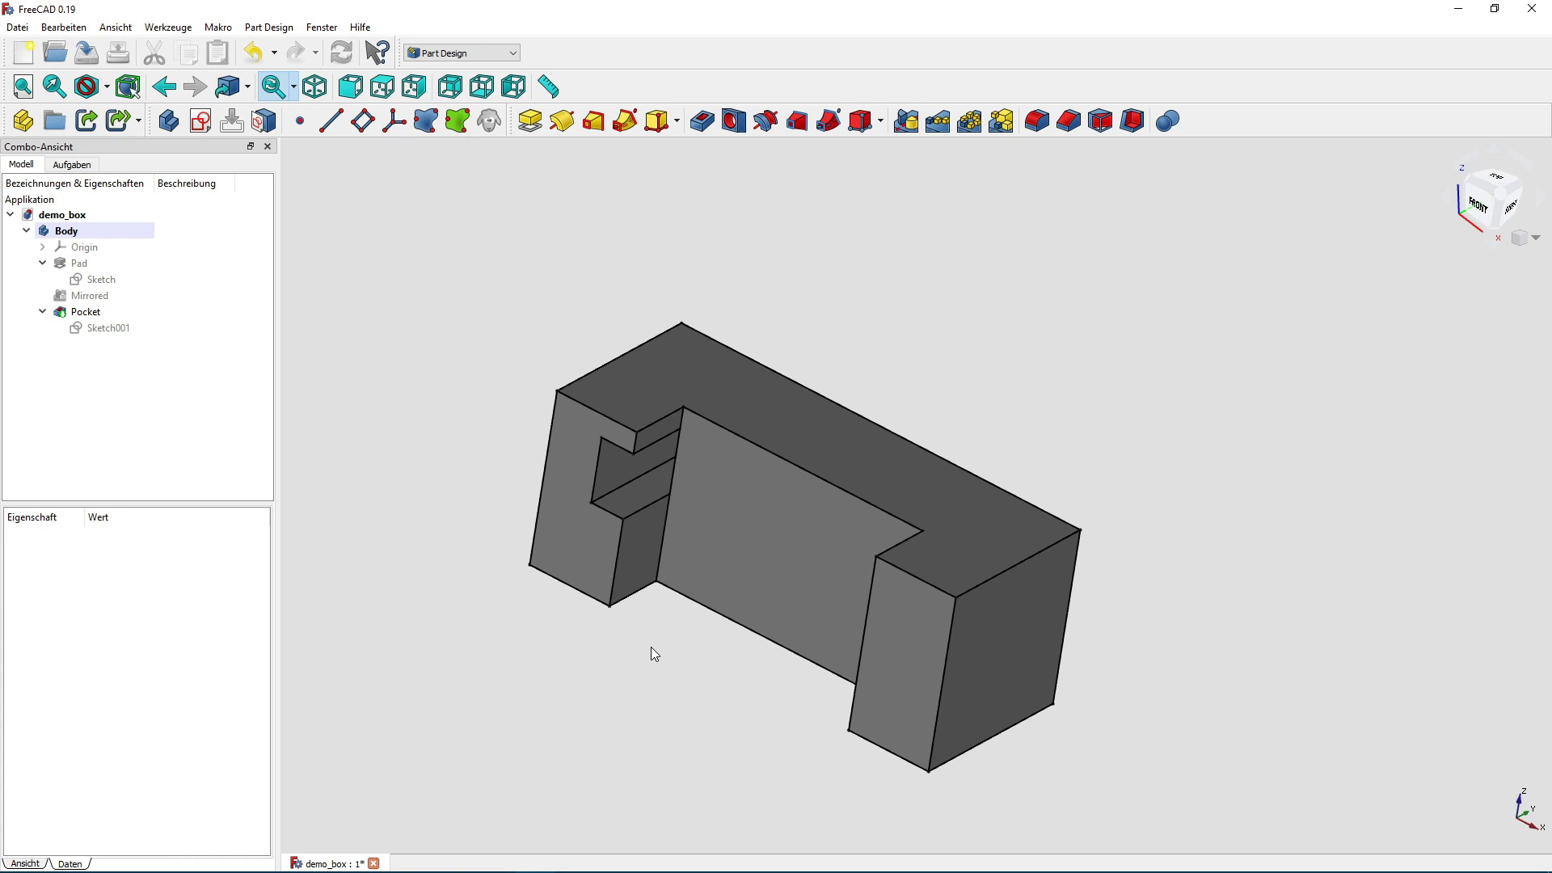
{"action": "left_click", "coordinate": [126, 331]}
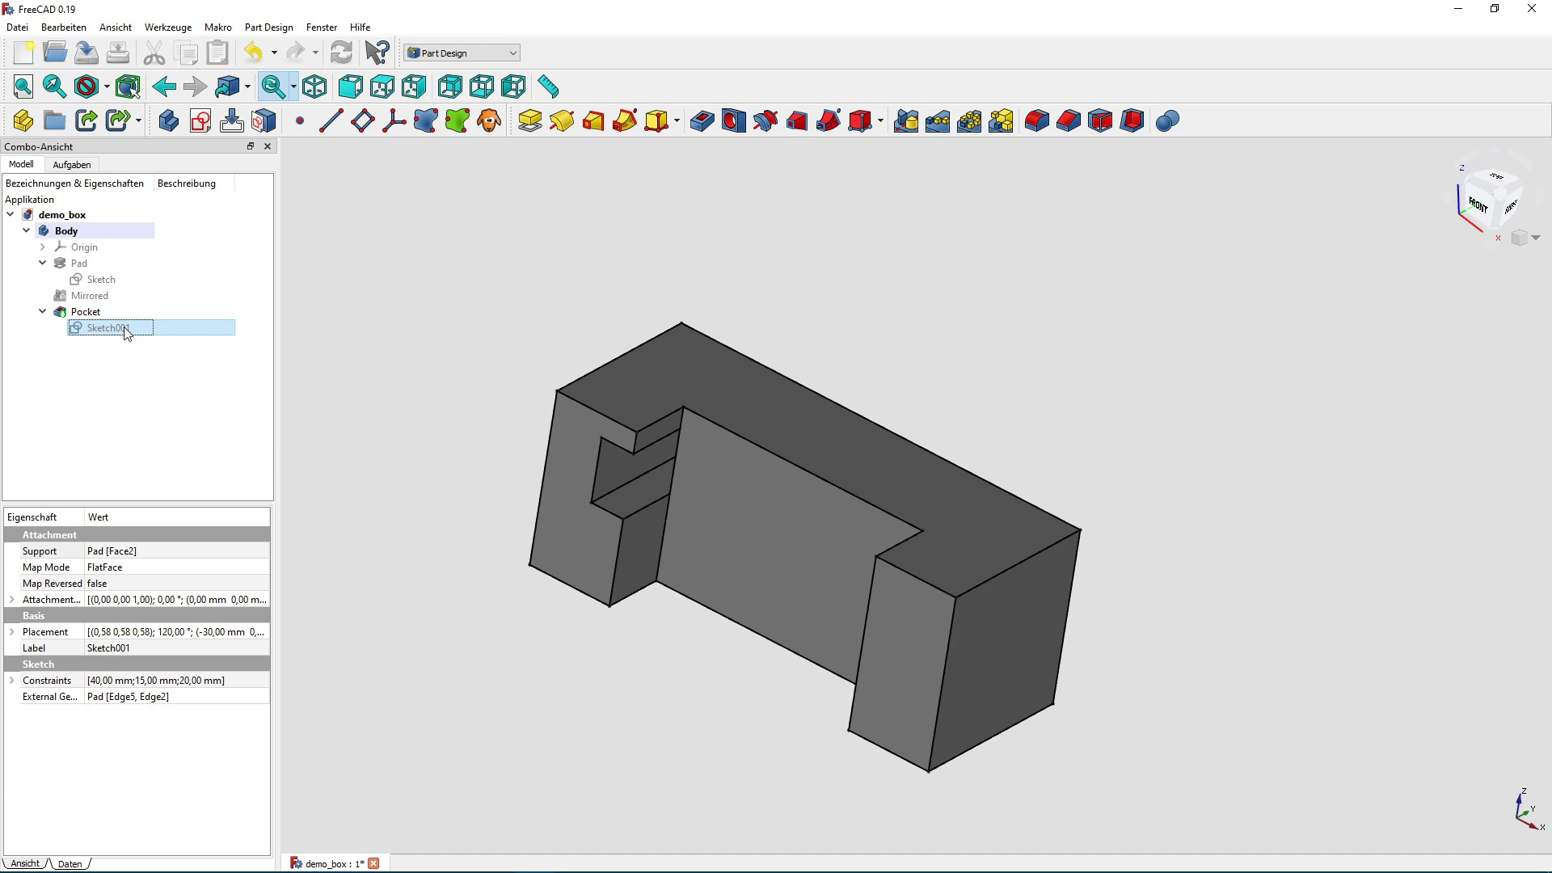
Show the Body's Origin planes and axes and orbit around the model.
{"action": "left_click", "coordinate": [96, 249]}
{"action": "key", "text": "space"}
{"action": "middle_click_drag", "start_coordinate": [909, 383], "coordinate": [1046, 401]}
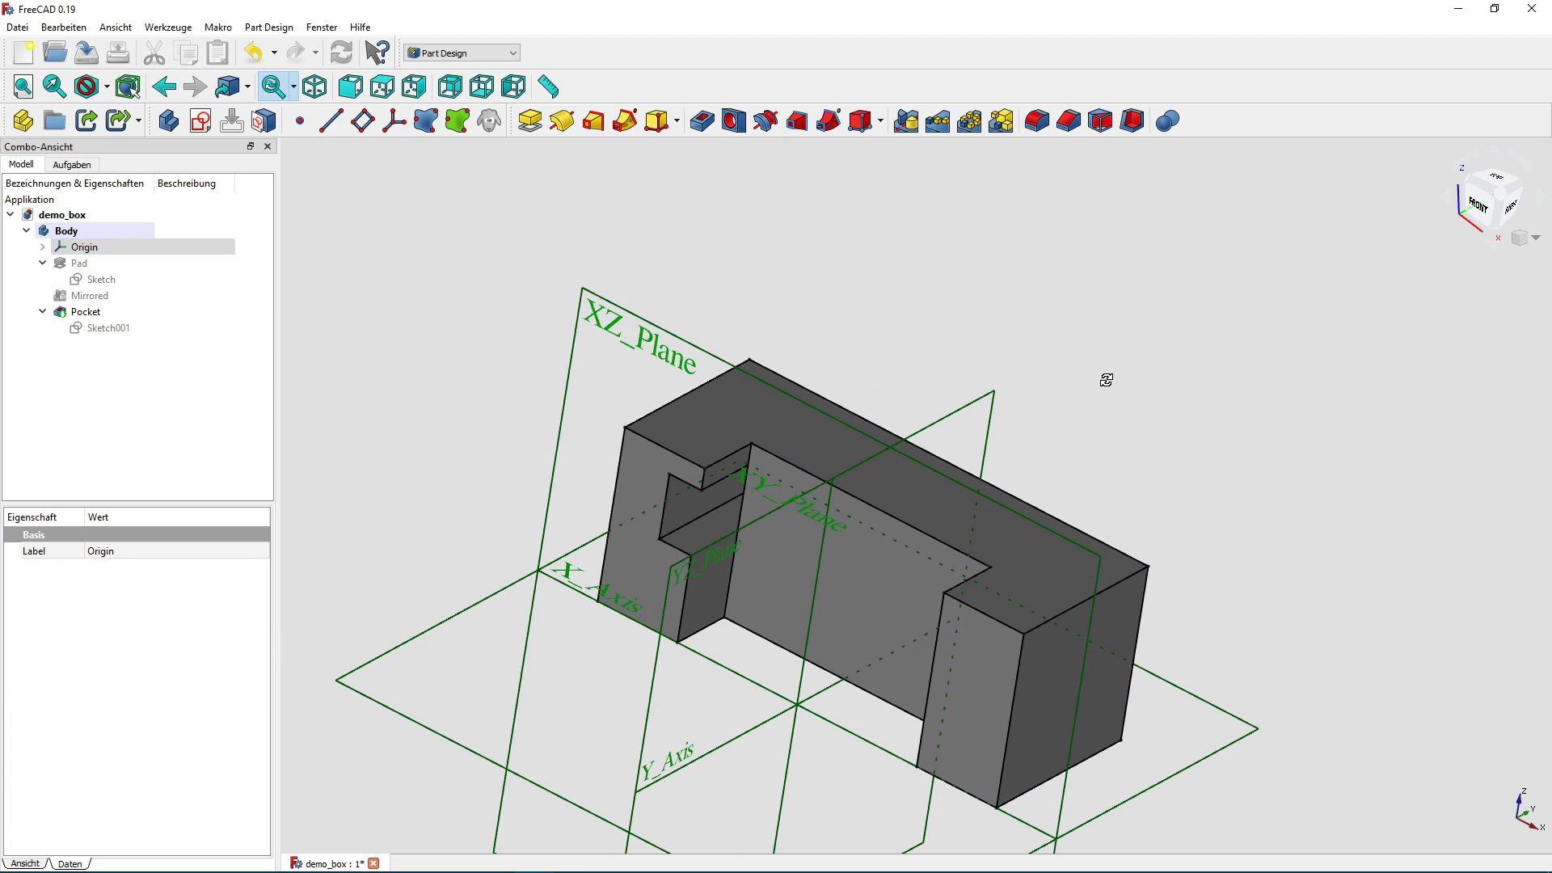
{"action": "left_click", "coordinate": [1127, 402]}
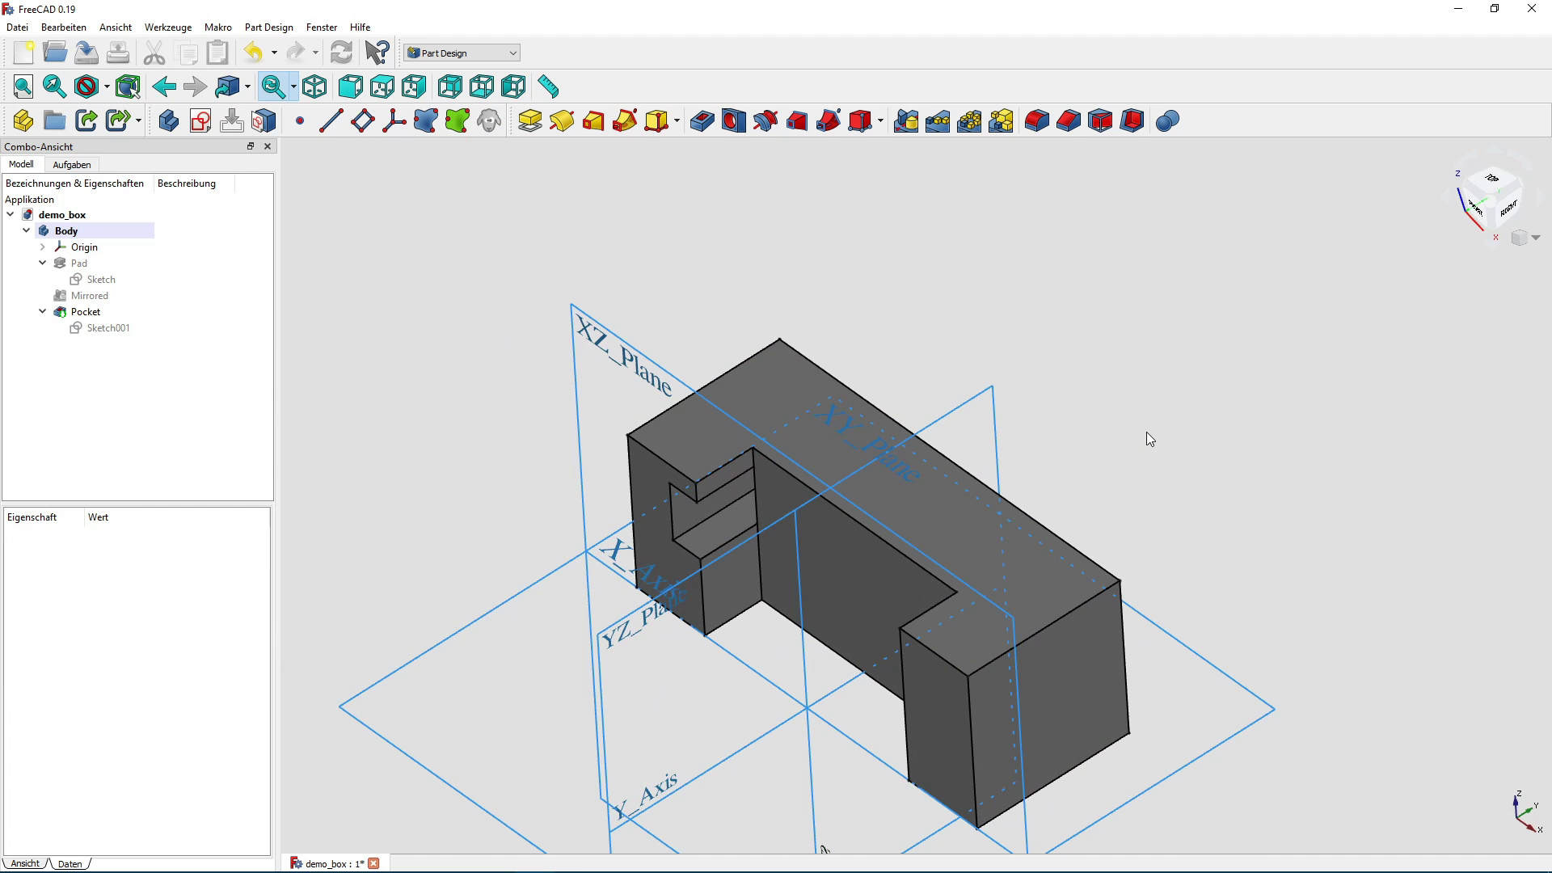
{"action": "mouse_move", "coordinate": [1147, 433]}
{"action": "middle_mouse_down"}
{"action": "mouse_move", "coordinate": [1140, 405]}
{"action": "mouse_move", "coordinate": [1091, 429]}
{"action": "mouse_move", "coordinate": [1097, 450]}
{"action": "mouse_move", "coordinate": [1102, 438]}
{"action": "middle_mouse_up"}
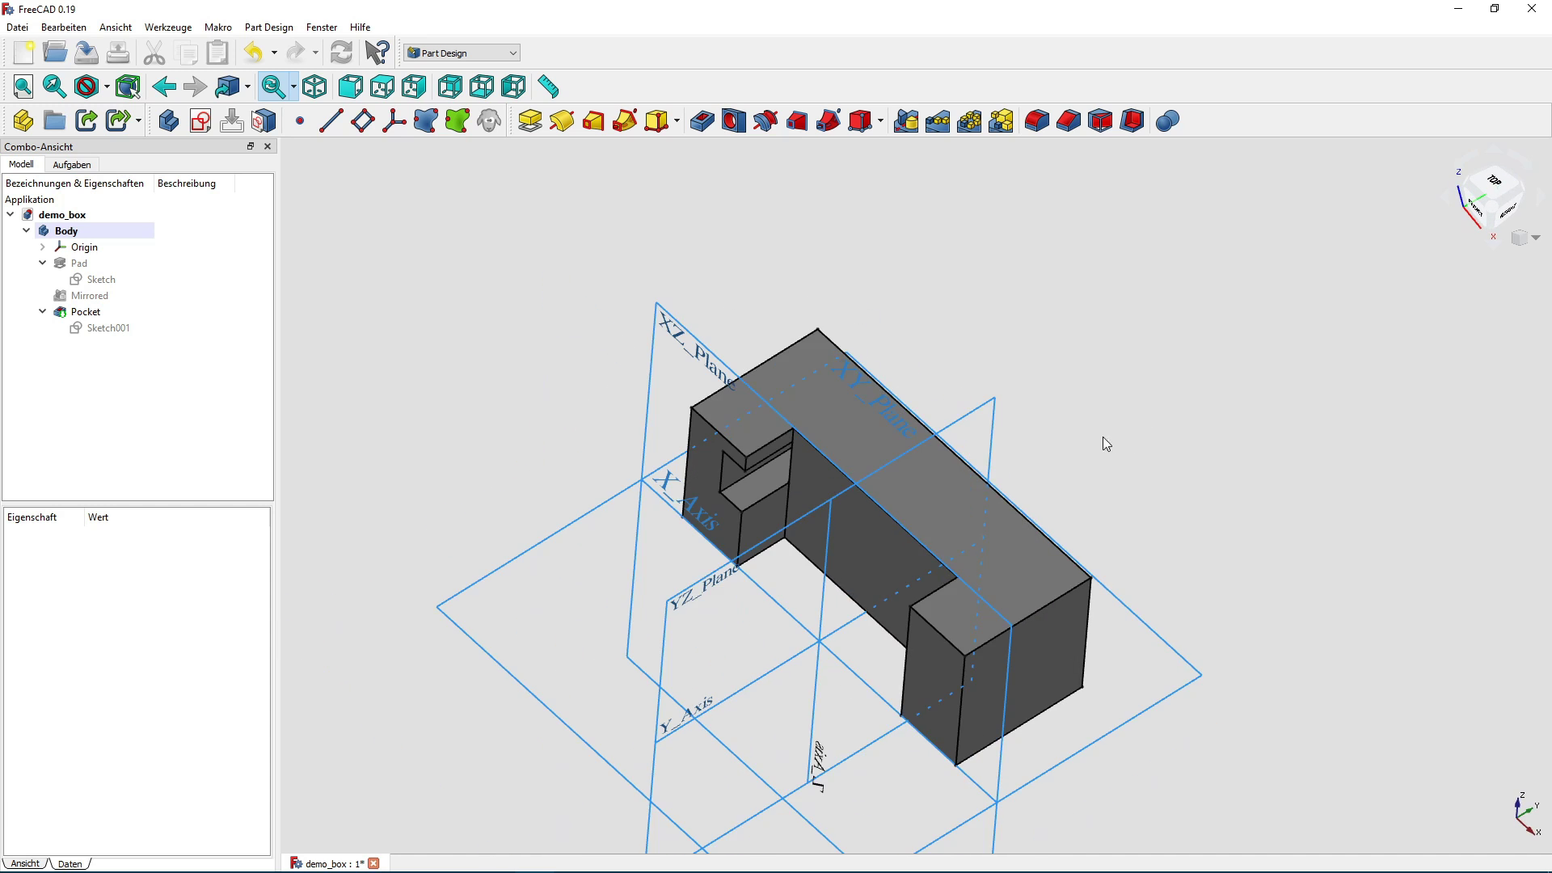
Select Sketch001 and begin editing its Support property, currently Pad.Face2.
{"action": "left_click", "coordinate": [702, 457]}
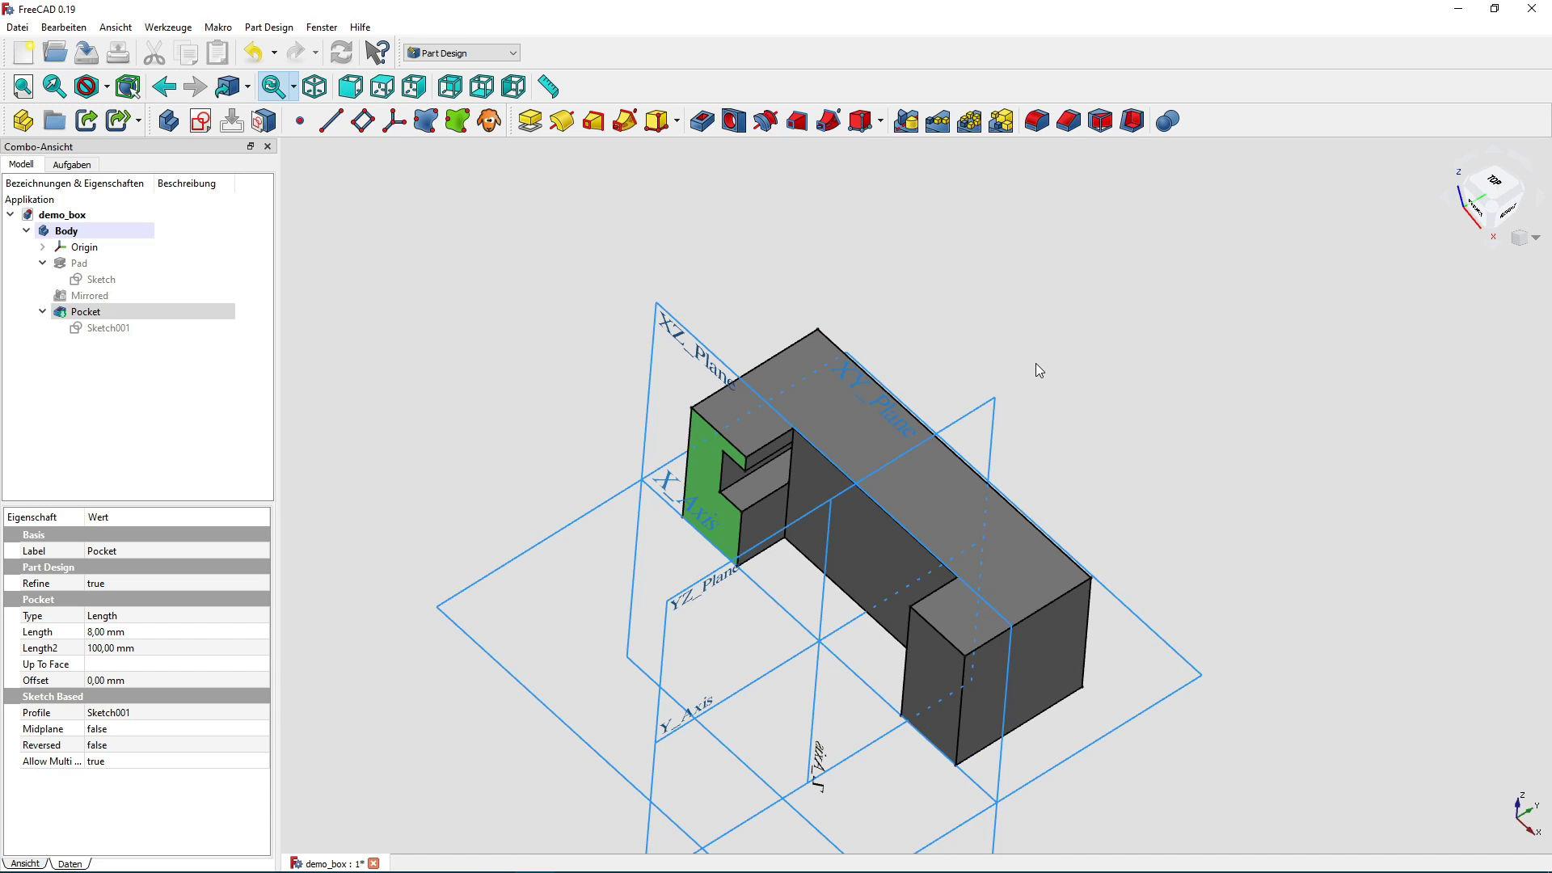
{"action": "middle_click_drag", "start_coordinate": [1038, 361], "coordinate": [945, 283]}
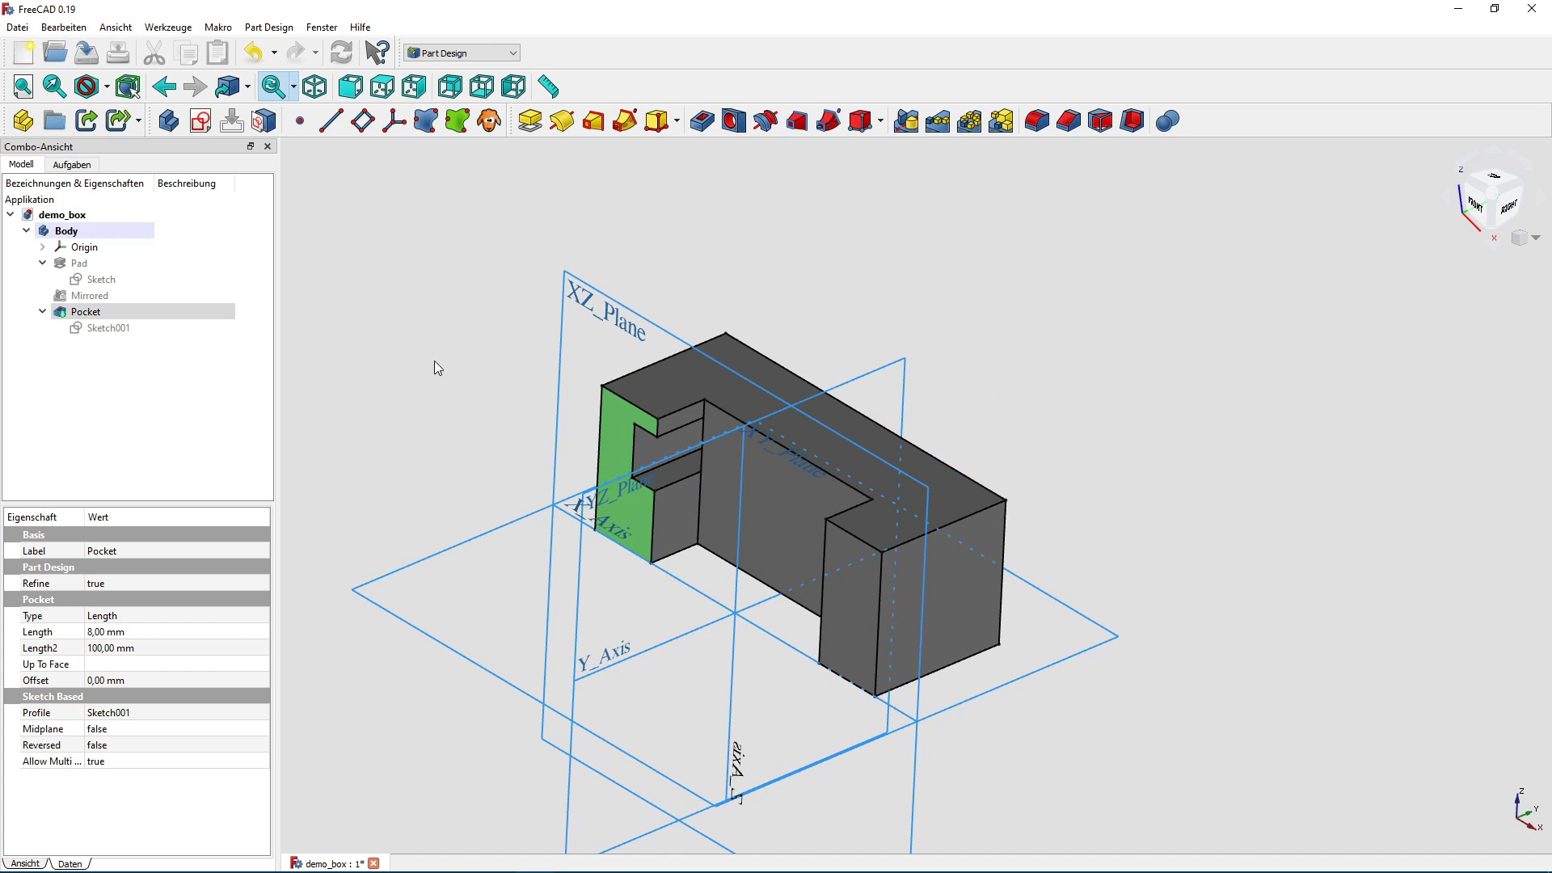
{"action": "left_click", "coordinate": [107, 328]}
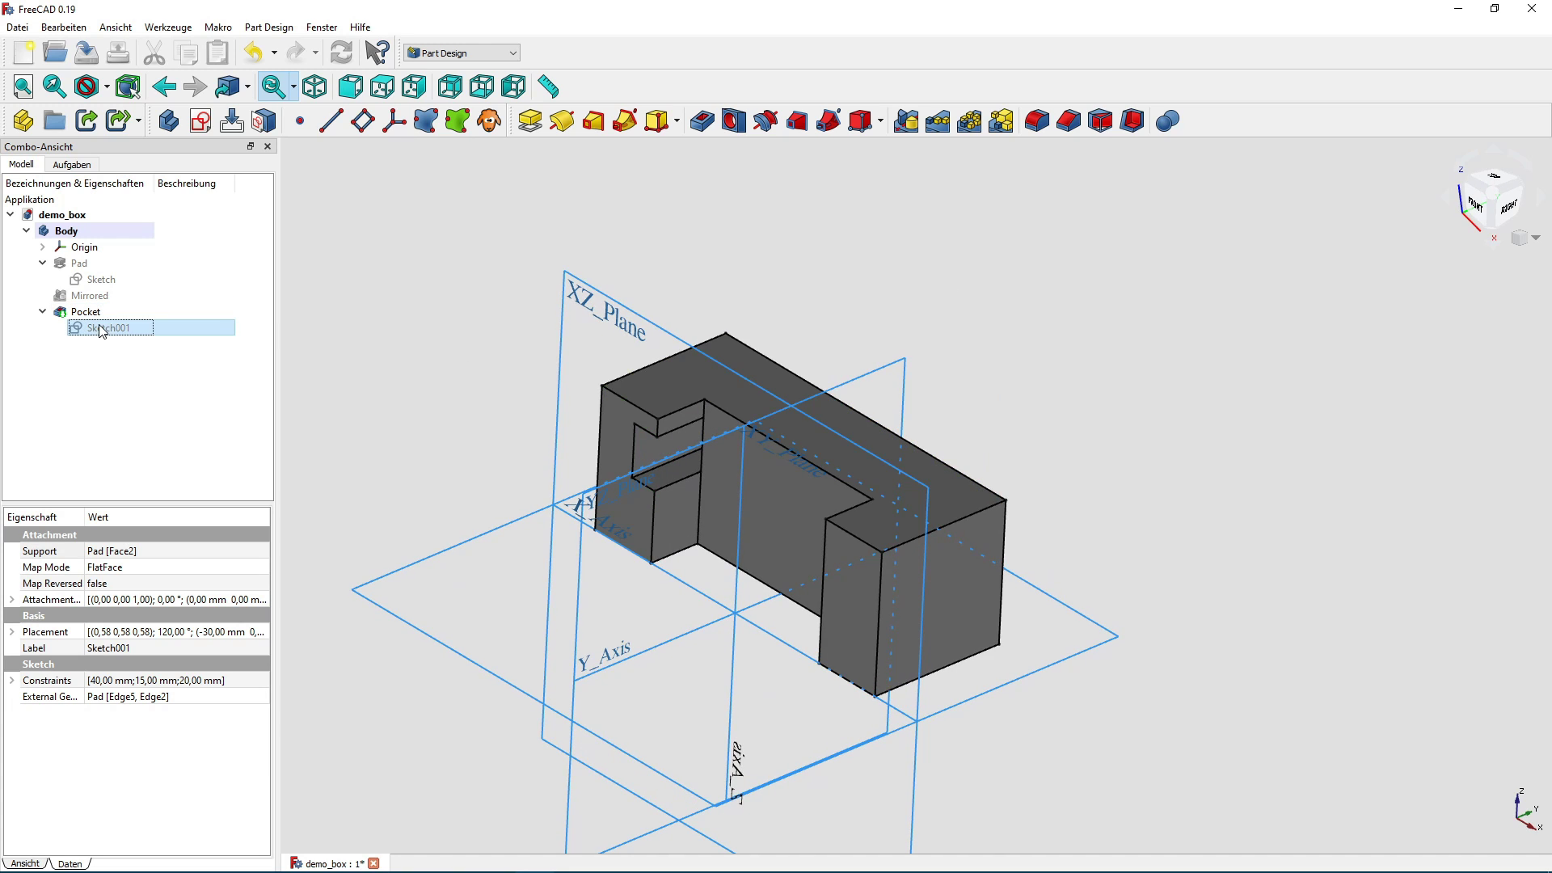
{"action": "left_click", "coordinate": [152, 554]}
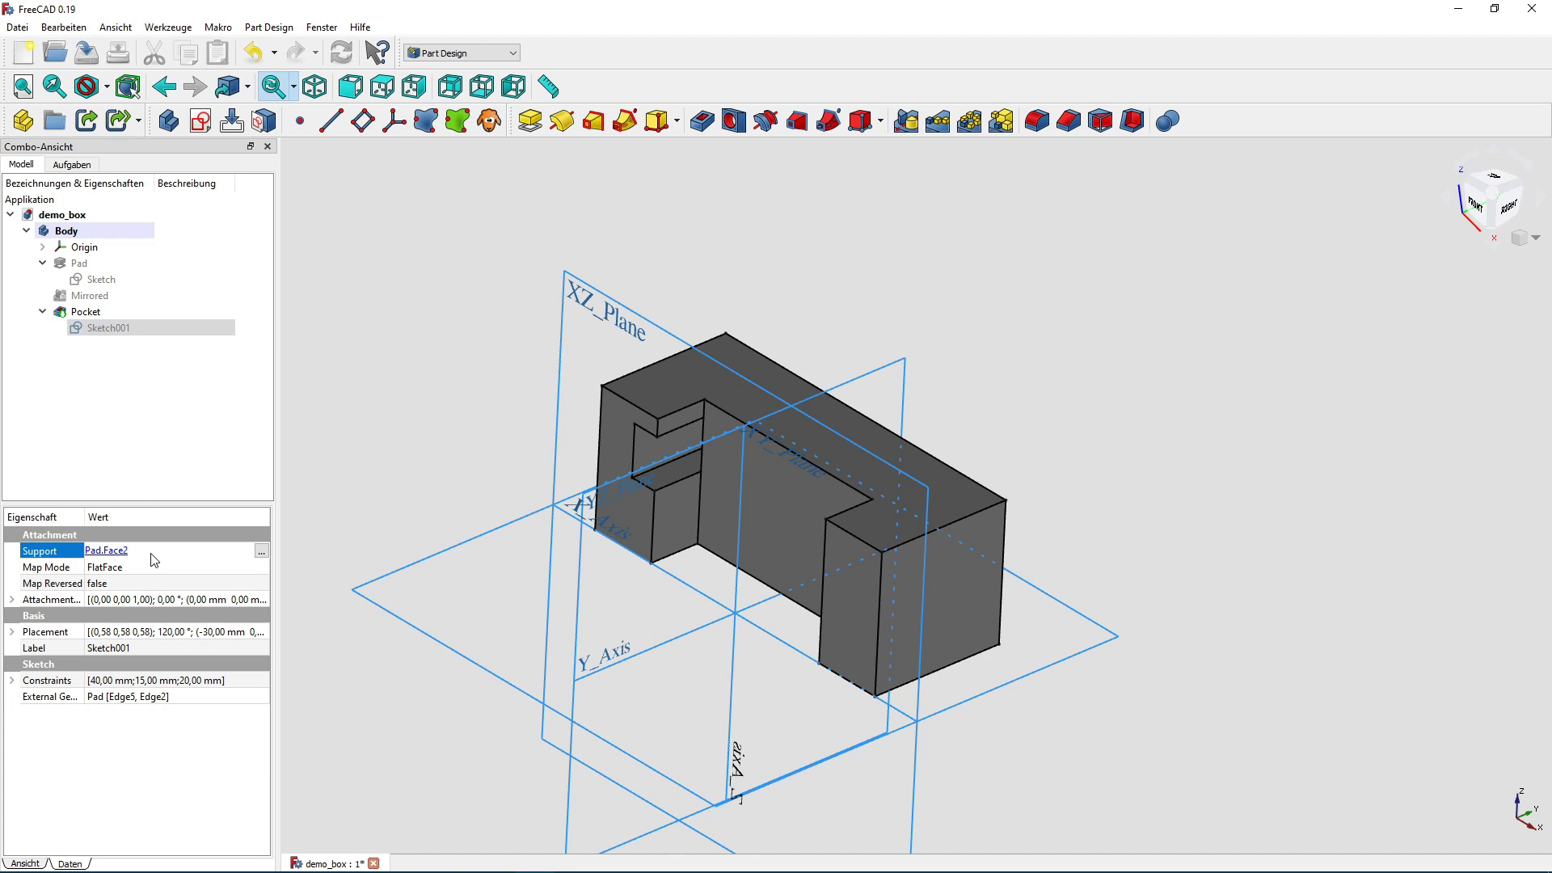
Change Sketch001's Support to XZ_Plane in the Link dialog and recompute.
{"action": "left_click", "coordinate": [262, 552]}
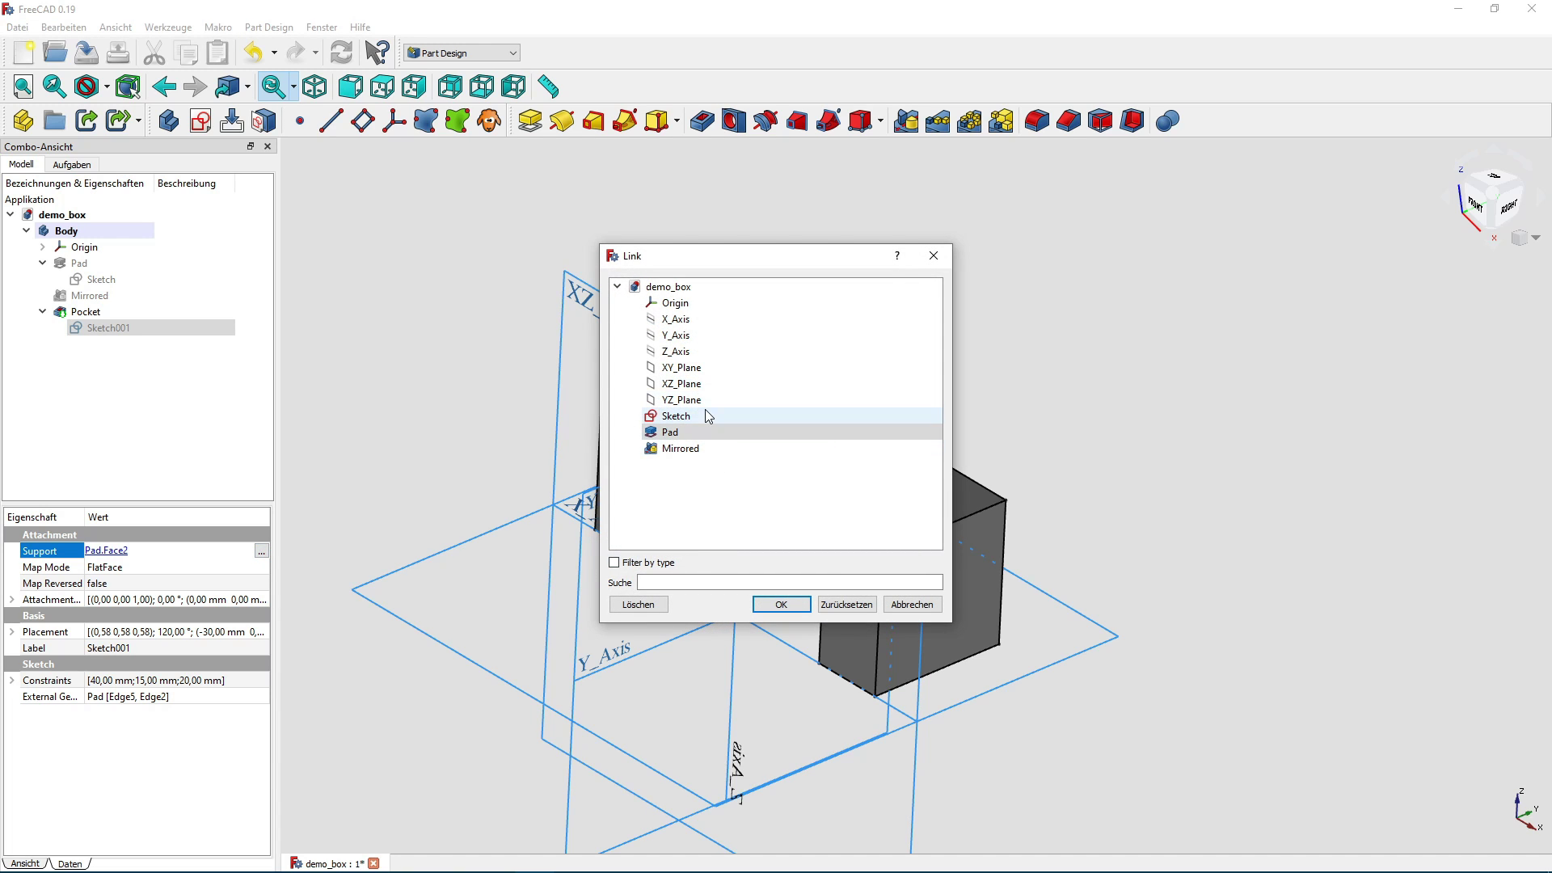
{"action": "left_click", "coordinate": [681, 383]}
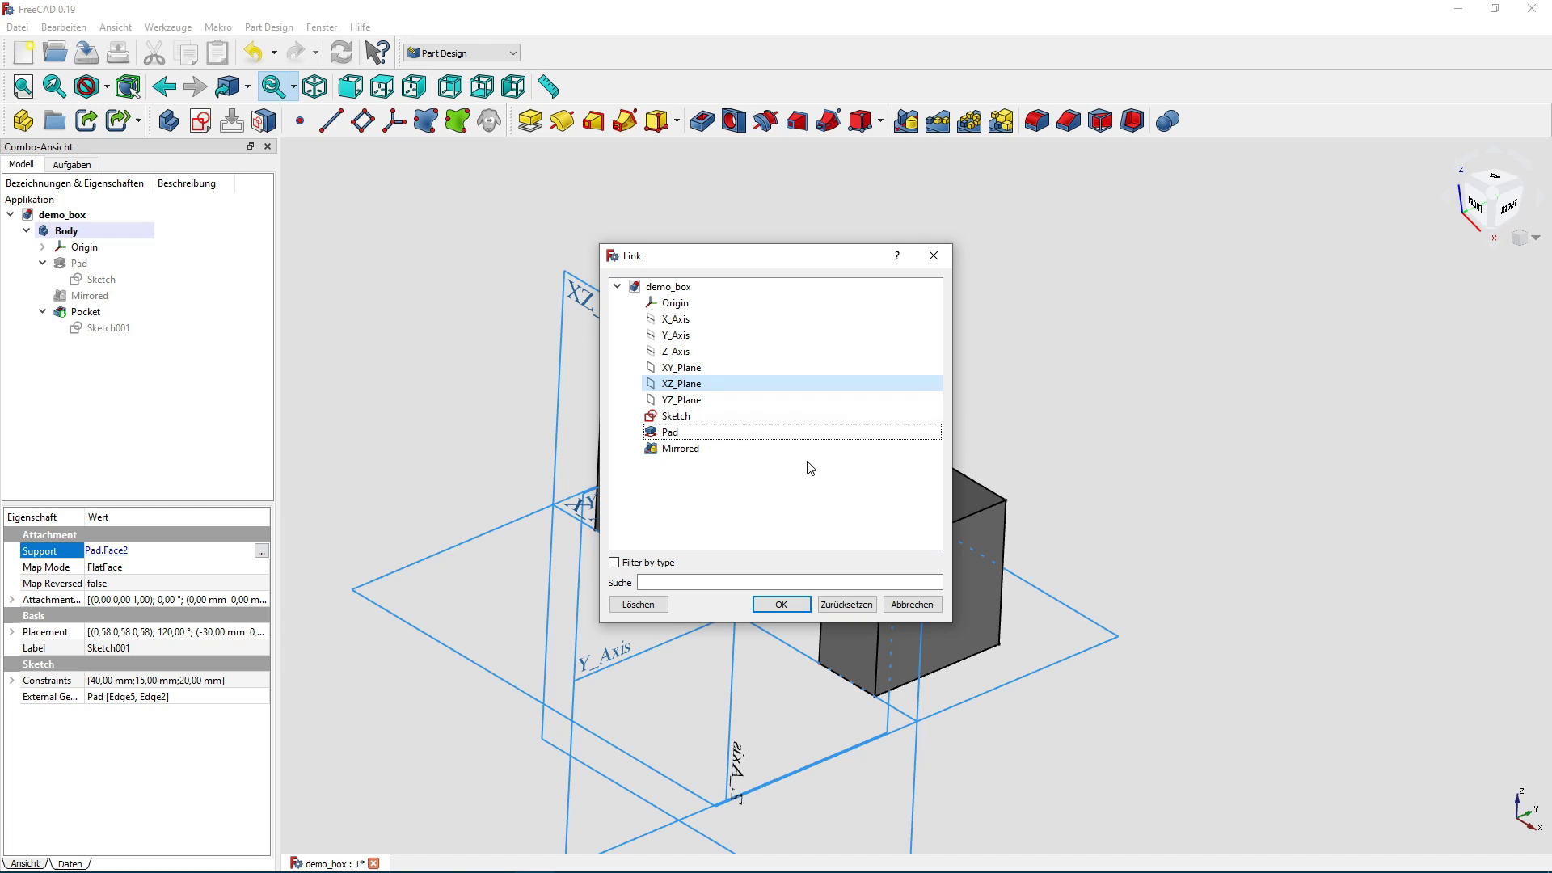
{"action": "left_click", "coordinate": [776, 605]}
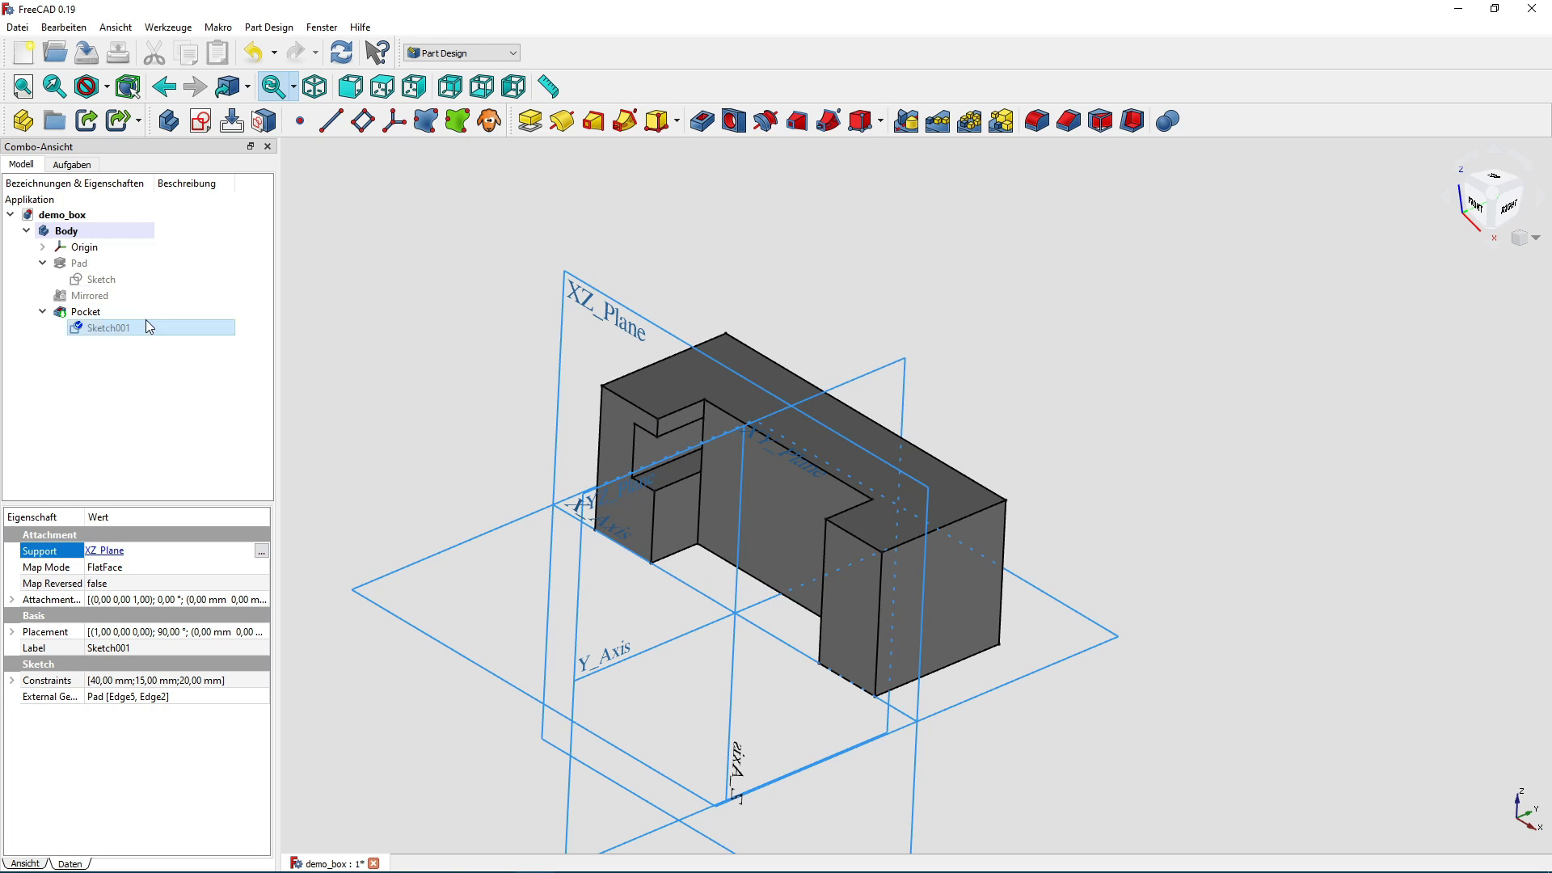
{"action": "left_click", "coordinate": [341, 52]}
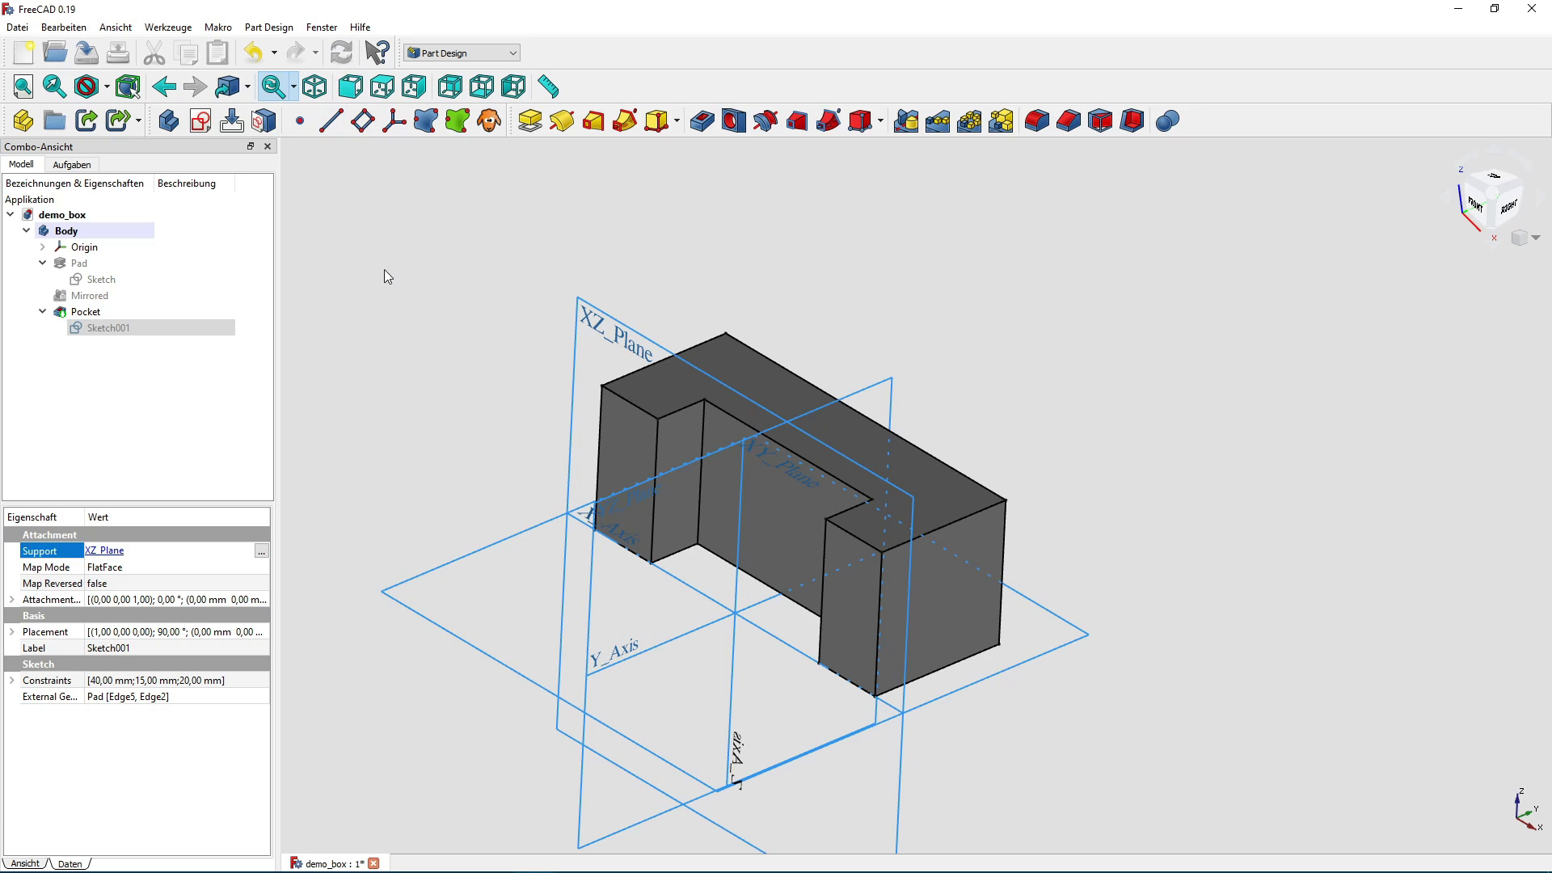
Orbit to inspect the recess along the block's long side, then hide the Origin.
{"action": "mouse_move", "coordinate": [412, 360]}
{"action": "middle_mouse_down"}
{"action": "mouse_move", "coordinate": [681, 451]}
{"action": "mouse_move", "coordinate": [402, 392]}
{"action": "middle_mouse_up"}
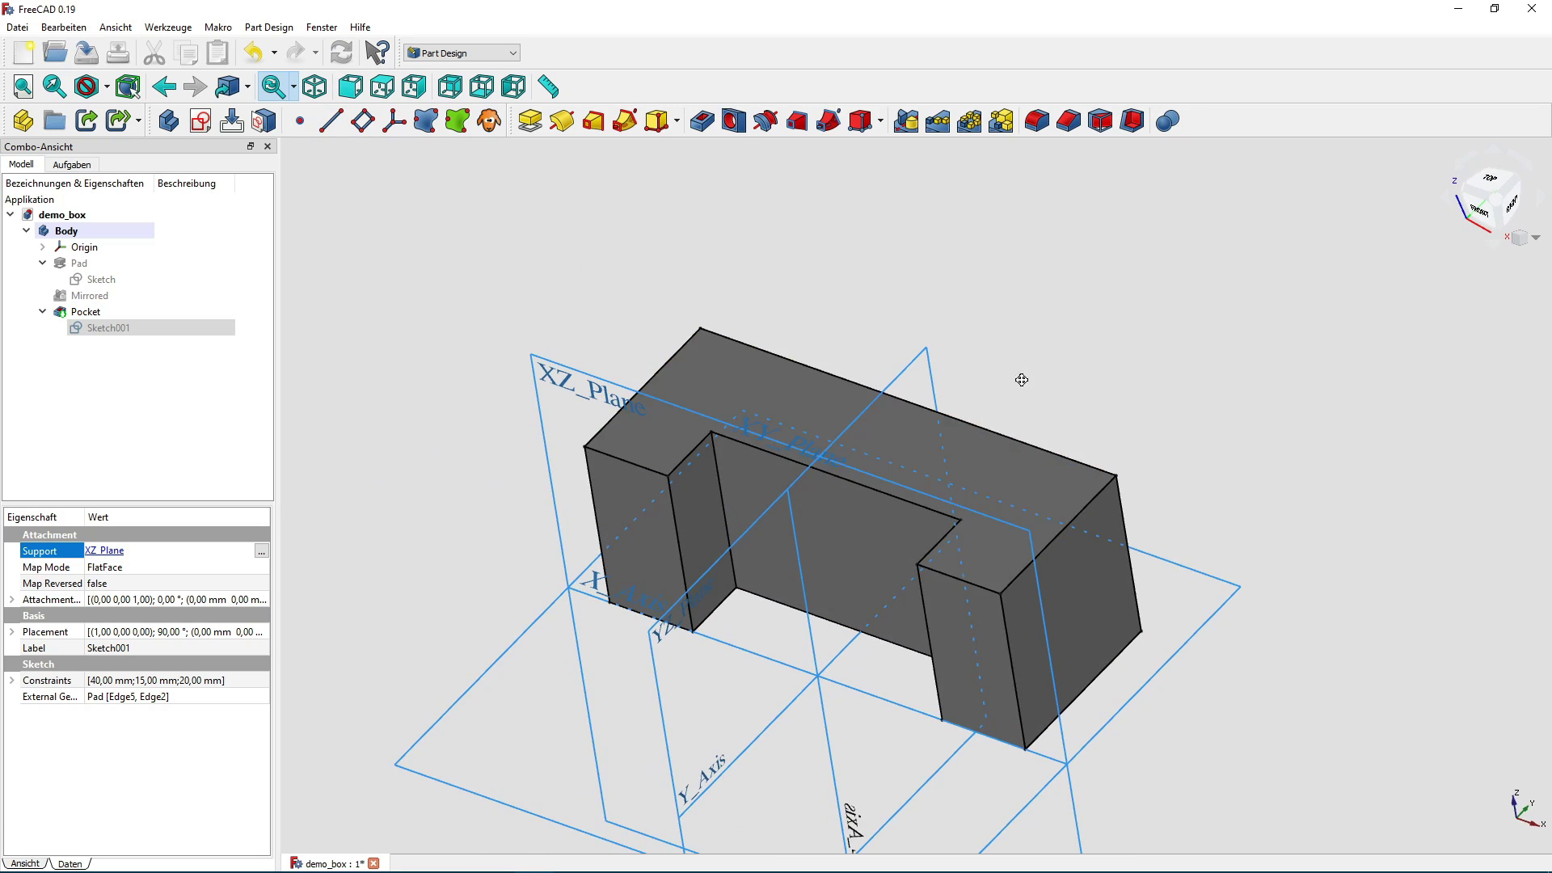
{"action": "middle_click_drag", "start_coordinate": [1022, 380], "coordinate": [1000, 312]}
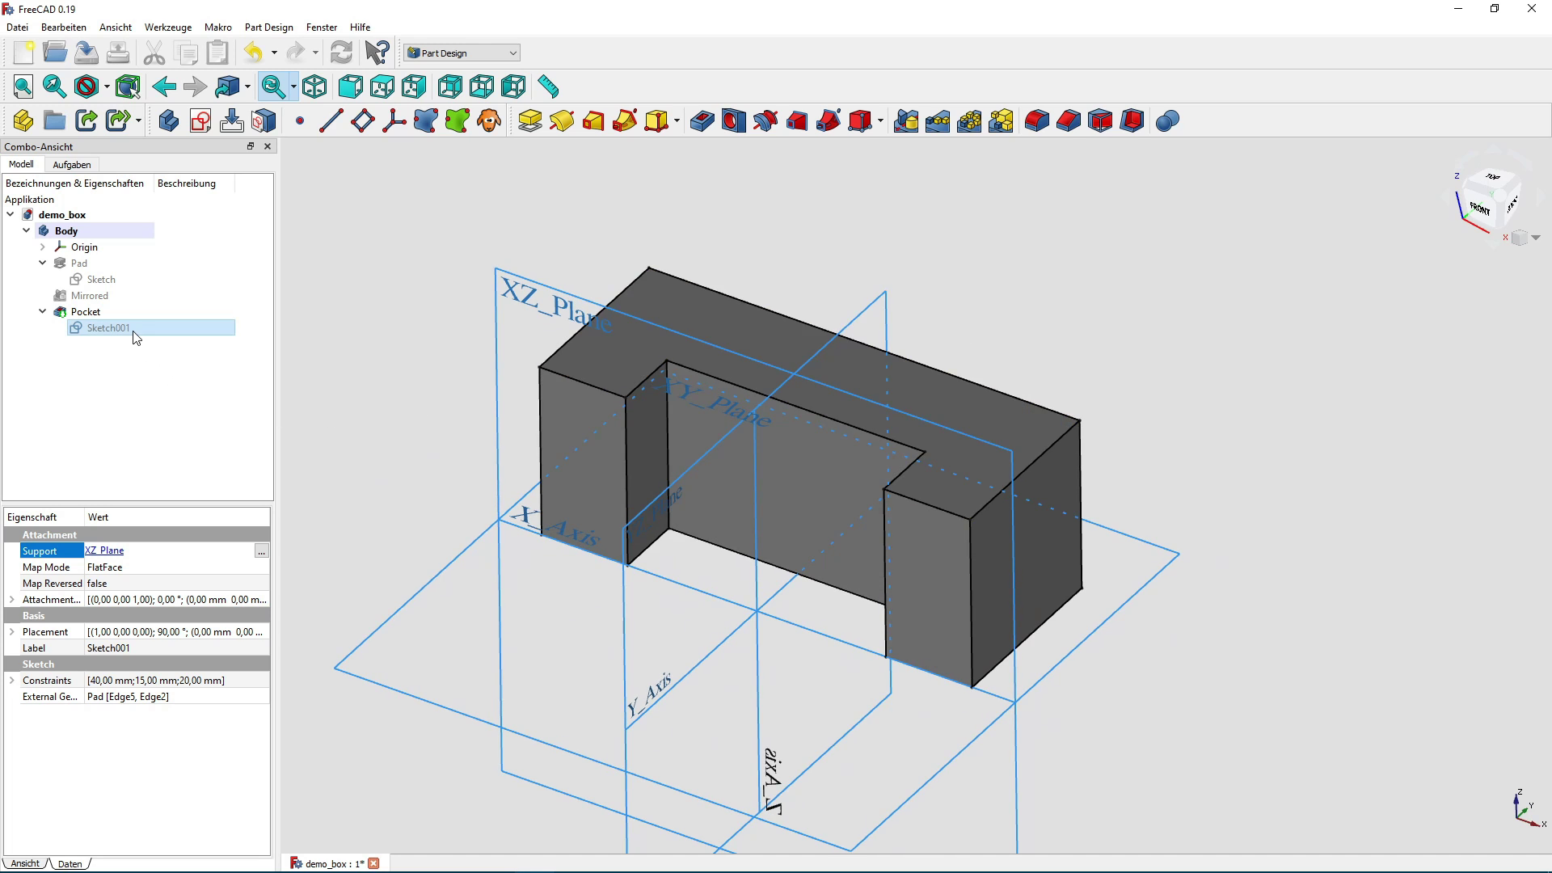
{"action": "left_click", "coordinate": [81, 246]}
{"action": "key", "text": "space"}
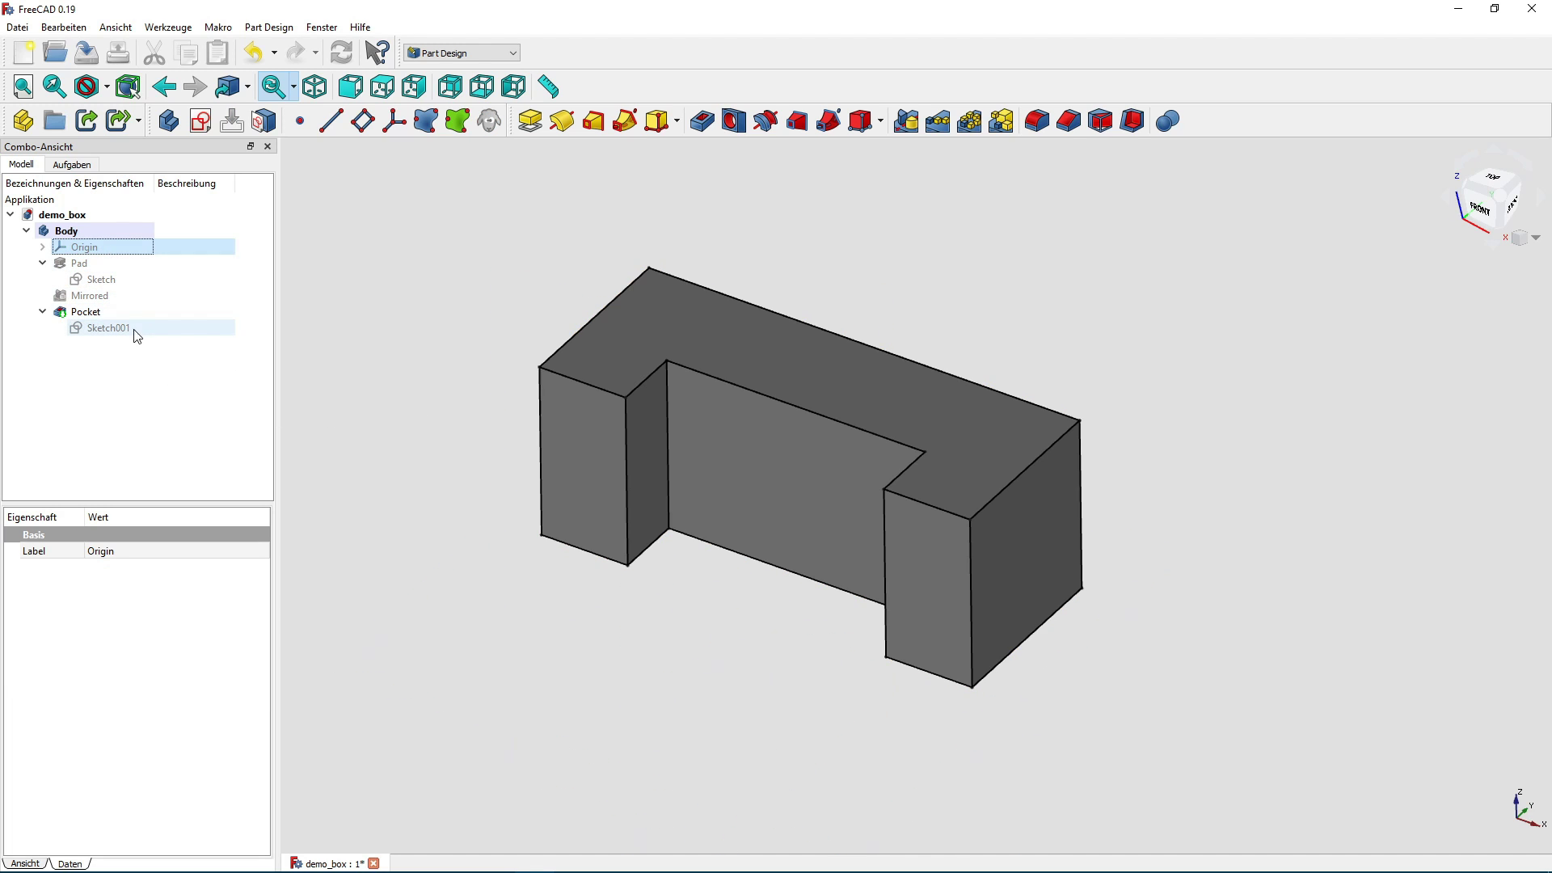
Open Sketch001 in the Sketcher and inspect its 40 mm, 15 mm and 20 mm dimensions.
{"action": "double_click", "coordinate": [117, 328]}
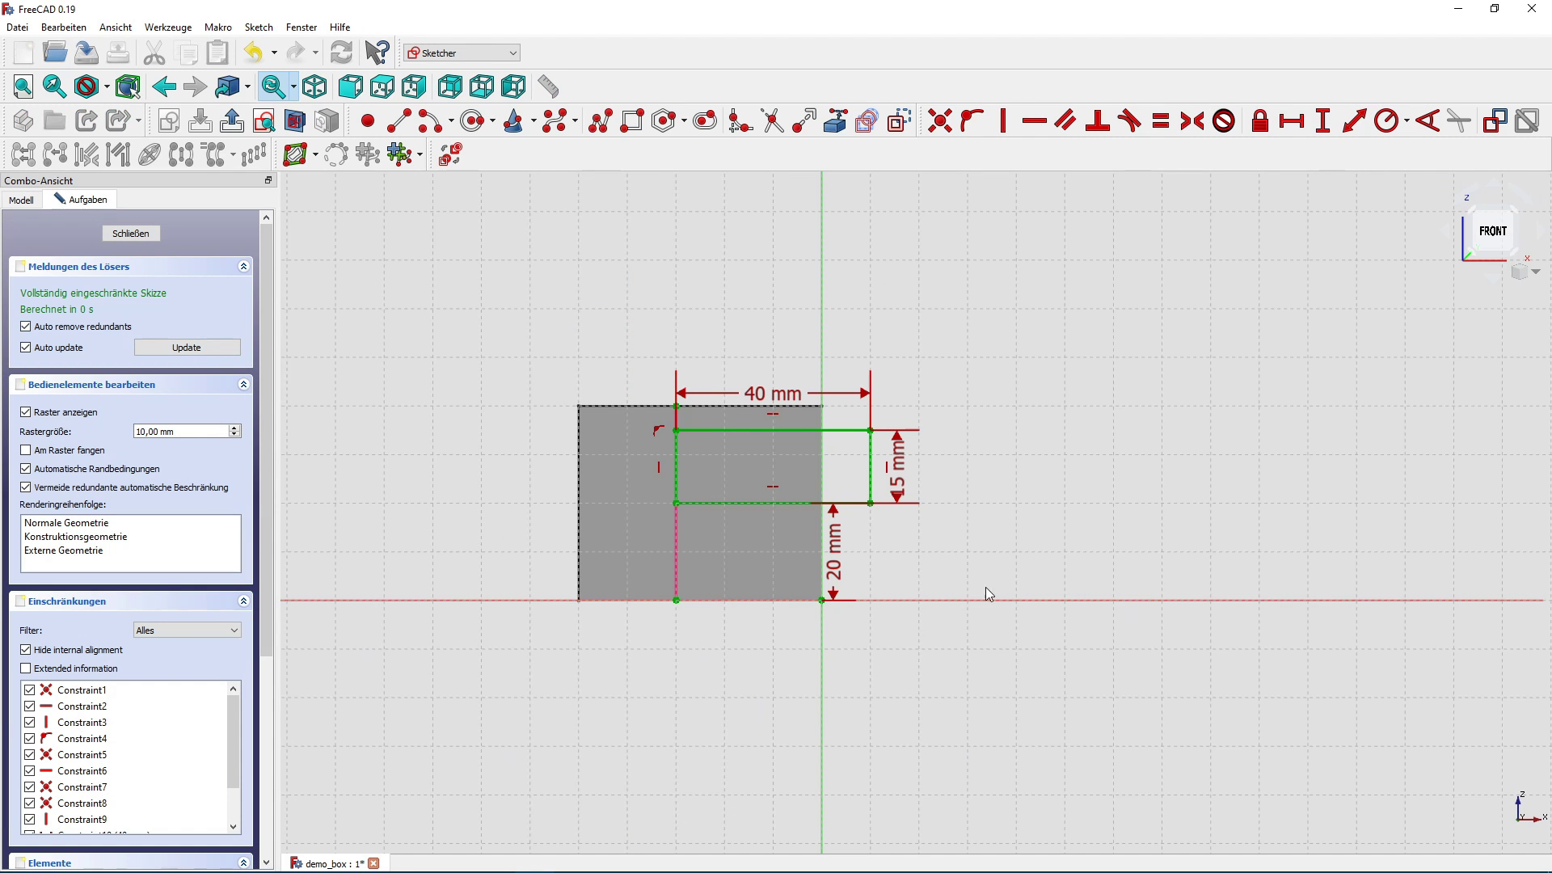
{"action": "mouse_move", "coordinate": [1009, 500]}
{"action": "middle_mouse_down"}
{"action": "mouse_move", "coordinate": [933, 588]}
{"action": "mouse_move", "coordinate": [953, 641]}
{"action": "mouse_move", "coordinate": [977, 506]}
{"action": "mouse_move", "coordinate": [983, 554]}
{"action": "mouse_move", "coordinate": [1008, 547]}
{"action": "mouse_move", "coordinate": [959, 543]}
{"action": "mouse_move", "coordinate": [959, 509]}
{"action": "mouse_move", "coordinate": [1014, 505]}
{"action": "mouse_move", "coordinate": [835, 530]}
{"action": "mouse_move", "coordinate": [945, 516]}
{"action": "mouse_move", "coordinate": [916, 540]}
{"action": "middle_mouse_up"}
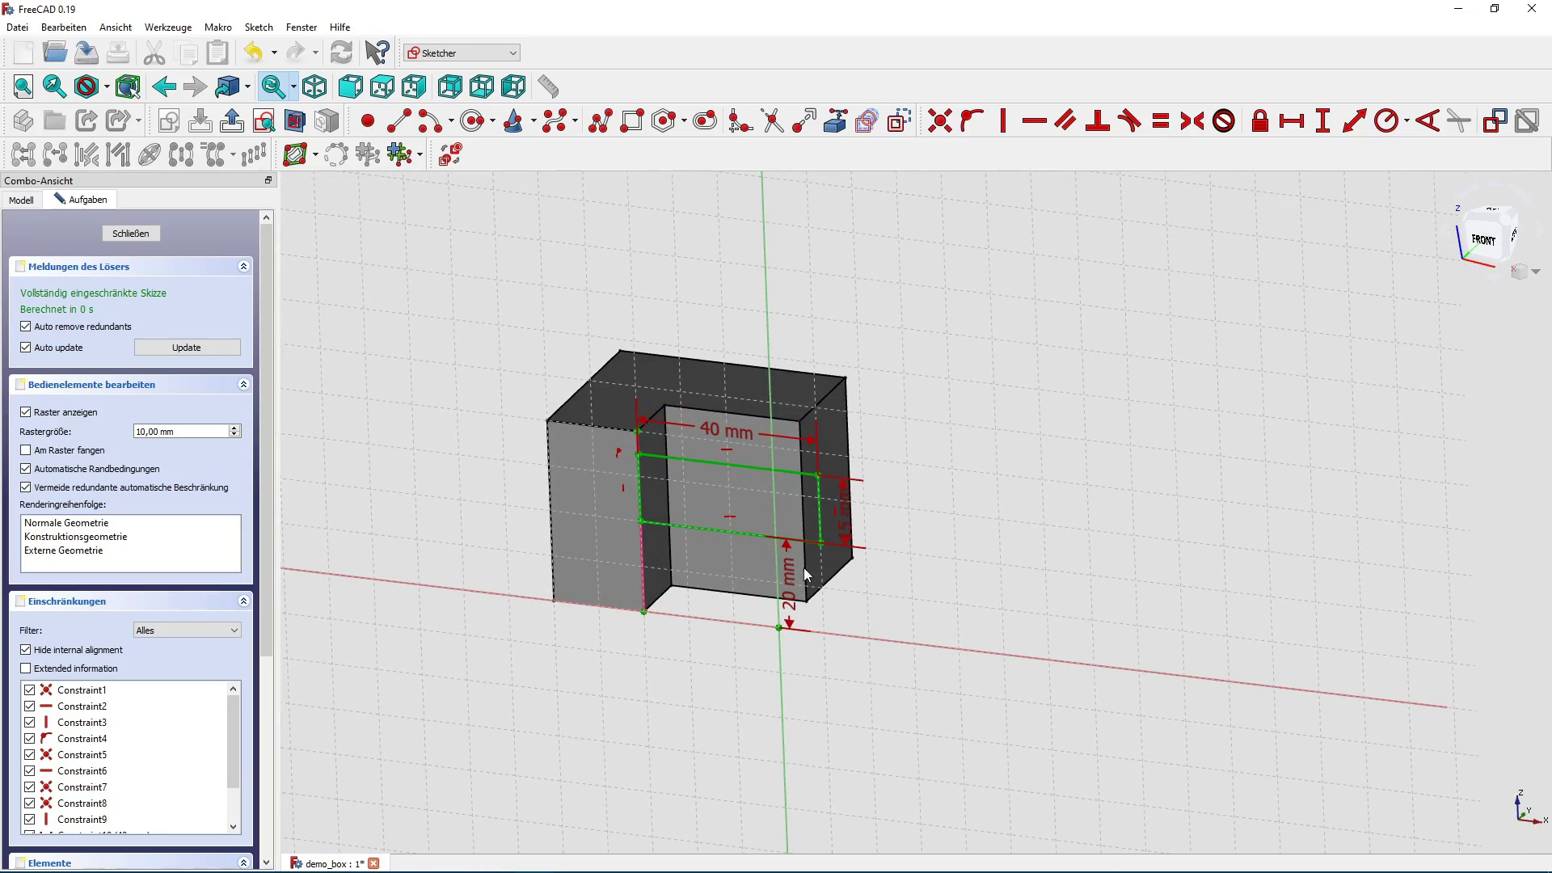
{"action": "middle_click_drag", "start_coordinate": [662, 604], "coordinate": [614, 642]}
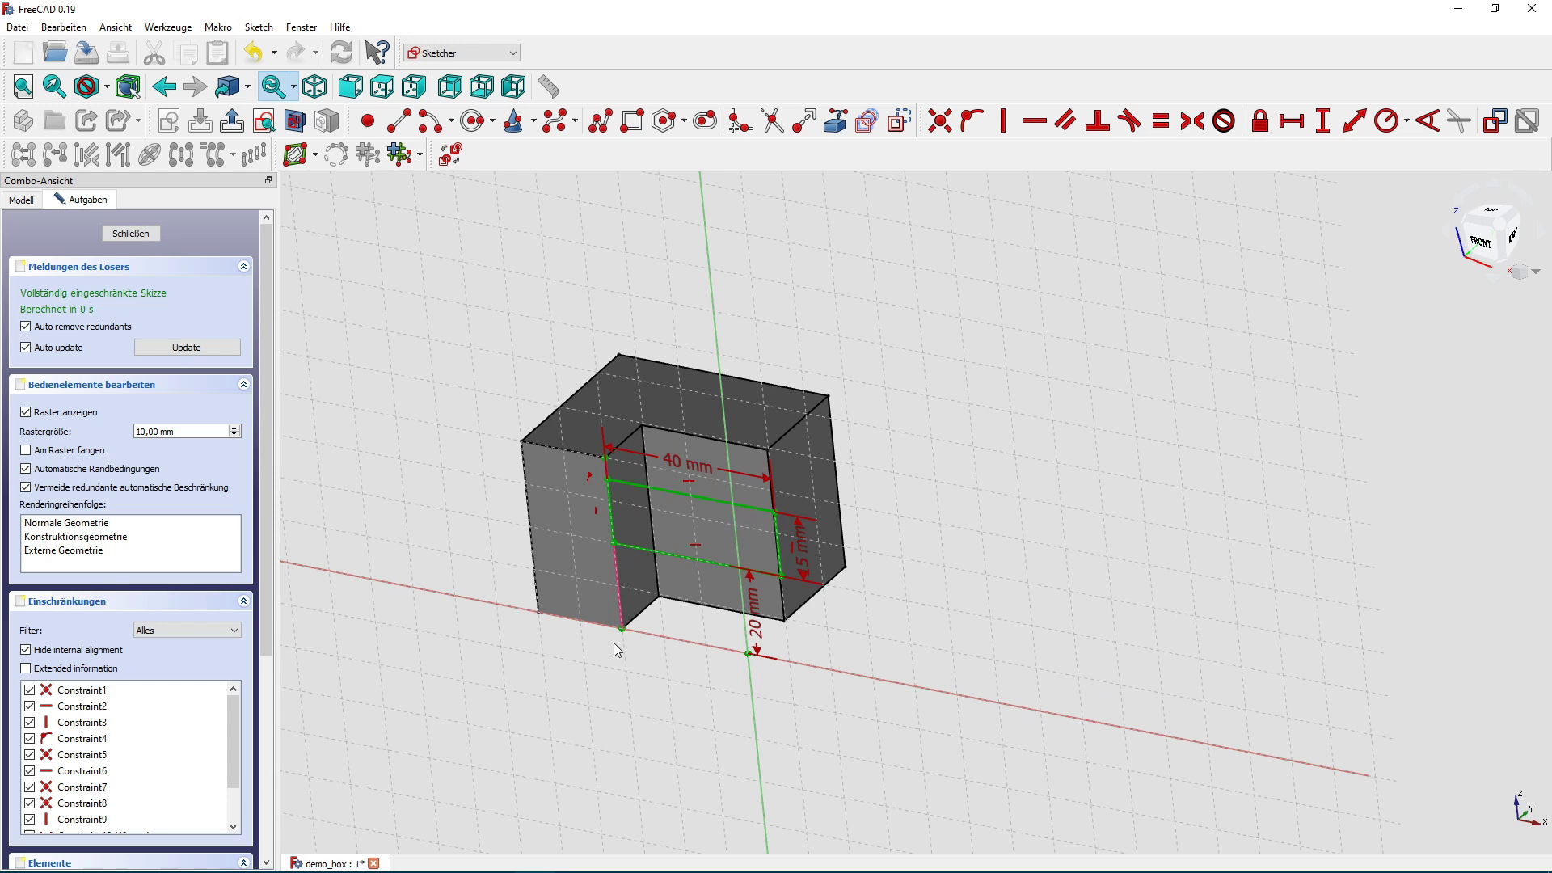
{"action": "left_click", "coordinate": [616, 595]}
{"action": "scroll", "coordinate": [618, 606], "scroll_direction": "up", "scroll_amount": 2}
{"action": "scroll", "coordinate": [623, 621], "scroll_direction": "up", "scroll_amount": 2}
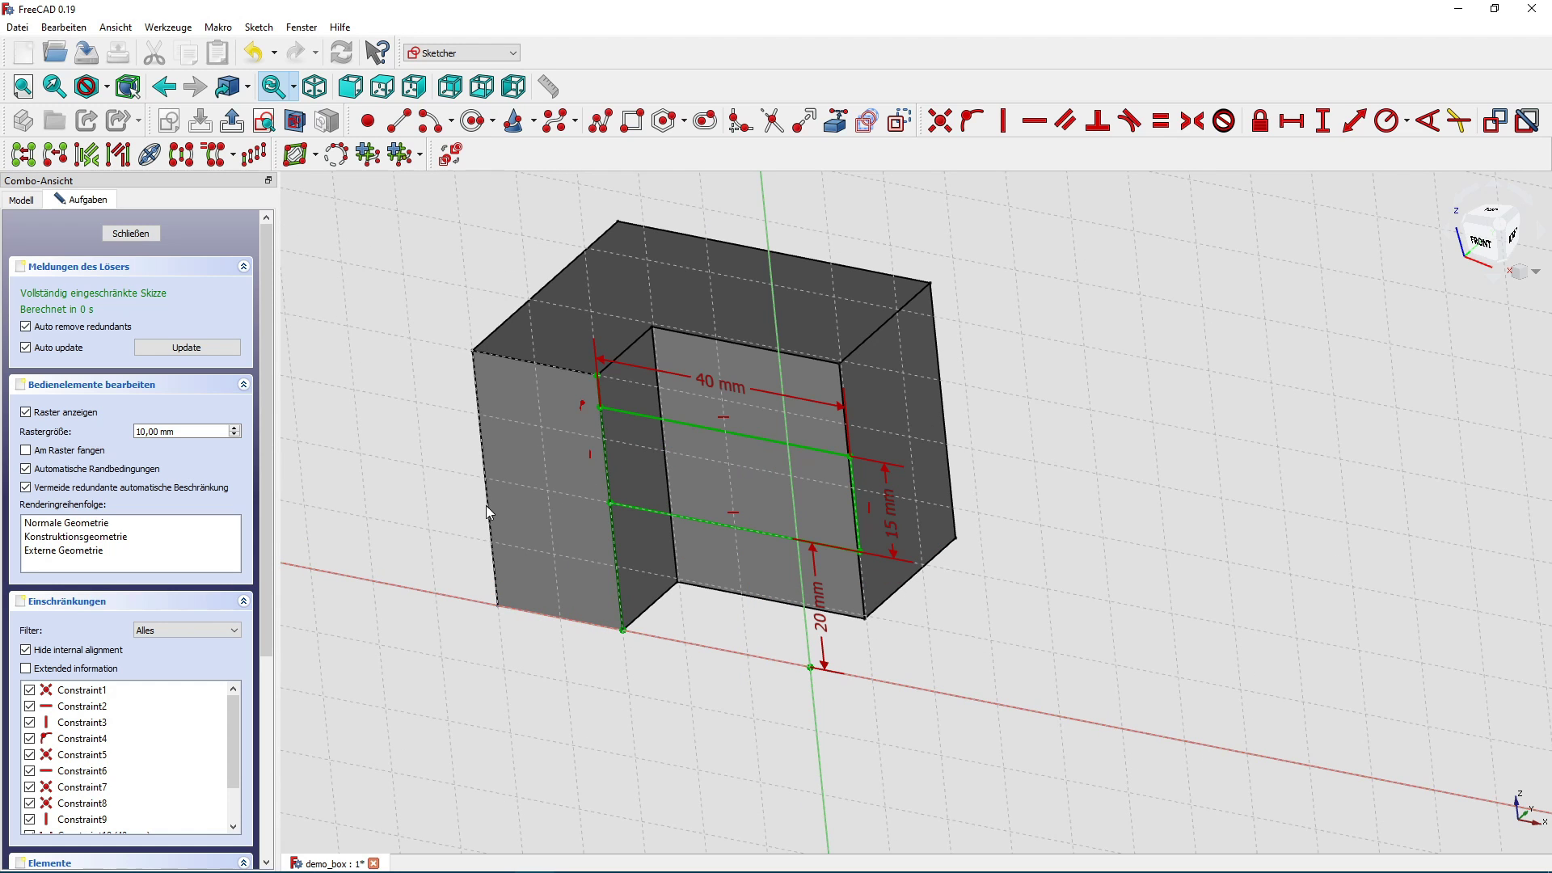
{"action": "left_click", "coordinate": [413, 444]}
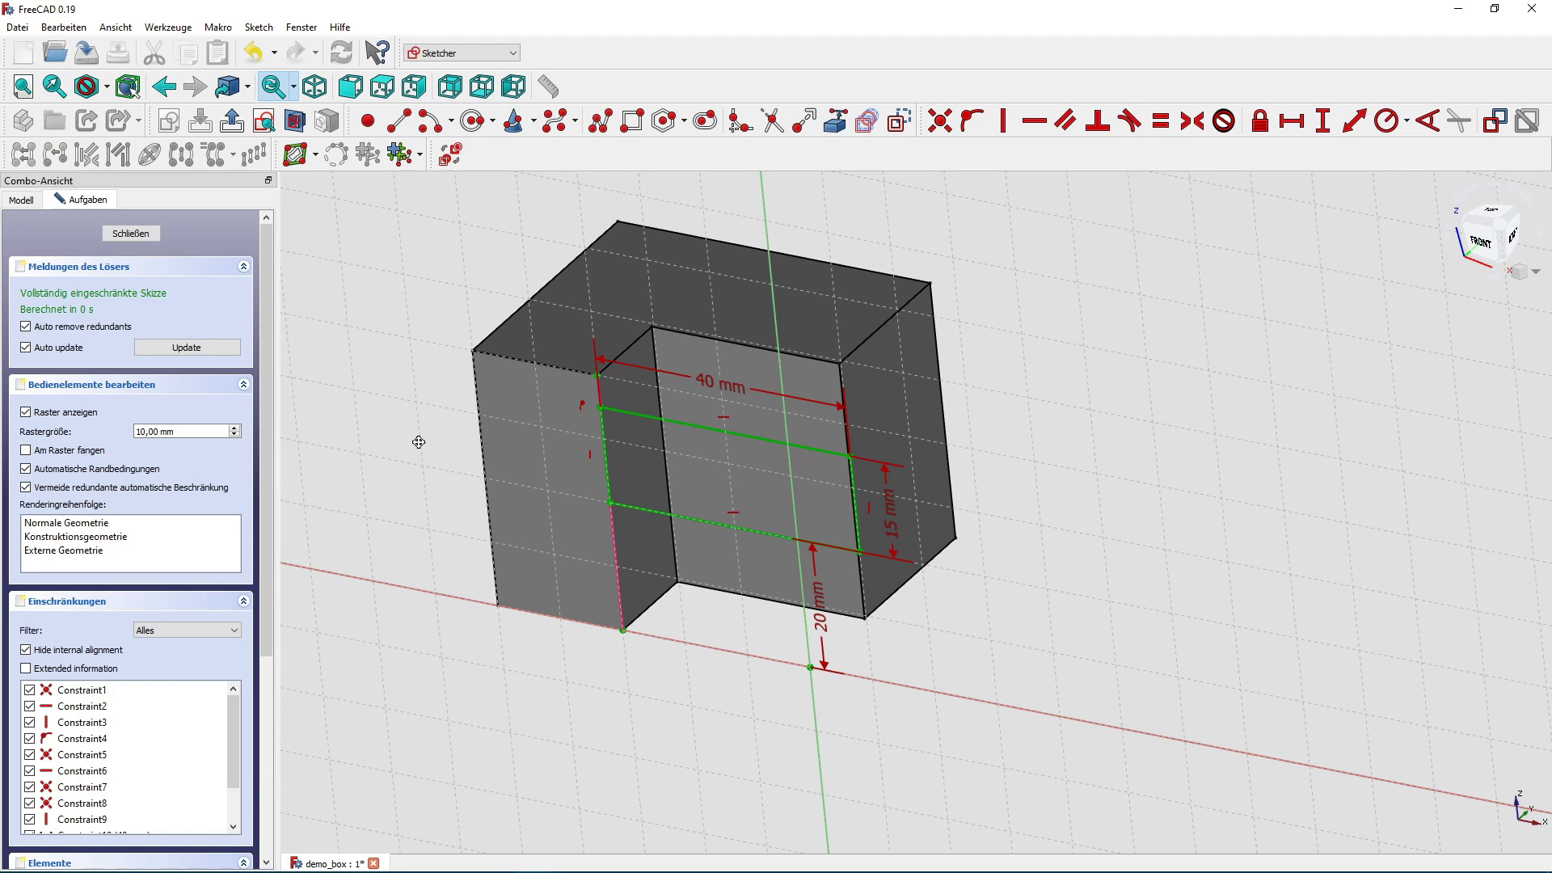
{"action": "mouse_move", "coordinate": [414, 444]}
{"action": "middle_mouse_down"}
{"action": "mouse_move", "coordinate": [492, 466]}
{"action": "mouse_move", "coordinate": [452, 499]}
{"action": "middle_mouse_up"}
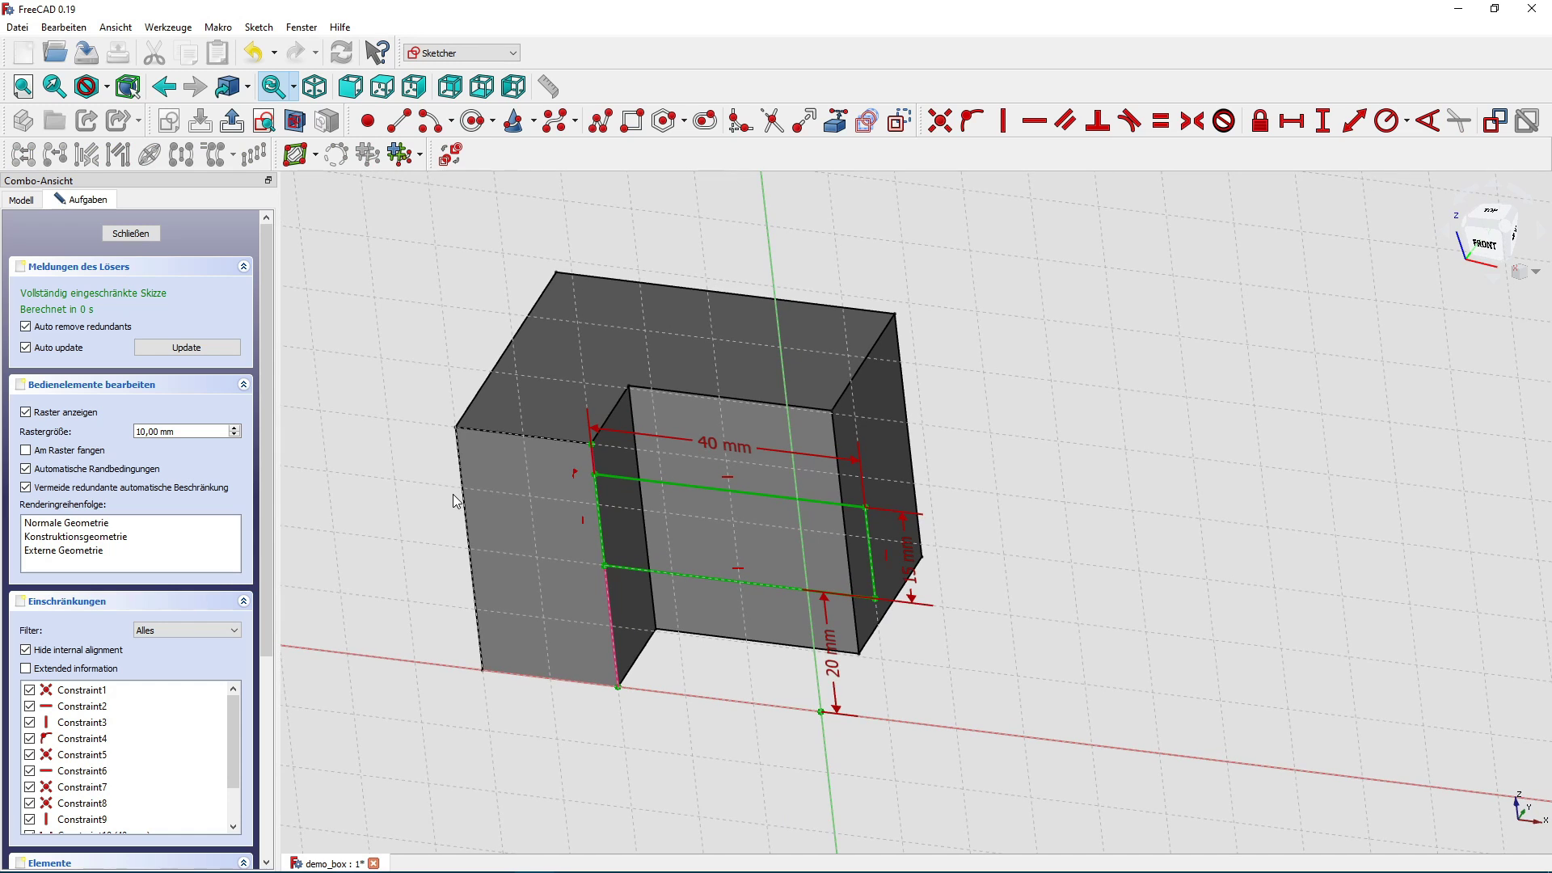
{"action": "middle_click_drag", "start_coordinate": [760, 643], "coordinate": [1194, 608]}
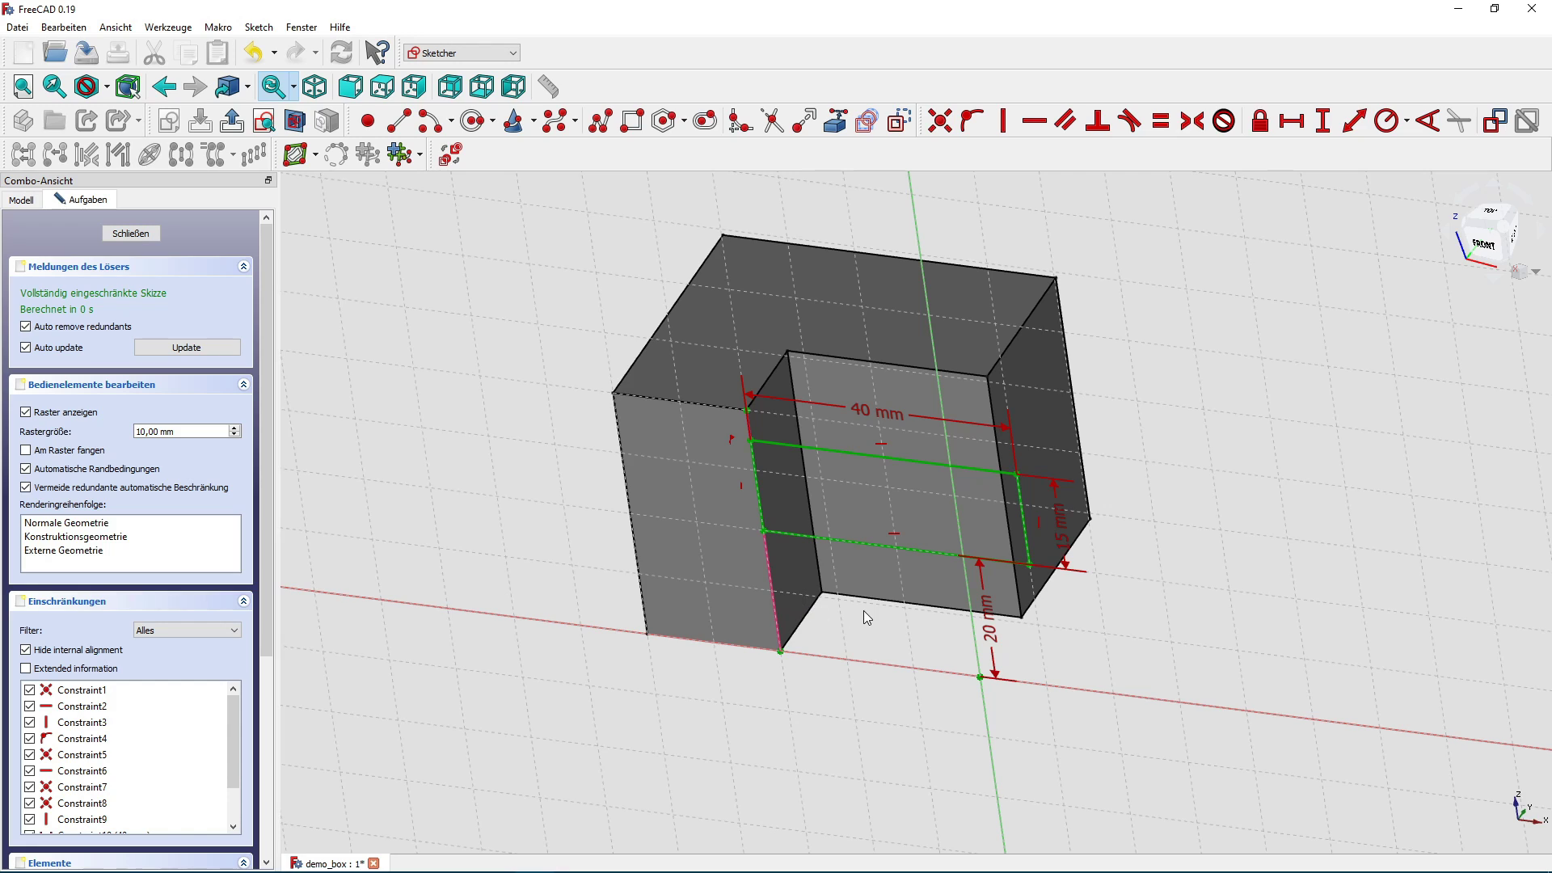
{"action": "left_click", "coordinate": [866, 414]}
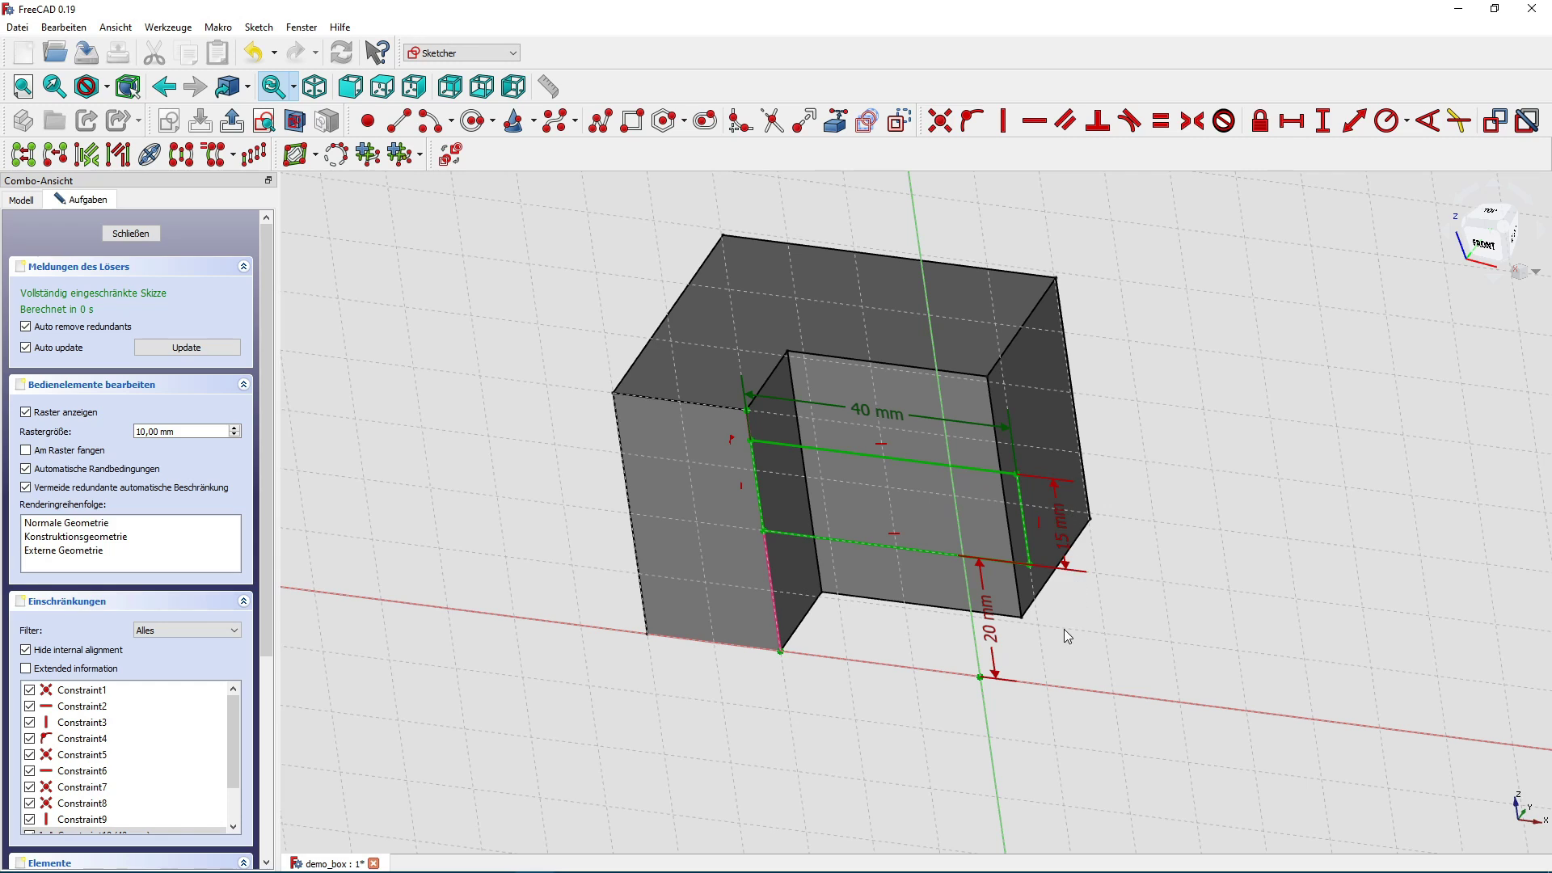
Delete the 20 mm offset dimension and the point-on-object constraint from the rectangle.
{"action": "left_click", "coordinate": [1000, 637]}
{"action": "key", "text": "Delete"}
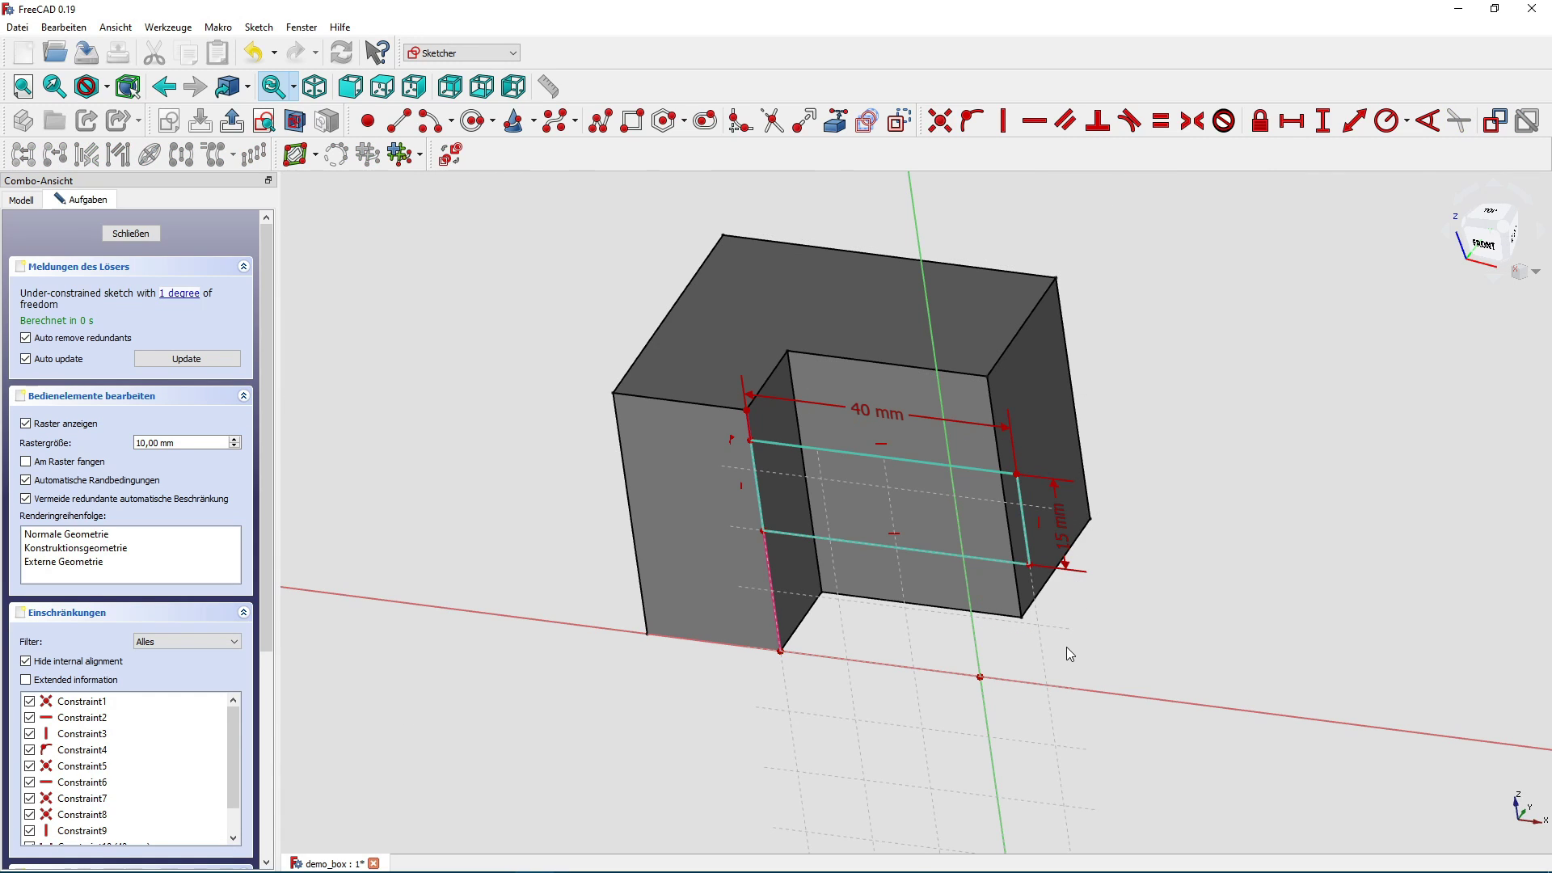
{"action": "left_click", "coordinate": [734, 441]}
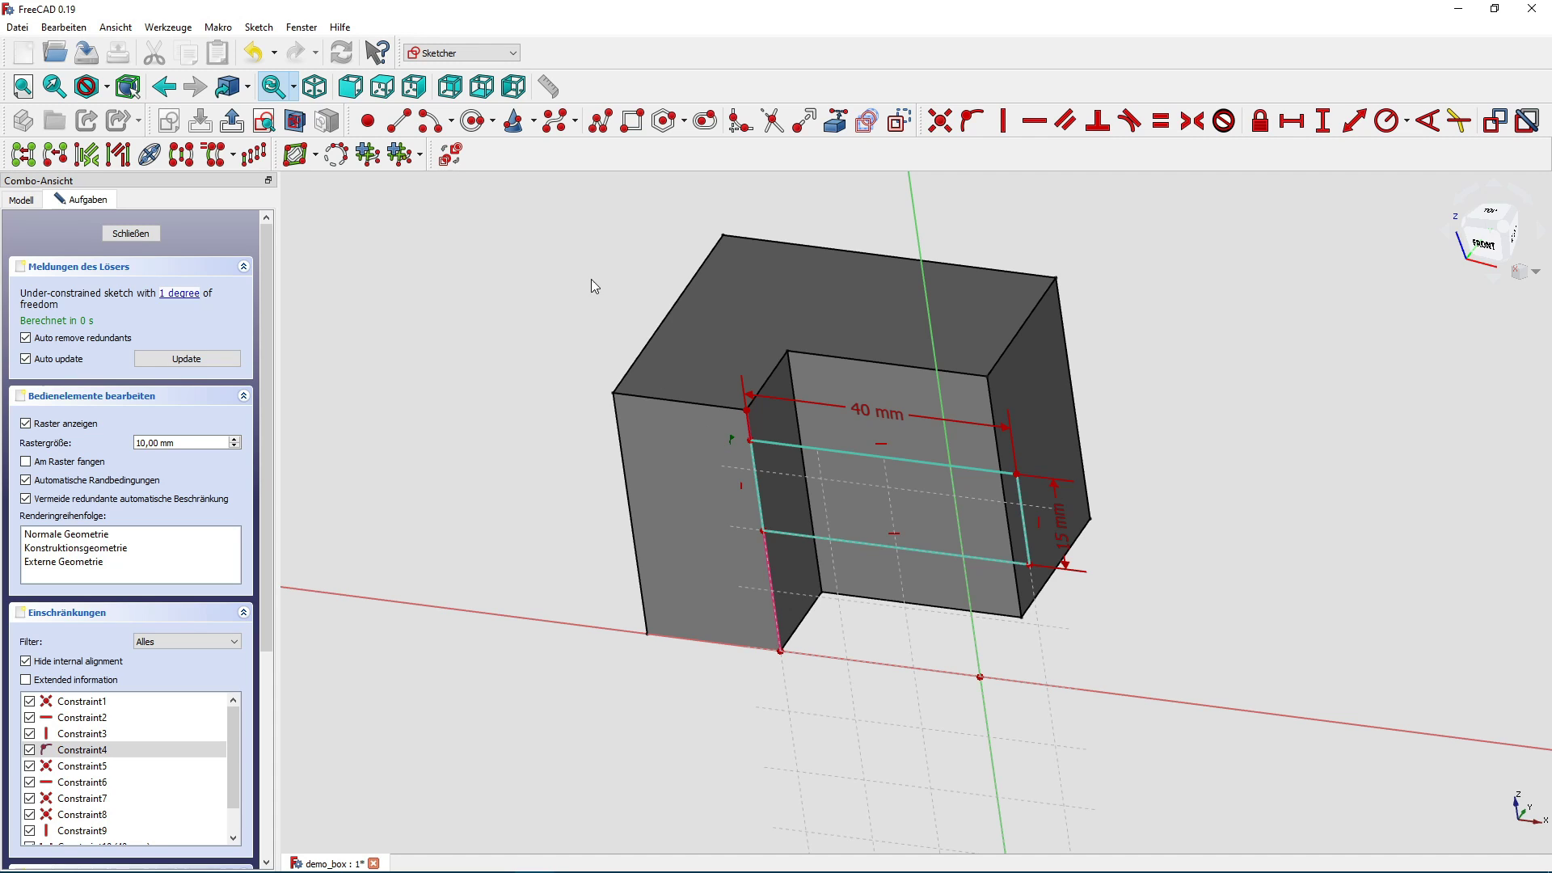
{"action": "left_click", "coordinate": [1479, 245]}
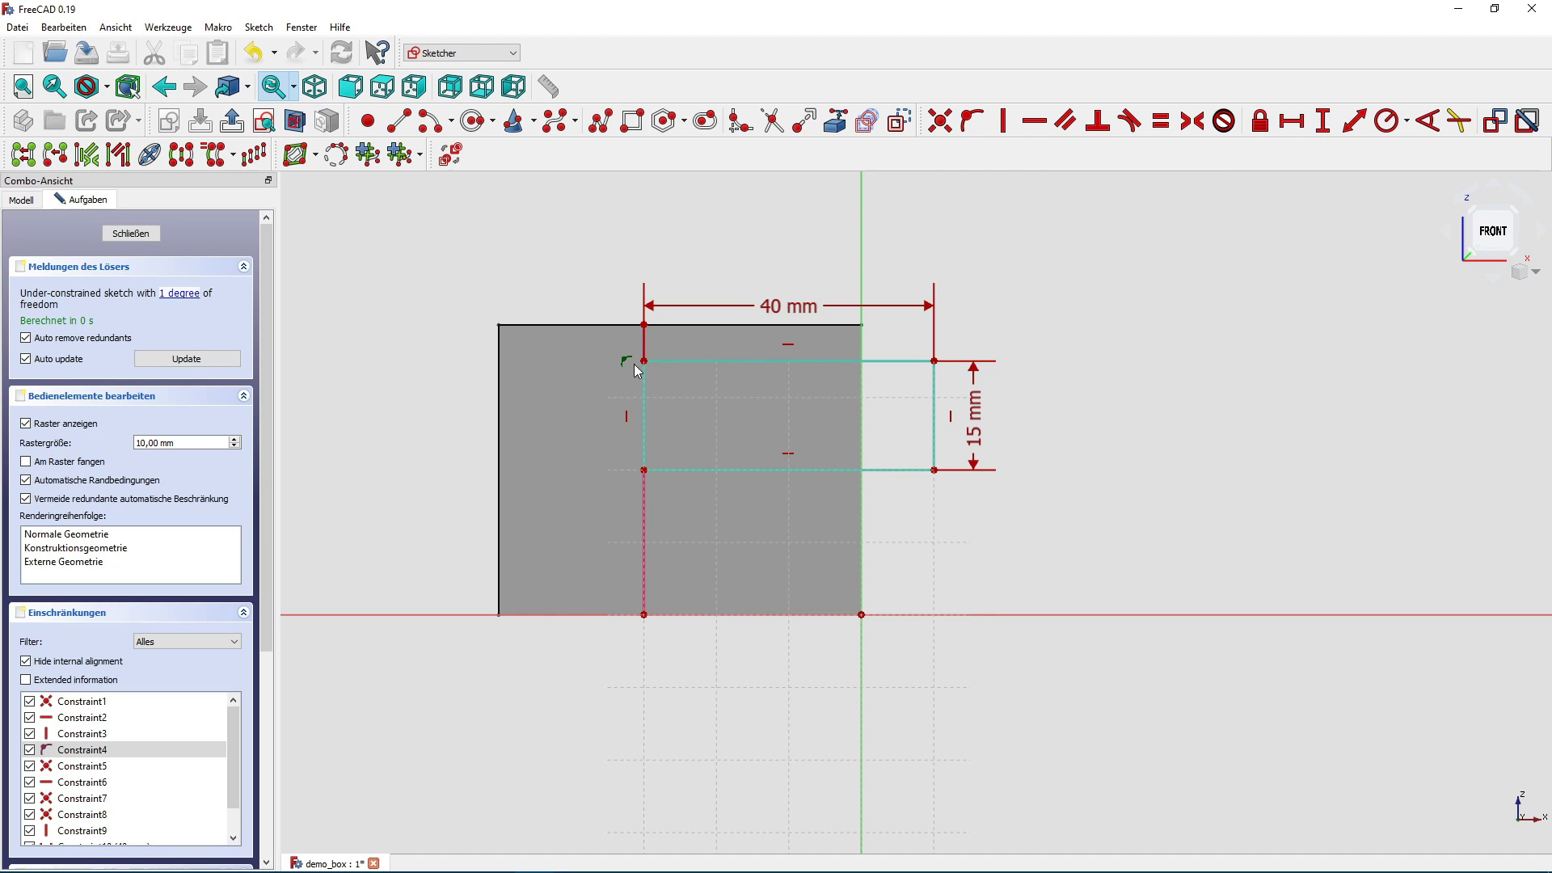
{"action": "left_click", "coordinate": [622, 316]}
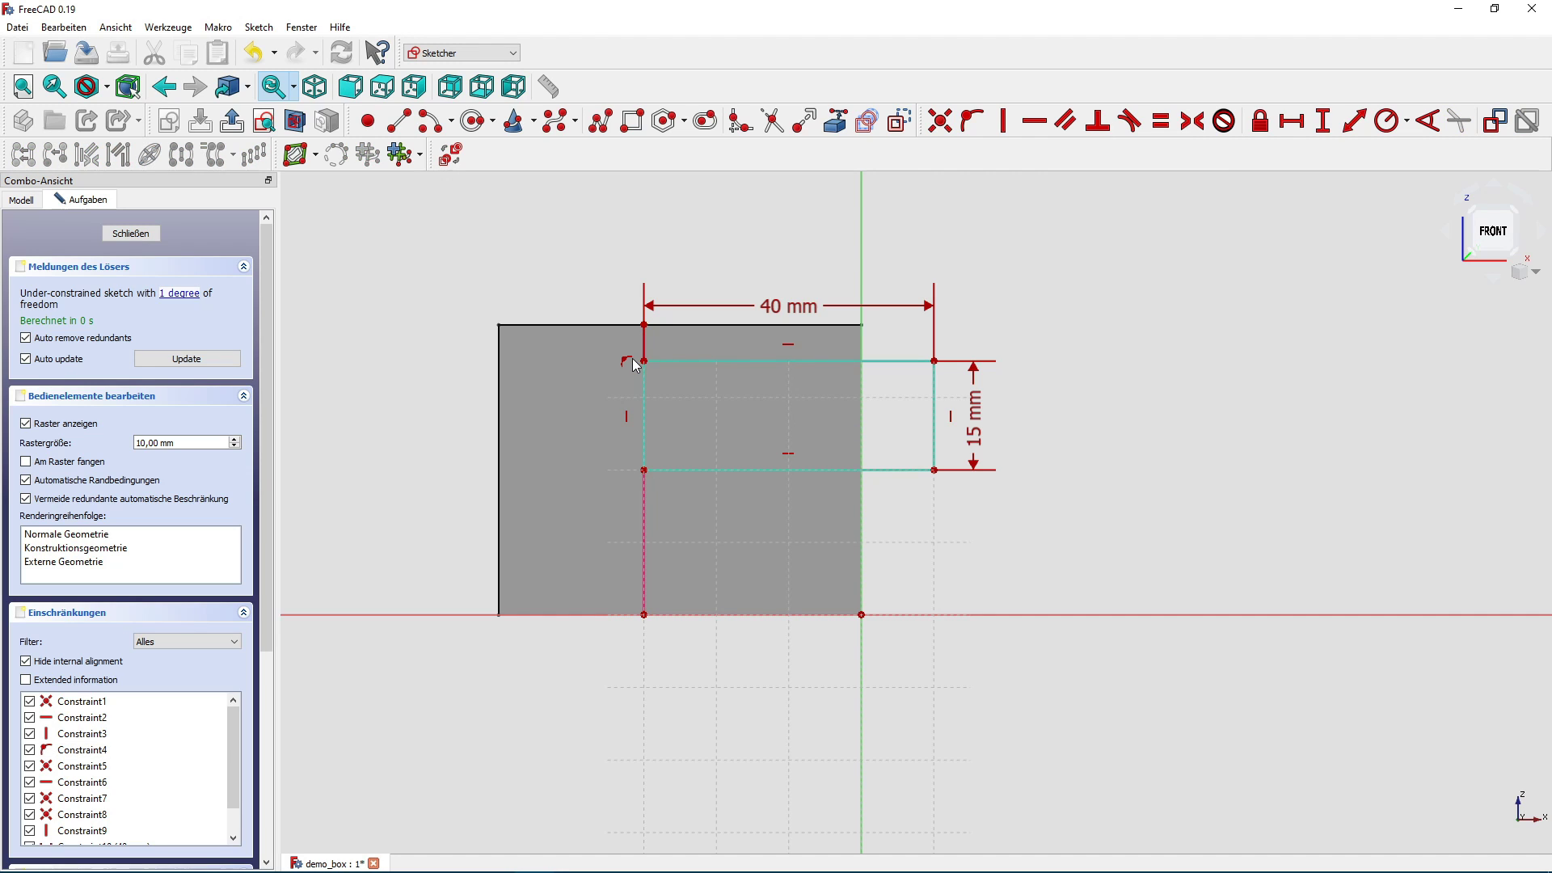
{"action": "key", "text": "Delete"}
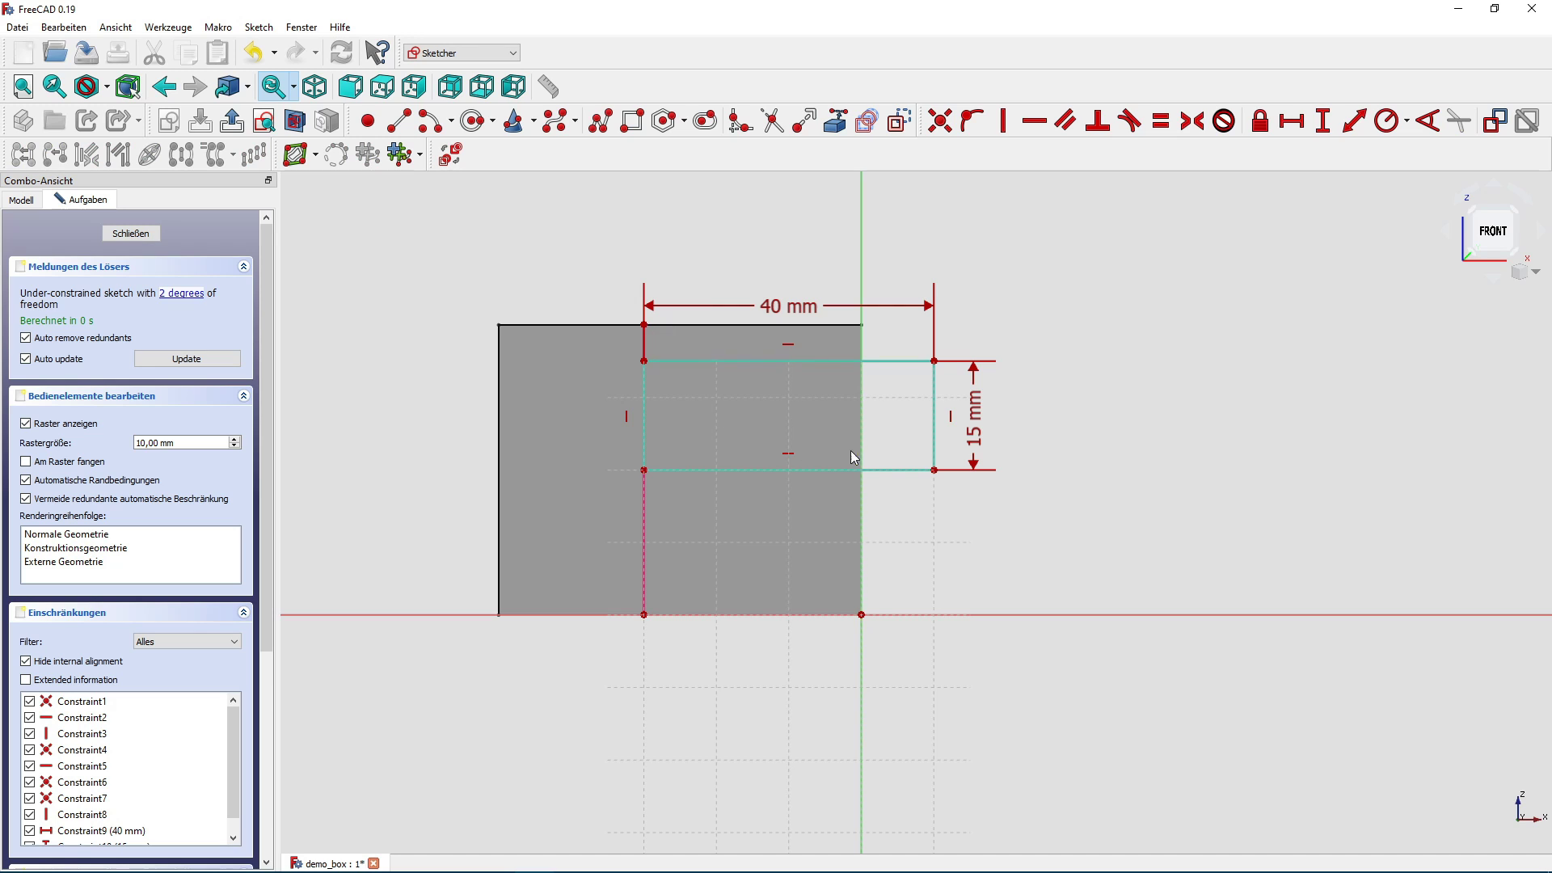
Drag the pocket rectangle left until it lines up with the box's left edge.
{"action": "left_click_drag", "start_coordinate": [900, 361], "coordinate": [781, 397]}
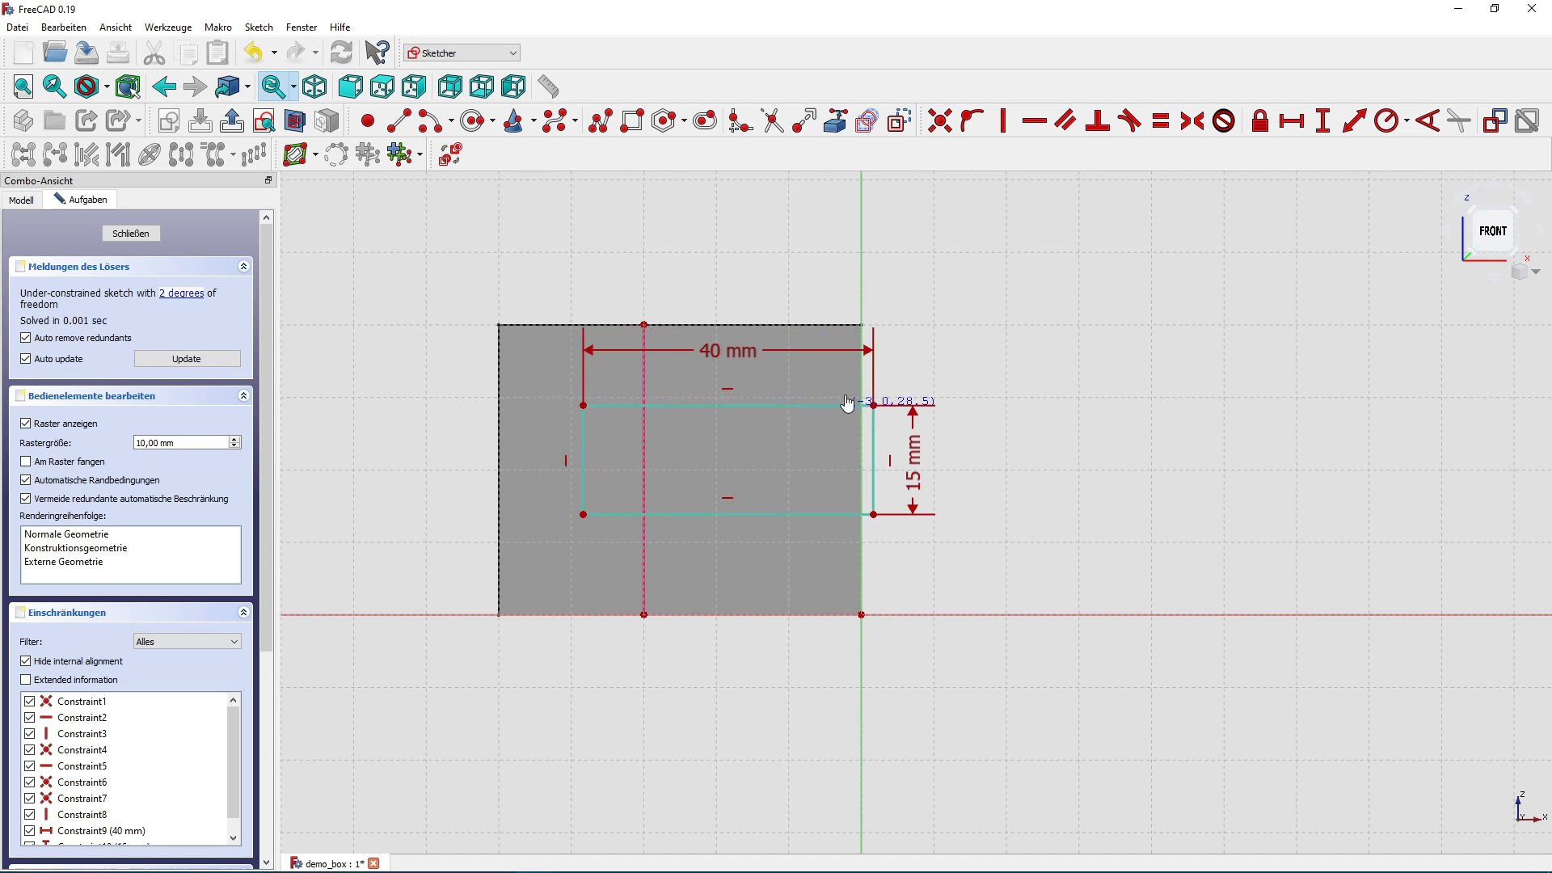
{"action": "left_click_drag", "start_coordinate": [781, 397], "coordinate": [787, 396]}
{"action": "mouse_move", "coordinate": [970, 424]}
{"action": "middle_mouse_down"}
{"action": "mouse_move", "coordinate": [932, 454]}
{"action": "mouse_move", "coordinate": [952, 474]}
{"action": "mouse_move", "coordinate": [742, 549]}
{"action": "middle_mouse_up"}
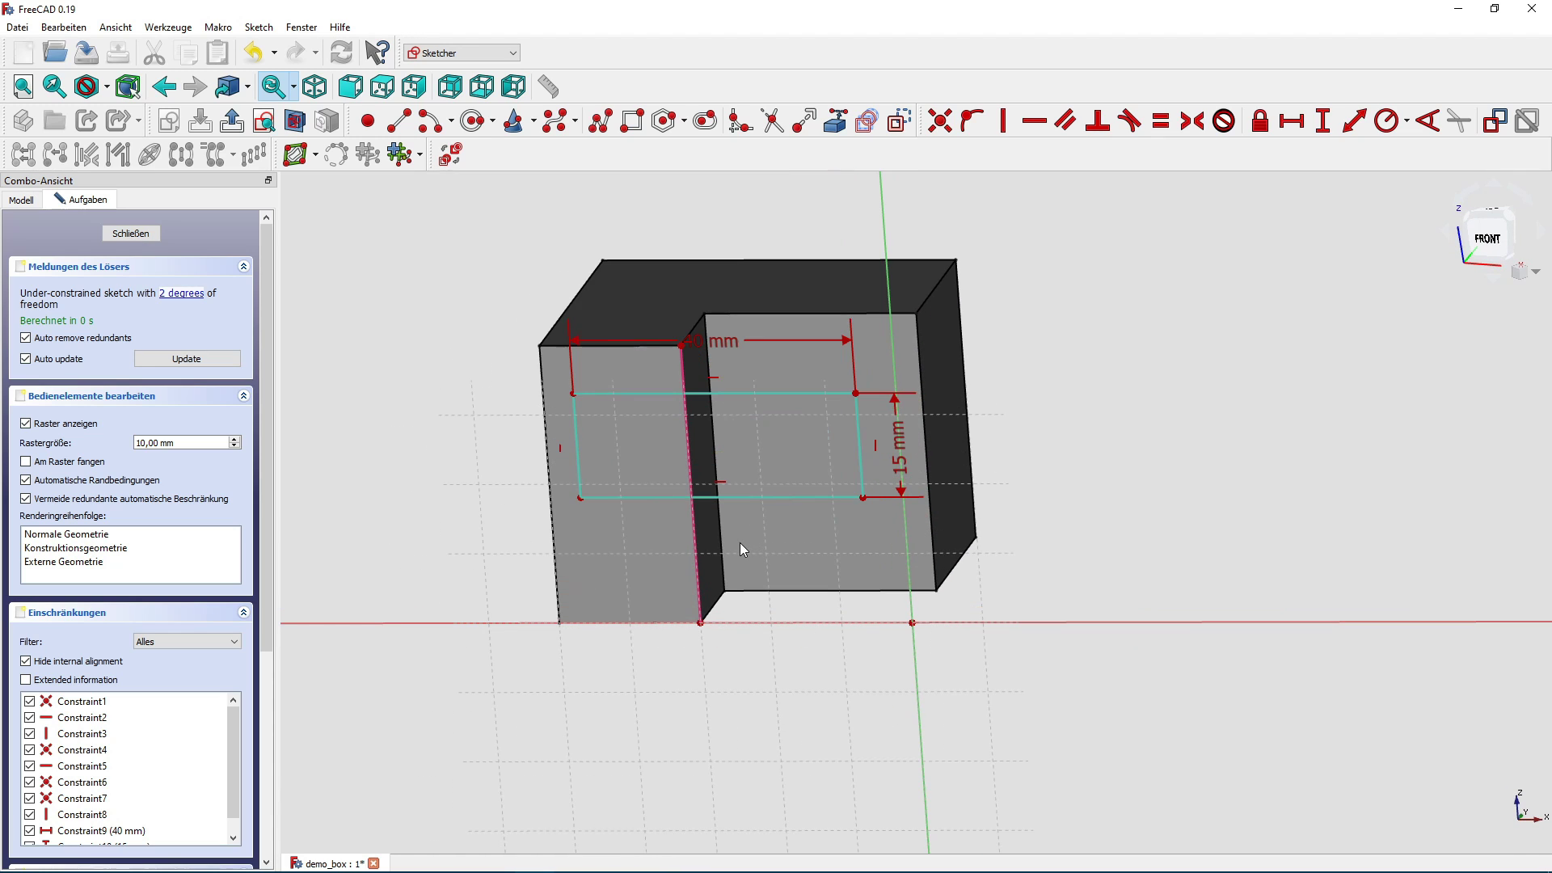
{"action": "left_click", "coordinate": [696, 520]}
{"action": "left_click", "coordinate": [696, 520]}
{"action": "middle_click_drag", "start_coordinate": [817, 574], "coordinate": [734, 592]}
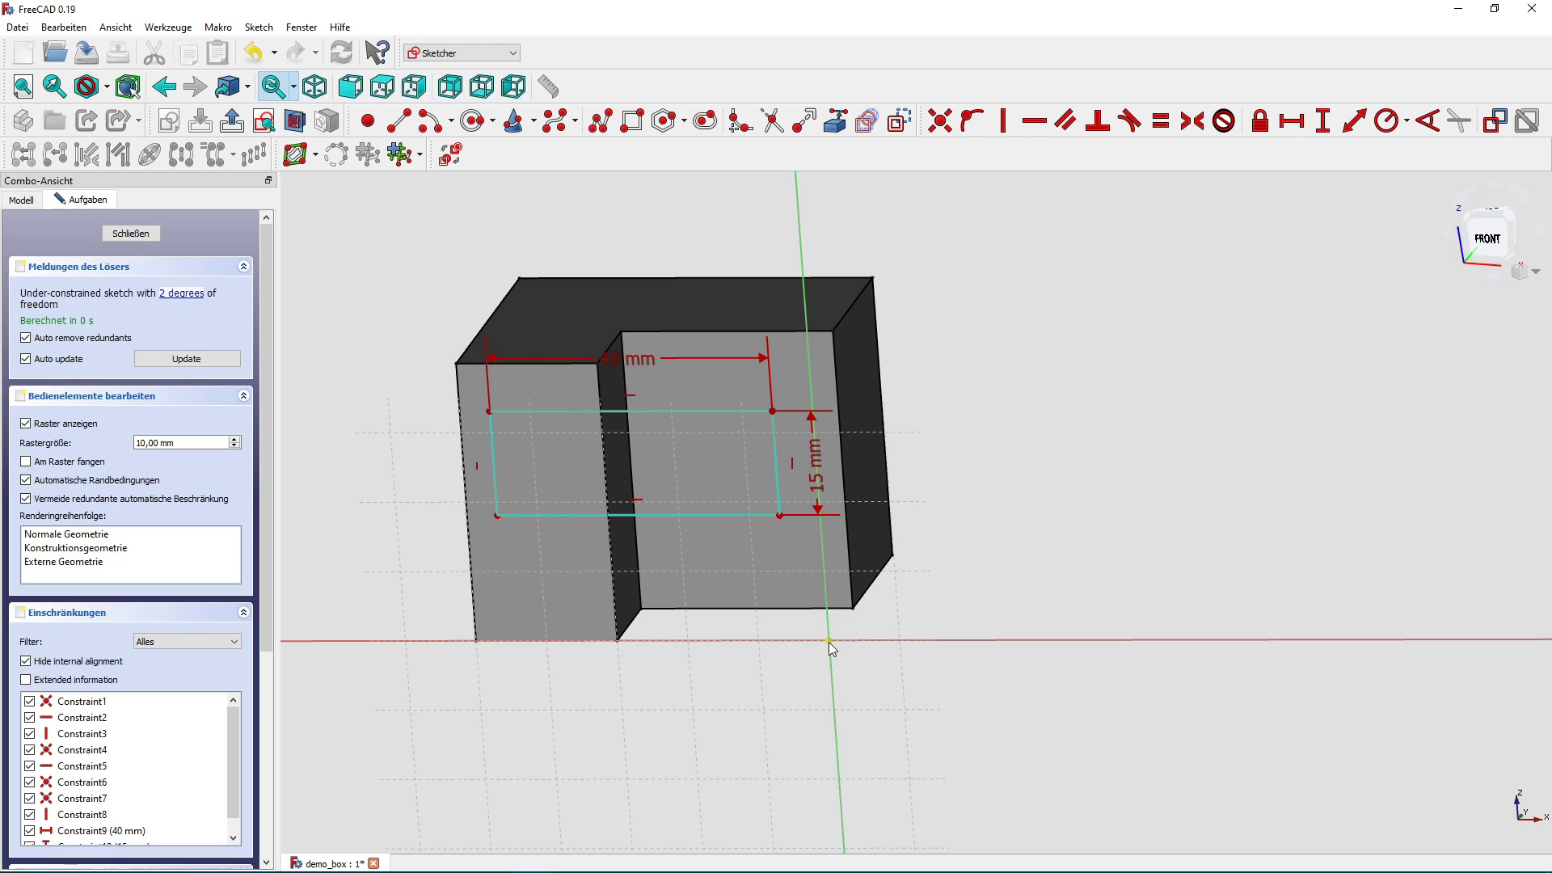
{"action": "left_click", "coordinate": [1487, 238]}
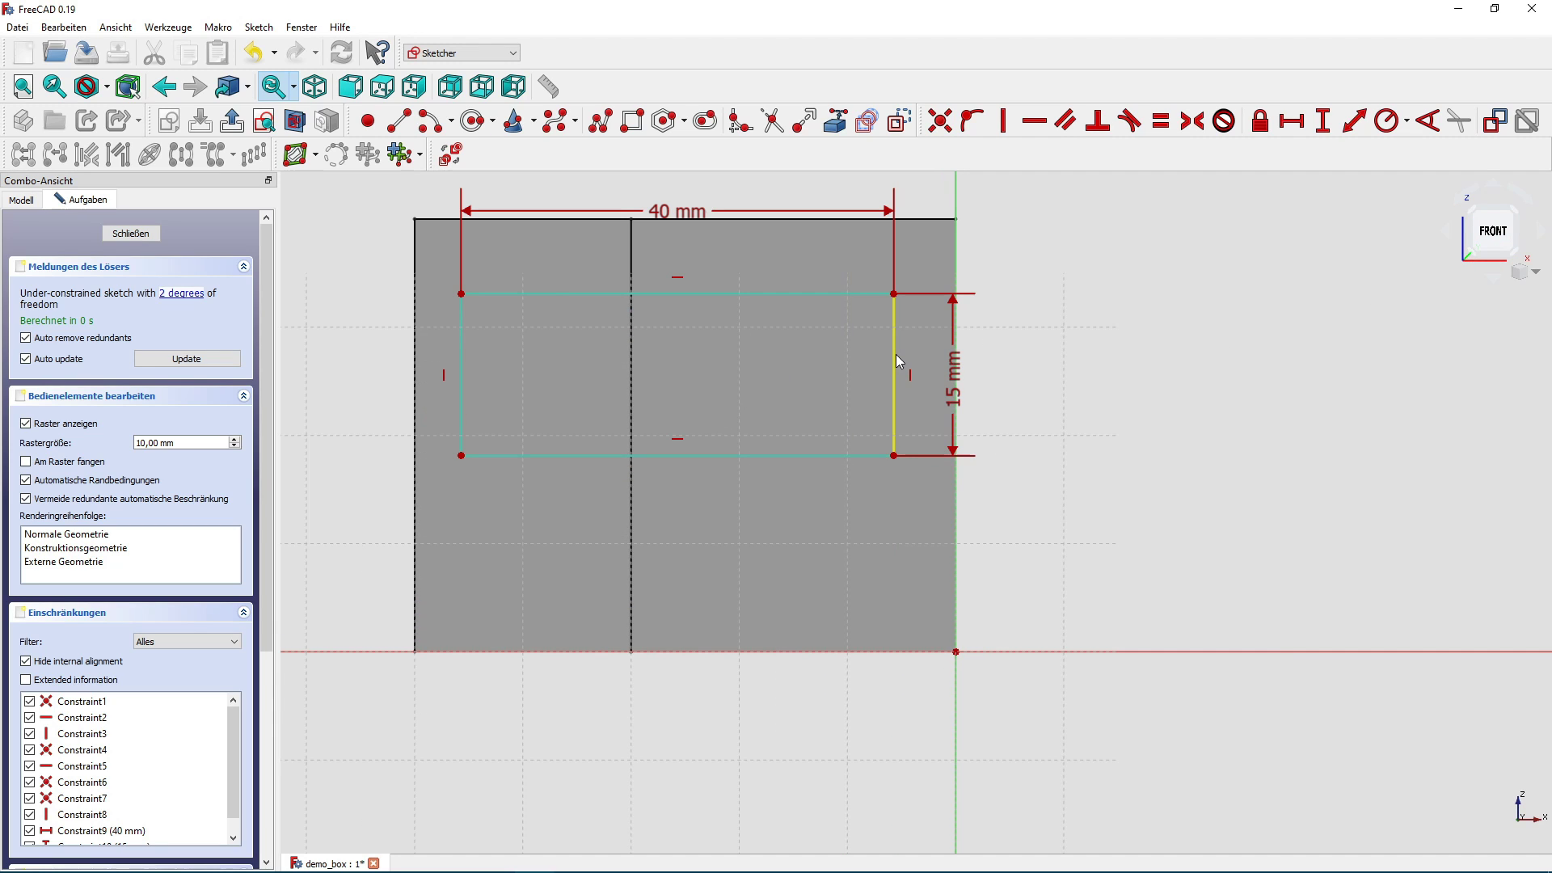
{"action": "left_click_drag", "start_coordinate": [894, 355], "coordinate": [853, 365]}
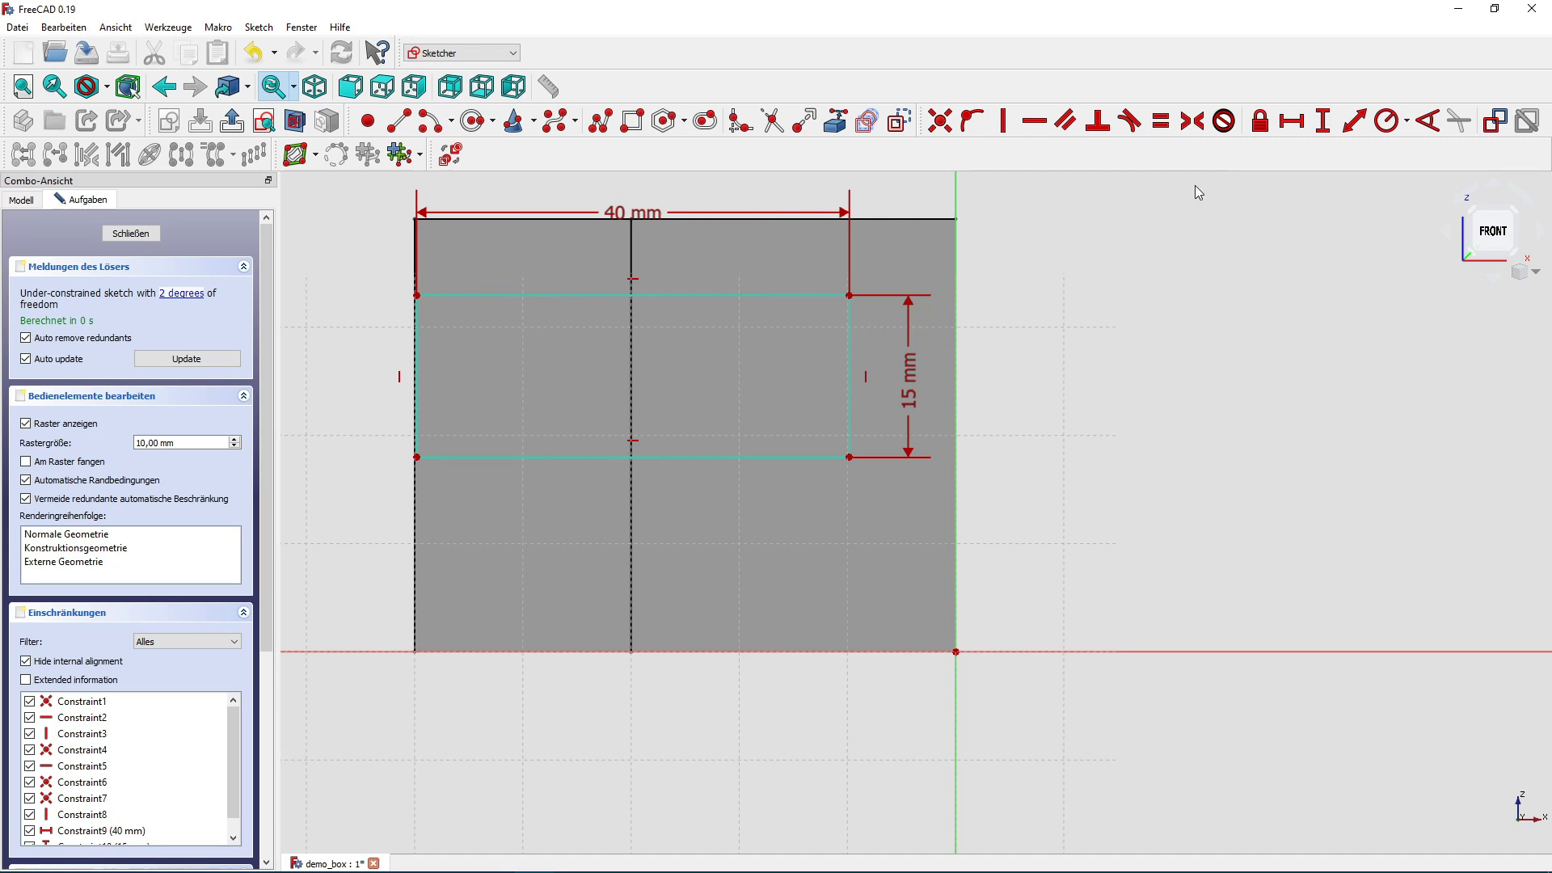
Constrain the rectangle corners 50 mm horizontally and 20 mm vertically from the origin.
{"action": "left_click", "coordinate": [1291, 120]}
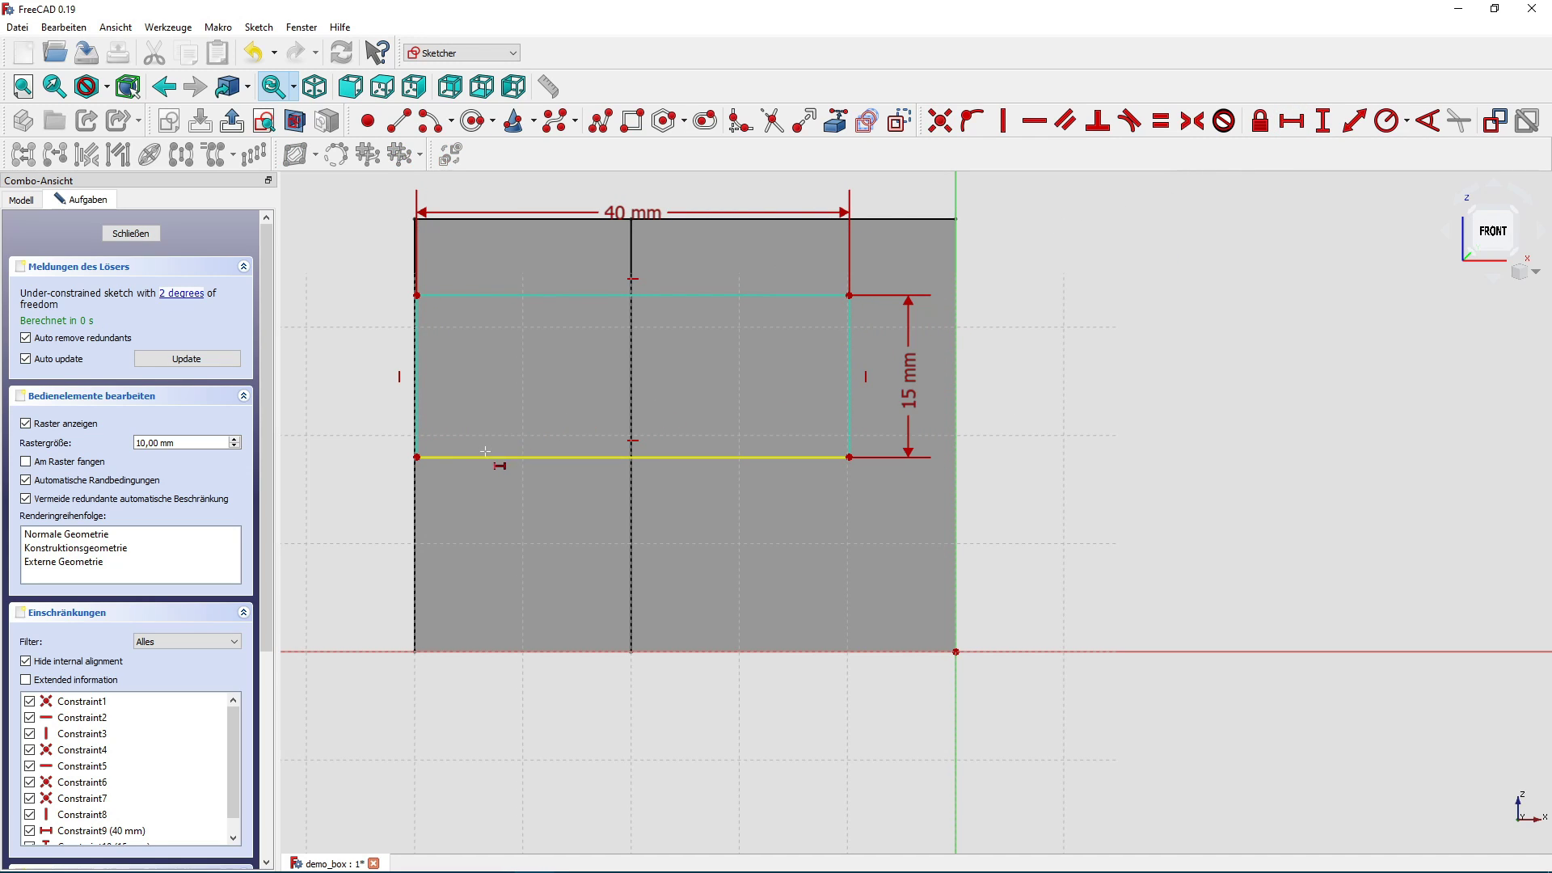
{"action": "left_click", "coordinate": [416, 457]}
{"action": "left_click", "coordinate": [955, 651]}
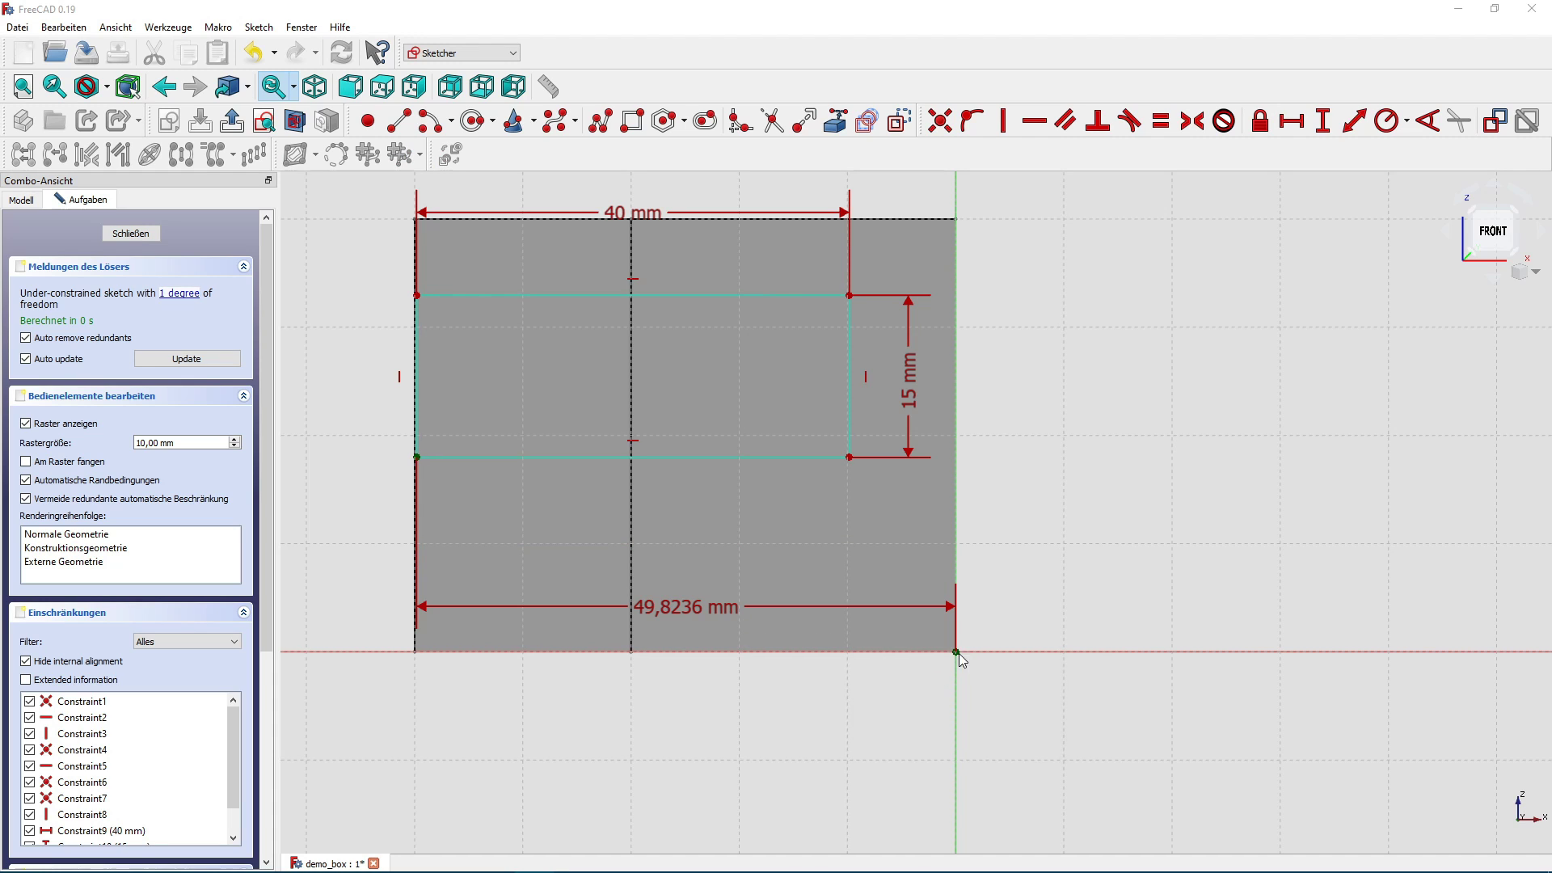
{"action": "type", "text": "50"}
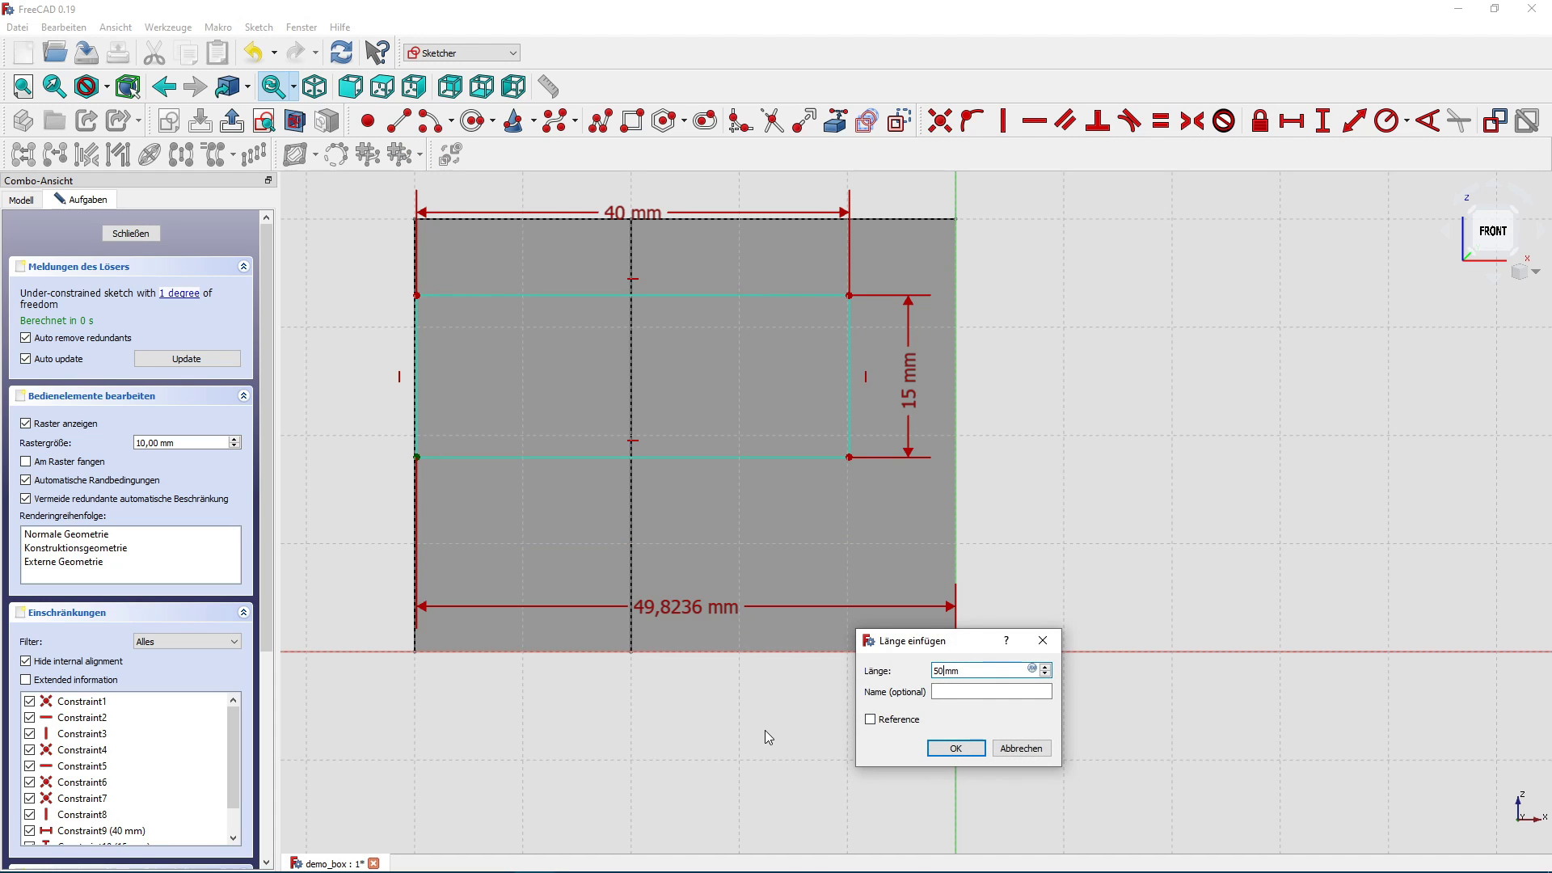
{"action": "key", "text": "Return"}
{"action": "left_click", "coordinate": [1323, 121]}
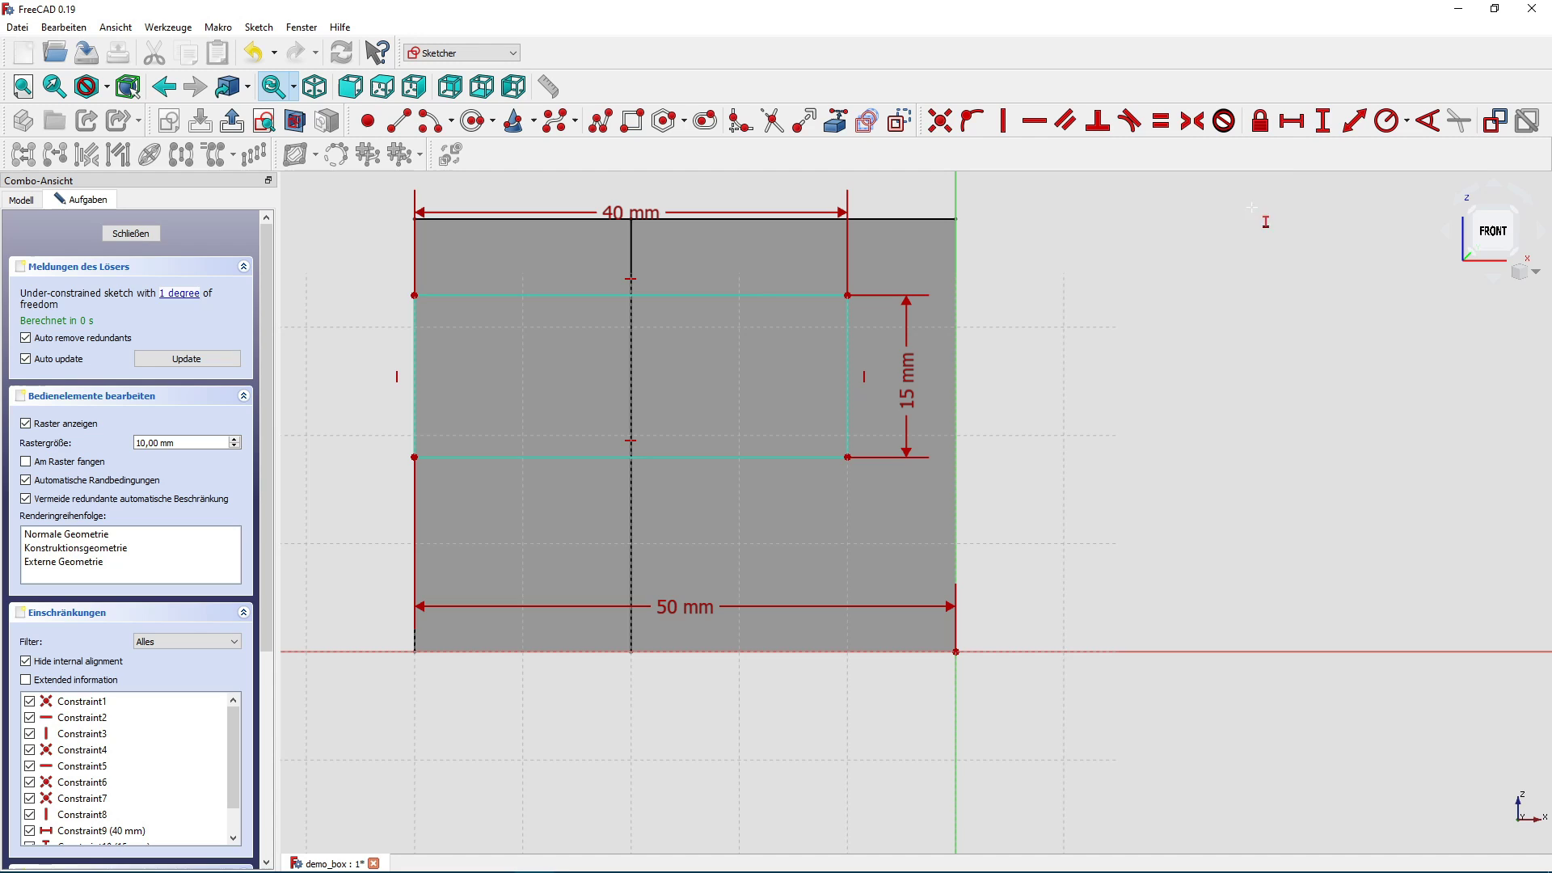
{"action": "left_click", "coordinate": [847, 457]}
{"action": "left_click", "coordinate": [956, 651]}
{"action": "type", "text": "20"}
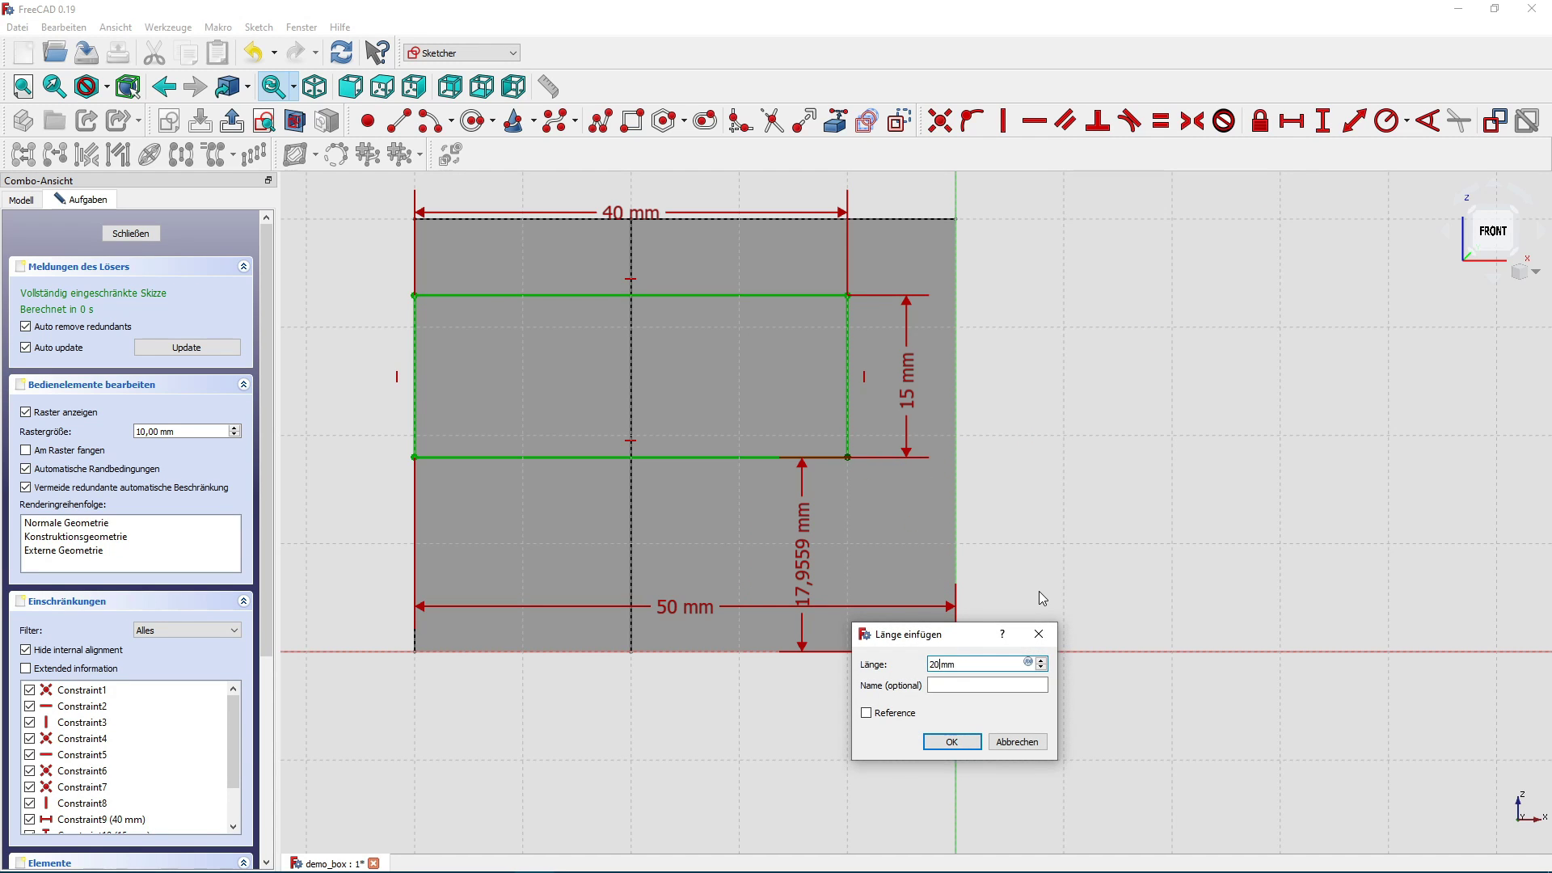
{"action": "key", "text": "Return"}
Close Sketch001 and inspect the recomputed pocket on the body.
{"action": "mouse_move", "coordinate": [1059, 428]}
{"action": "middle_mouse_down"}
{"action": "mouse_move", "coordinate": [1109, 450]}
{"action": "mouse_move", "coordinate": [1052, 485]}
{"action": "middle_mouse_up"}
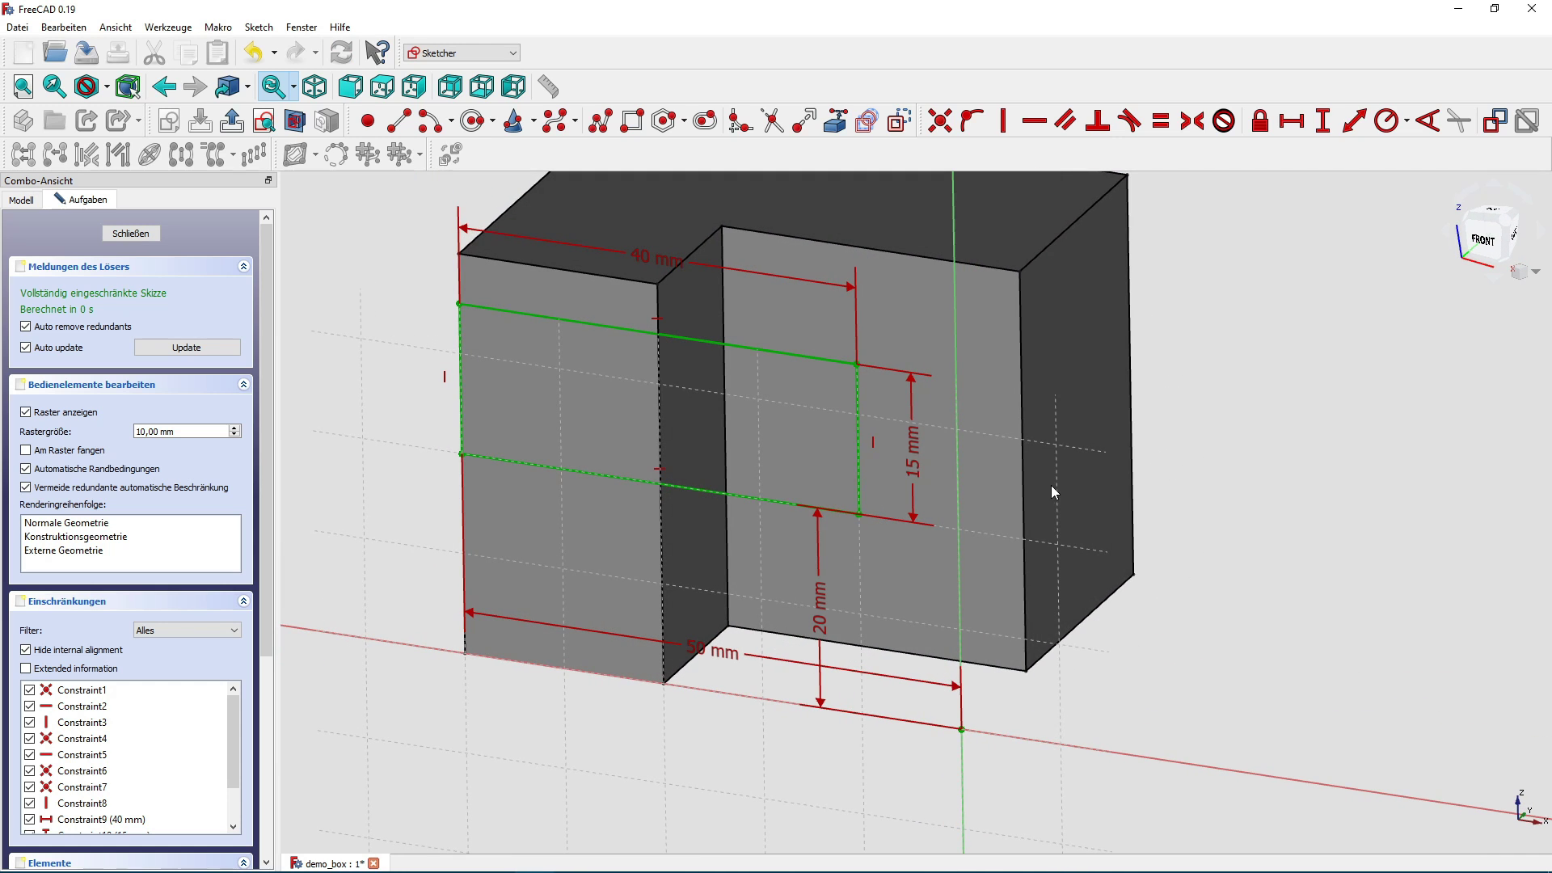
{"action": "scroll", "coordinate": [1060, 470], "scroll_direction": "down", "scroll_amount": 2}
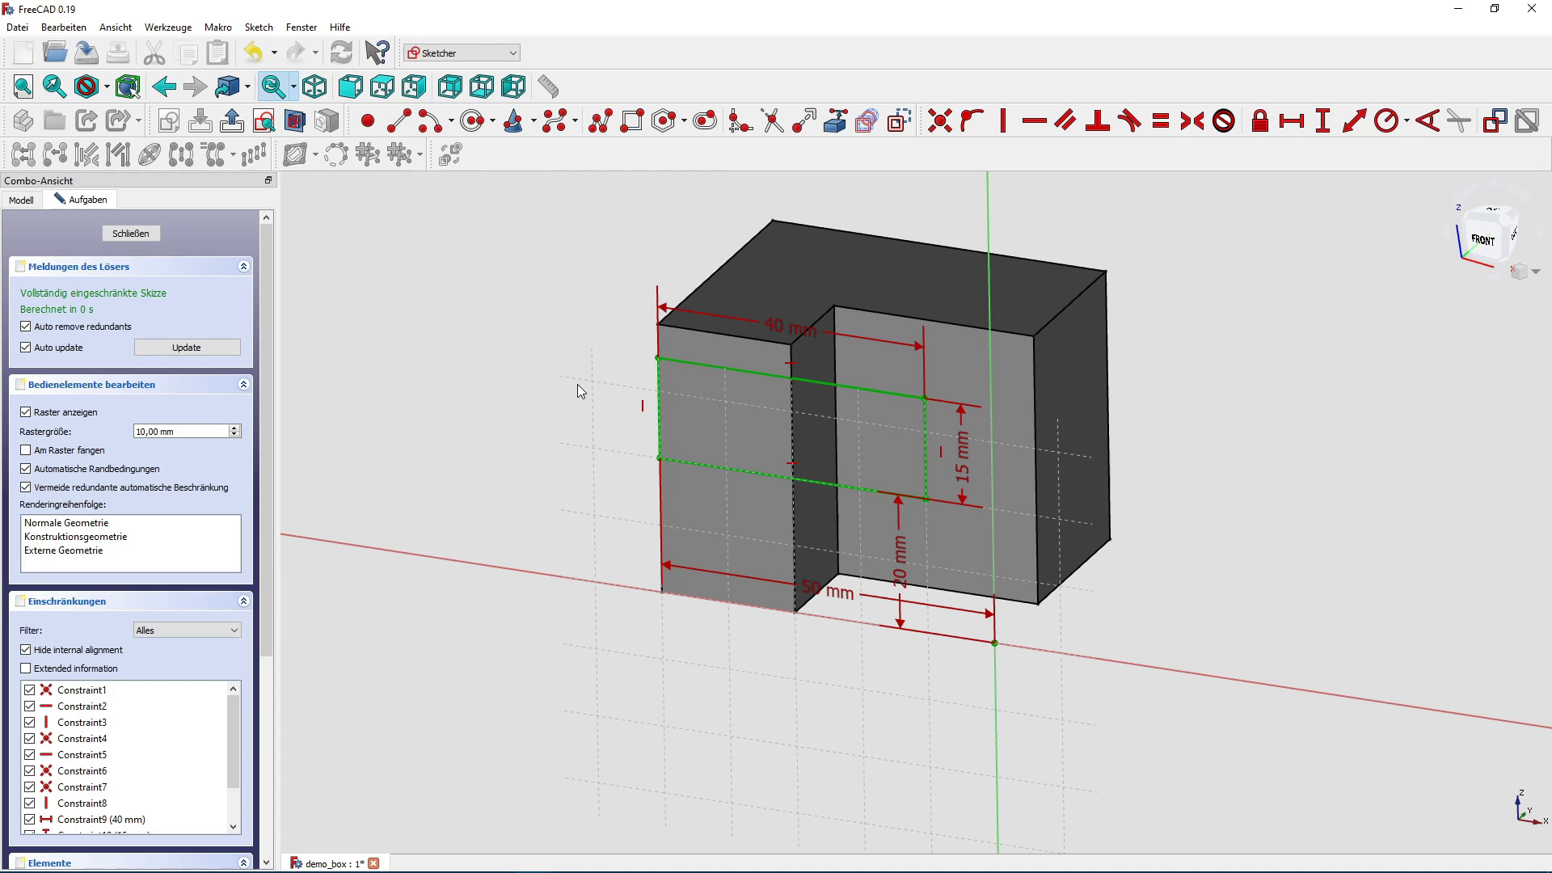
{"action": "left_click", "coordinate": [148, 232]}
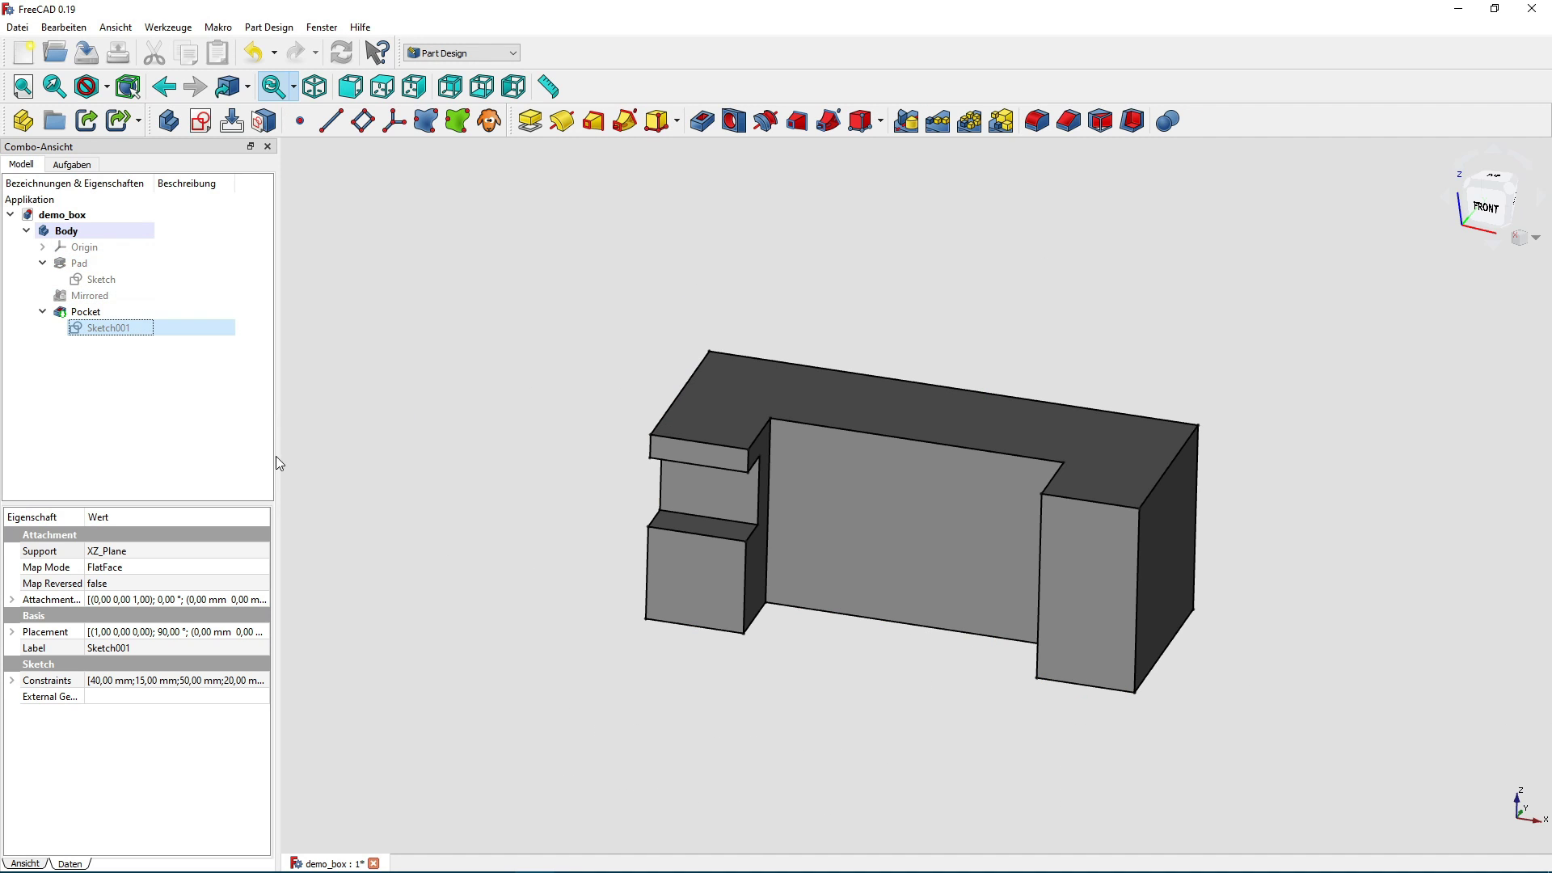
{"action": "middle_click_drag", "start_coordinate": [758, 683], "coordinate": [707, 684]}
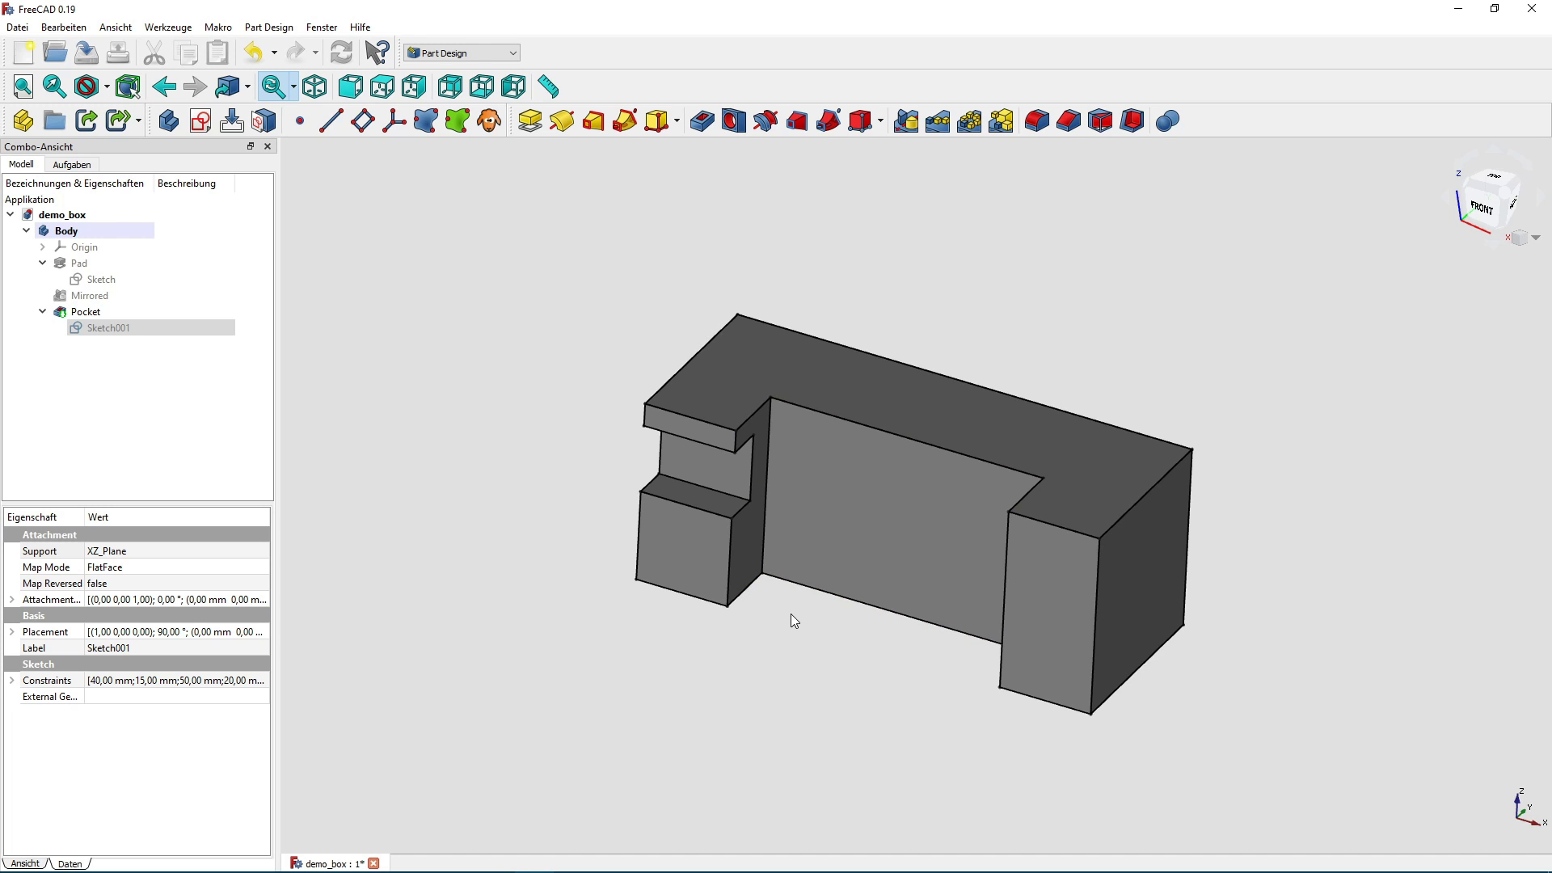
Add an 8 mm sketch fillet to the Pad sketch's top-left corner and close the sketch.
{"action": "double_click", "coordinate": [130, 279]}
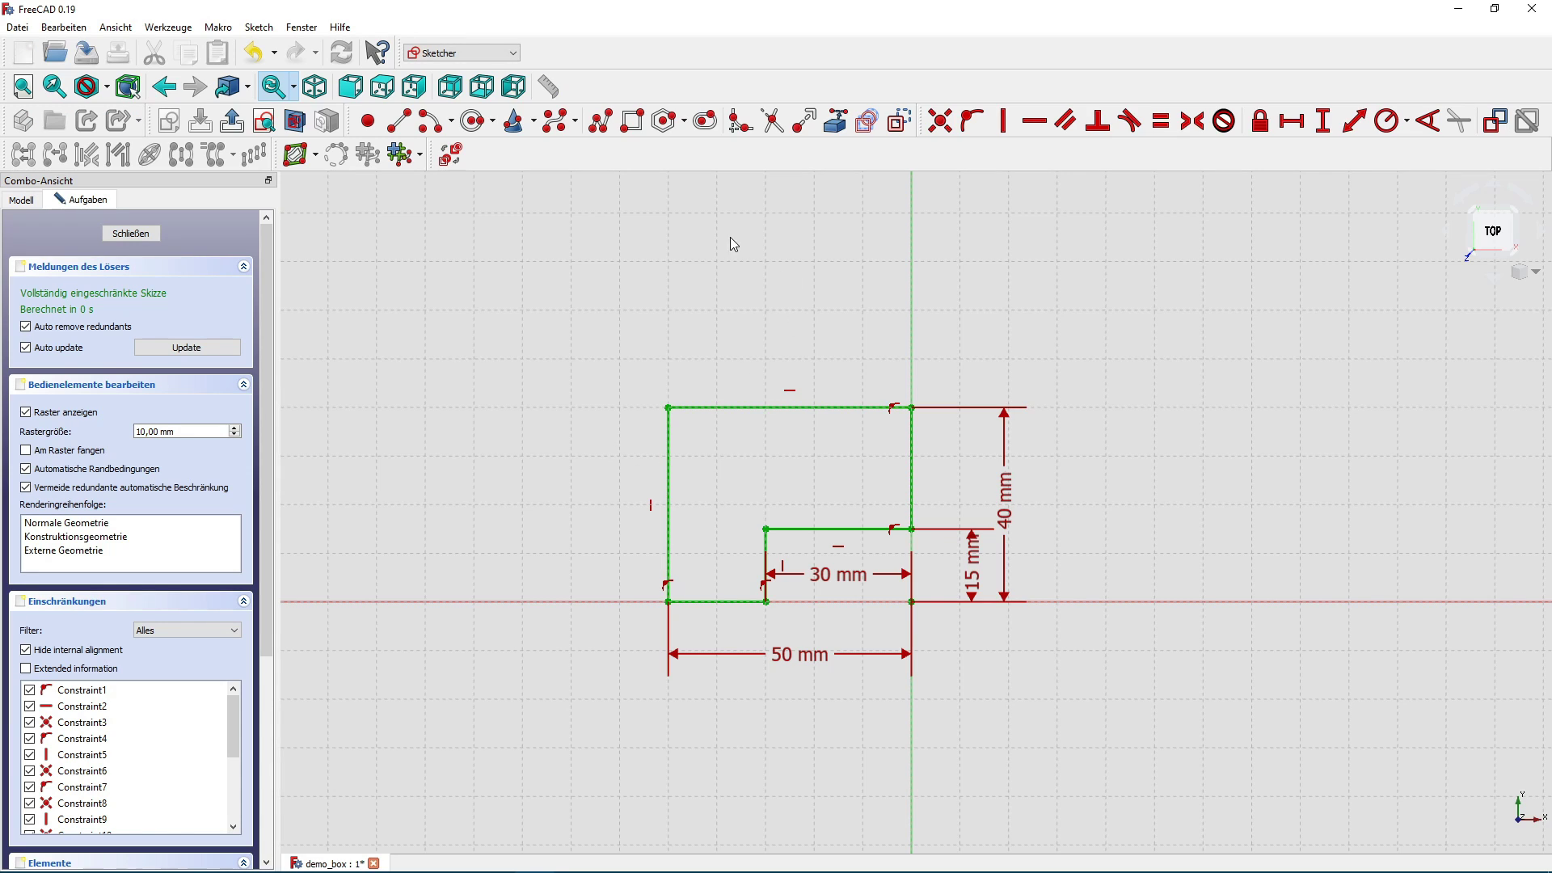
{"action": "left_click", "coordinate": [740, 123]}
{"action": "left_click", "coordinate": [668, 407]}
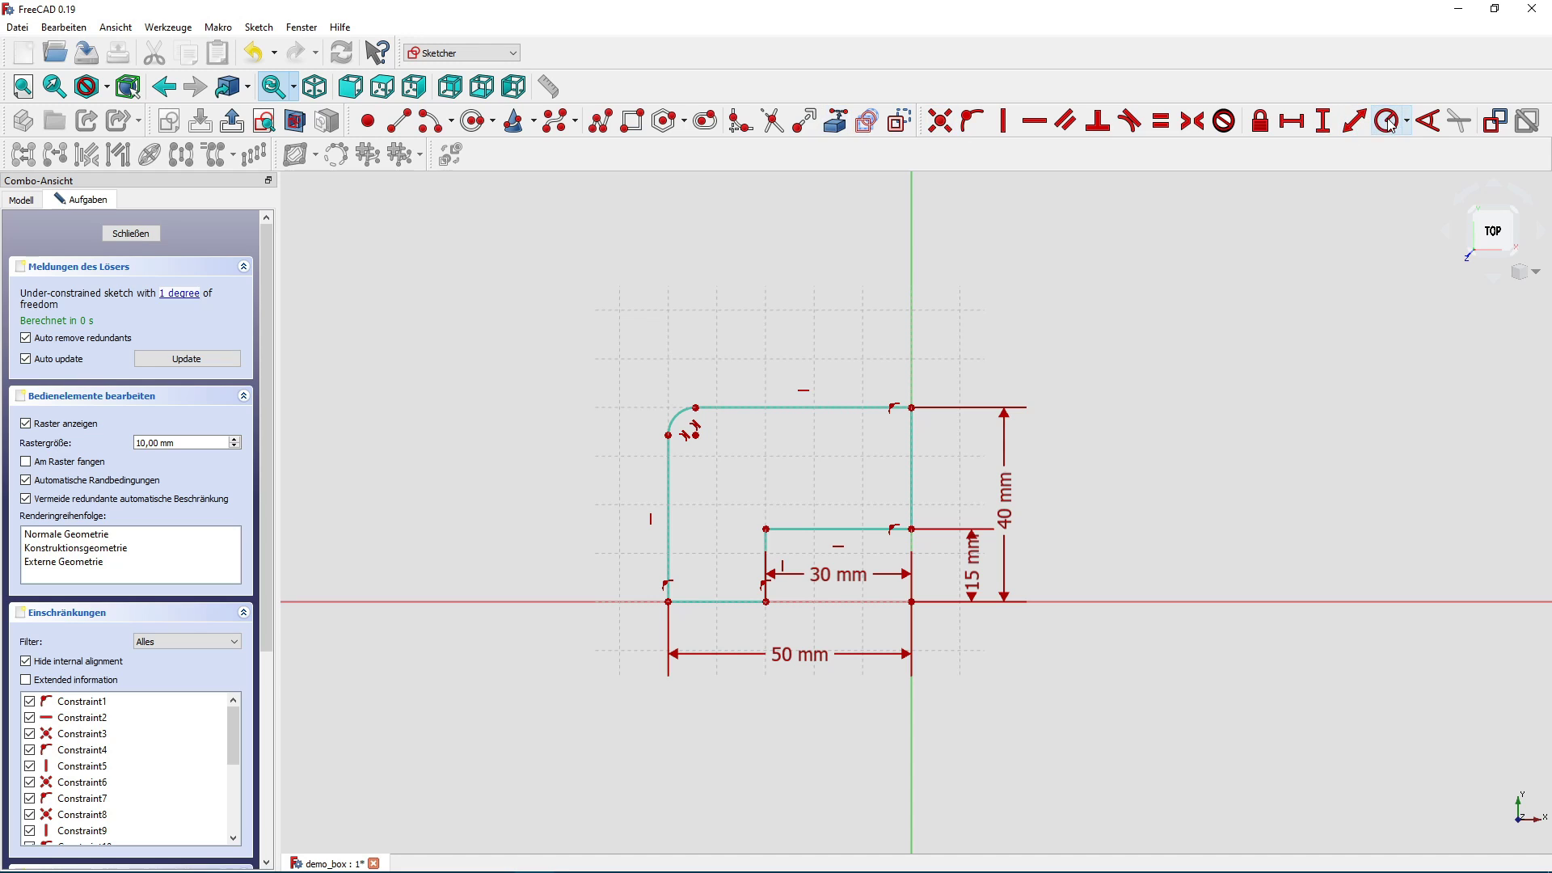
{"action": "left_click", "coordinate": [678, 418]}
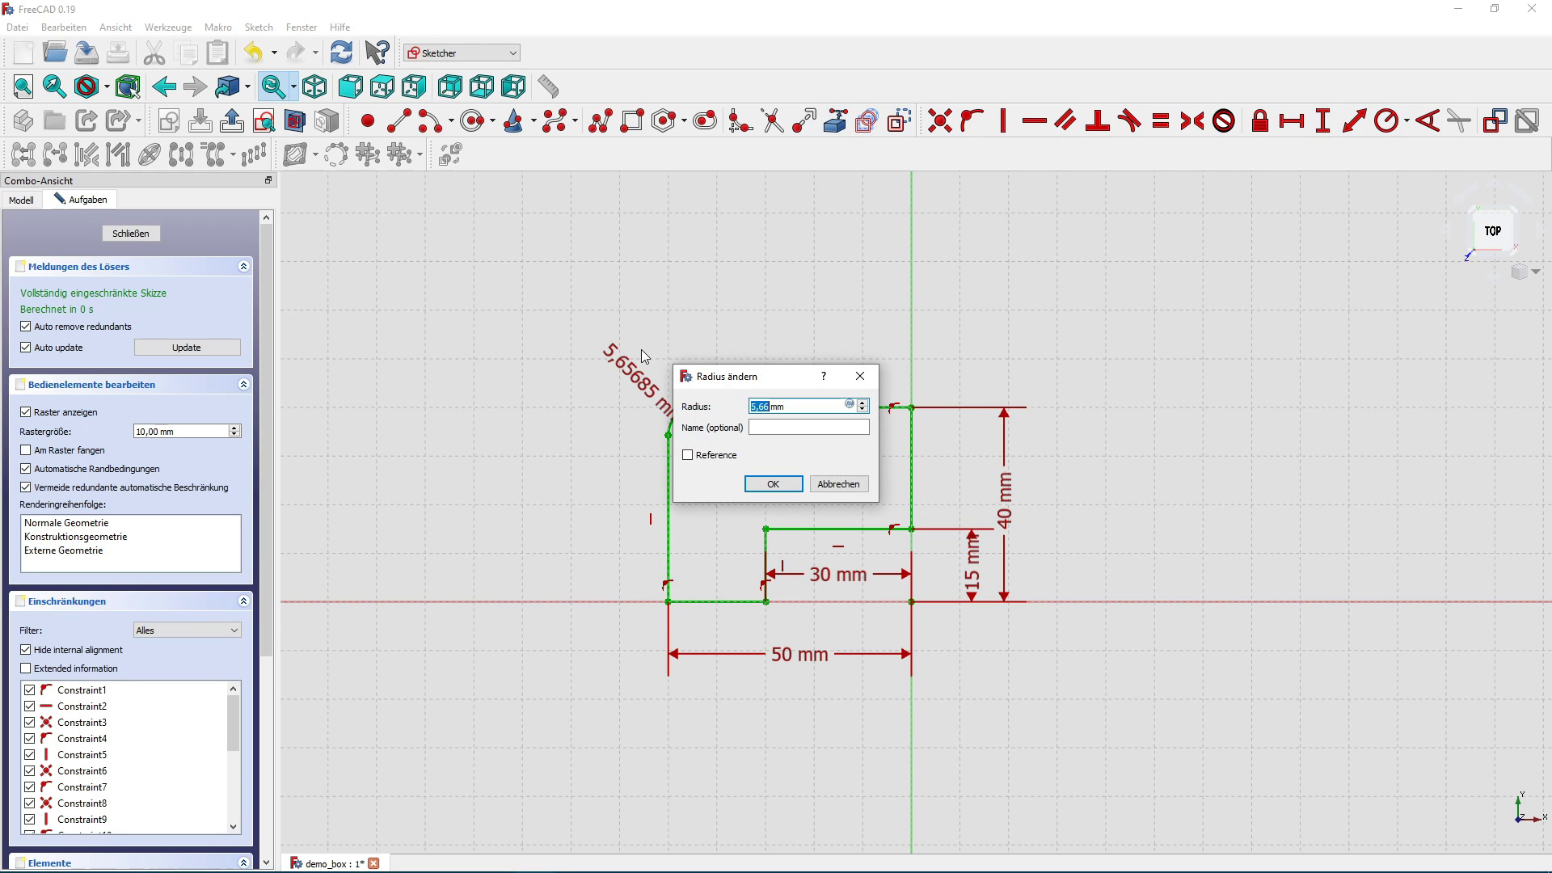
{"action": "type", "text": "8"}
{"action": "key", "text": "Return"}
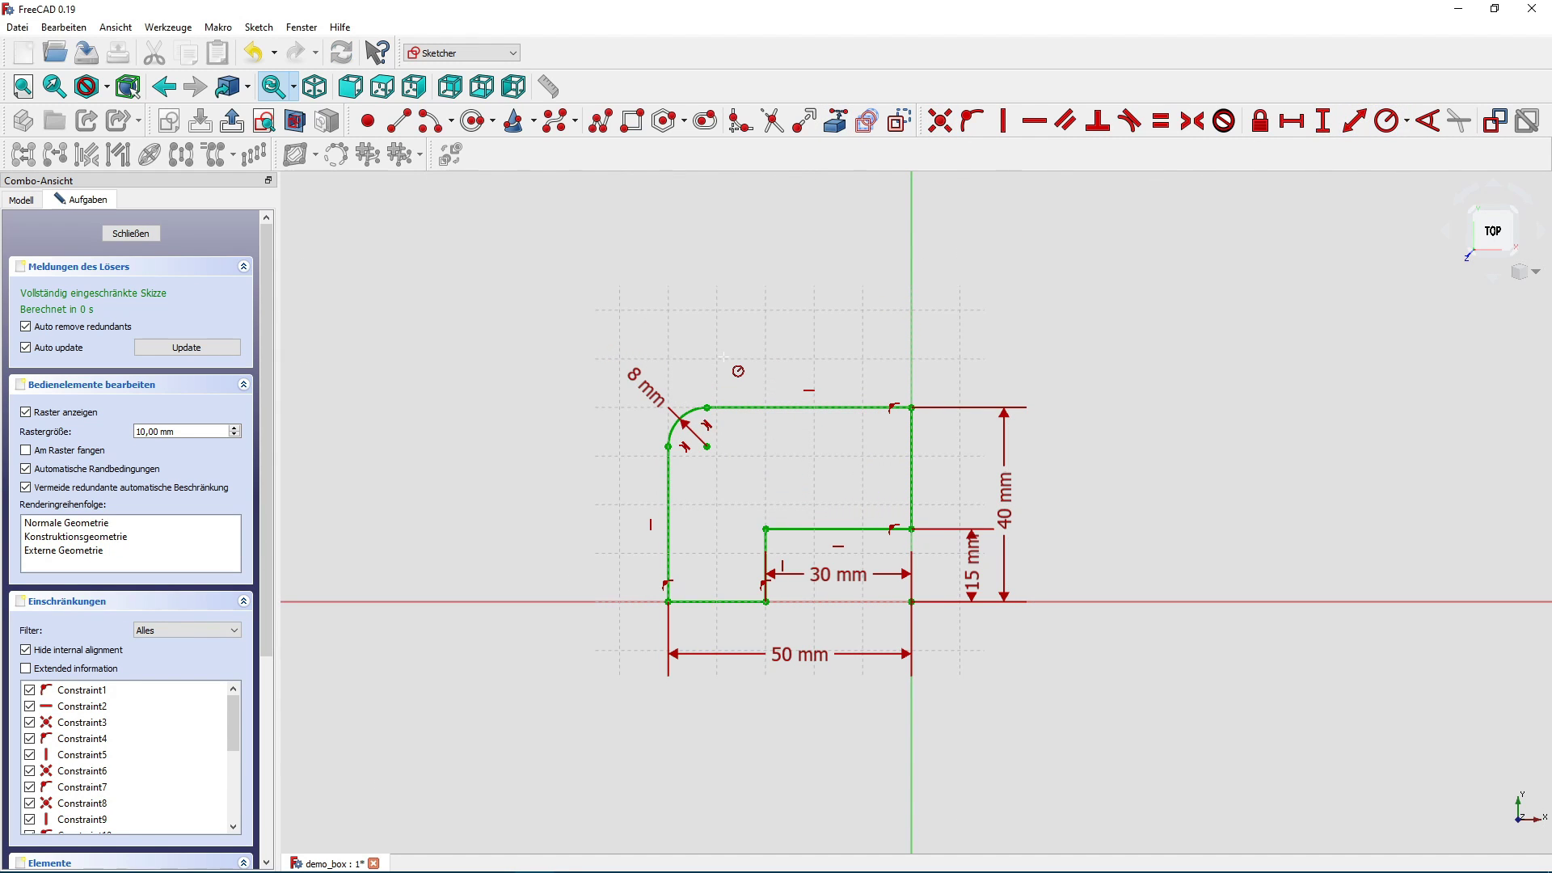
{"action": "left_click", "coordinate": [130, 233]}
{"action": "middle_click_drag", "start_coordinate": [441, 359], "coordinate": [651, 468]}
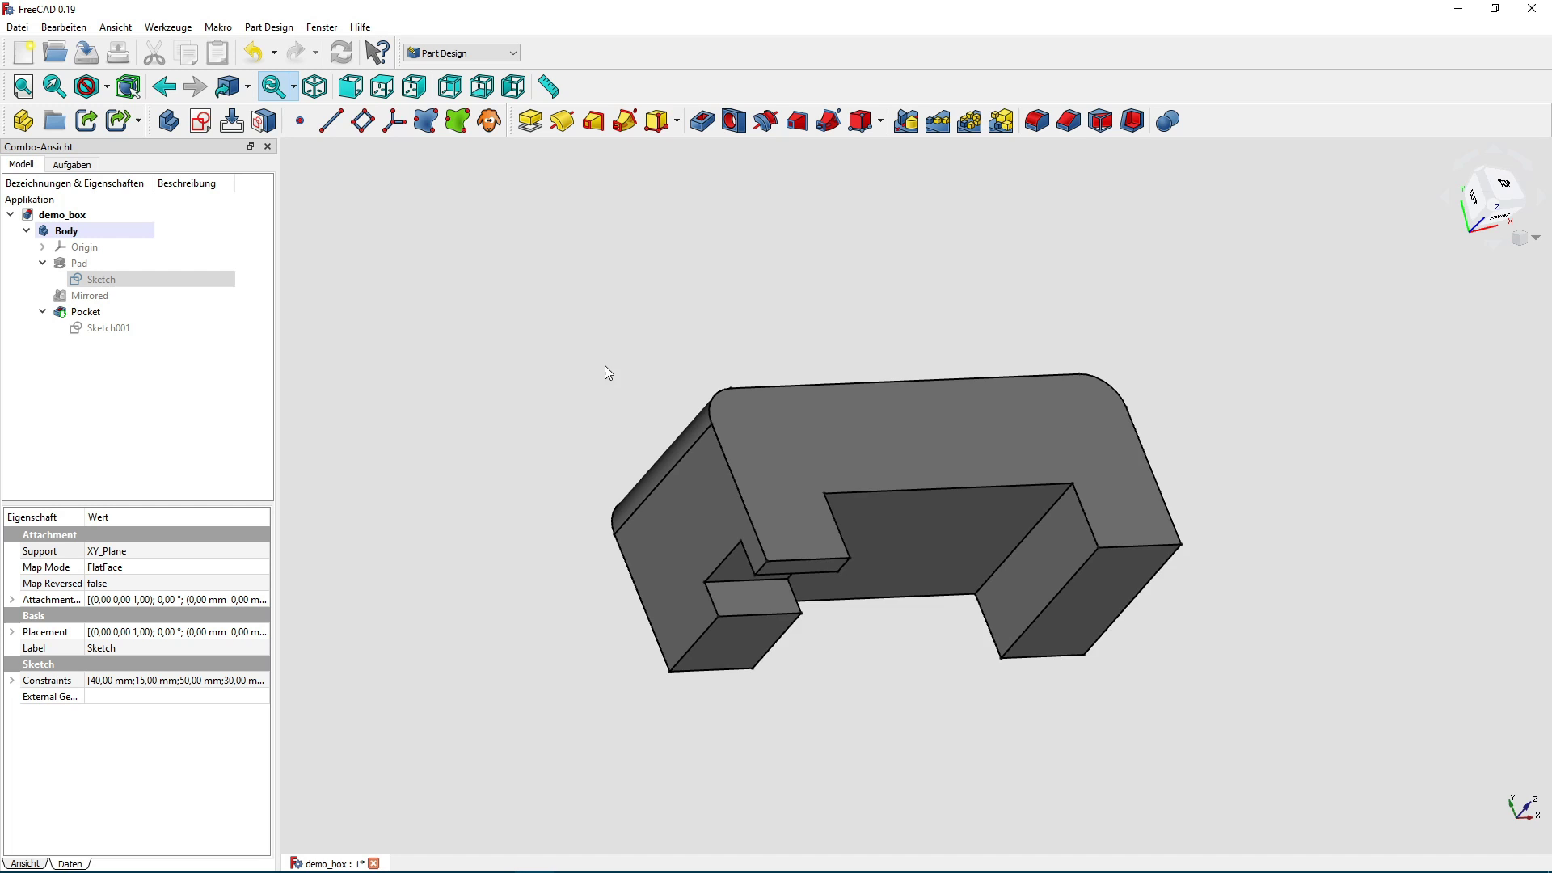
{"action": "middle_click_drag", "start_coordinate": [604, 372], "coordinate": [632, 455]}
{"action": "left_click", "coordinate": [711, 566]}
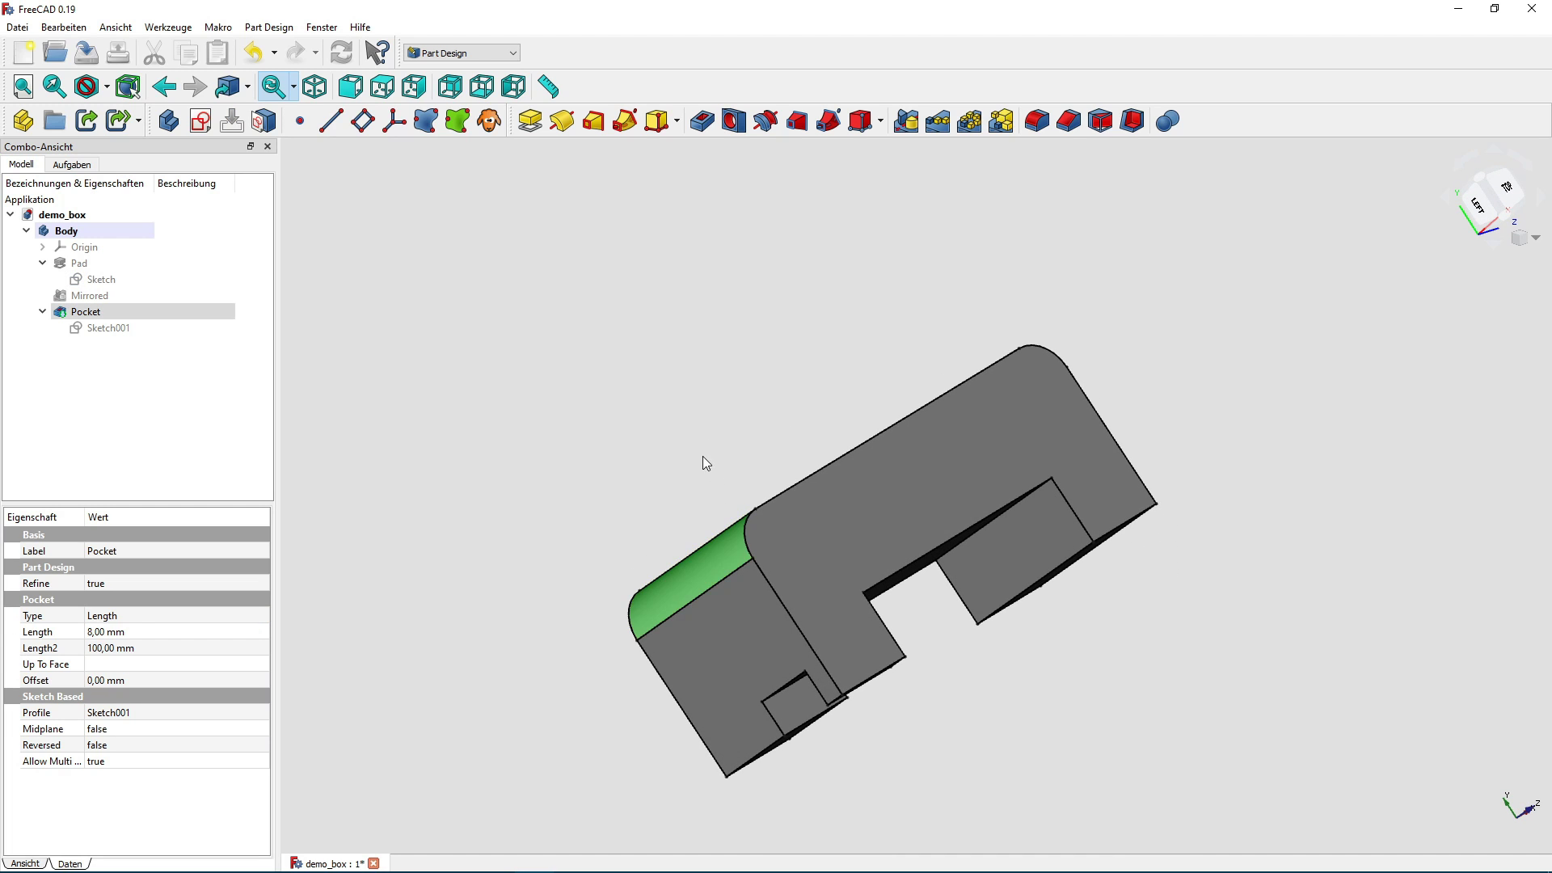
{"action": "left_click", "coordinate": [704, 463]}
{"action": "mouse_move", "coordinate": [1282, 644]}
{"action": "middle_mouse_down"}
{"action": "mouse_move", "coordinate": [1059, 587]}
{"action": "mouse_move", "coordinate": [782, 653]}
{"action": "mouse_move", "coordinate": [894, 669]}
{"action": "mouse_move", "coordinate": [869, 679]}
{"action": "middle_mouse_up"}
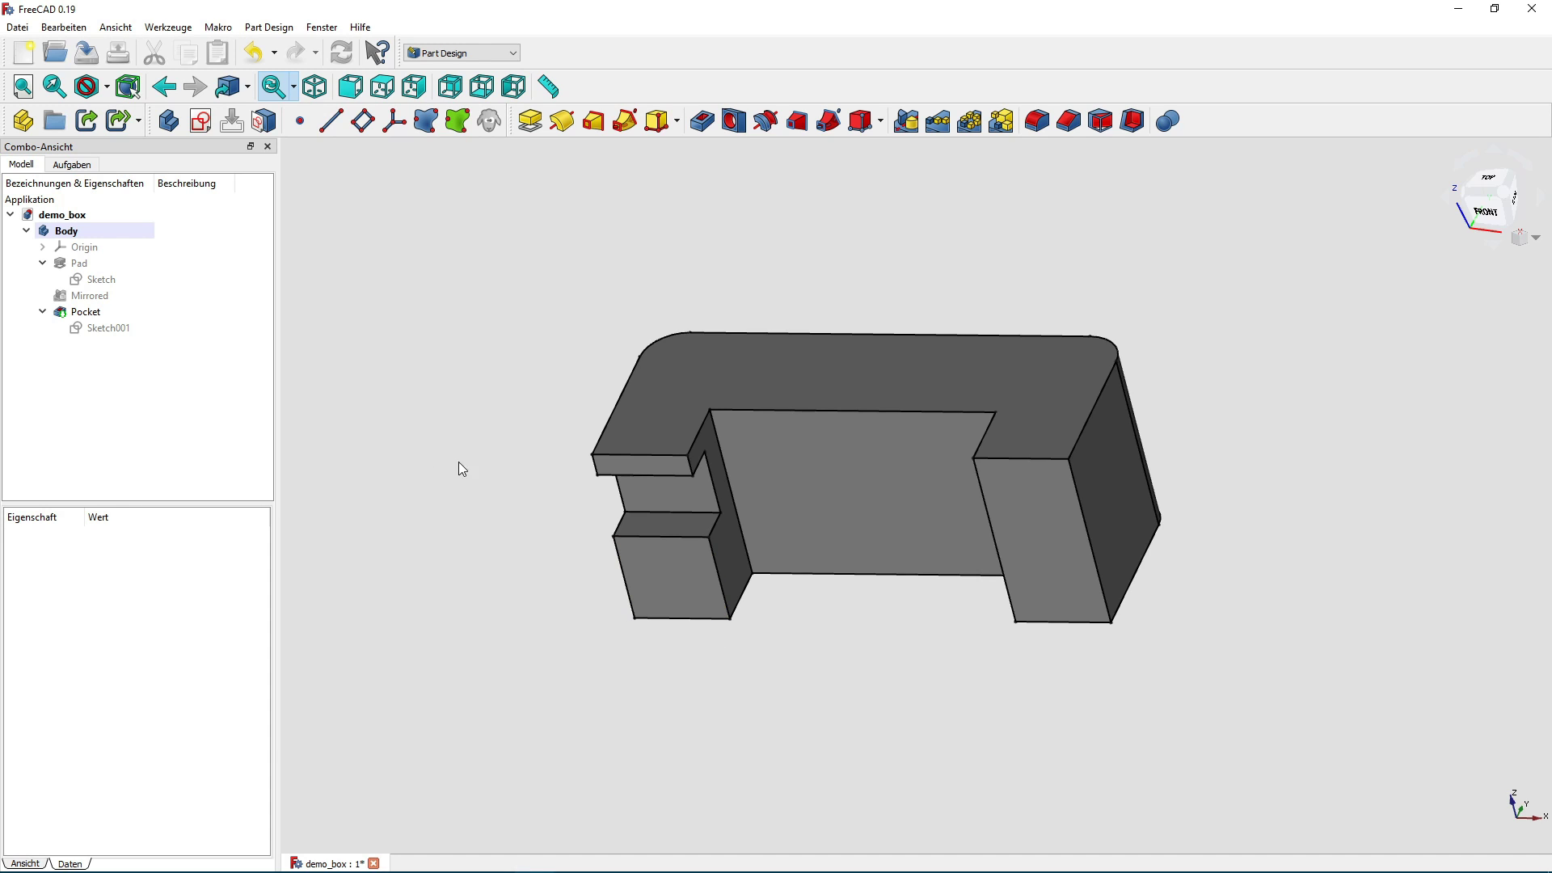
{"action": "left_click", "coordinate": [123, 328]}
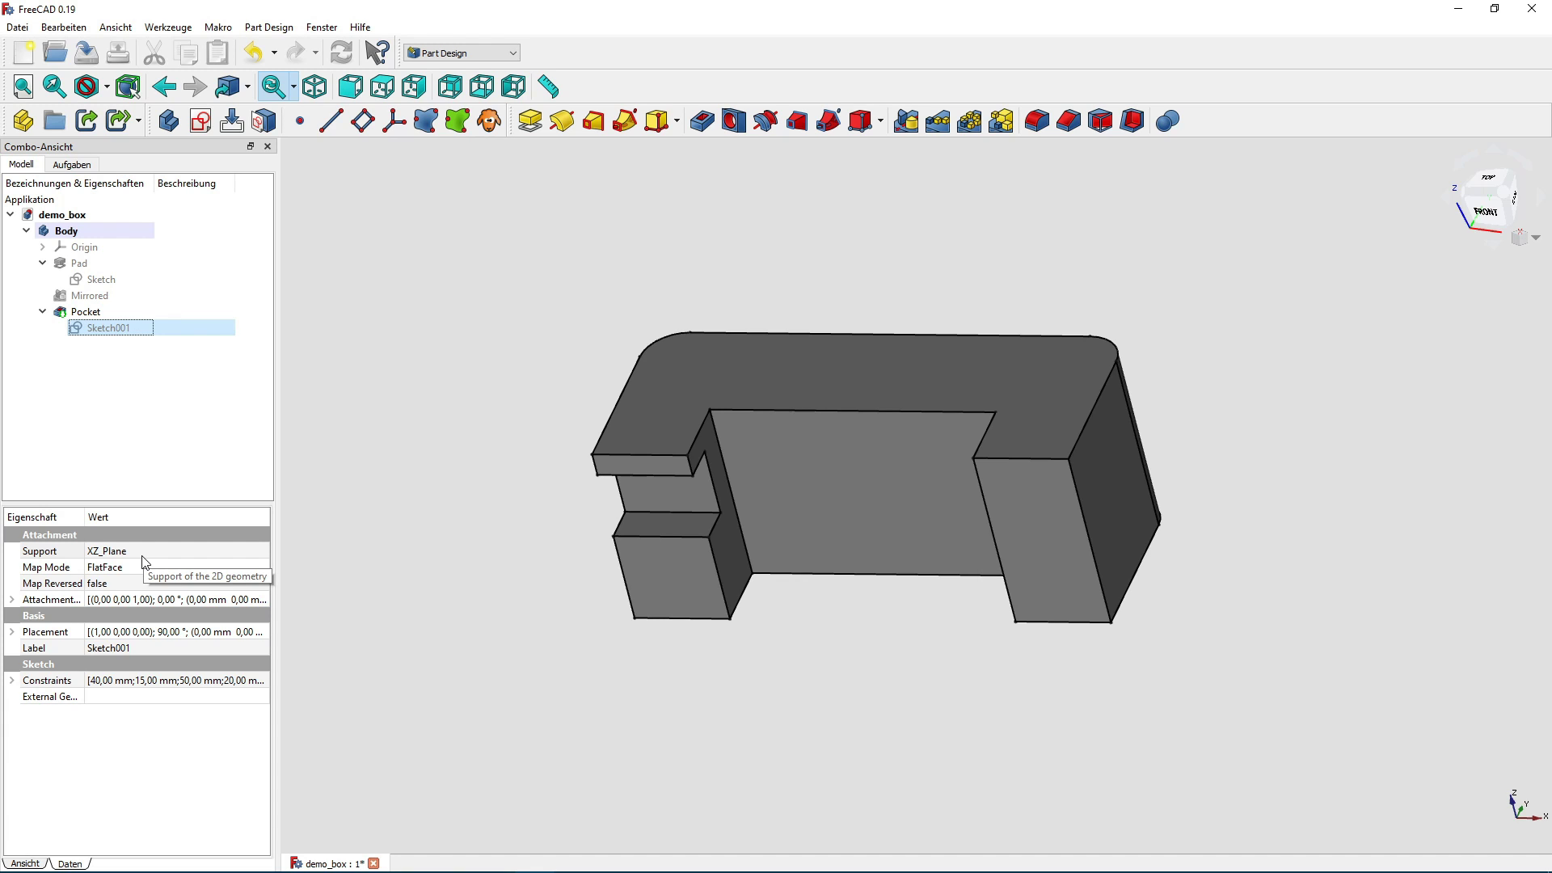
{"action": "left_click", "coordinate": [1039, 550]}
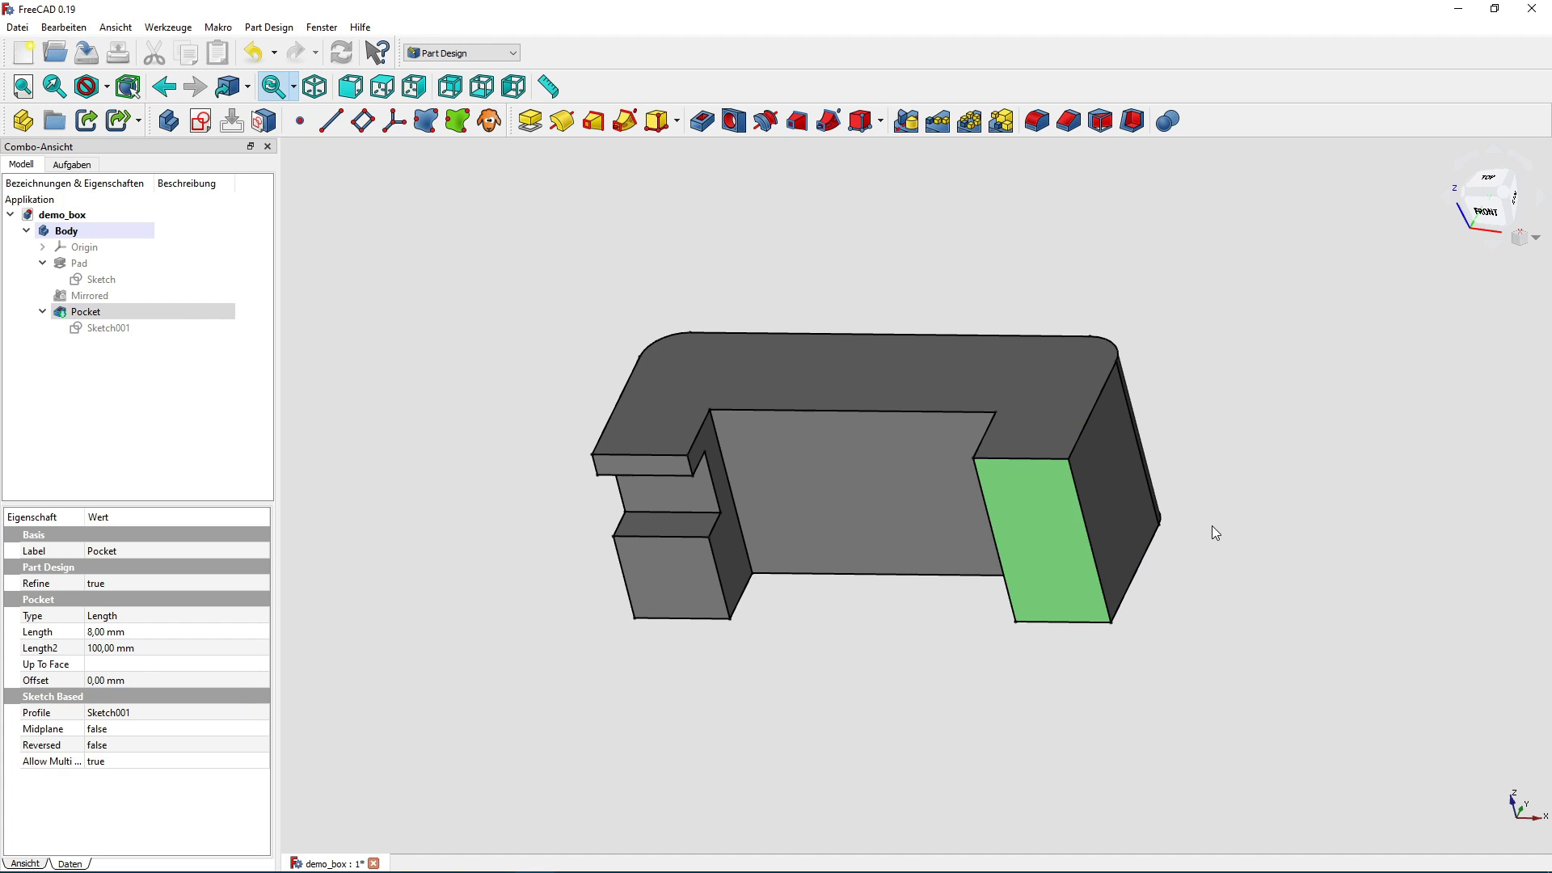
{"action": "left_click", "coordinate": [1230, 446]}
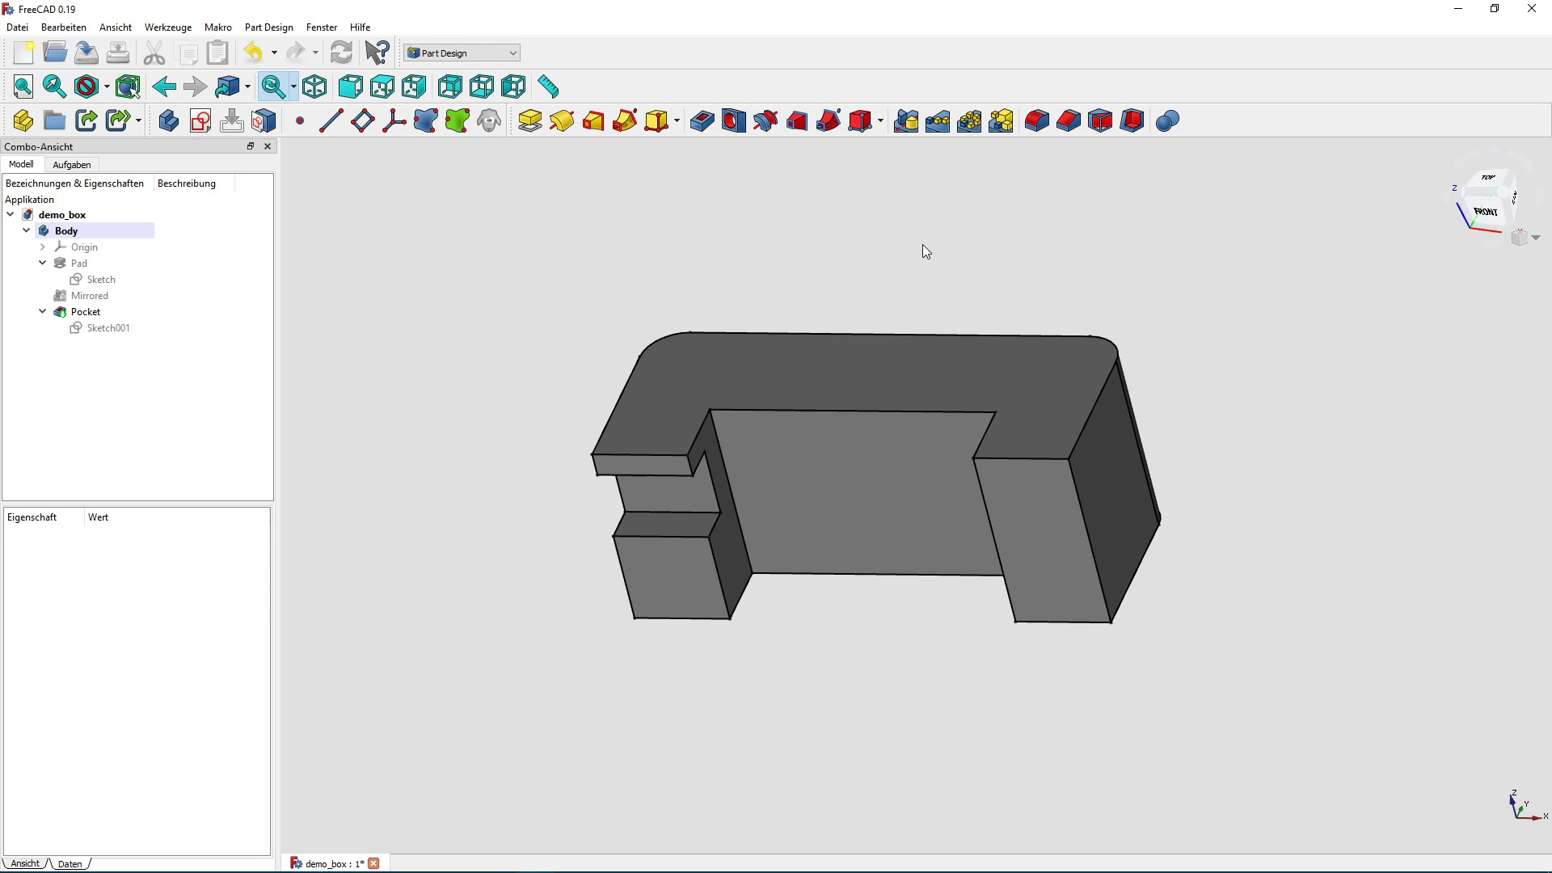
{"action": "left_click", "coordinate": [1044, 537]}
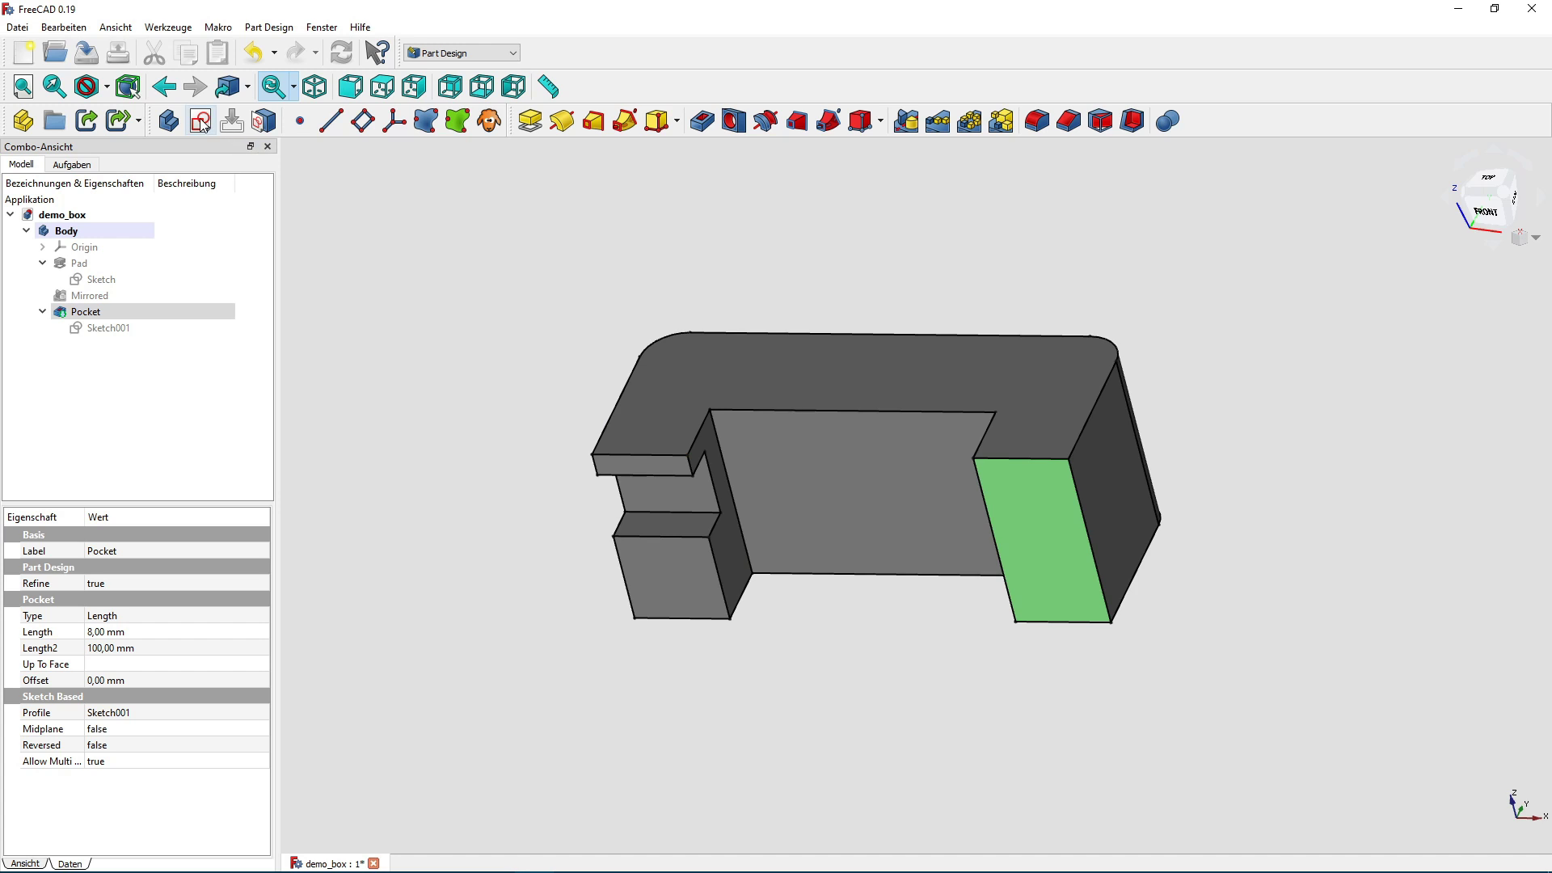
{"action": "left_click", "coordinate": [810, 244]}
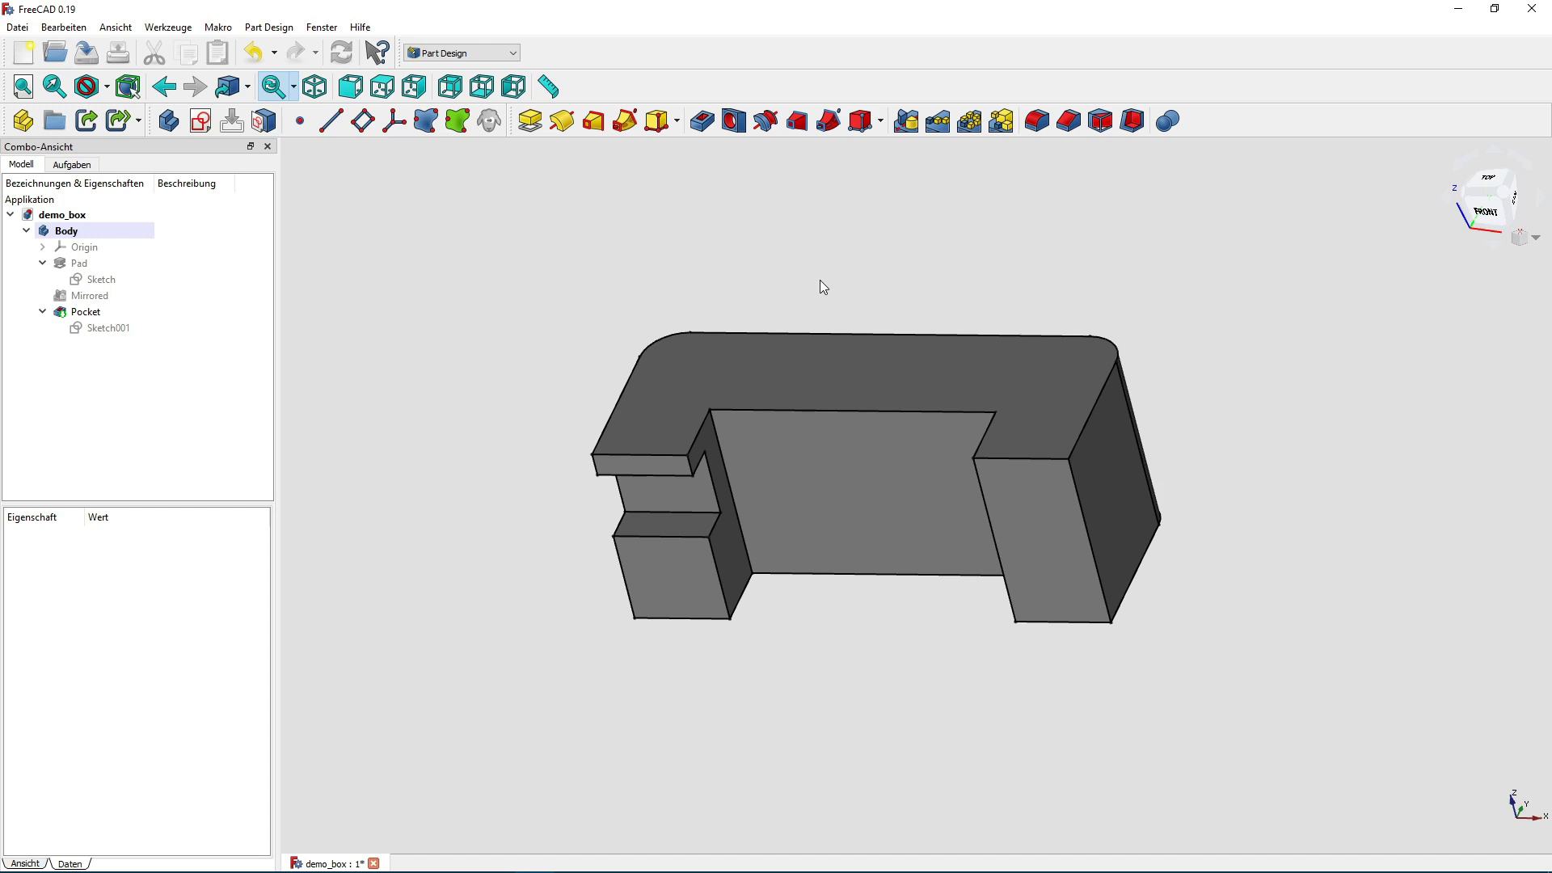
{"action": "left_click", "coordinate": [90, 248]}
{"action": "key", "text": "space"}
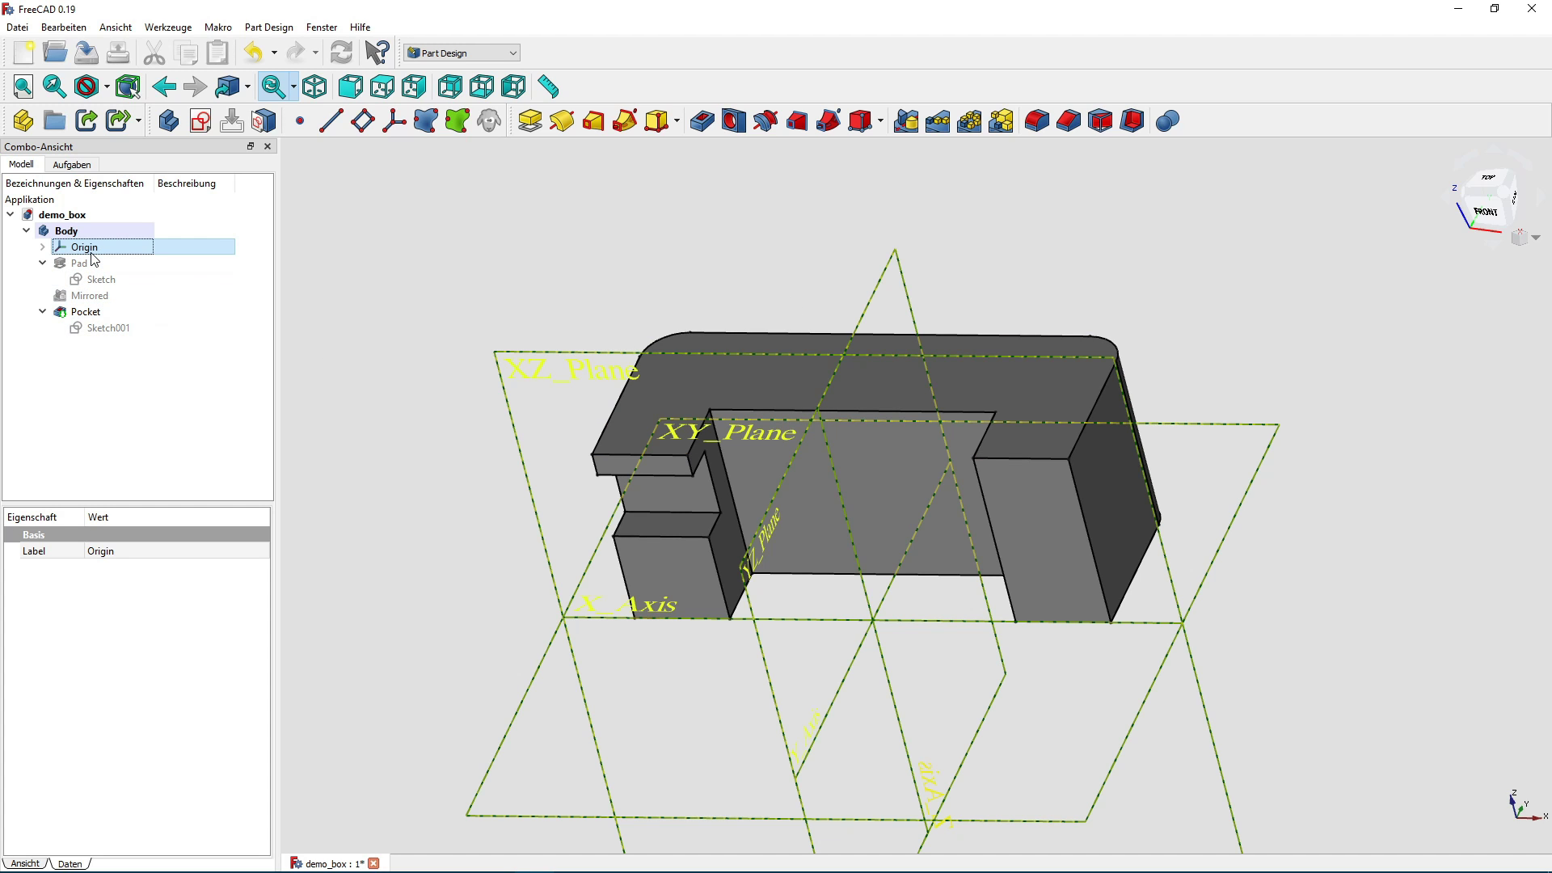
{"action": "left_click", "coordinate": [393, 475]}
{"action": "mouse_move", "coordinate": [393, 475]}
{"action": "middle_mouse_down"}
{"action": "mouse_move", "coordinate": [496, 468]}
{"action": "mouse_move", "coordinate": [596, 493]}
{"action": "mouse_move", "coordinate": [655, 473]}
{"action": "mouse_move", "coordinate": [568, 461]}
{"action": "mouse_move", "coordinate": [609, 478]}
{"action": "middle_mouse_up"}
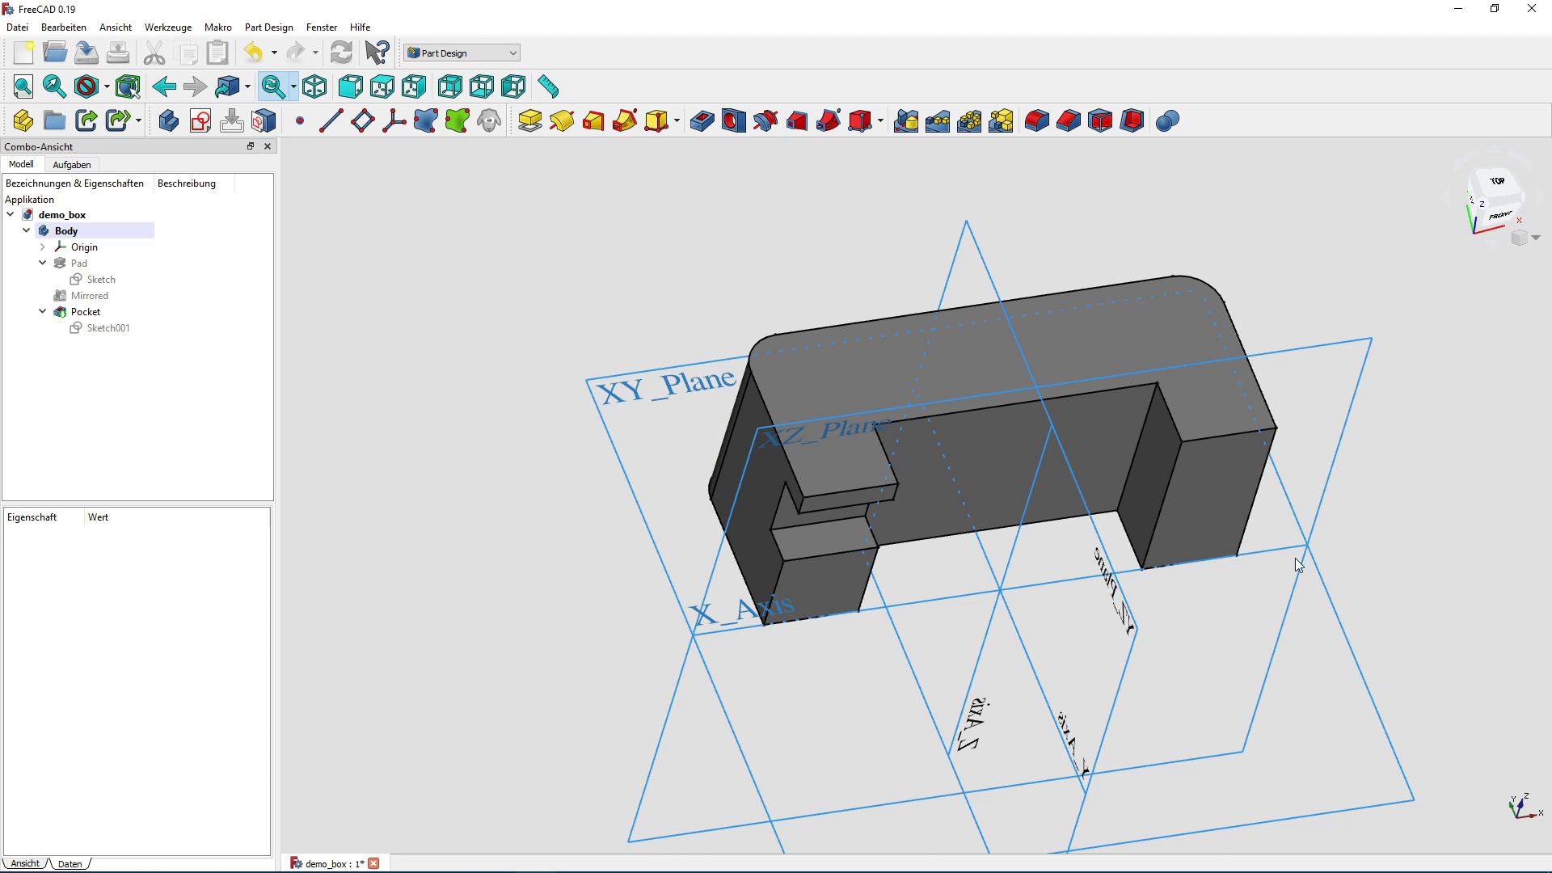
{"action": "middle_click_drag", "start_coordinate": [1384, 574], "coordinate": [1066, 501]}
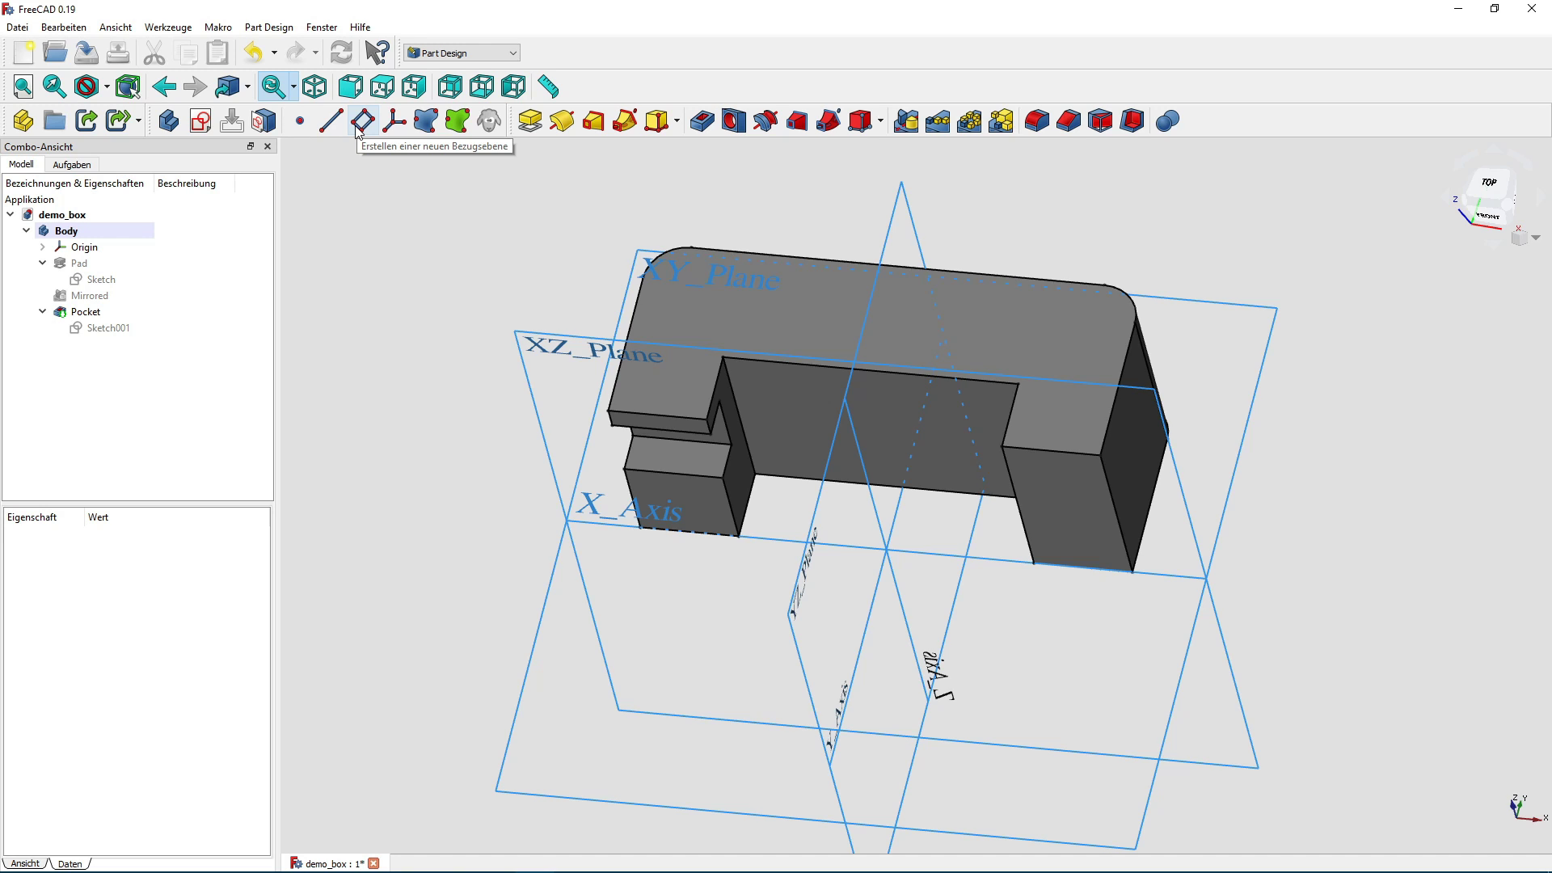
{"action": "middle_click_drag", "start_coordinate": [391, 388], "coordinate": [337, 415]}
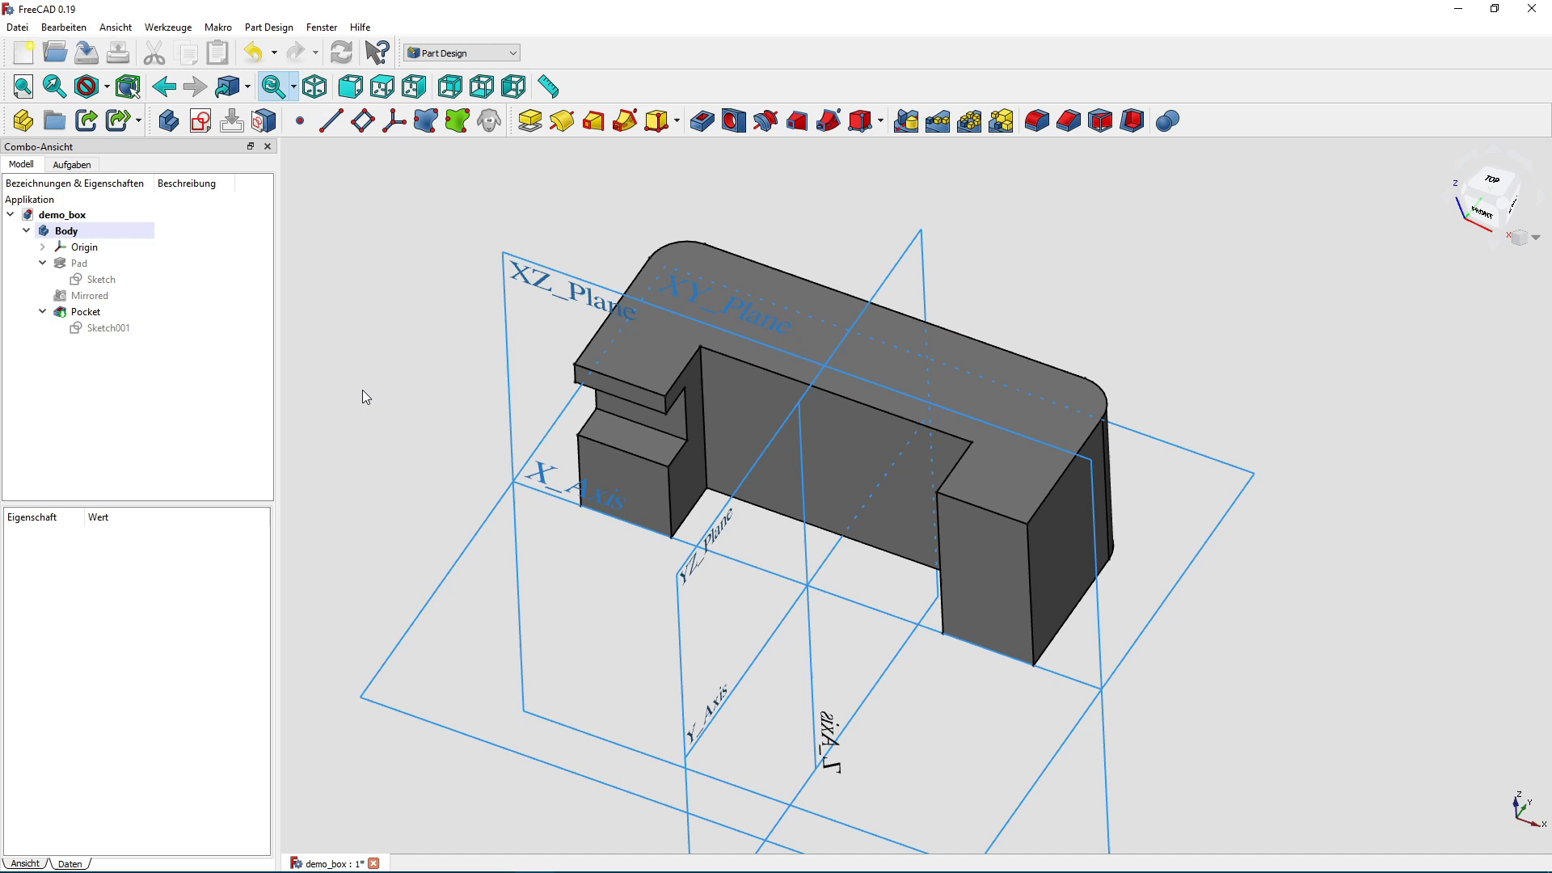
{"action": "middle_click_drag", "start_coordinate": [362, 389], "coordinate": [461, 398]}
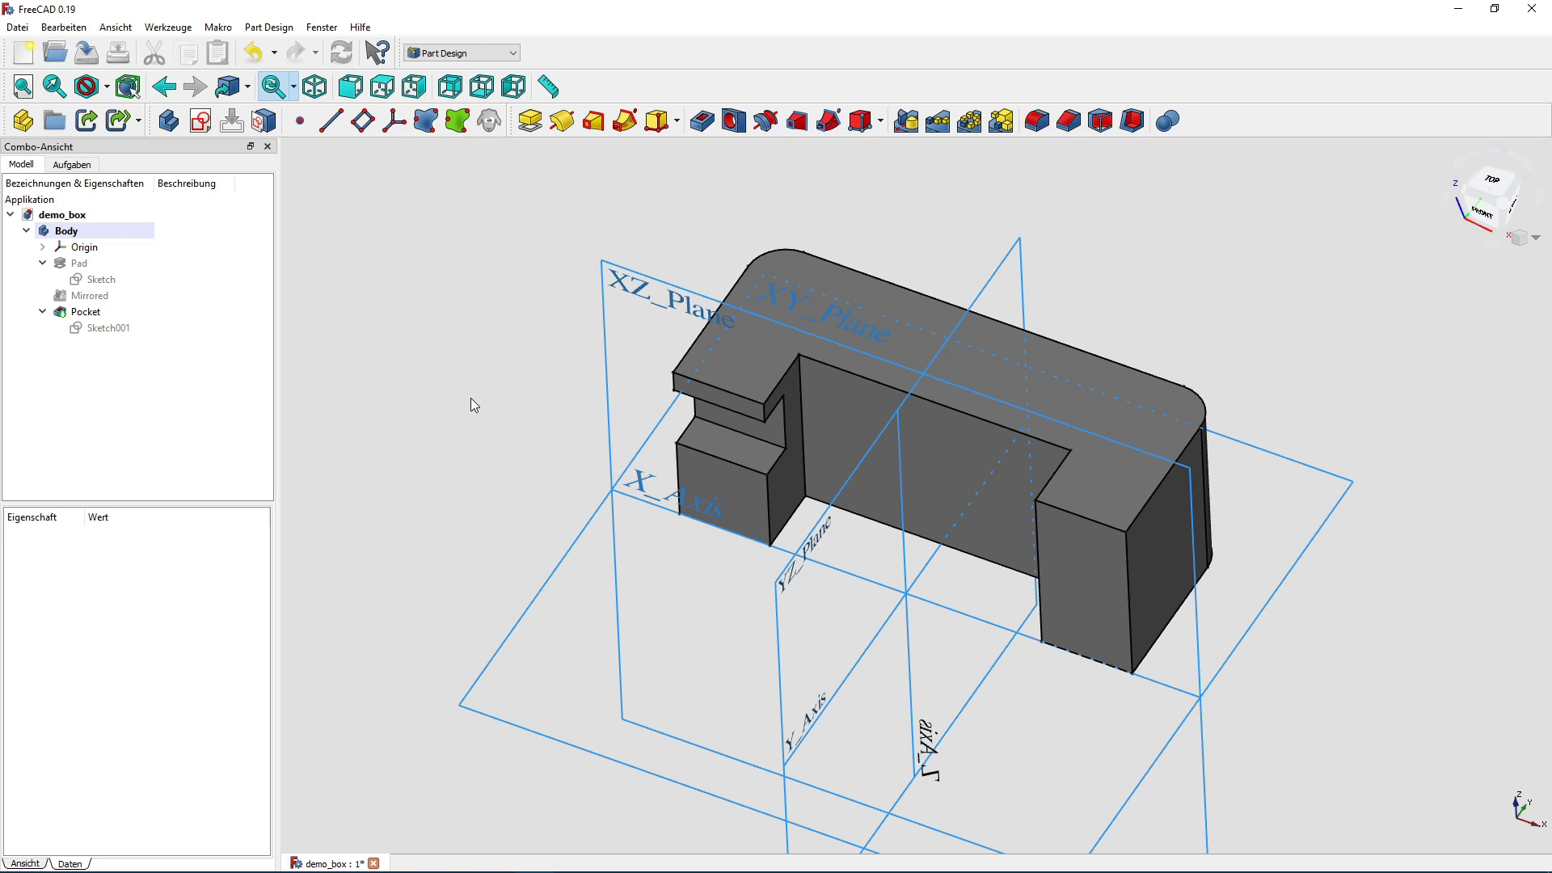
Create a datum plane on a pocket face, delete it again, and select the body's Origin.
{"action": "left_click", "coordinate": [1108, 577]}
{"action": "left_click", "coordinate": [362, 121]}
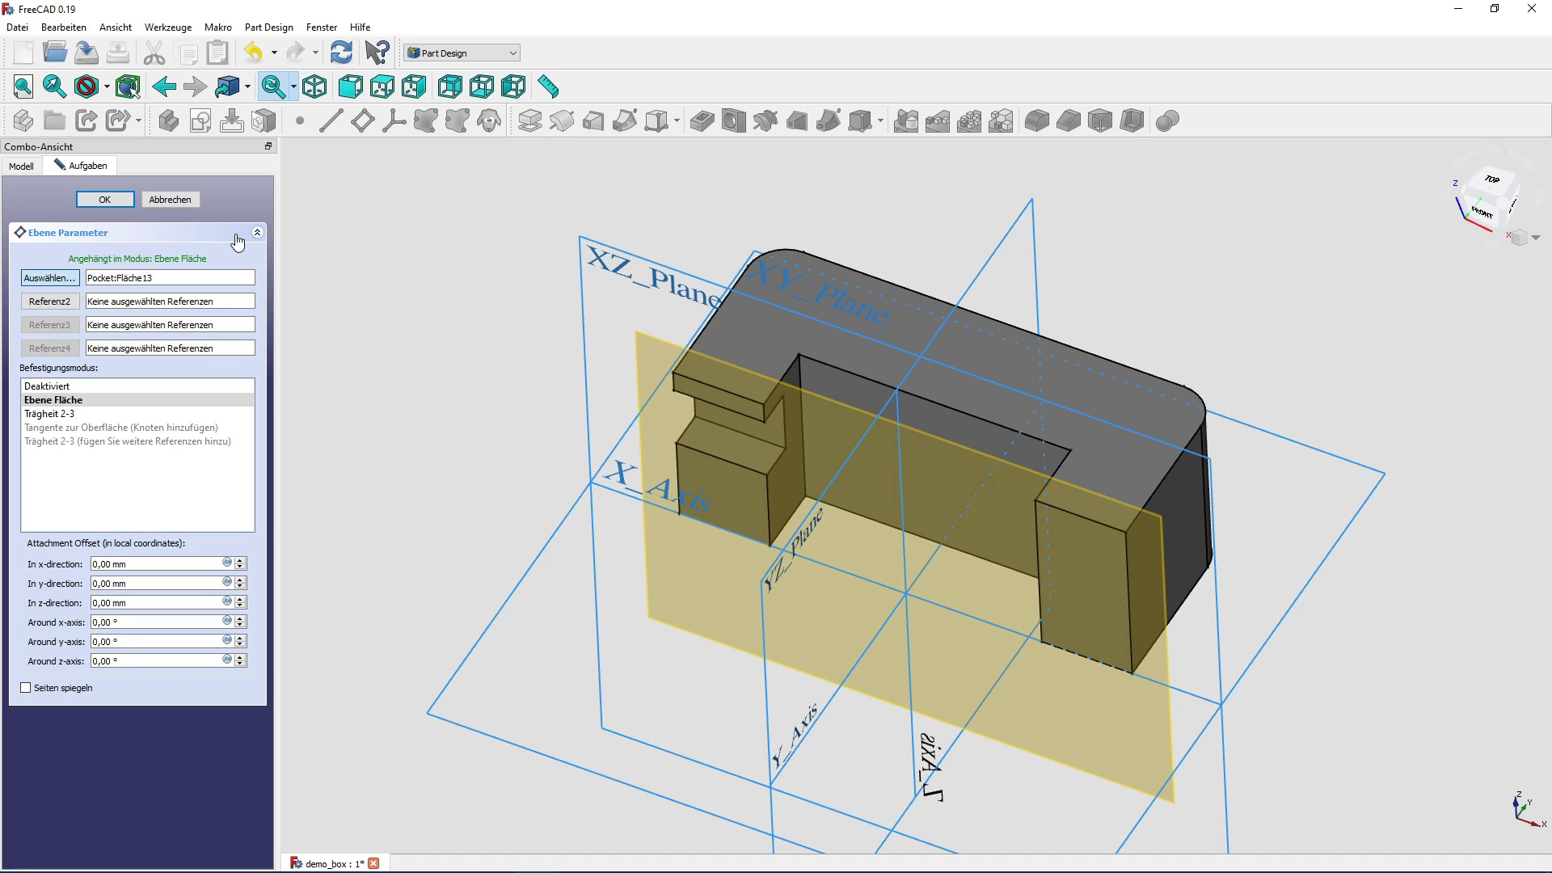
{"action": "left_click", "coordinate": [185, 201]}
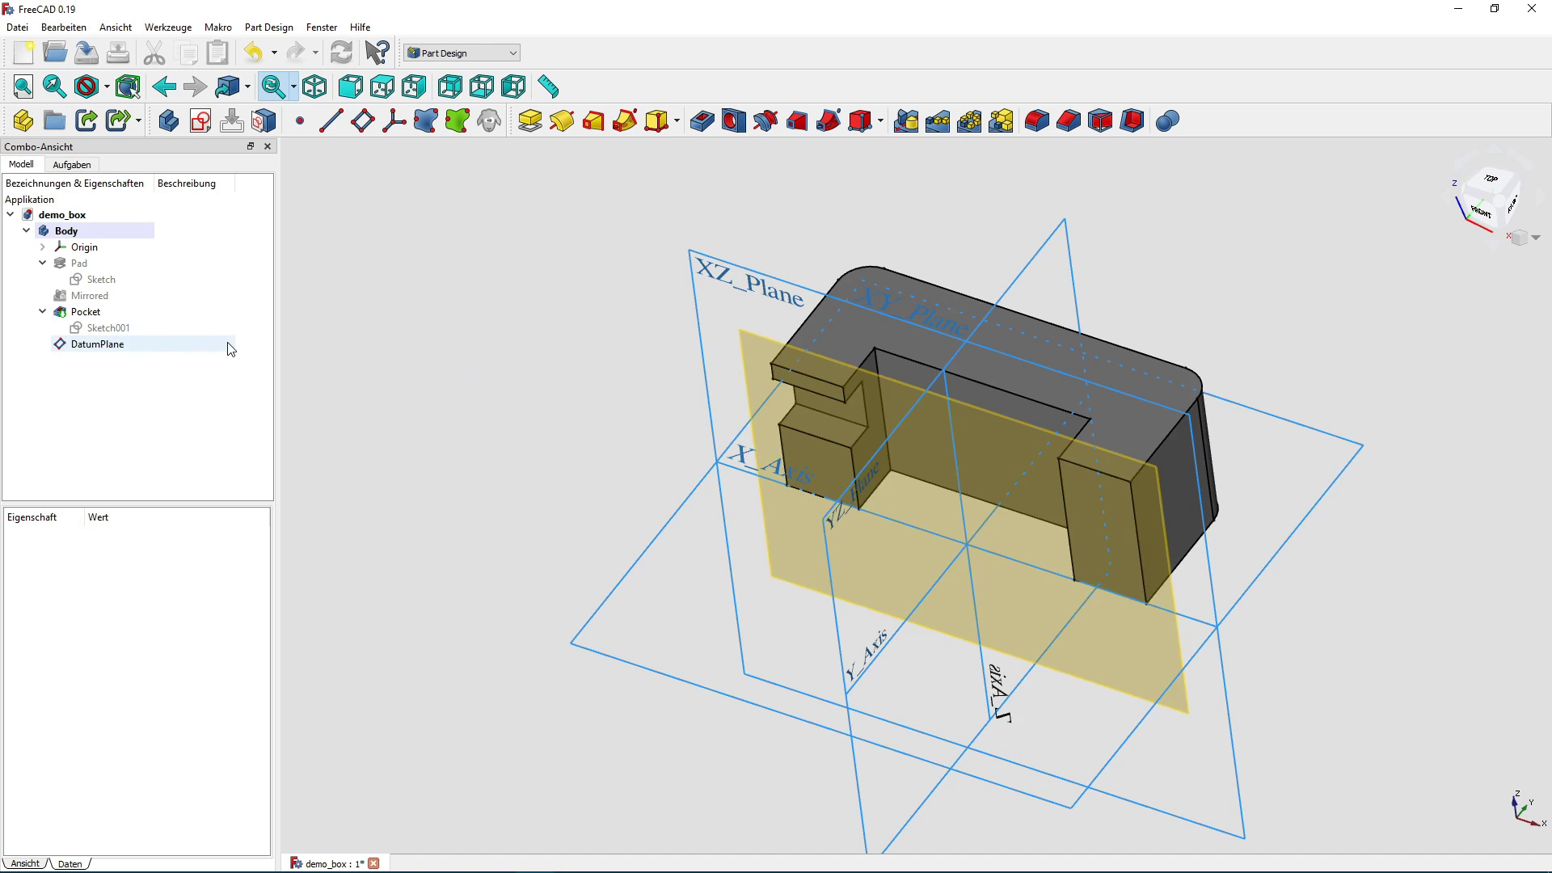
{"action": "left_click", "coordinate": [166, 352]}
{"action": "key", "text": "Delete"}
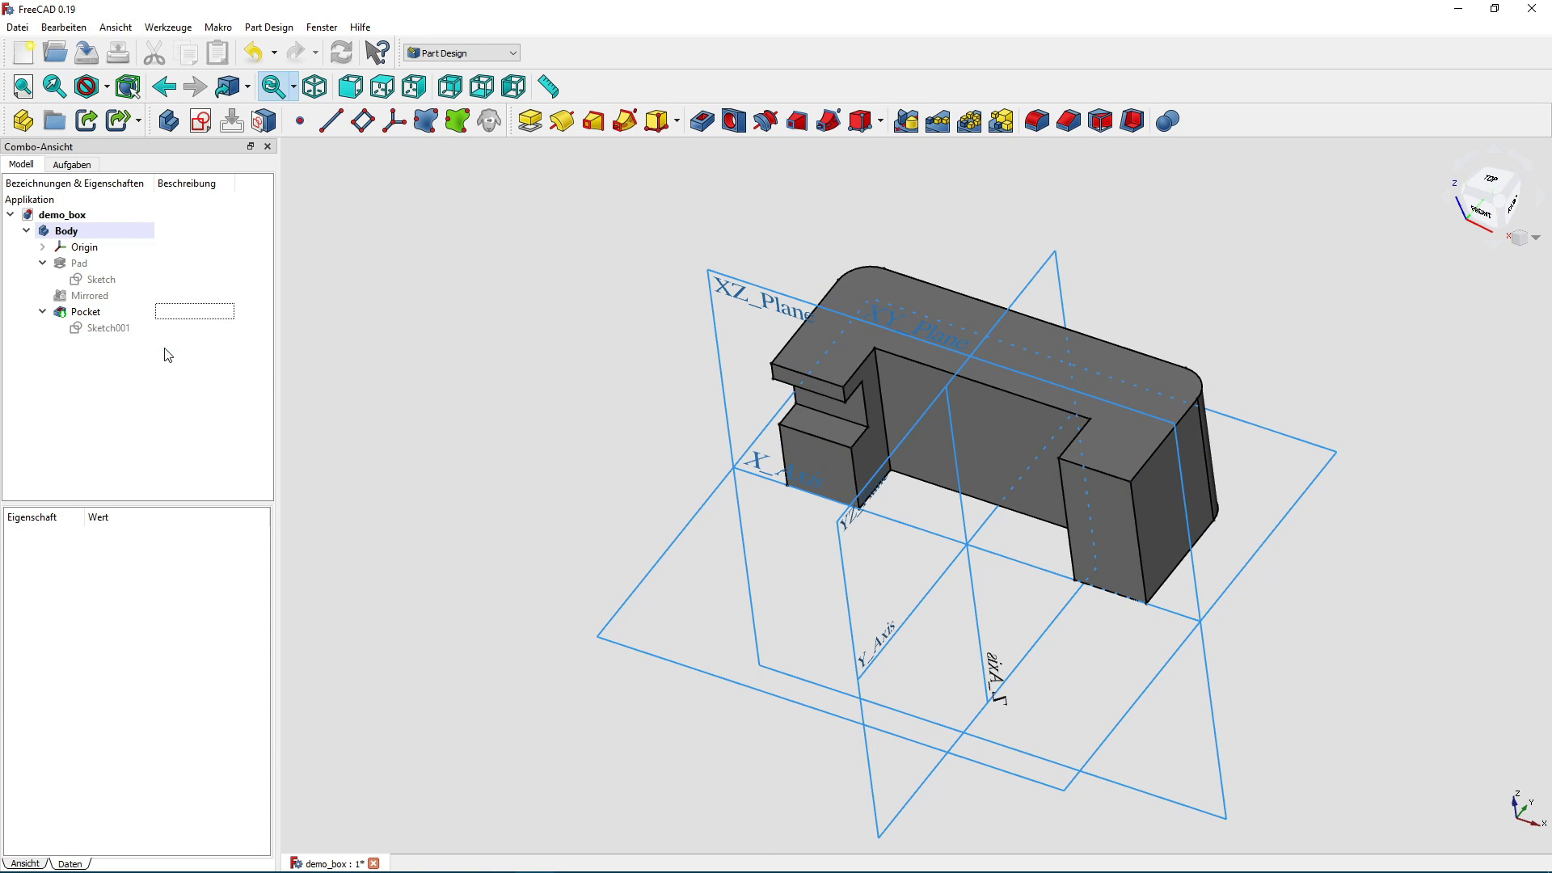
{"action": "left_click", "coordinate": [183, 252]}
{"action": "key", "text": "space"}
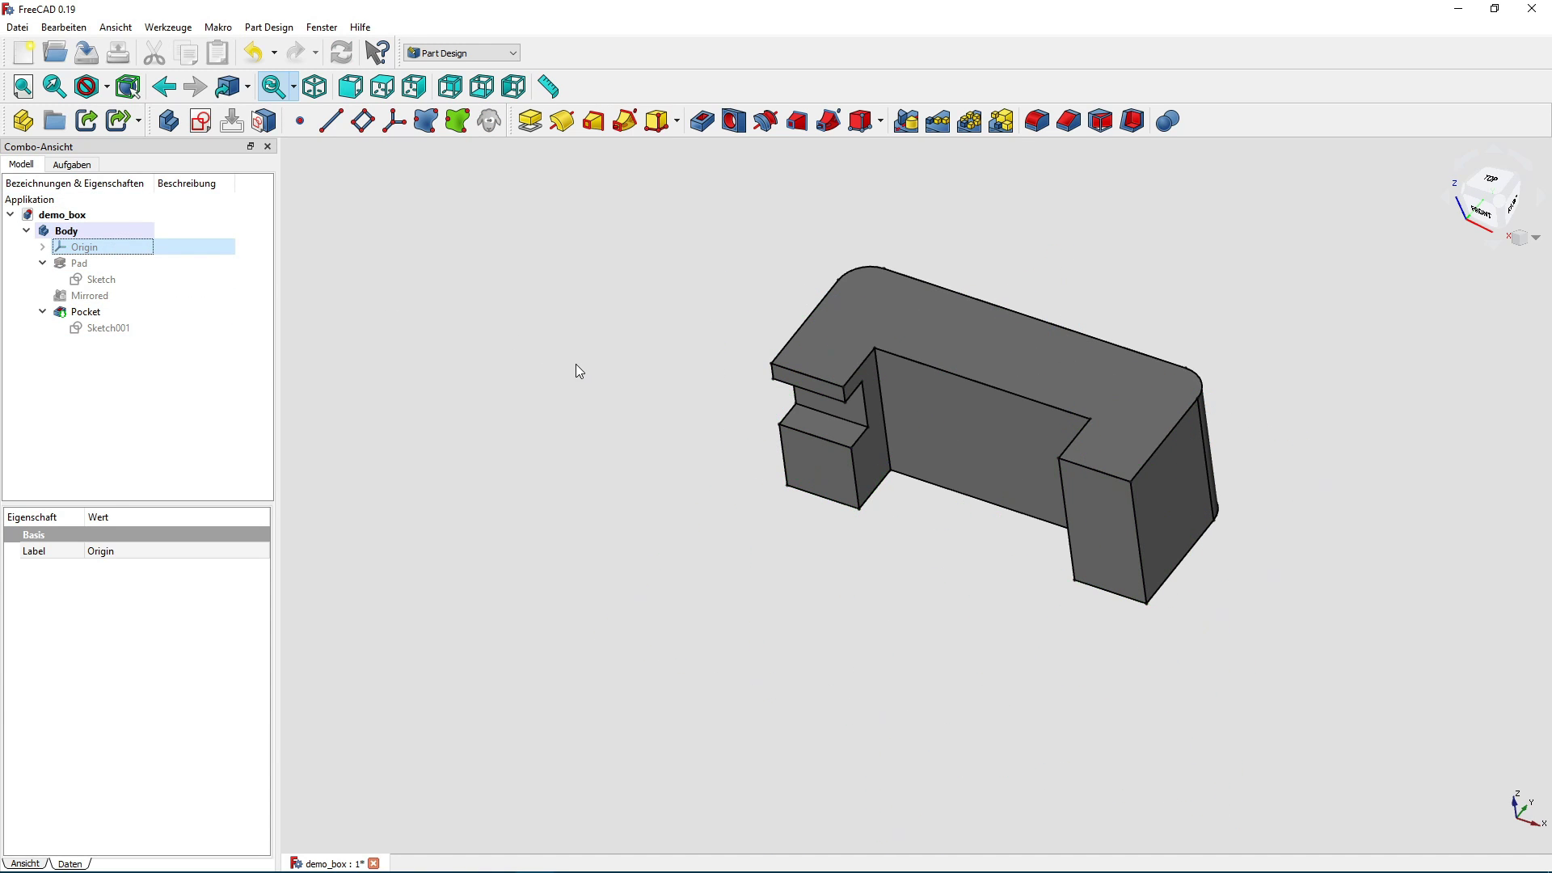
{"action": "middle_click_drag", "start_coordinate": [576, 371], "coordinate": [453, 483]}
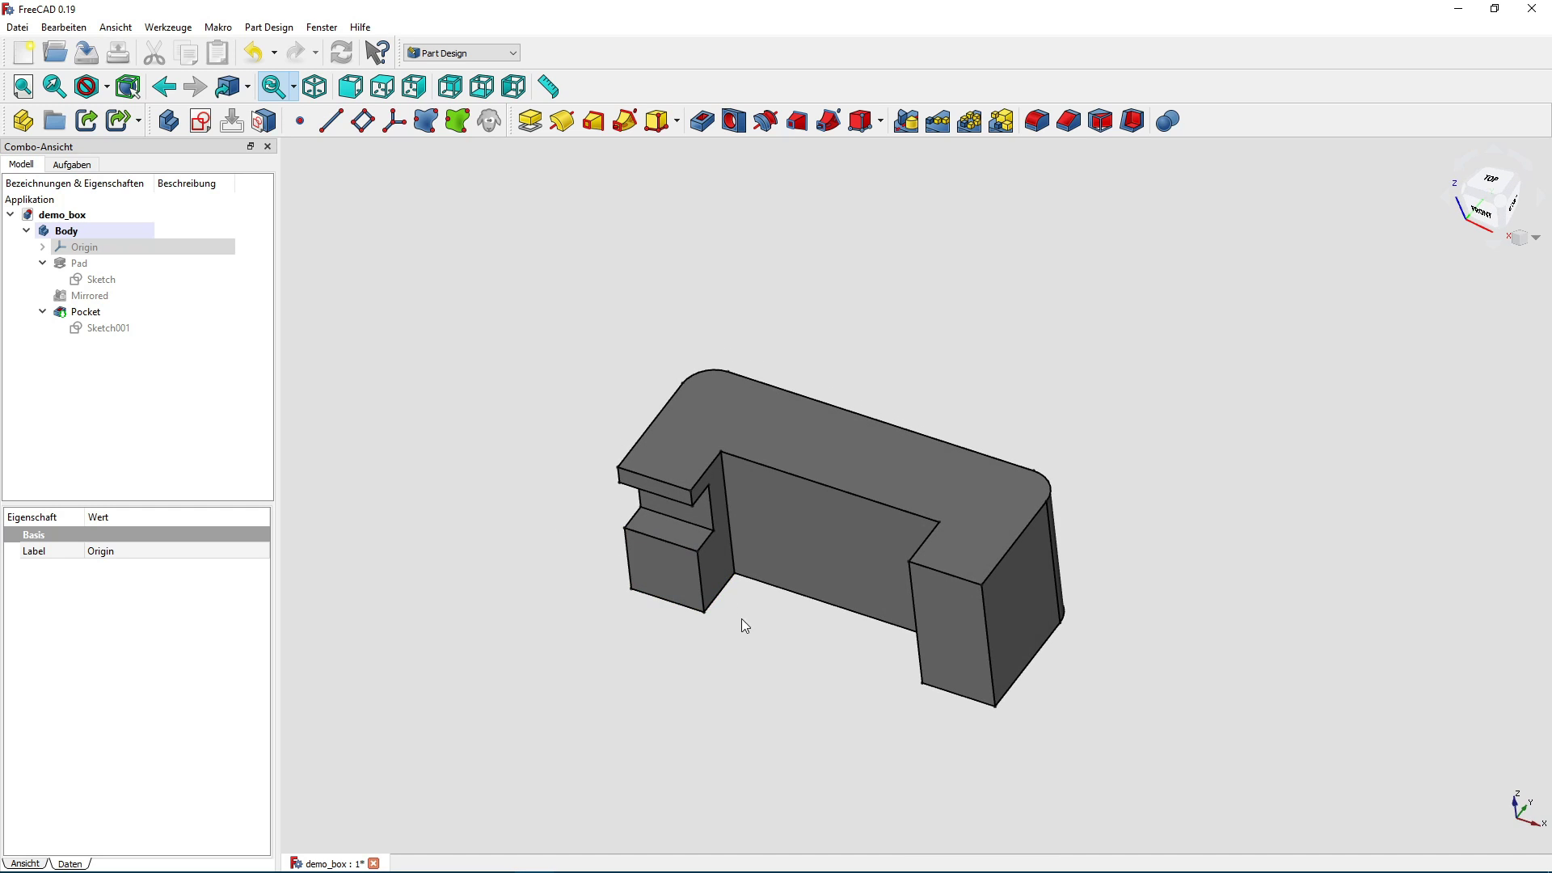
{"action": "mouse_move", "coordinate": [743, 625]}
{"action": "middle_mouse_down"}
{"action": "mouse_move", "coordinate": [782, 651]}
{"action": "mouse_move", "coordinate": [766, 669]}
{"action": "middle_mouse_up"}
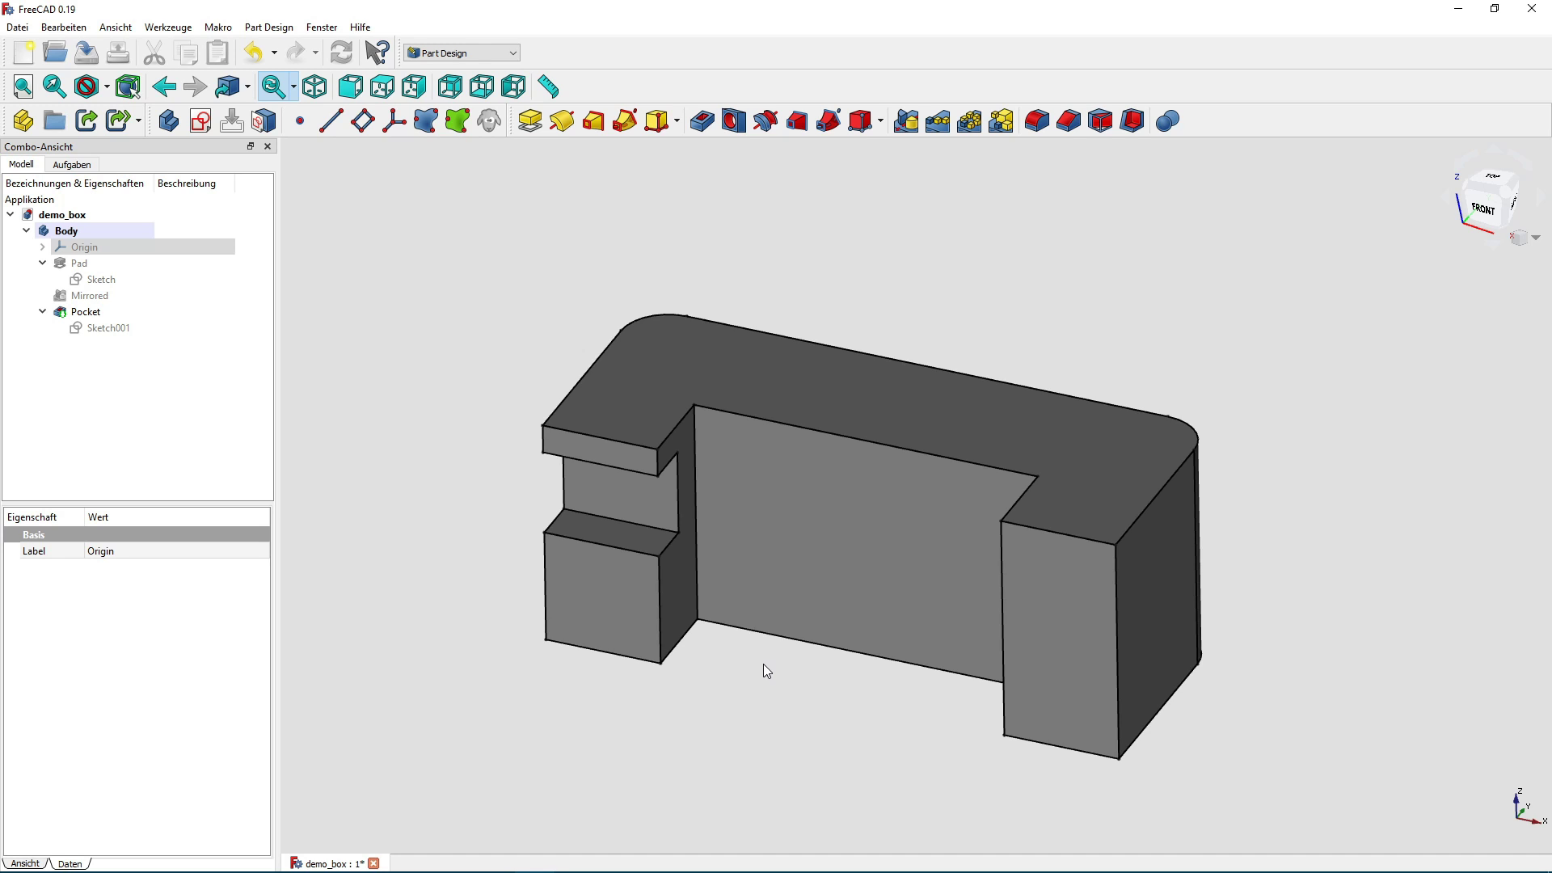
{"action": "left_click", "coordinate": [753, 420]}
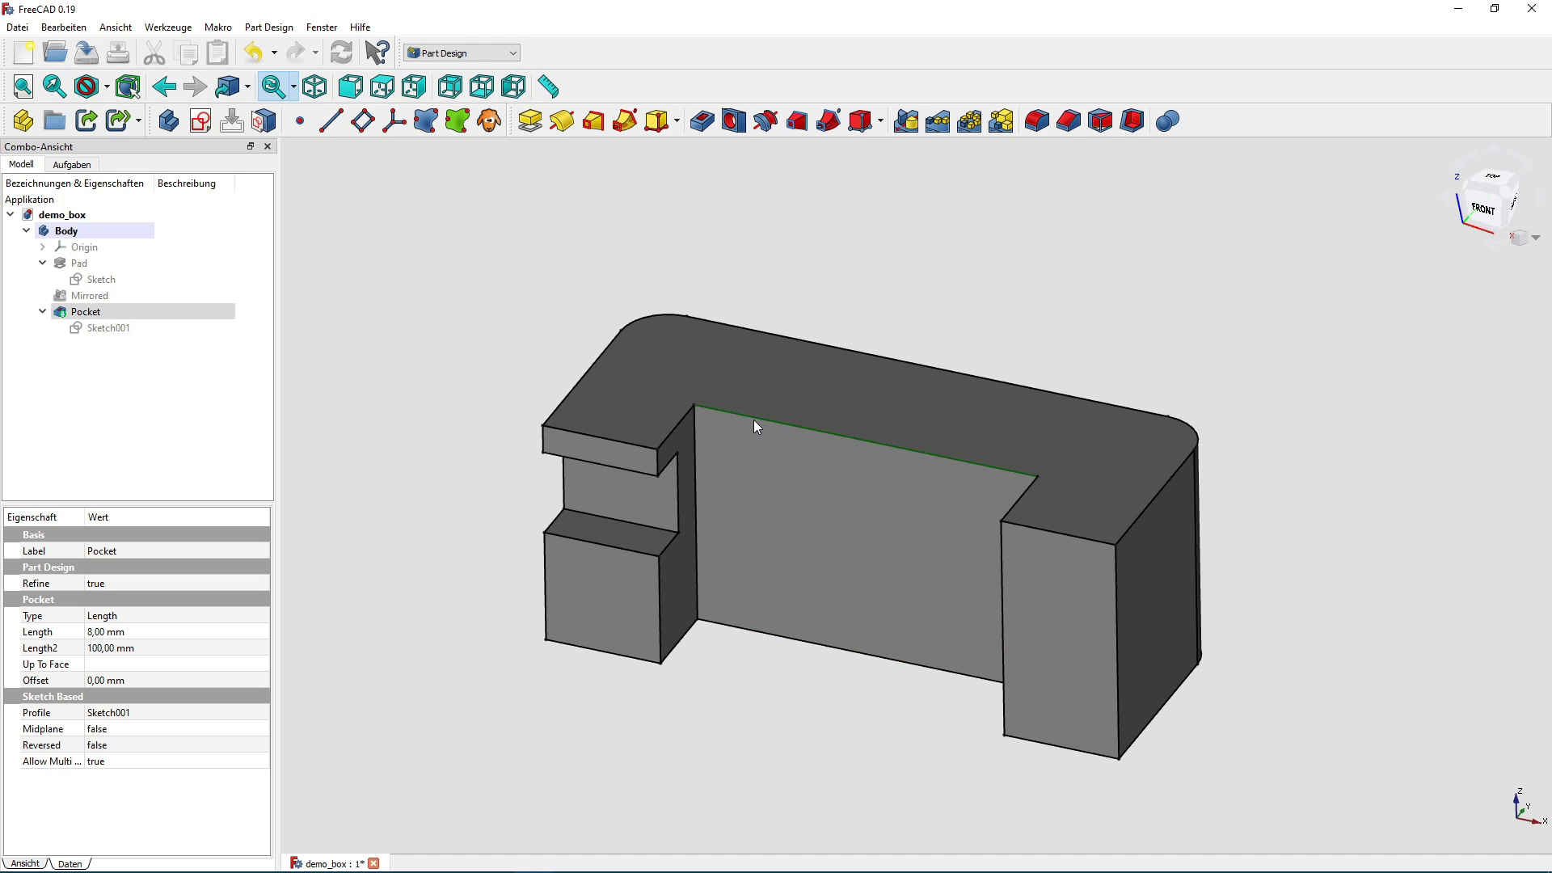
{"action": "left_click", "coordinate": [732, 481]}
{"action": "left_click", "coordinate": [498, 375]}
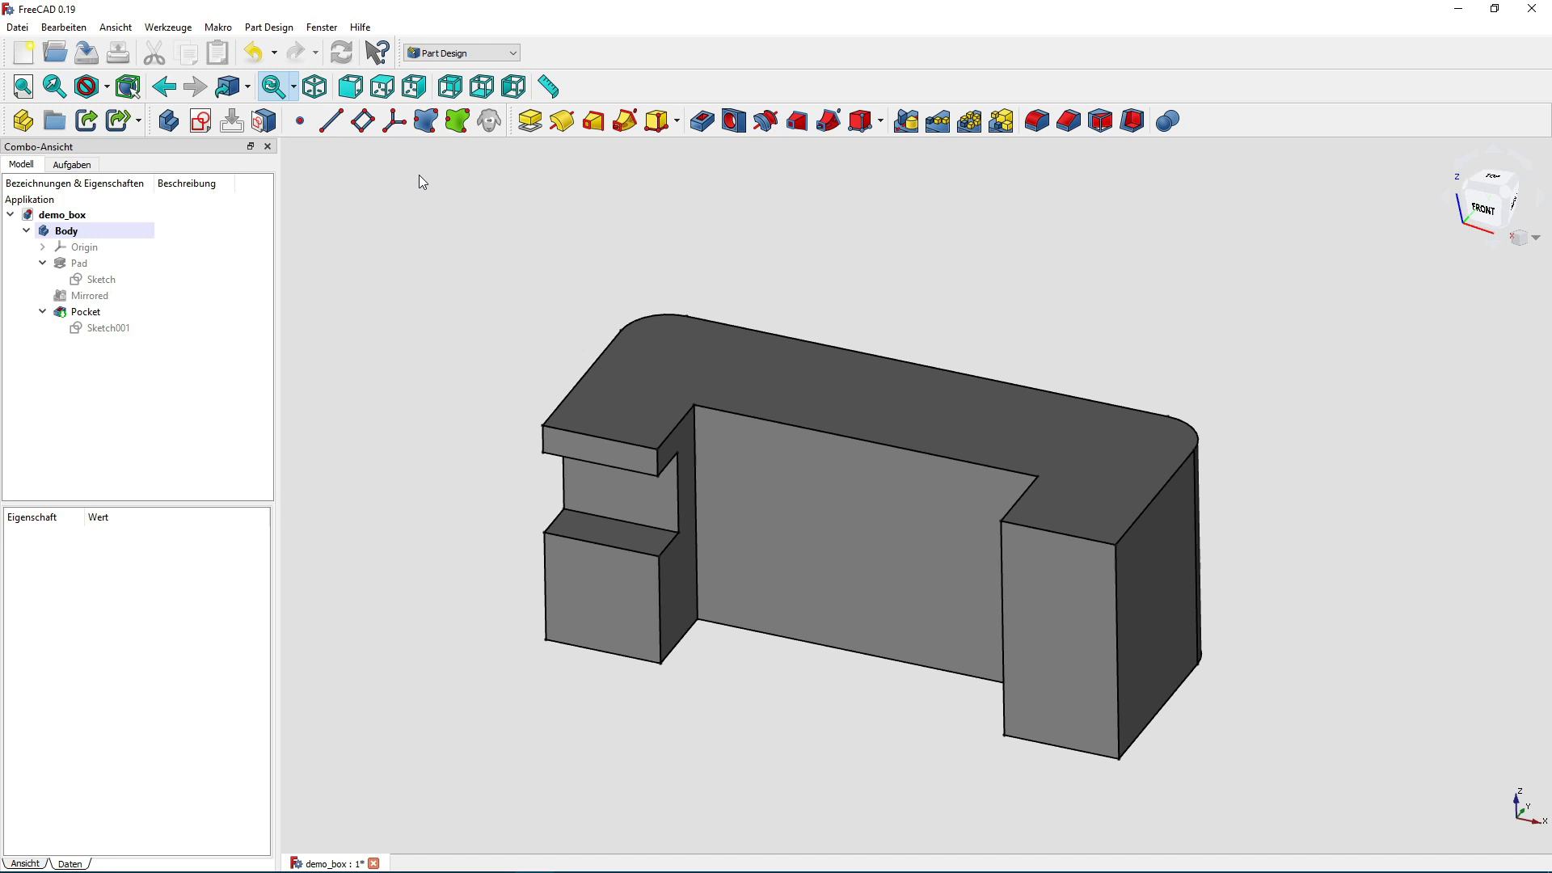
{"action": "mouse_move", "coordinate": [580, 265]}
{"action": "middle_mouse_down"}
{"action": "mouse_move", "coordinate": [696, 250]}
{"action": "mouse_move", "coordinate": [649, 249]}
{"action": "middle_mouse_up"}
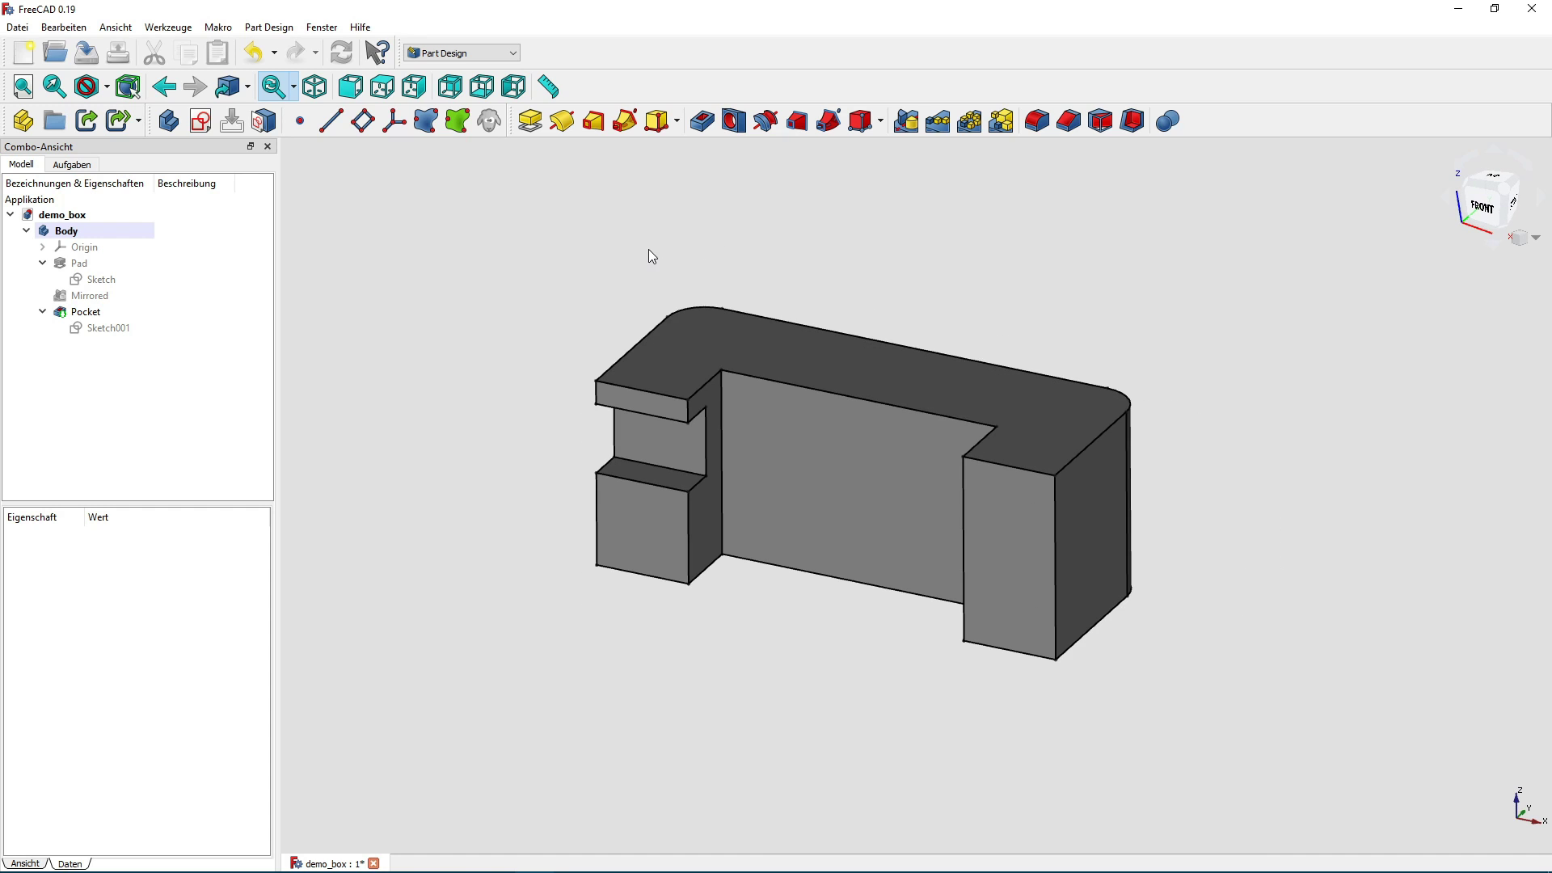
{"action": "left_click", "coordinate": [135, 313]}
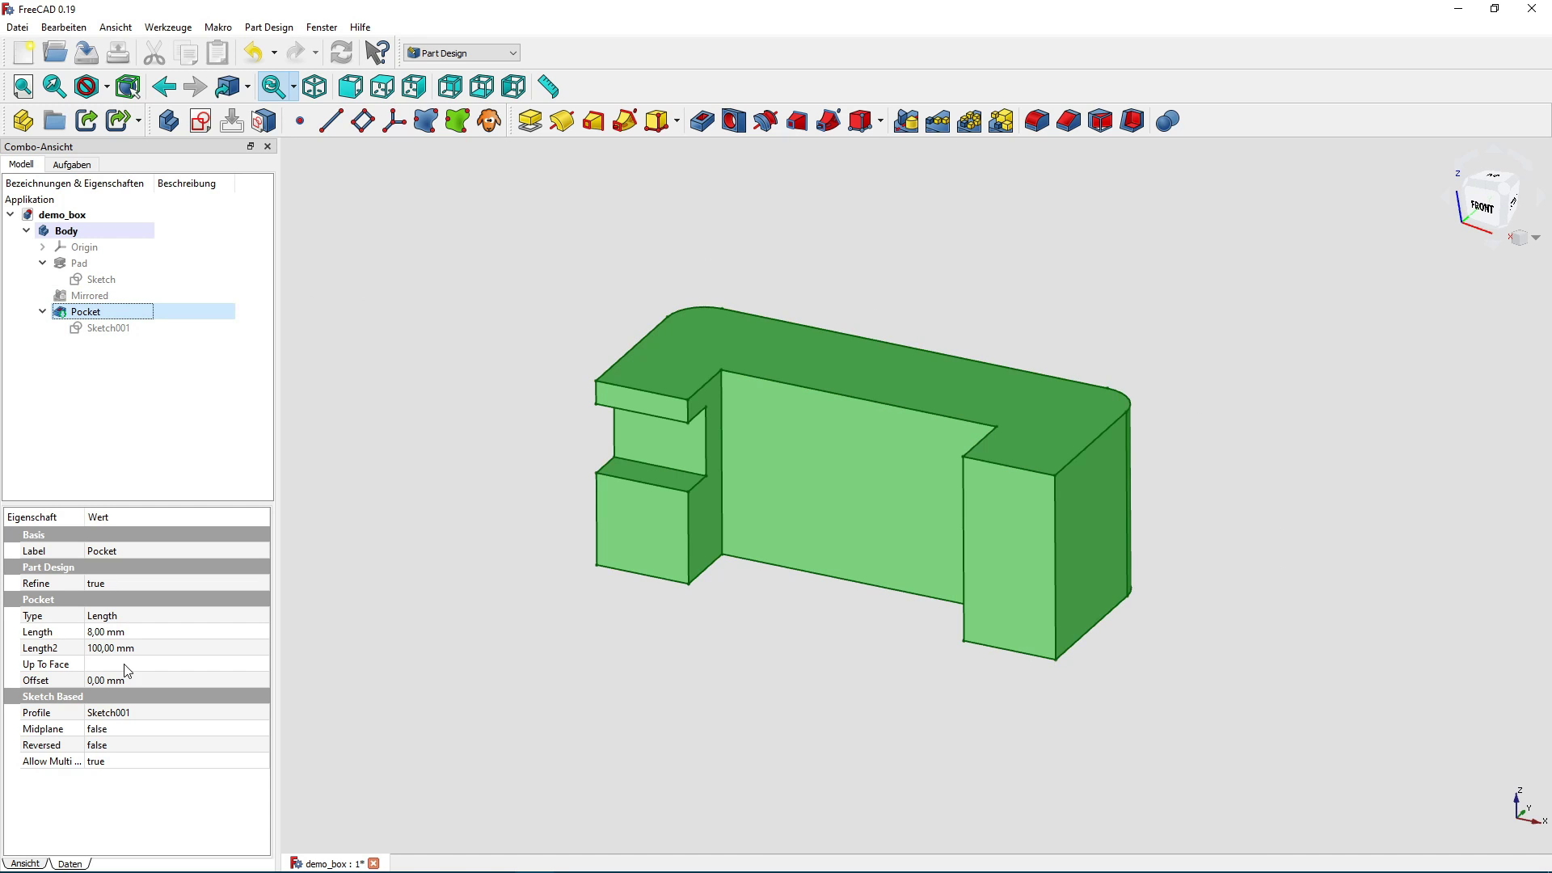
{"action": "left_click", "coordinate": [122, 633]}
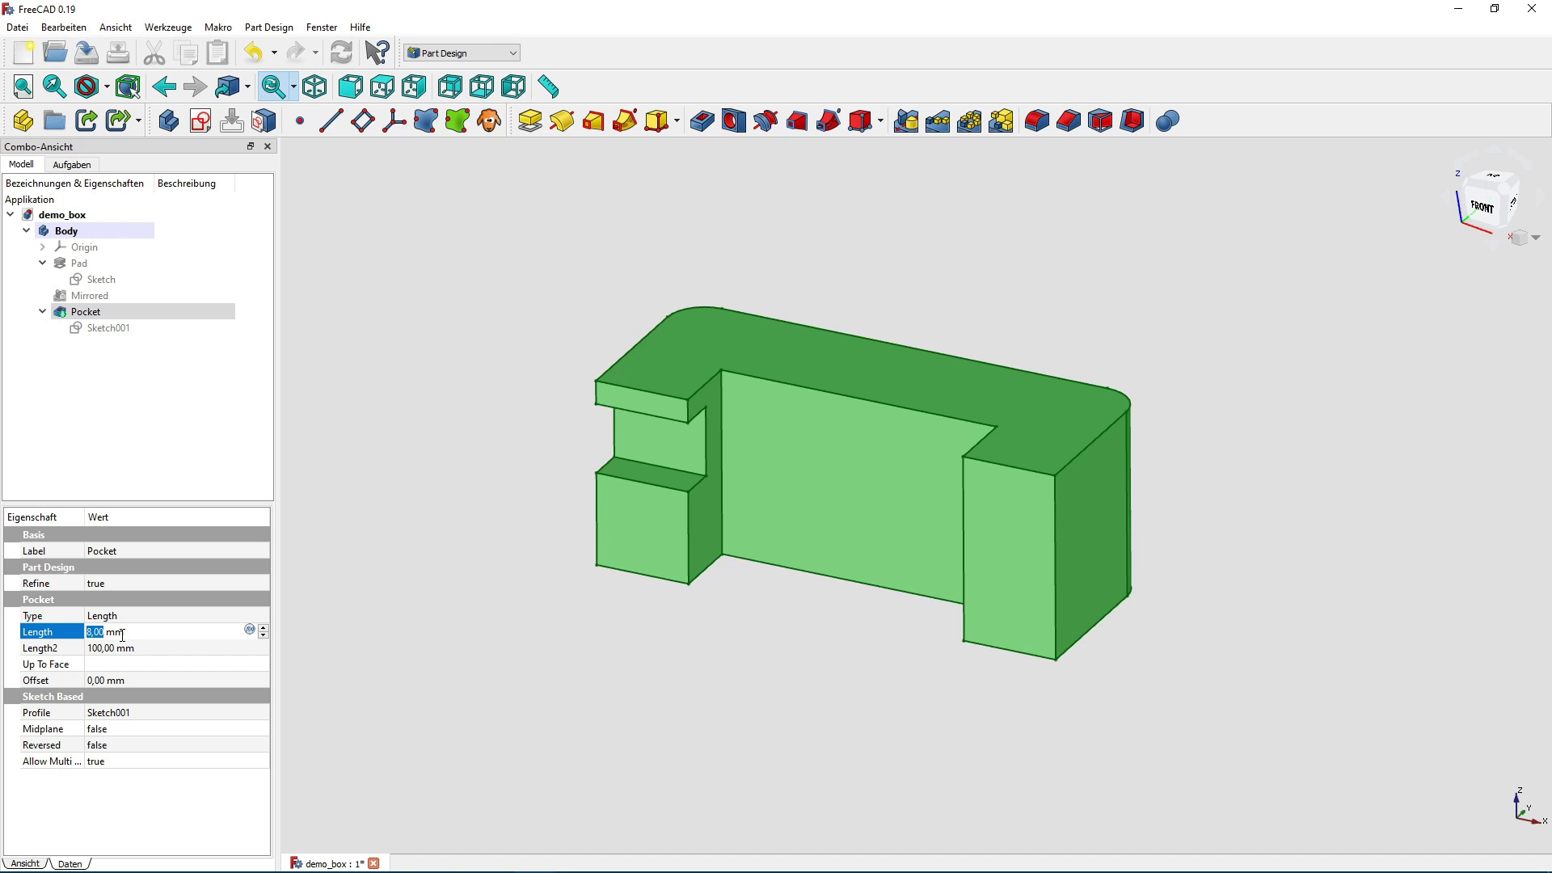
{"action": "left_click", "coordinate": [263, 628]}
{"action": "left_click", "coordinate": [264, 628]}
{"action": "type", "text": "12"}
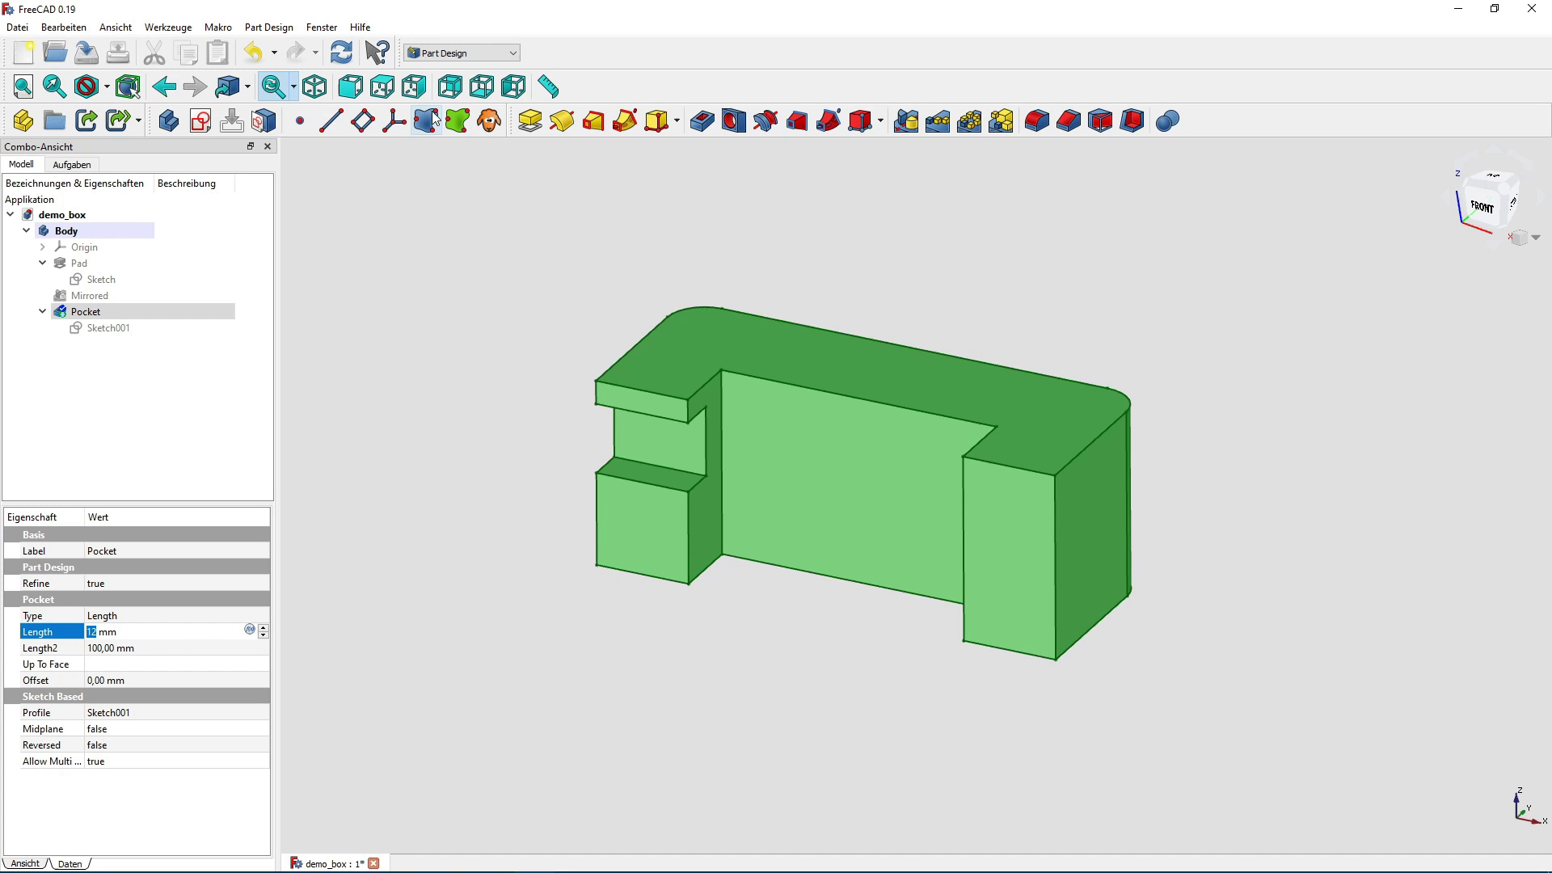
{"action": "left_click", "coordinate": [351, 57]}
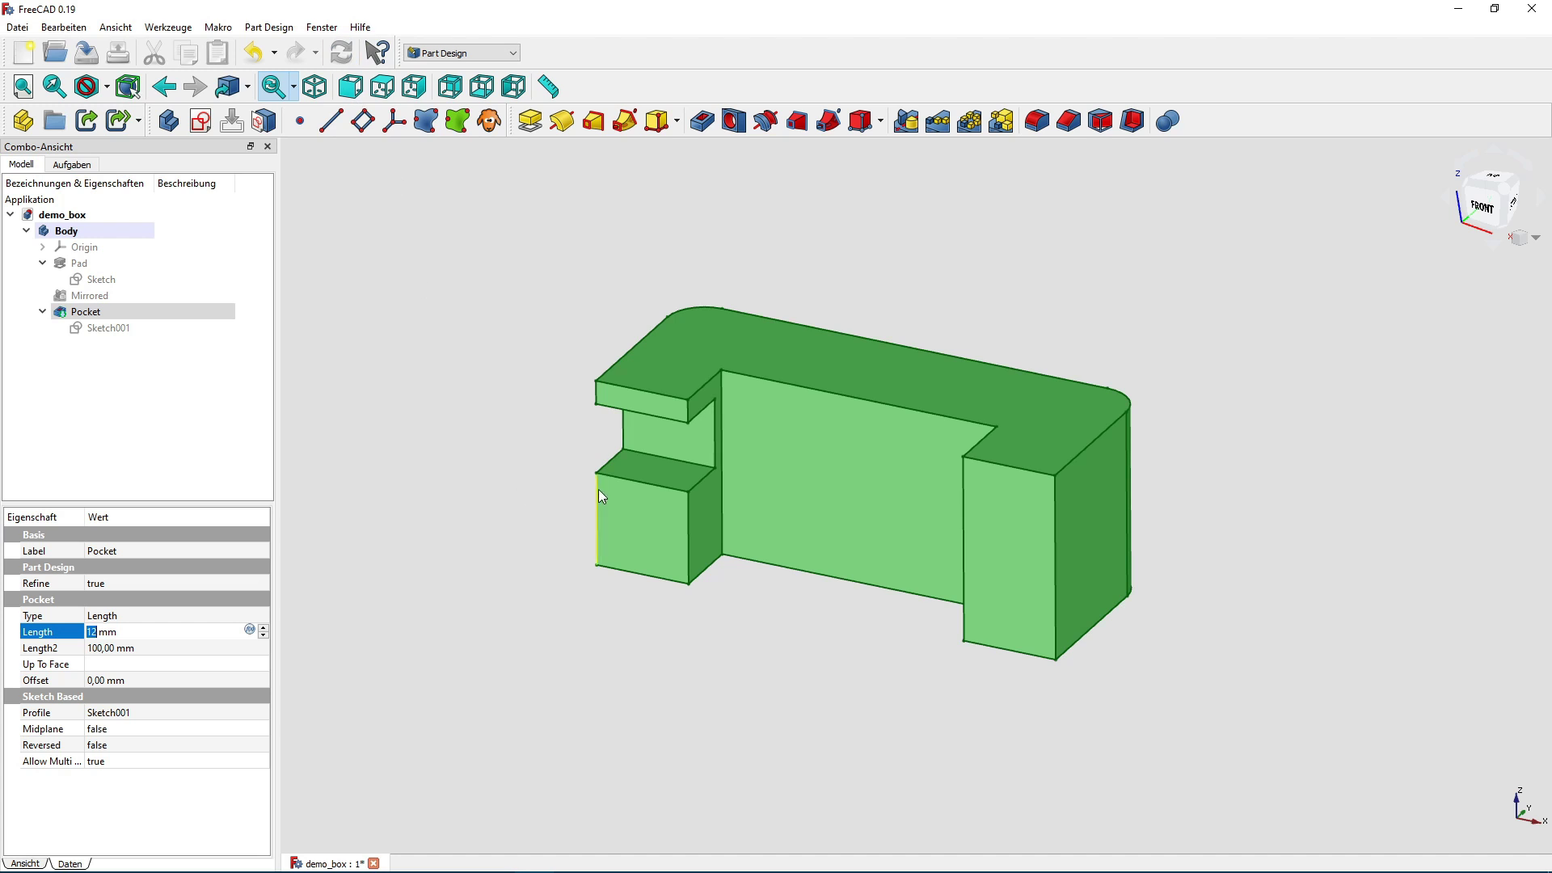
{"action": "left_click", "coordinate": [555, 577]}
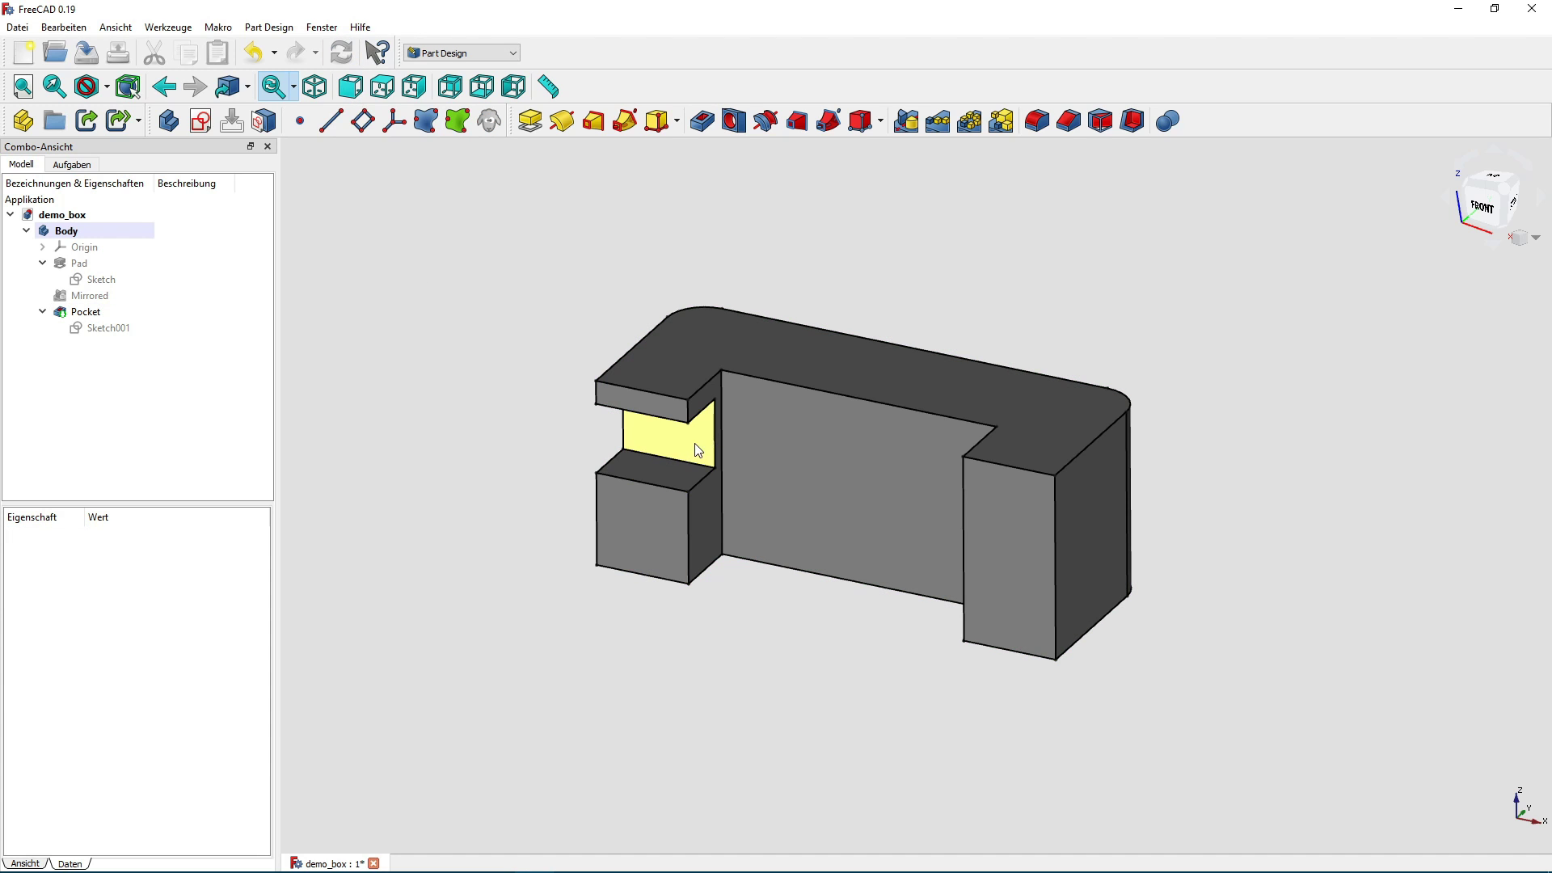
{"action": "left_click", "coordinate": [139, 334]}
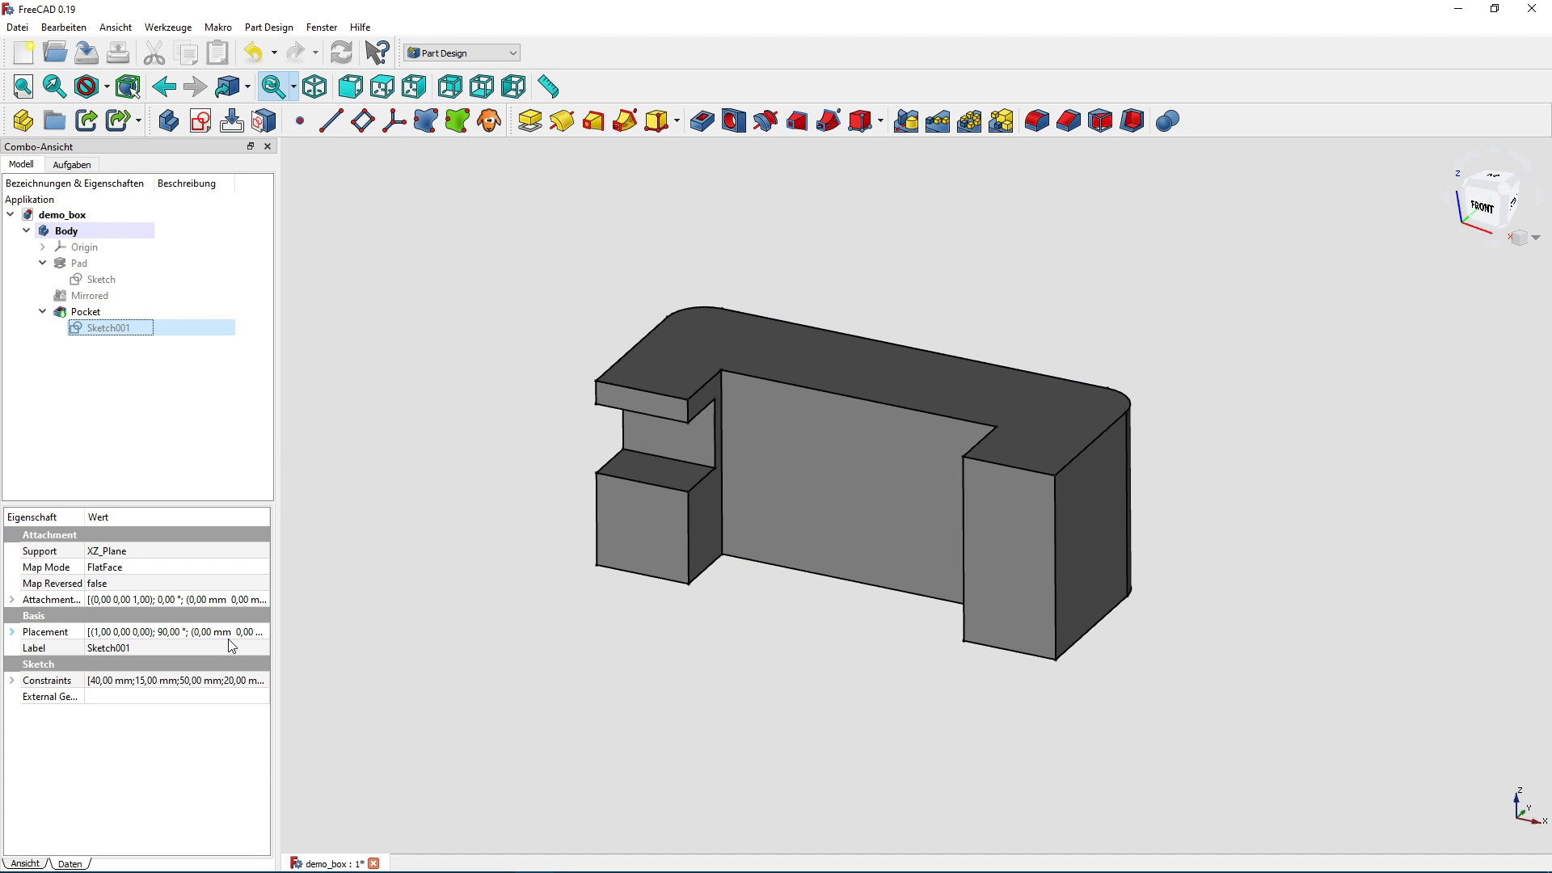
{"action": "left_click", "coordinate": [114, 313]}
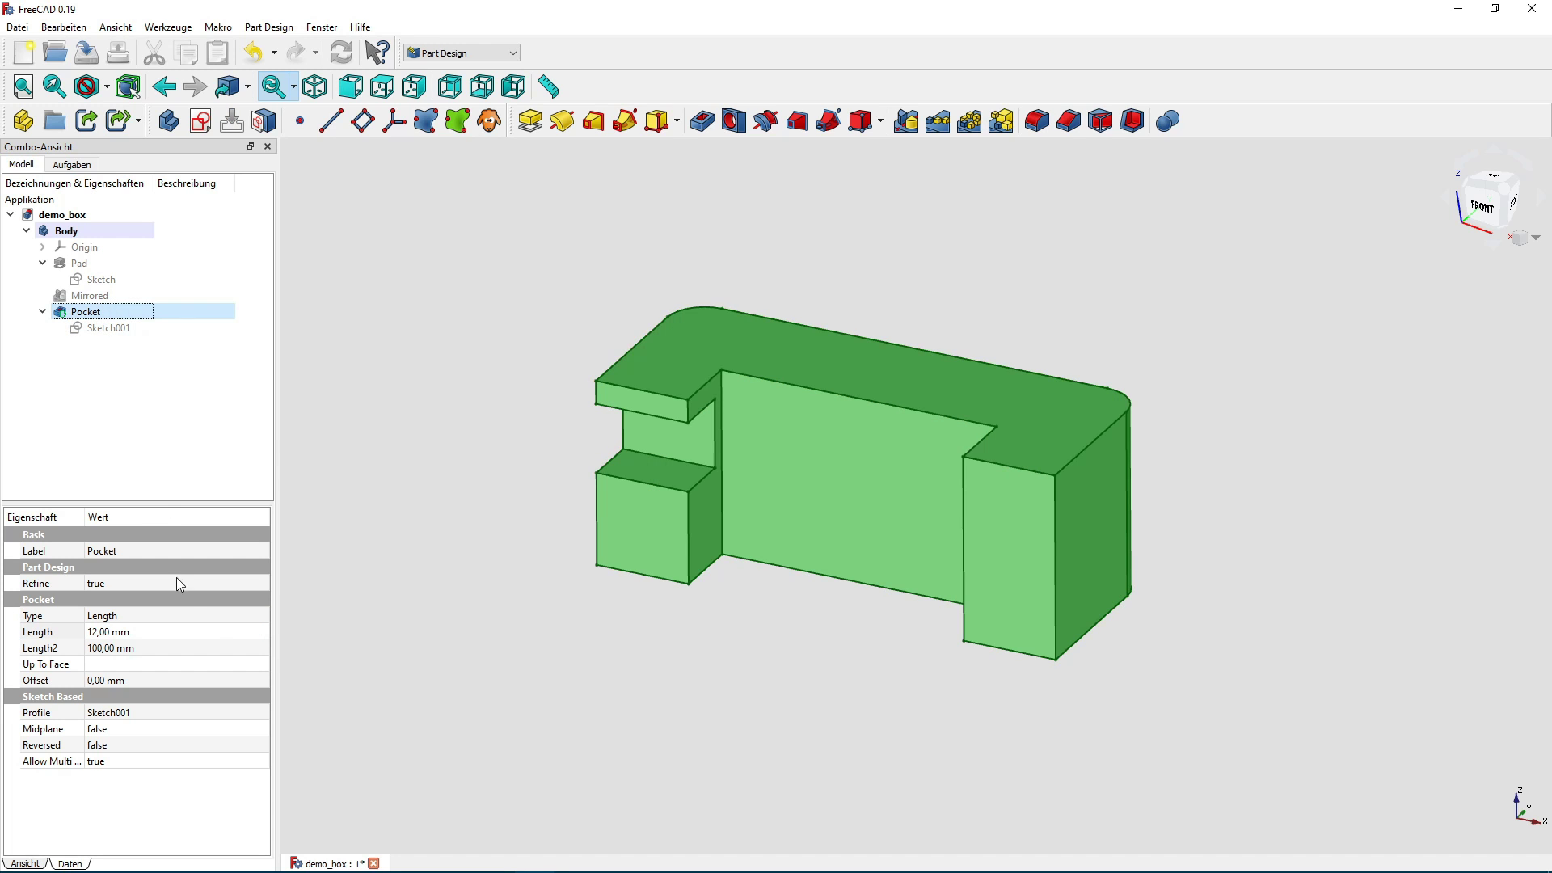
{"action": "left_click", "coordinate": [257, 632]}
{"action": "double_click", "coordinate": [262, 628]}
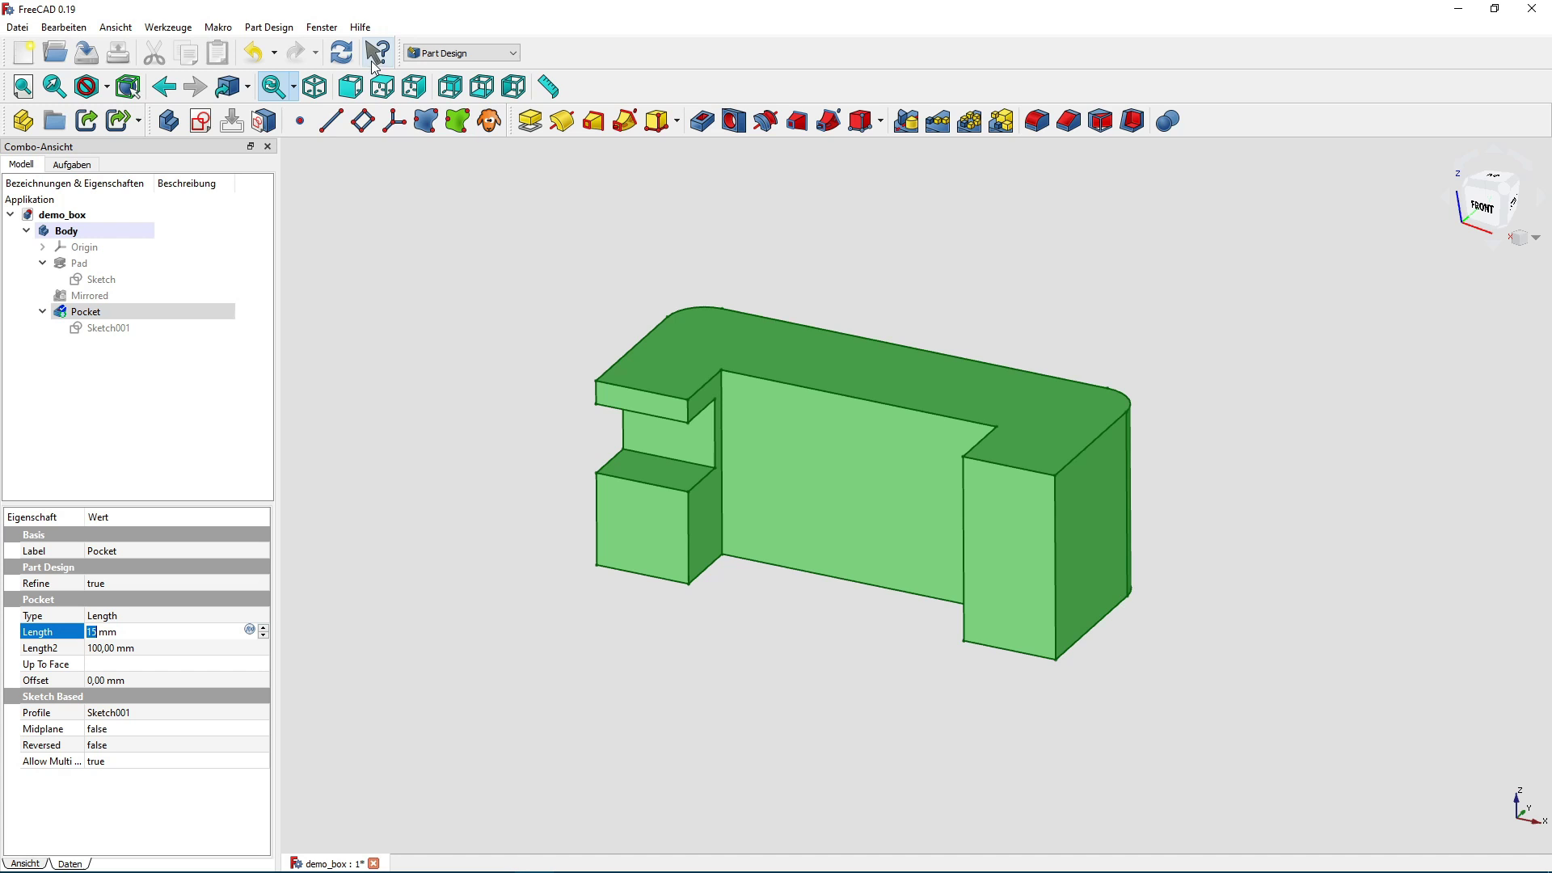
{"action": "left_click", "coordinate": [349, 52]}
{"action": "left_click", "coordinate": [391, 382]}
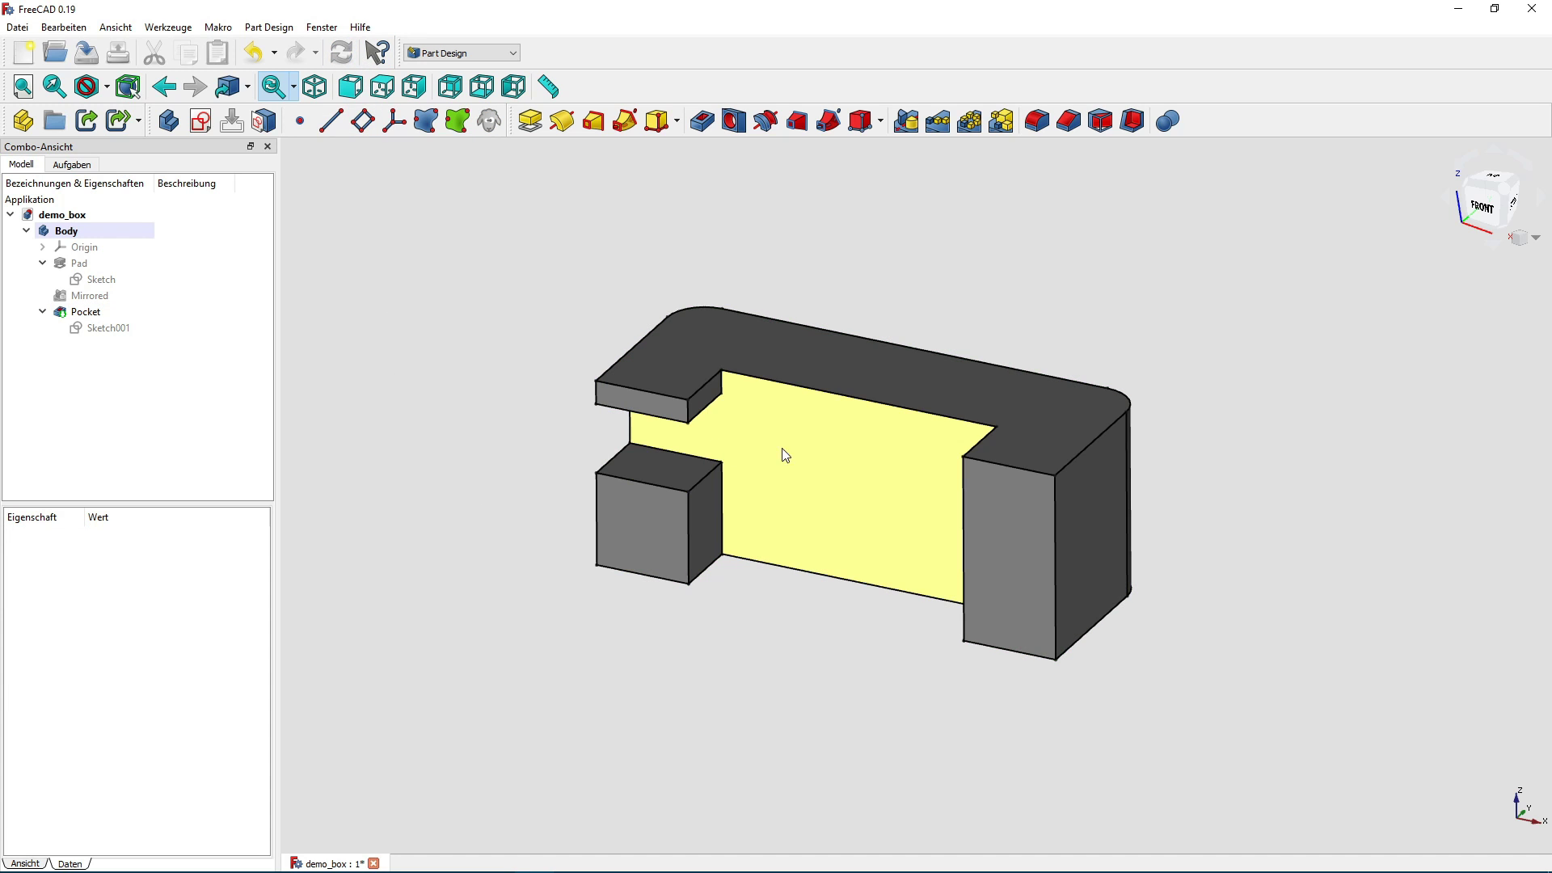
{"action": "left_click", "coordinate": [799, 462]}
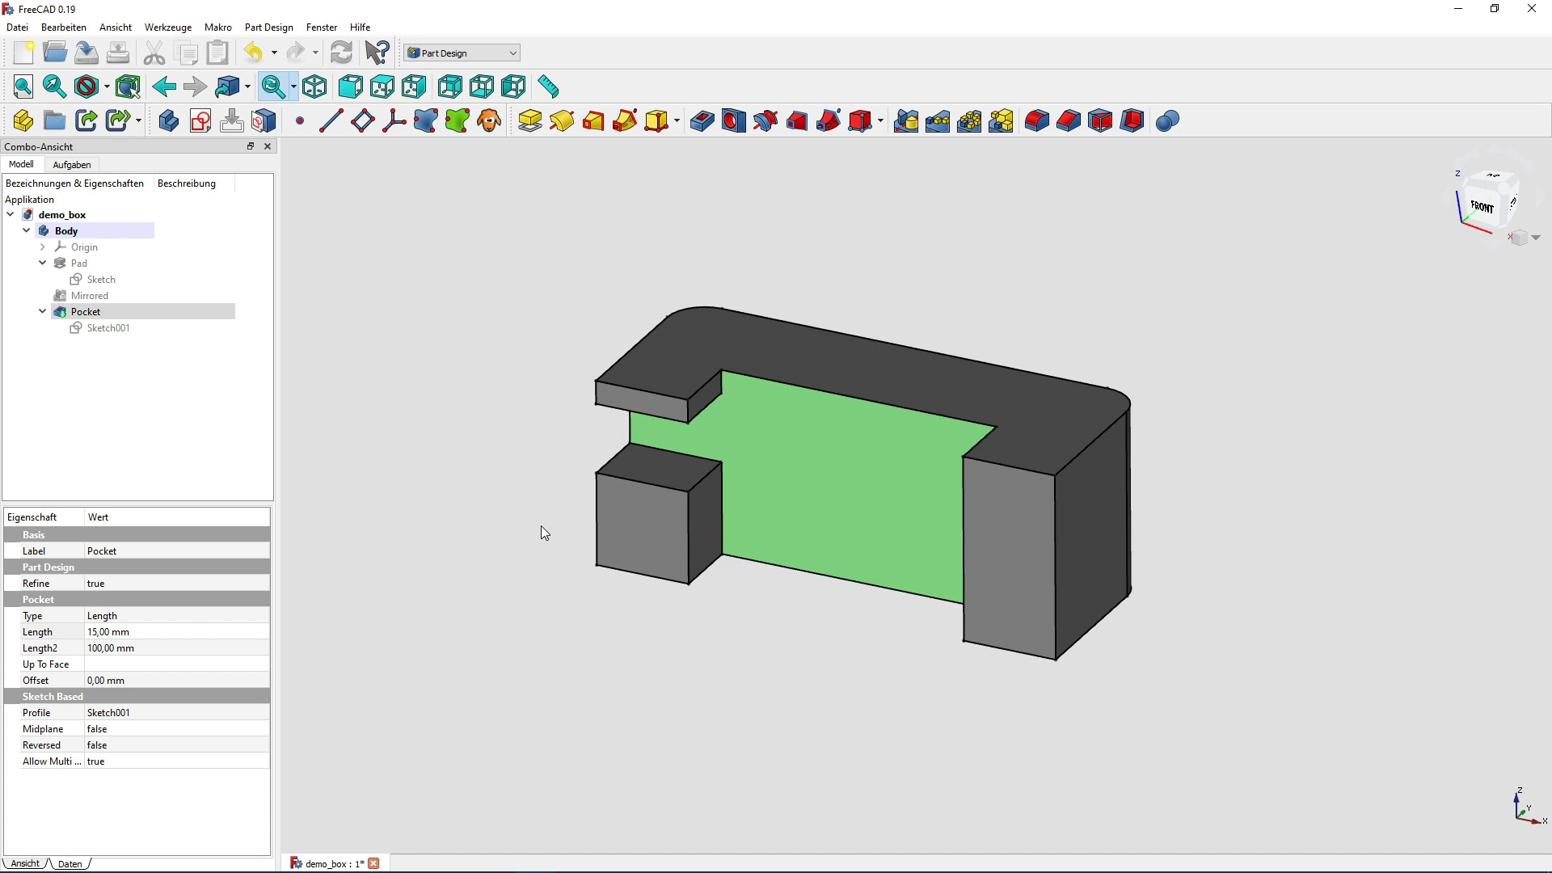
{"action": "left_click", "coordinate": [467, 439]}
{"action": "left_click", "coordinate": [132, 313]}
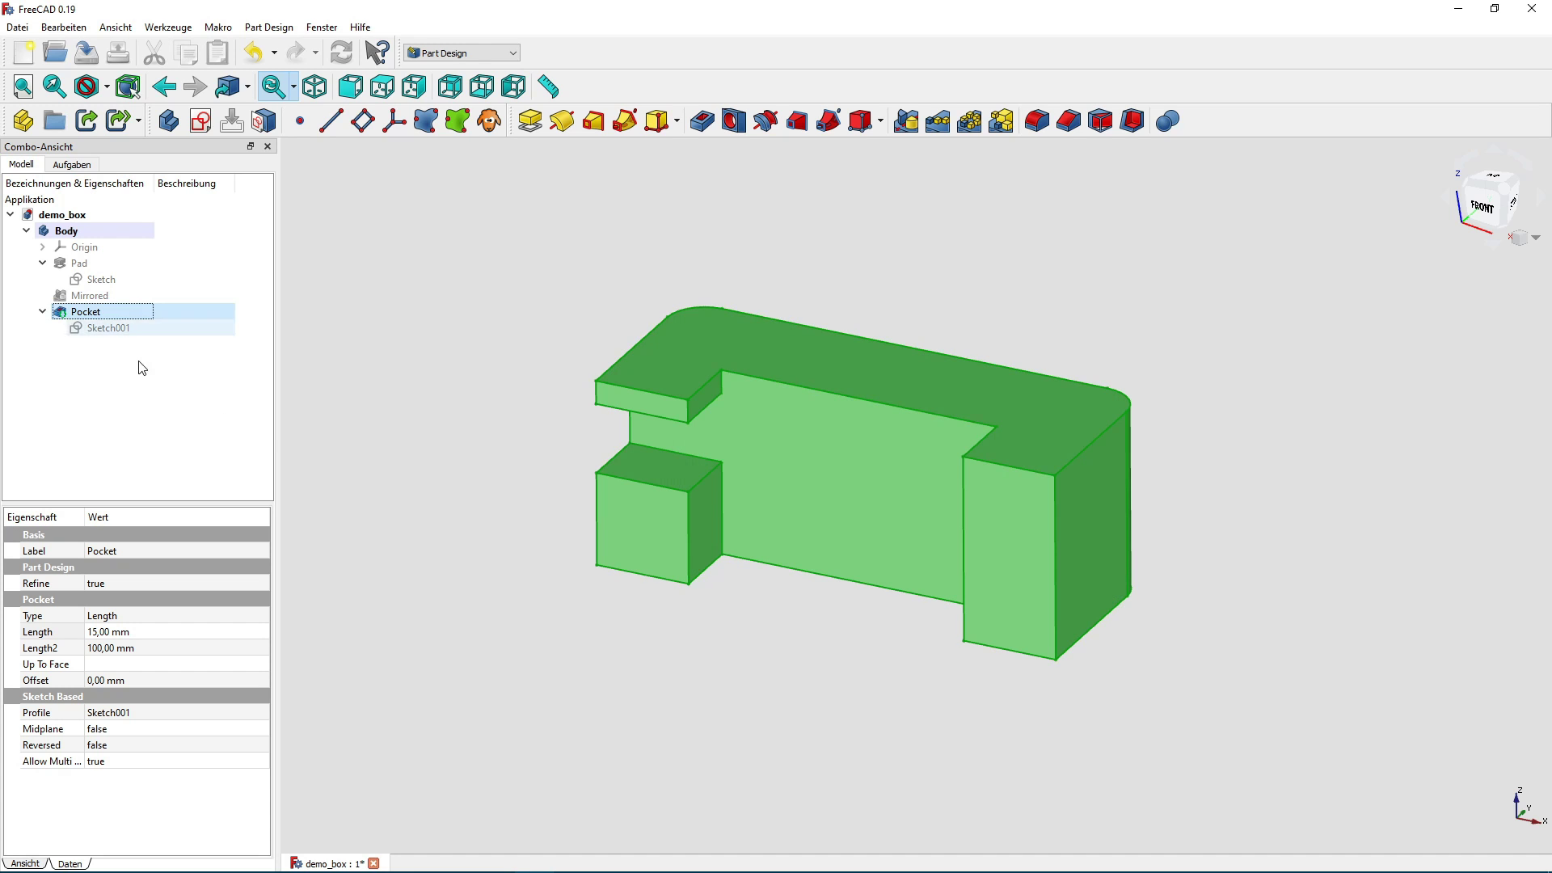
{"action": "left_click", "coordinate": [137, 632]}
{"action": "type", "text": "8"}
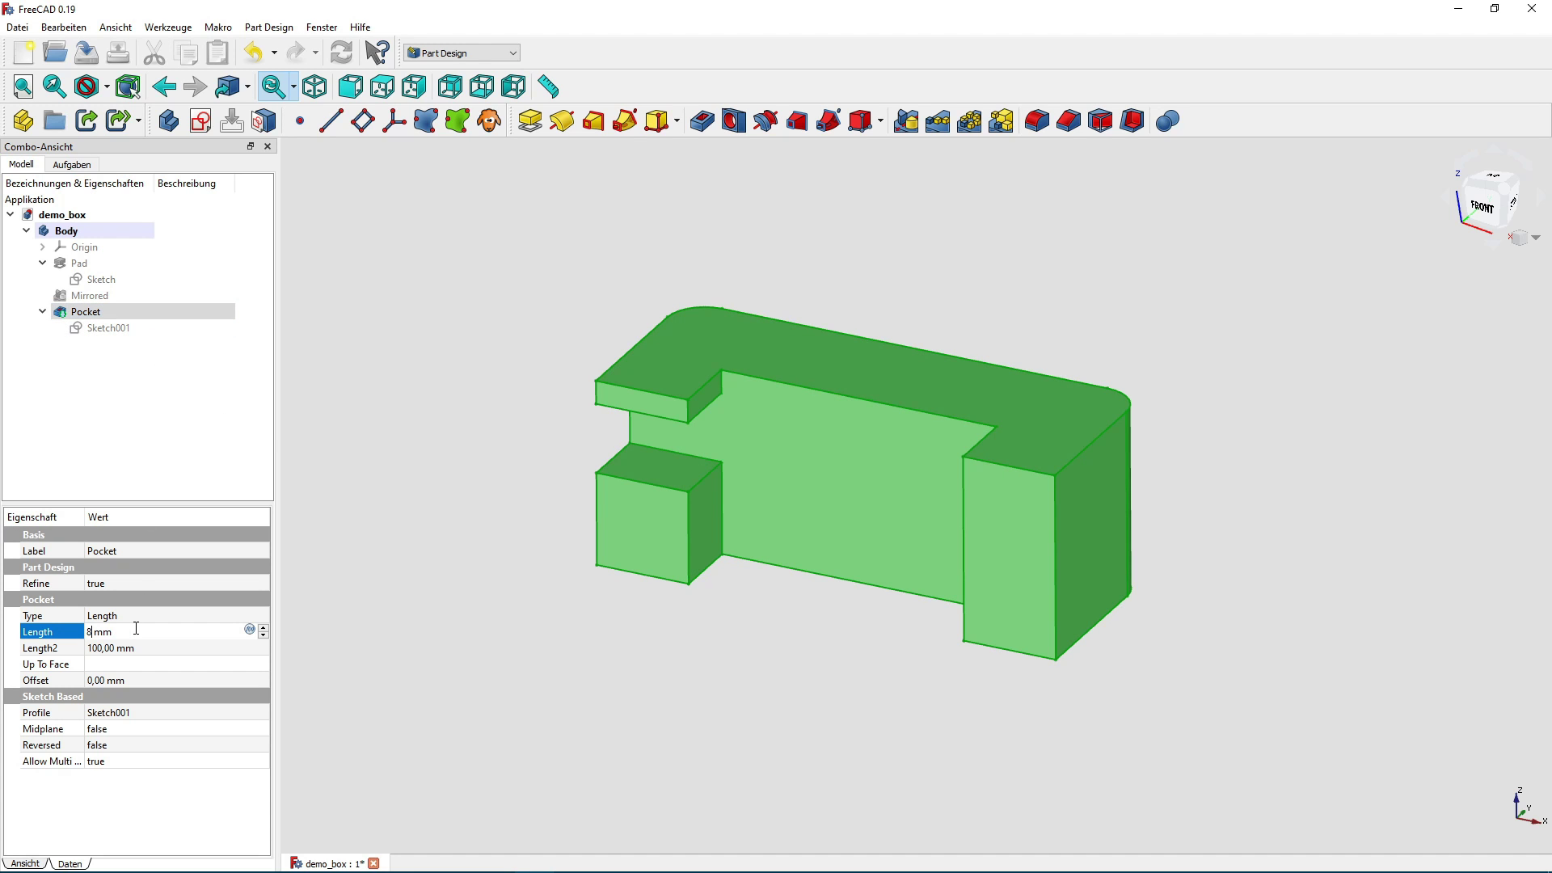
{"action": "key", "text": "Return"}
{"action": "left_click", "coordinate": [439, 261]}
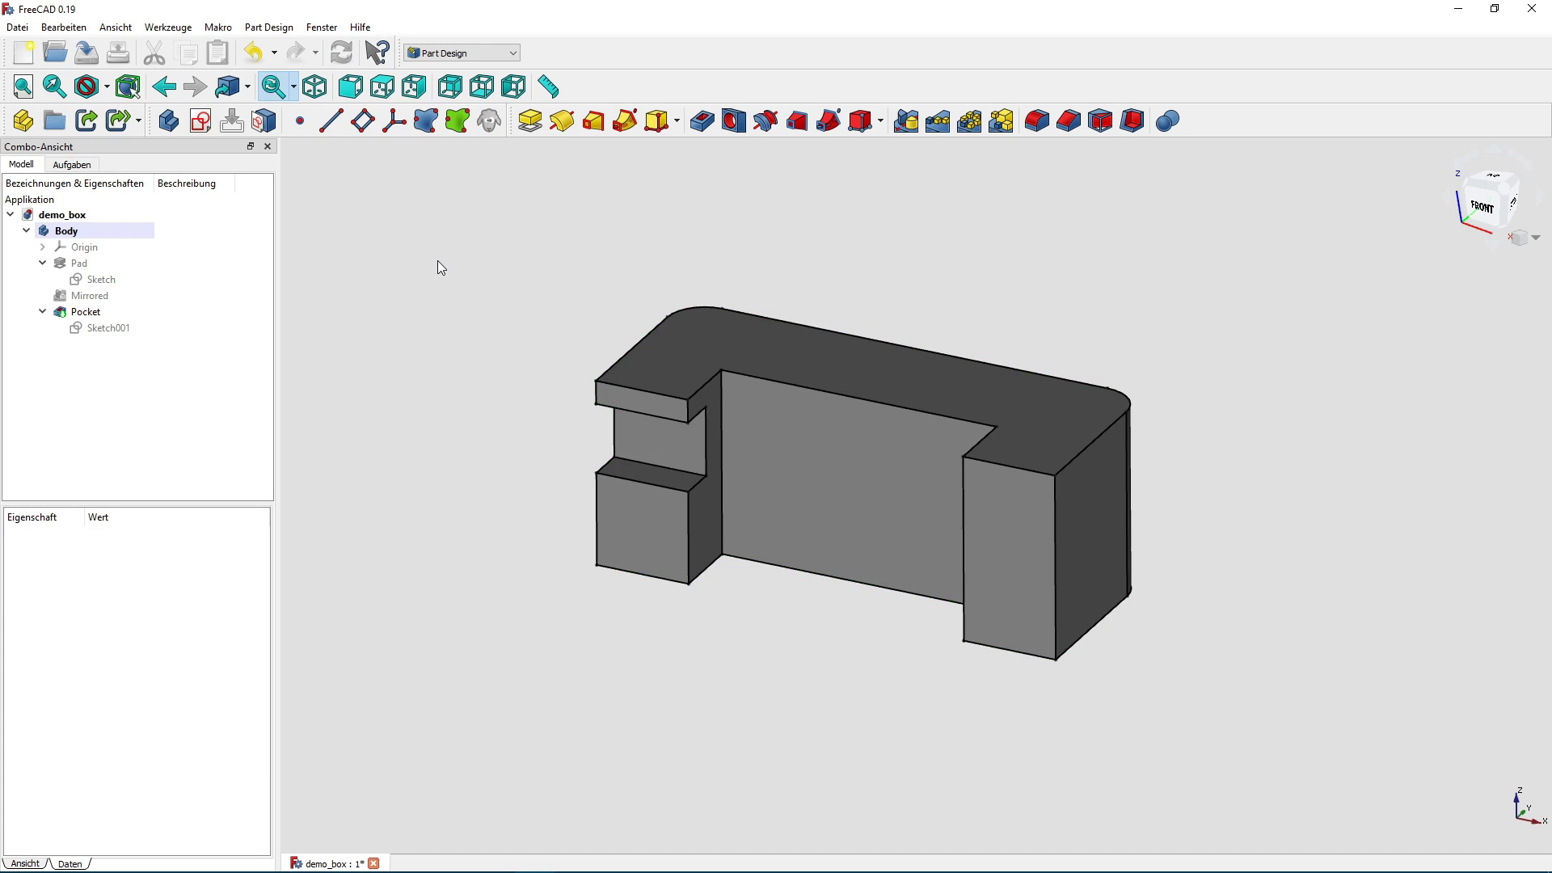
Fillet the lower-left block's top edge at 2 mm, then pick the pocket opening's upper edge.
{"action": "left_click", "coordinate": [42, 311]}
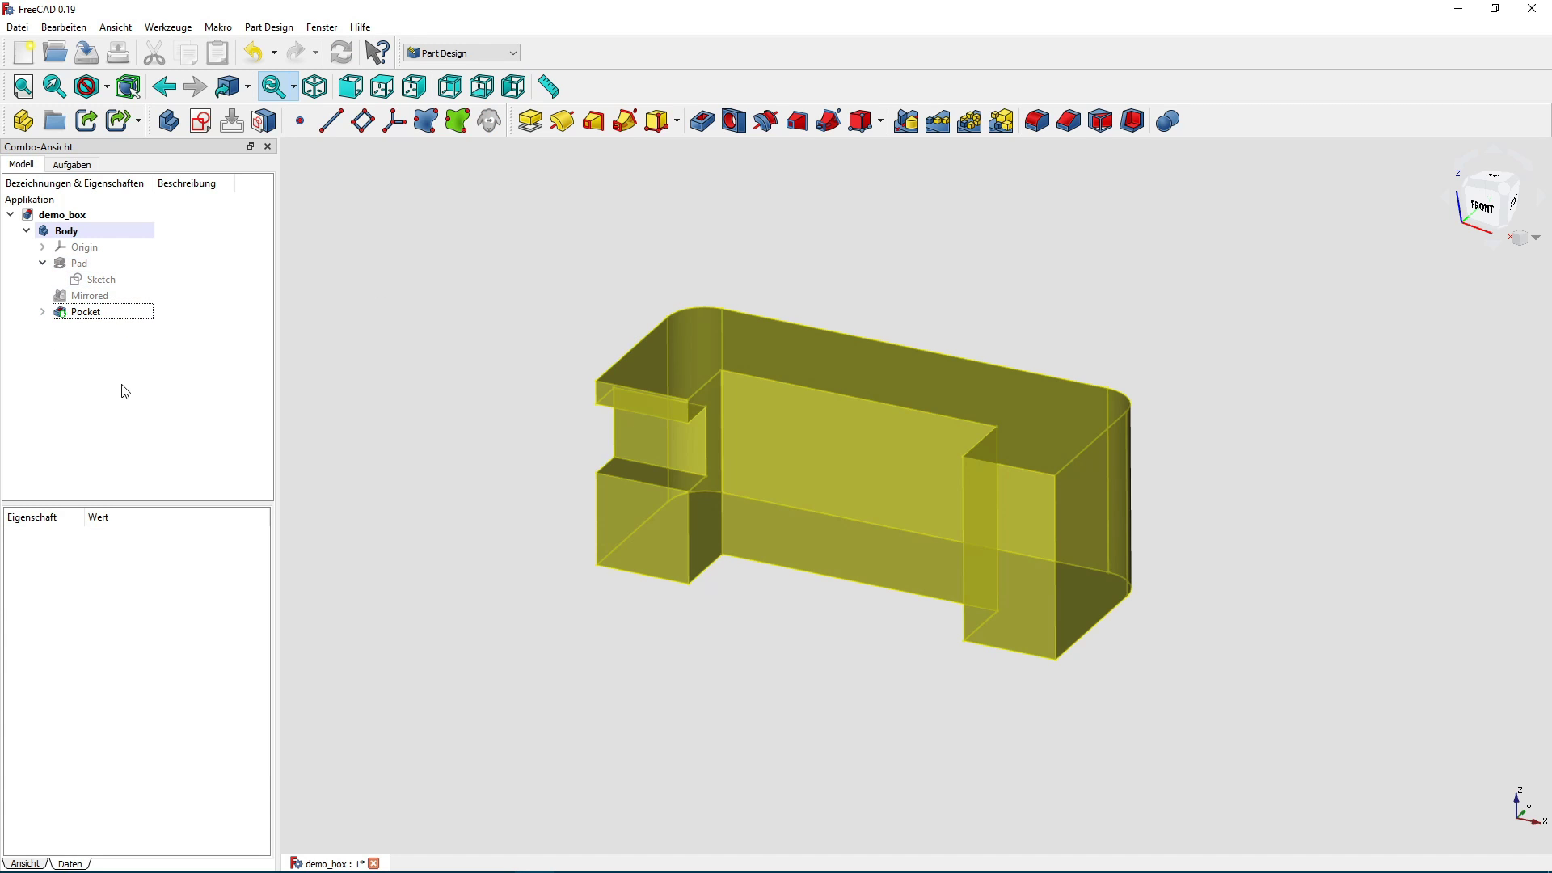
{"action": "middle_click_drag", "start_coordinate": [453, 406], "coordinate": [377, 424]}
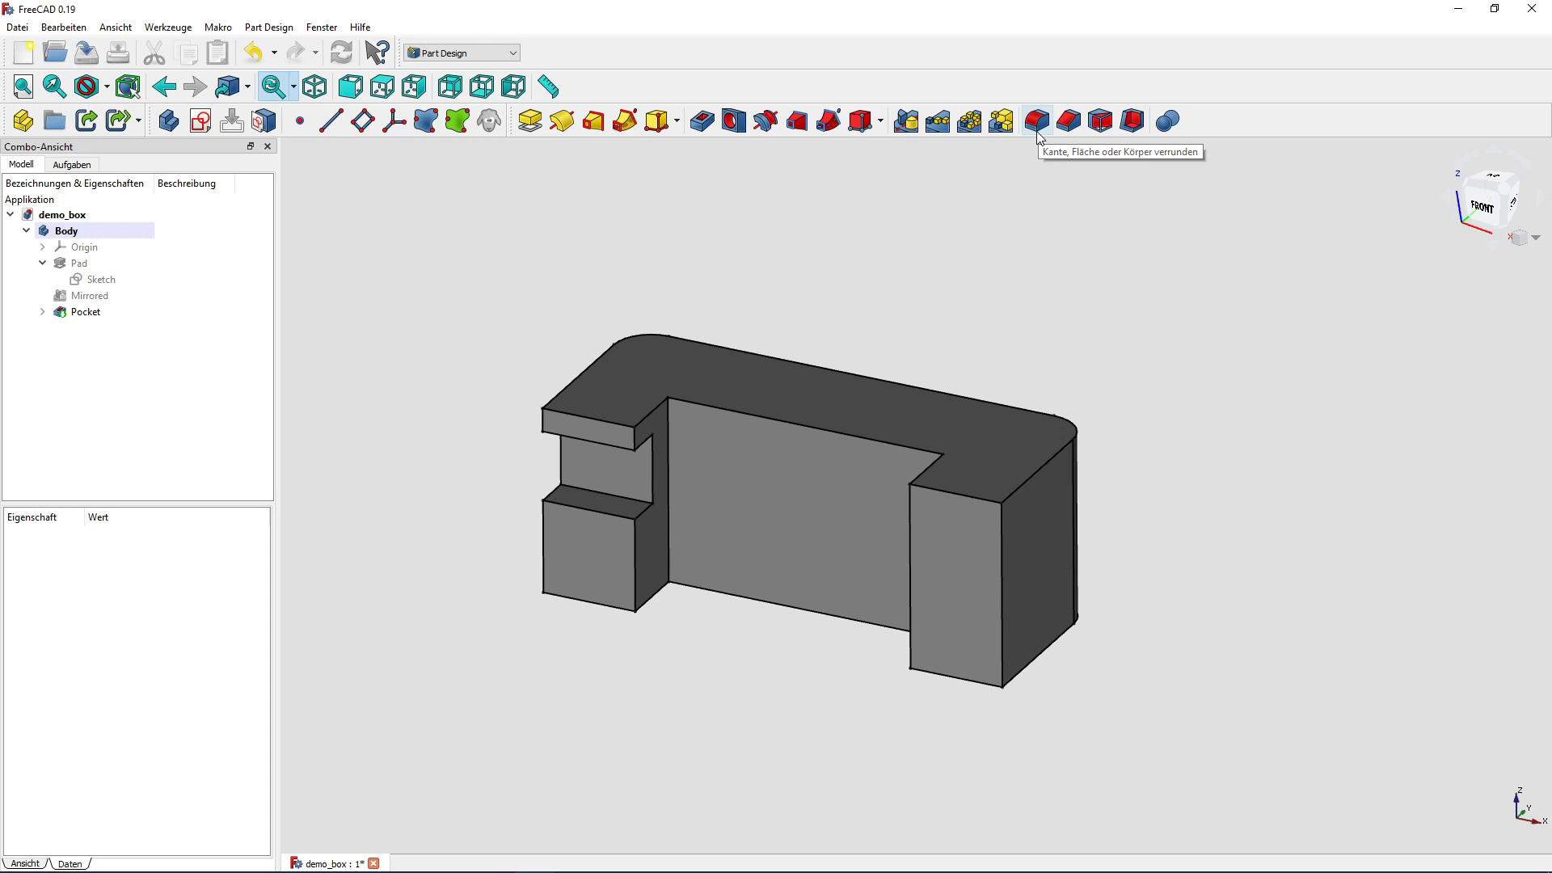
{"action": "left_click", "coordinate": [592, 507]}
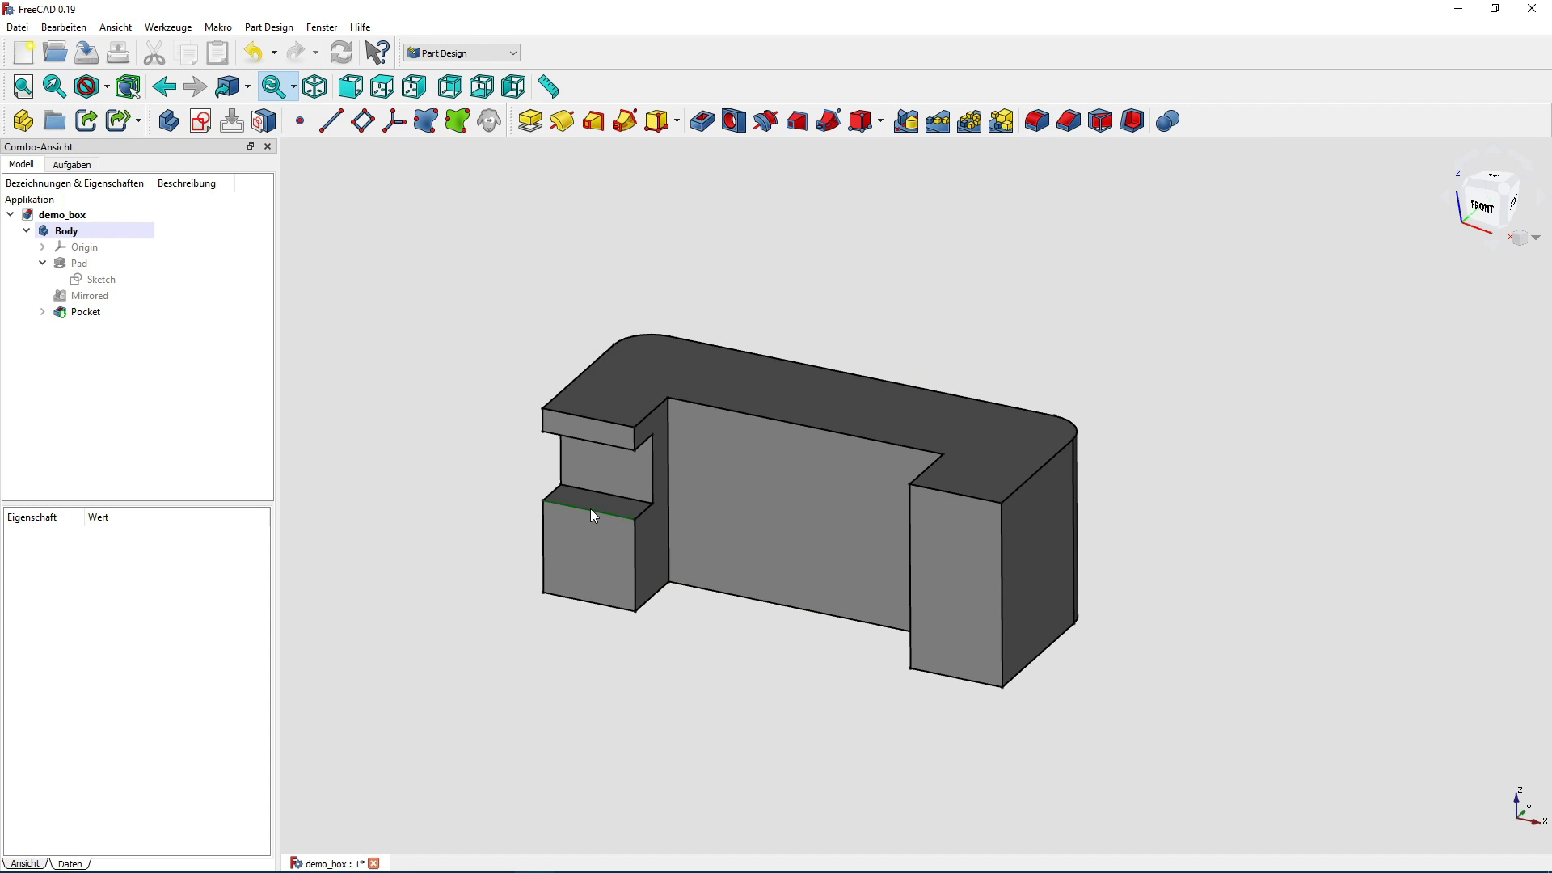
{"action": "left_click", "coordinate": [1037, 122]}
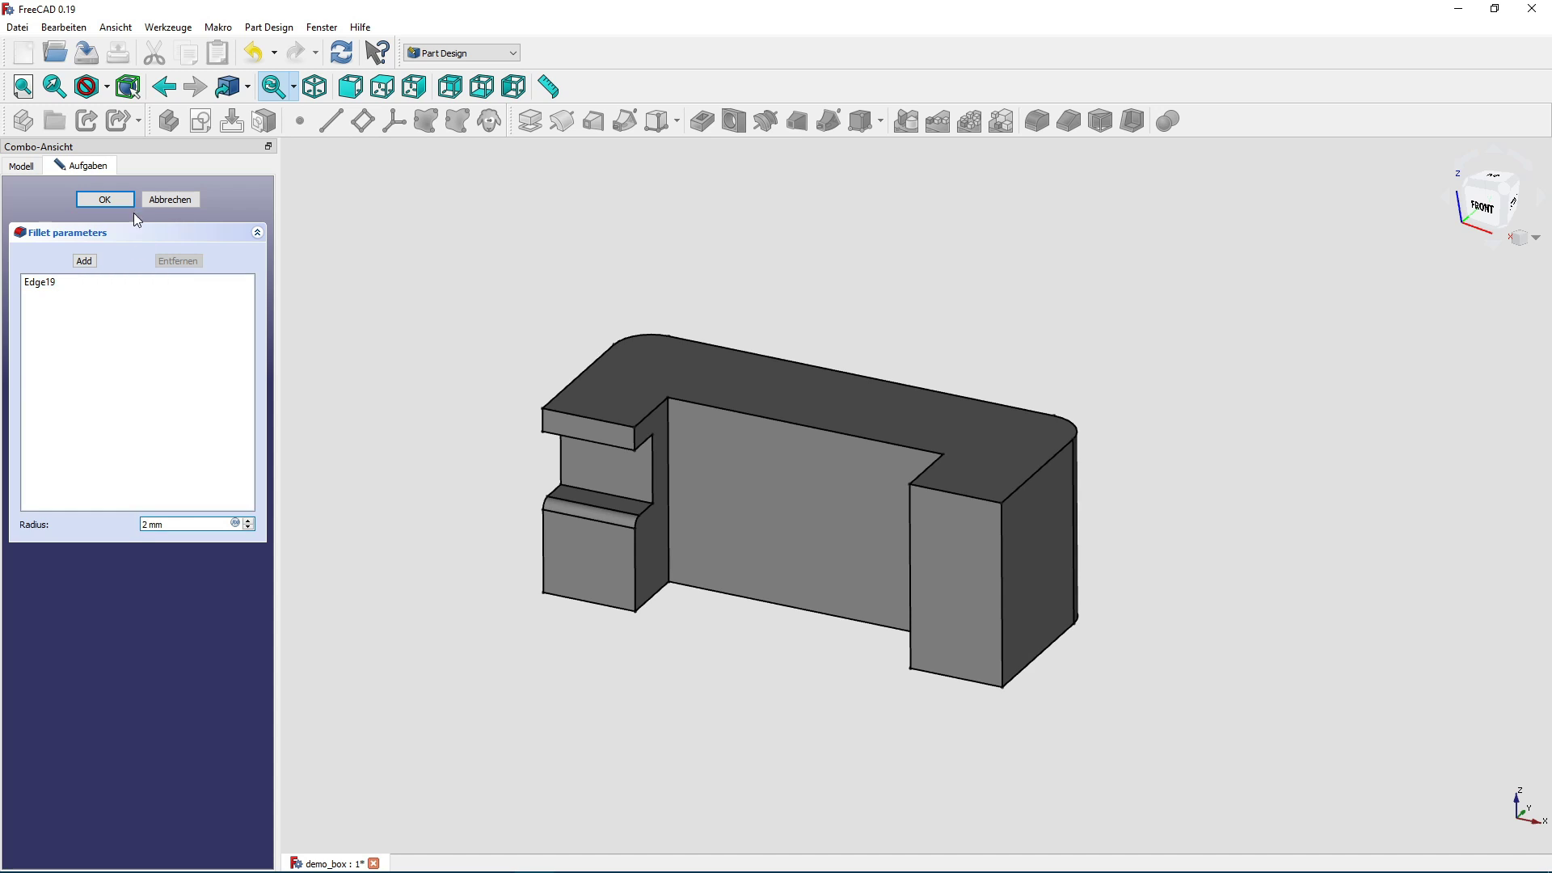
{"action": "left_click", "coordinate": [105, 199]}
{"action": "left_click", "coordinate": [731, 406]}
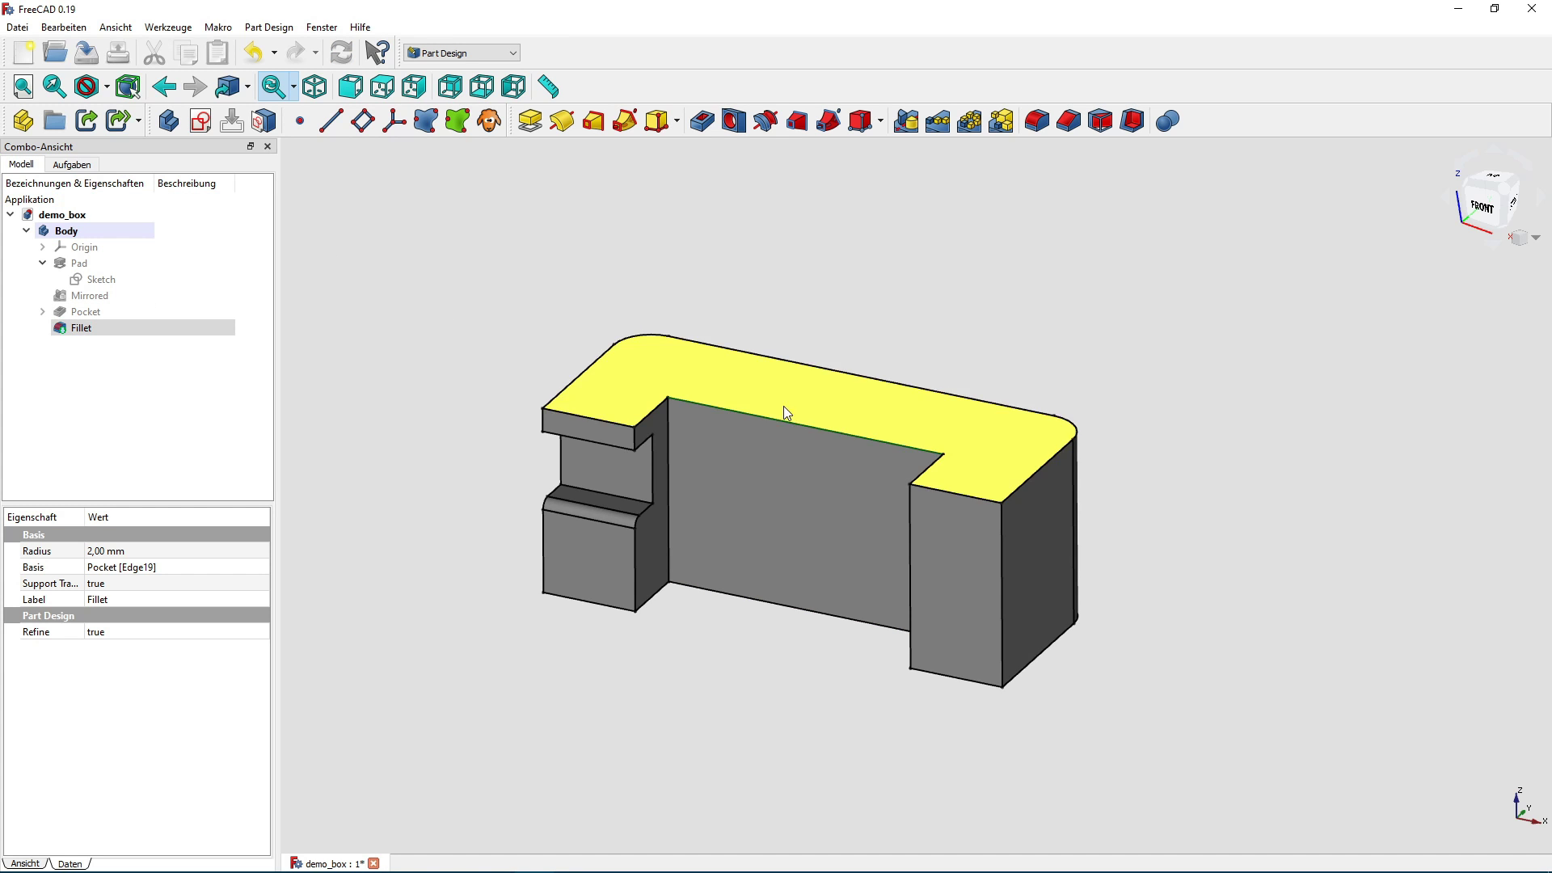
Chamfer the selected pocket edge with a 5 mm size.
{"action": "left_click", "coordinate": [1067, 121]}
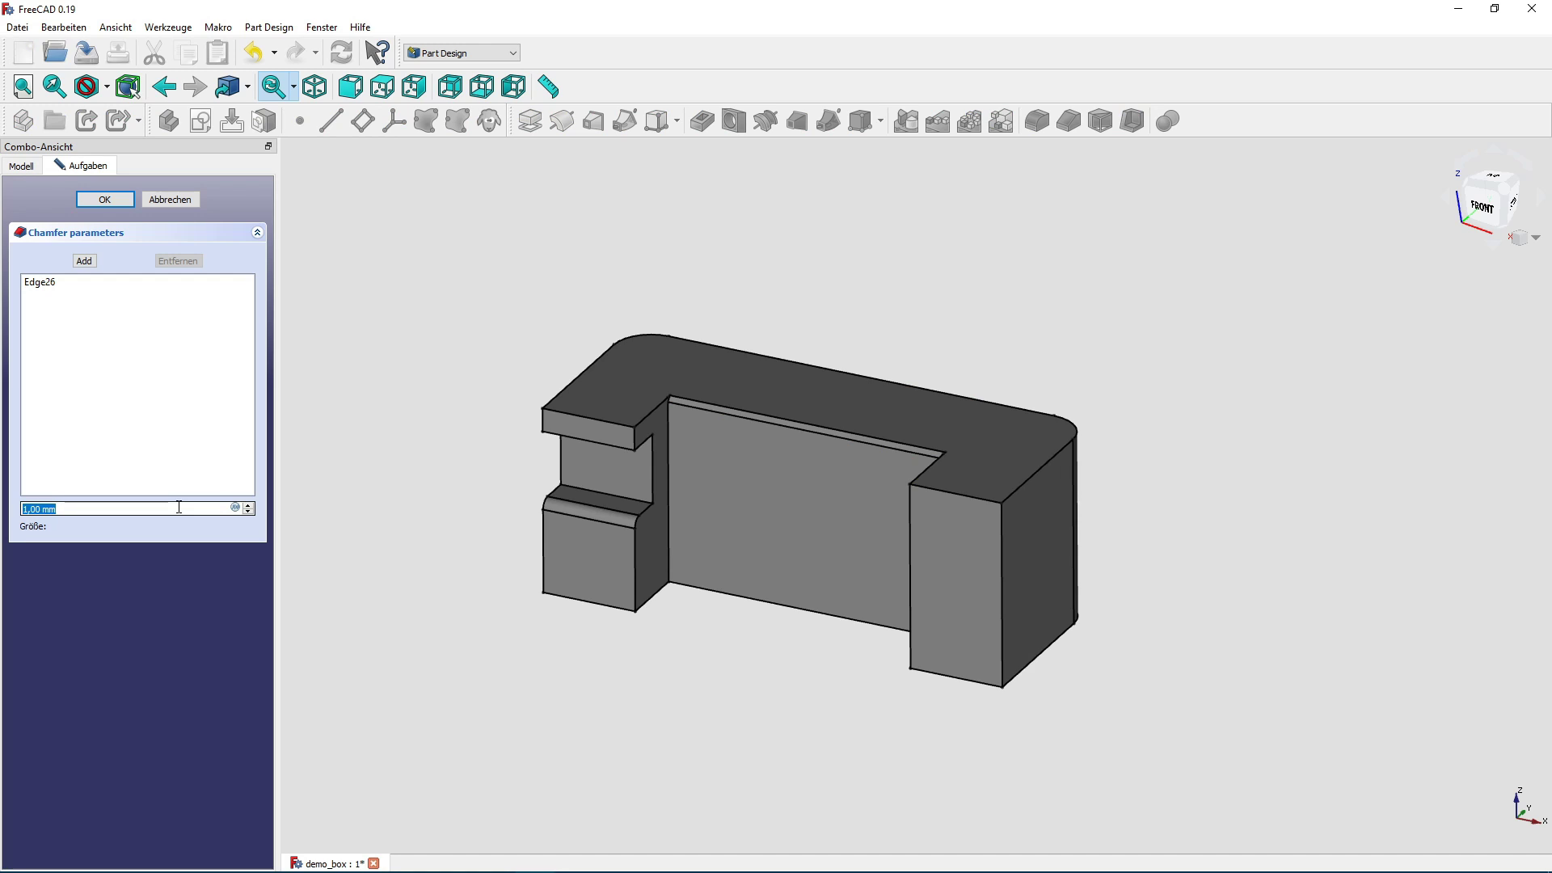
{"action": "type", "text": "5"}
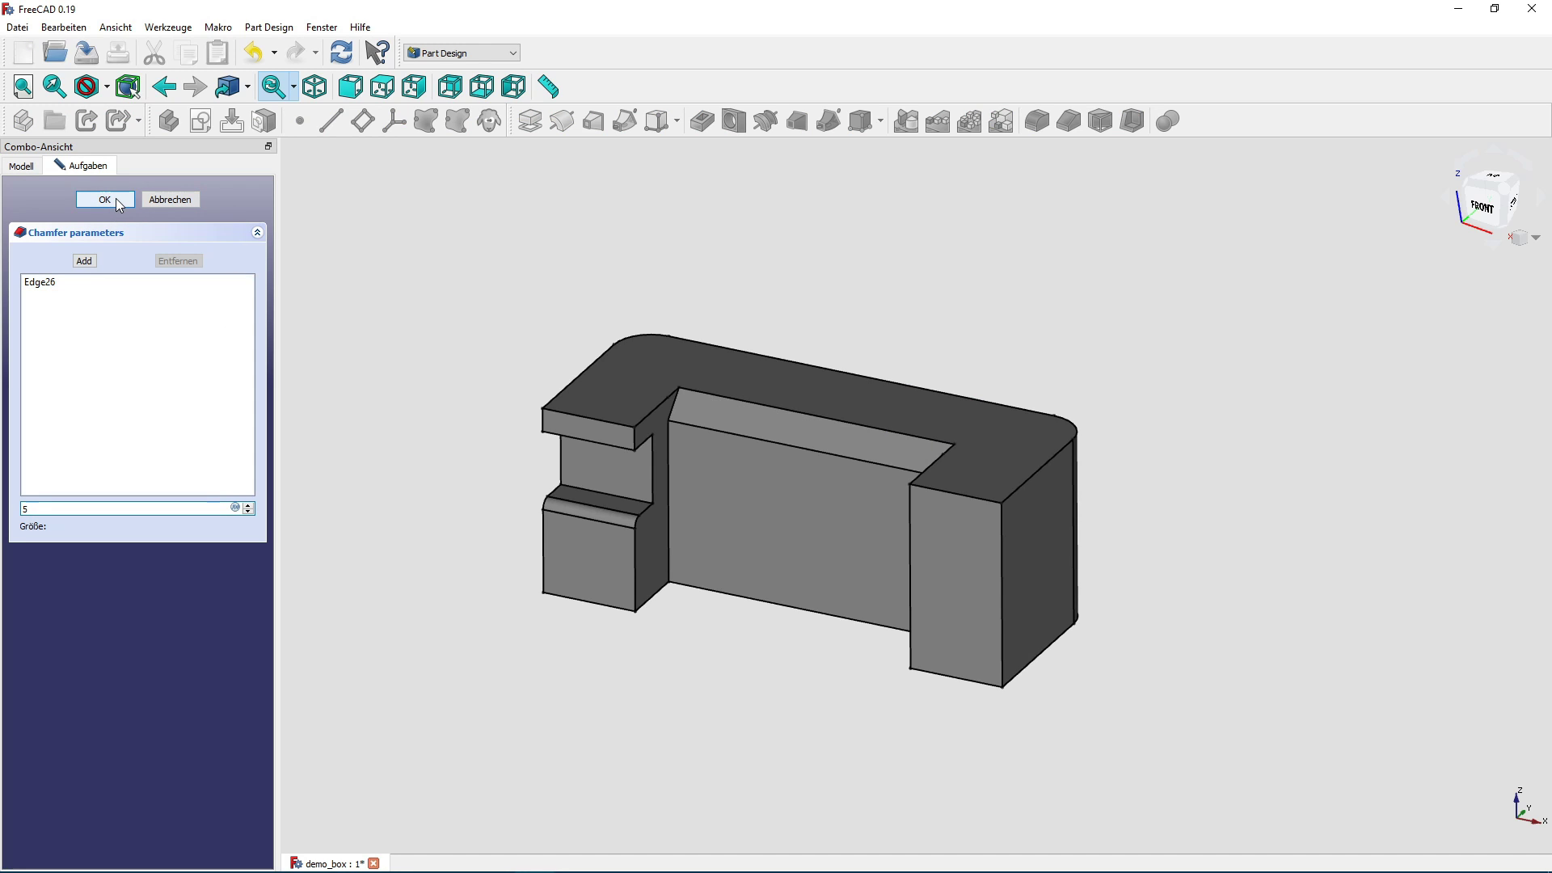
{"action": "left_click", "coordinate": [117, 201]}
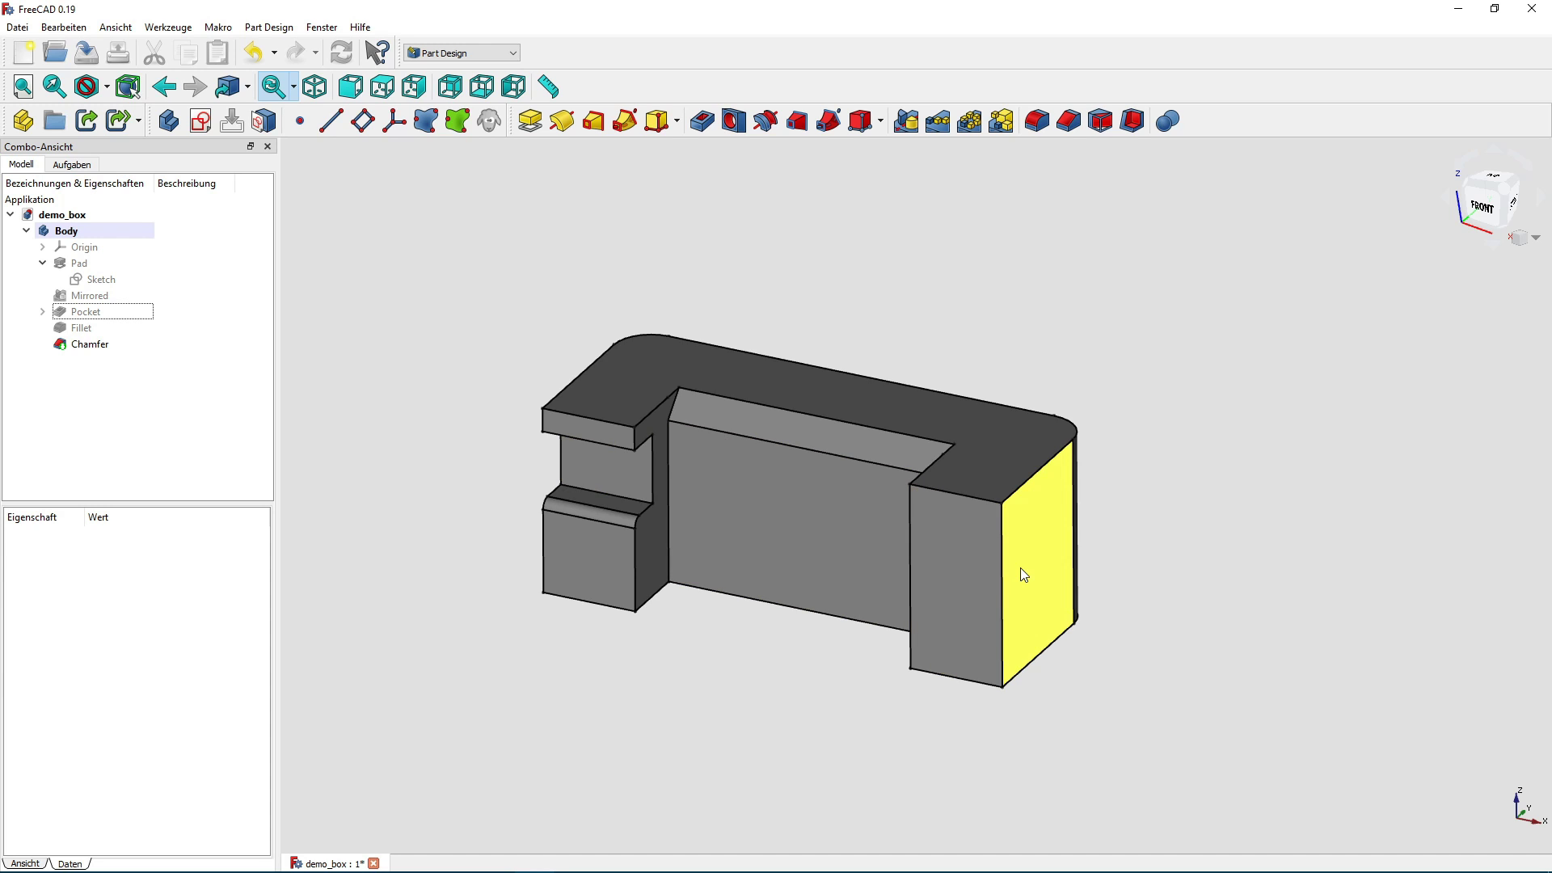
Add a fillet to a vertical edge of the right-hand block.
{"action": "left_click", "coordinate": [910, 579]}
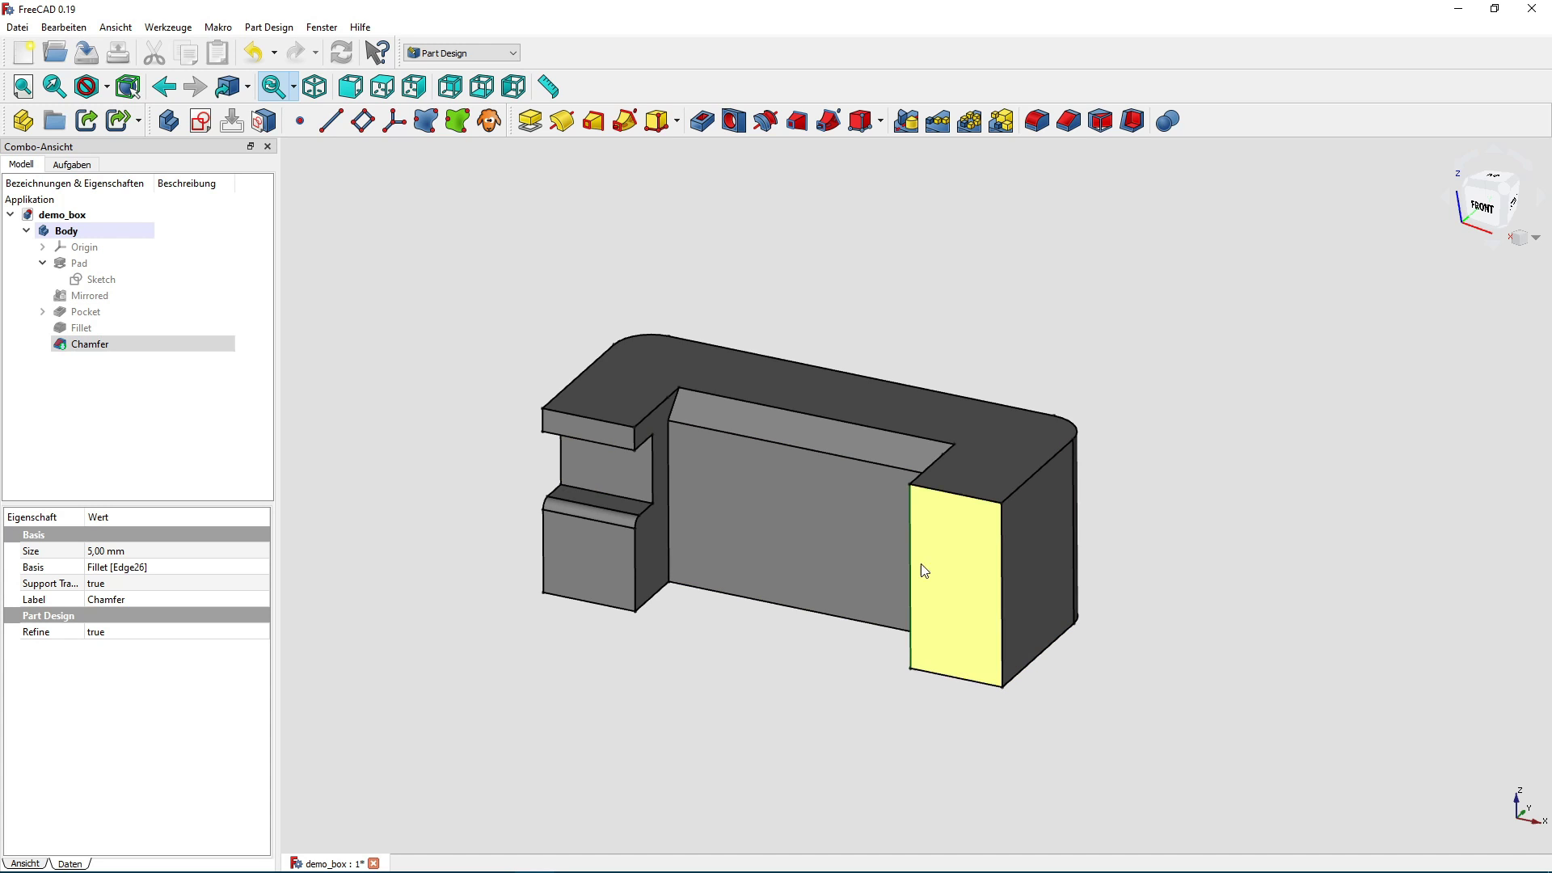
{"action": "left_click", "coordinate": [1036, 120]}
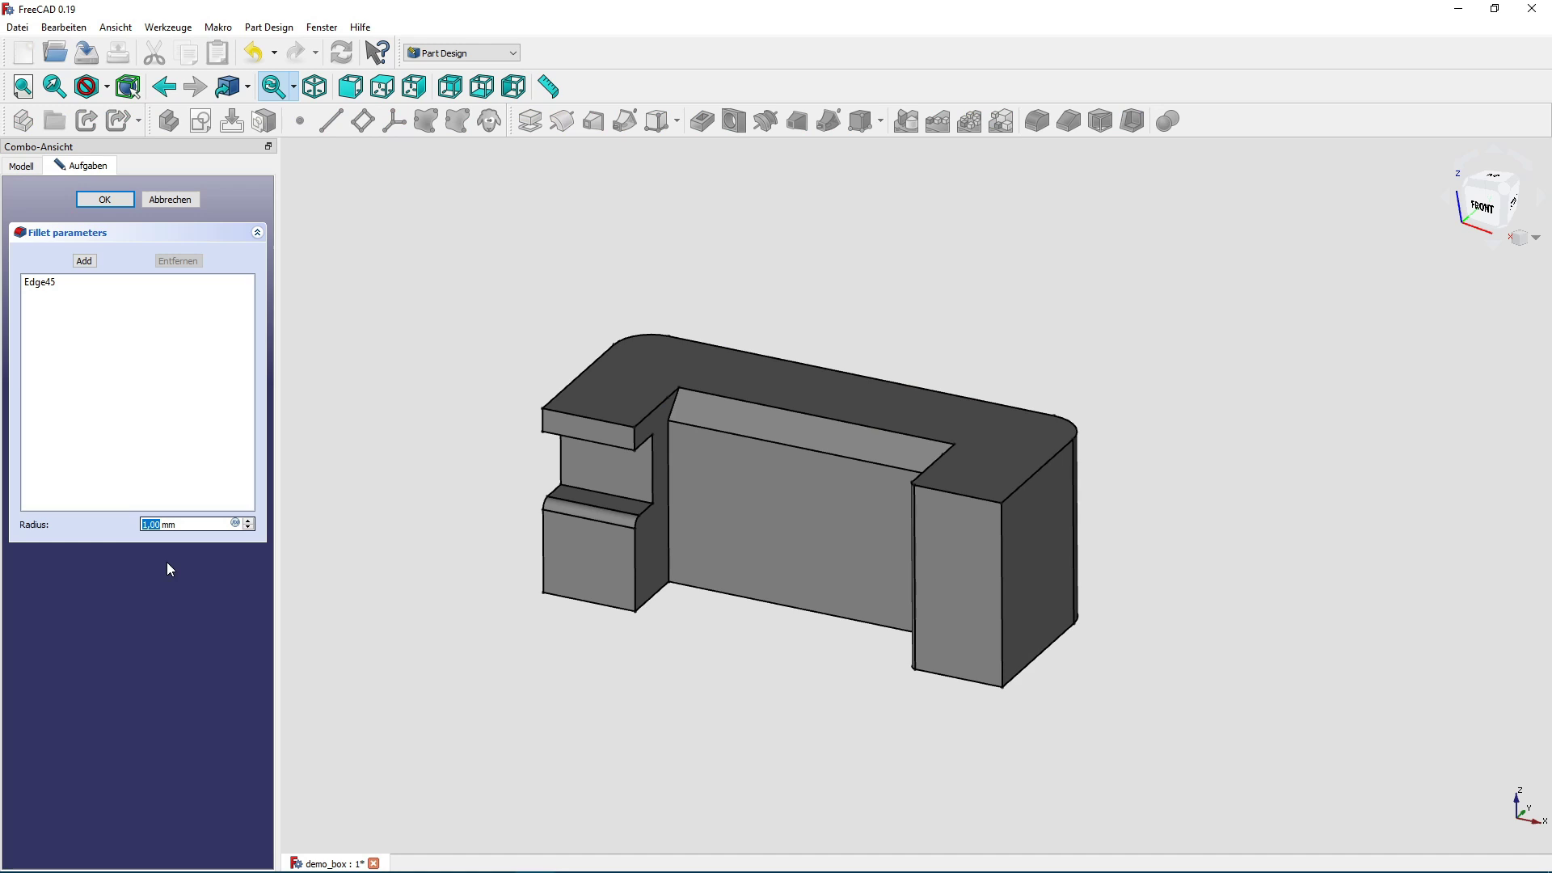
{"action": "left_click", "coordinate": [118, 201]}
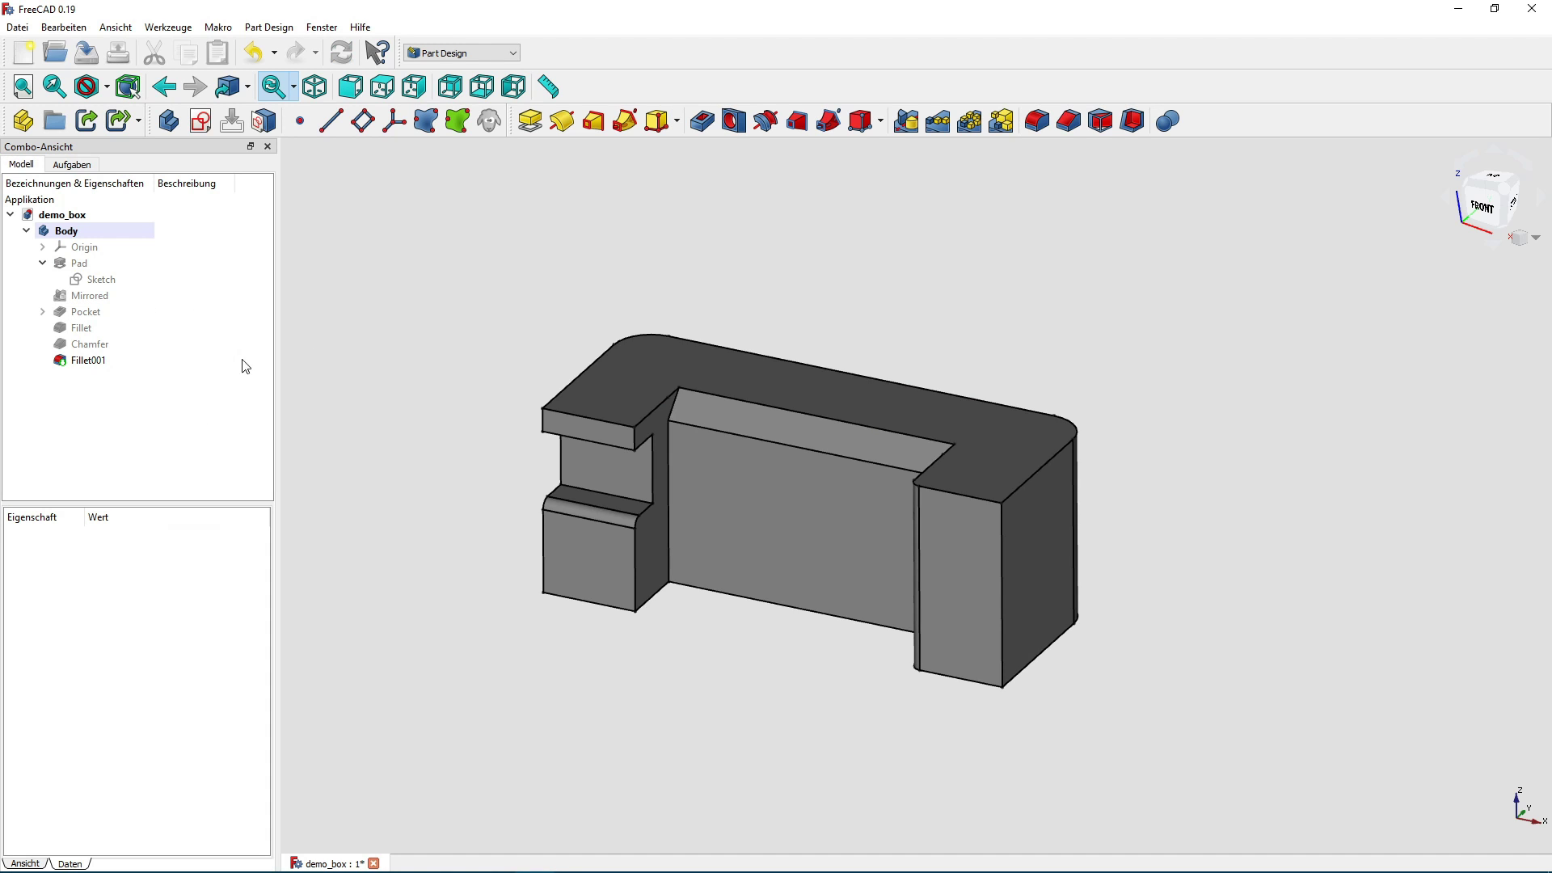
Change the Pocket's Length property from 8 mm to 15 mm.
{"action": "left_click", "coordinate": [100, 316]}
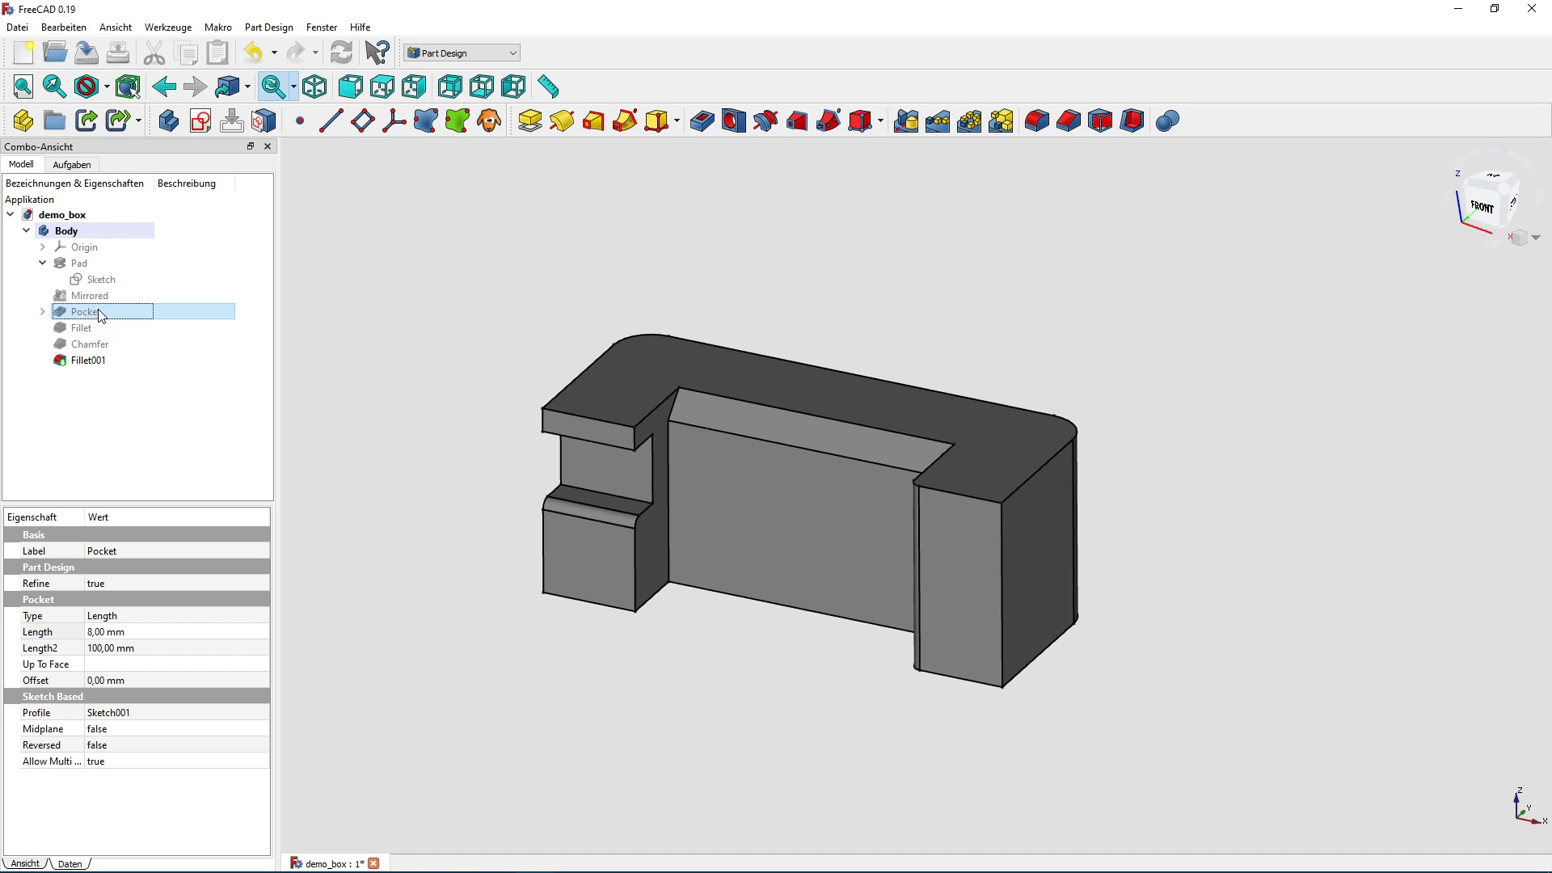
{"action": "left_click", "coordinate": [129, 631]}
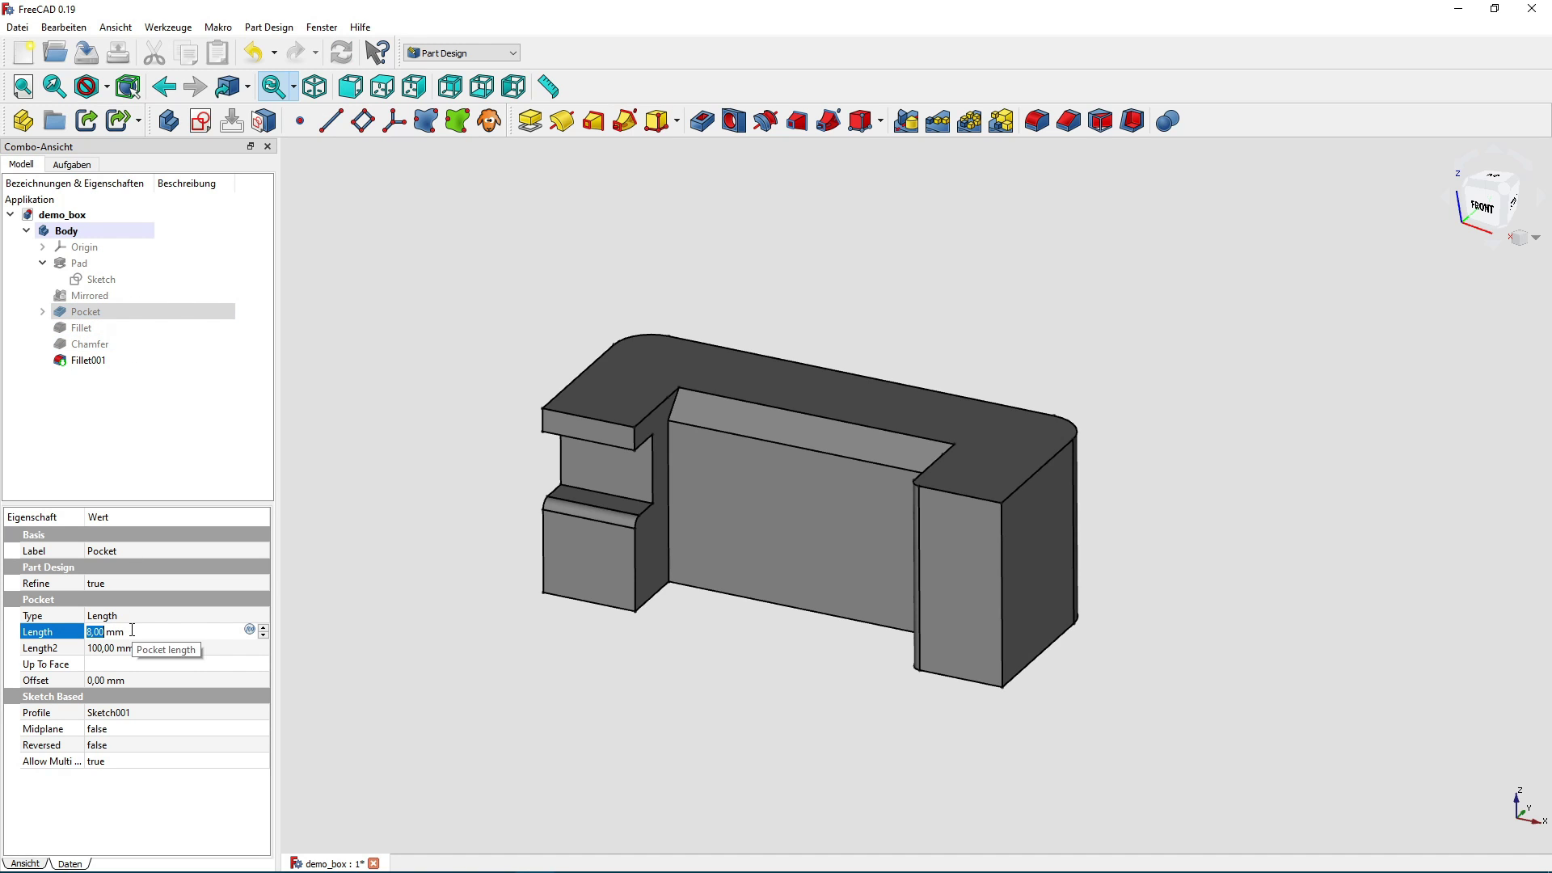
{"action": "type", "text": "15"}
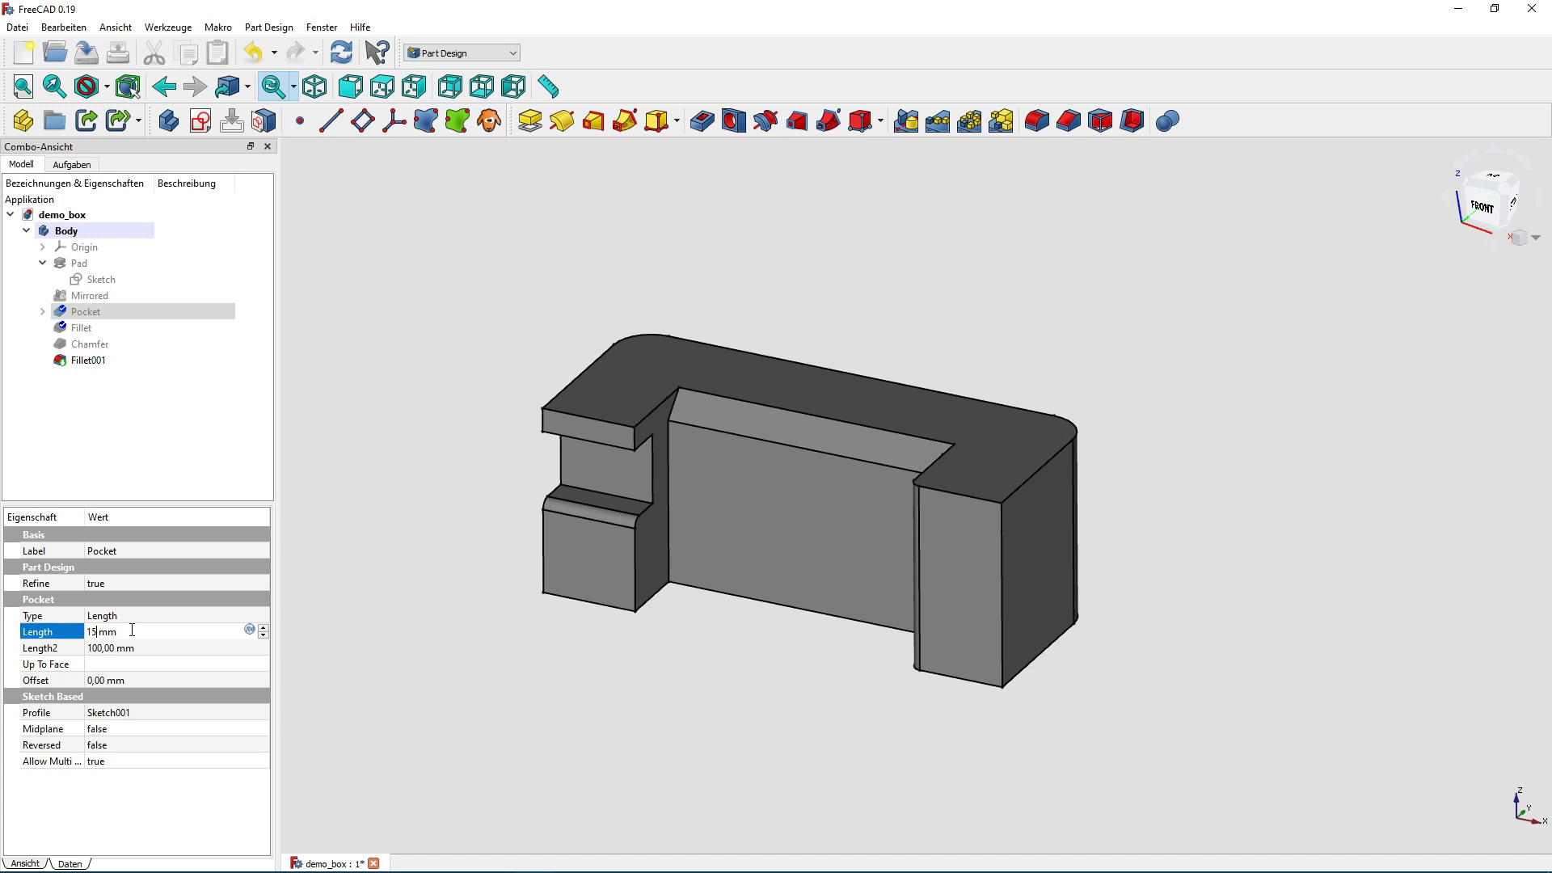
{"action": "key", "text": "Return"}
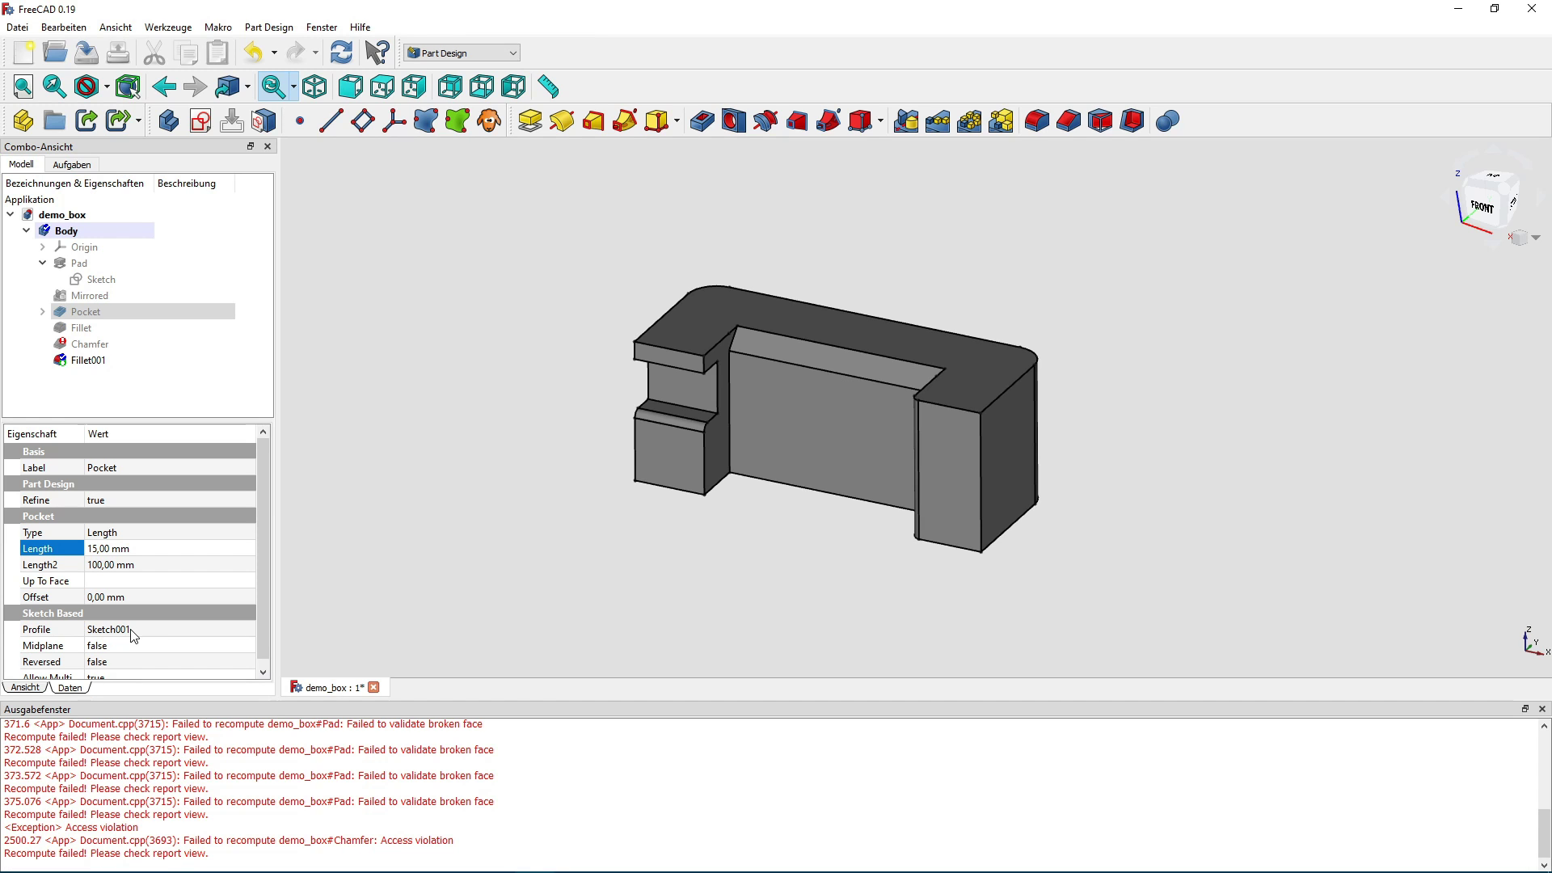
{"action": "middle_click_drag", "start_coordinate": [602, 568], "coordinate": [475, 622]}
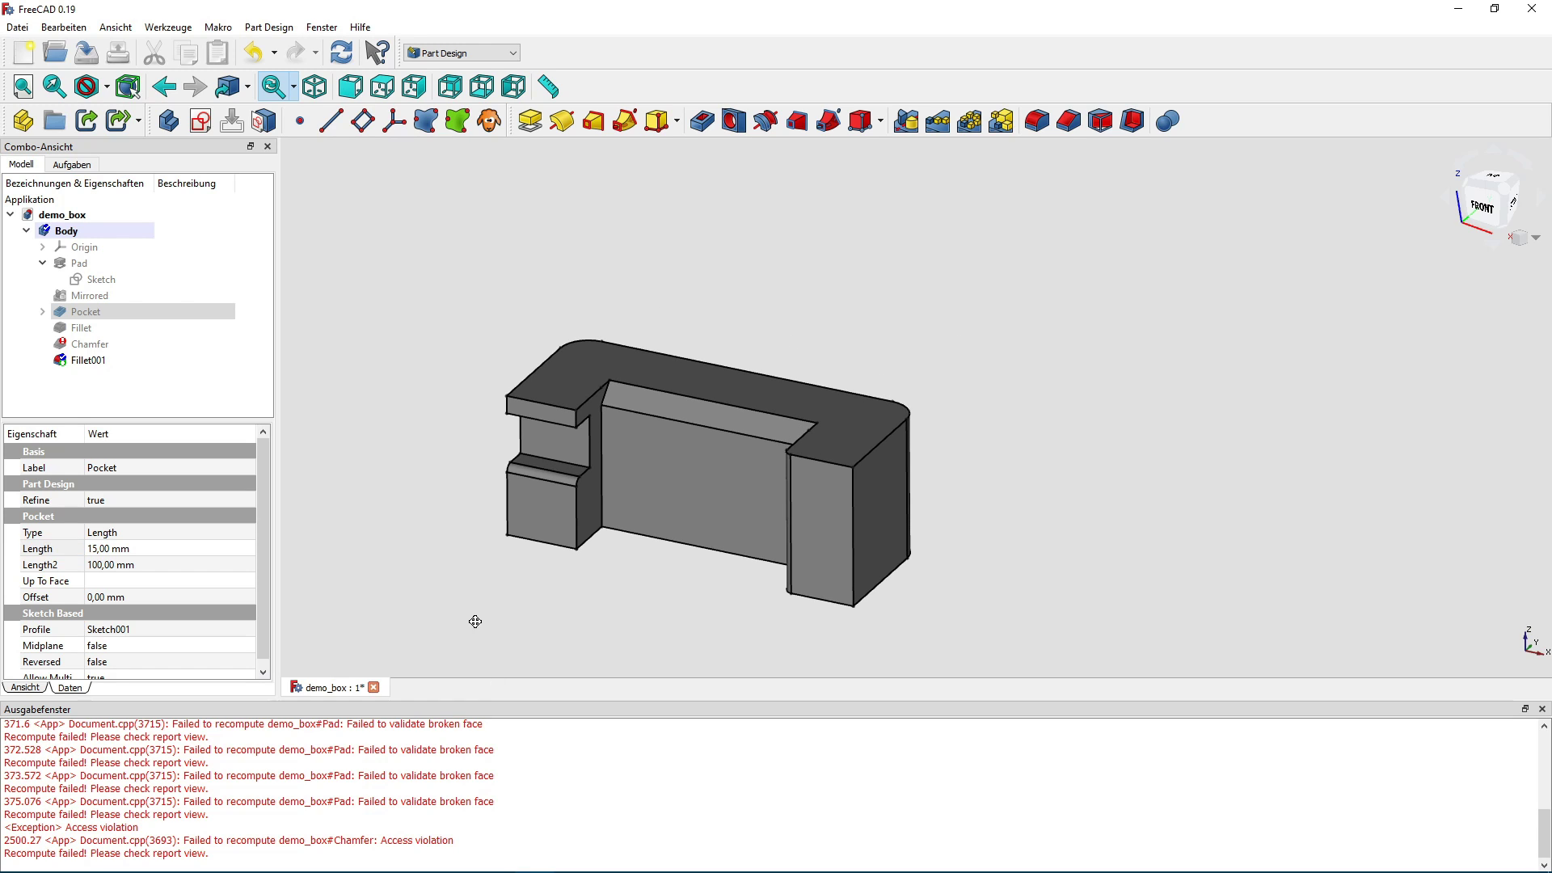
Delete the Chamfer feature, accepting the dependency warning, then select Fillet001.
{"action": "left_click", "coordinate": [104, 346]}
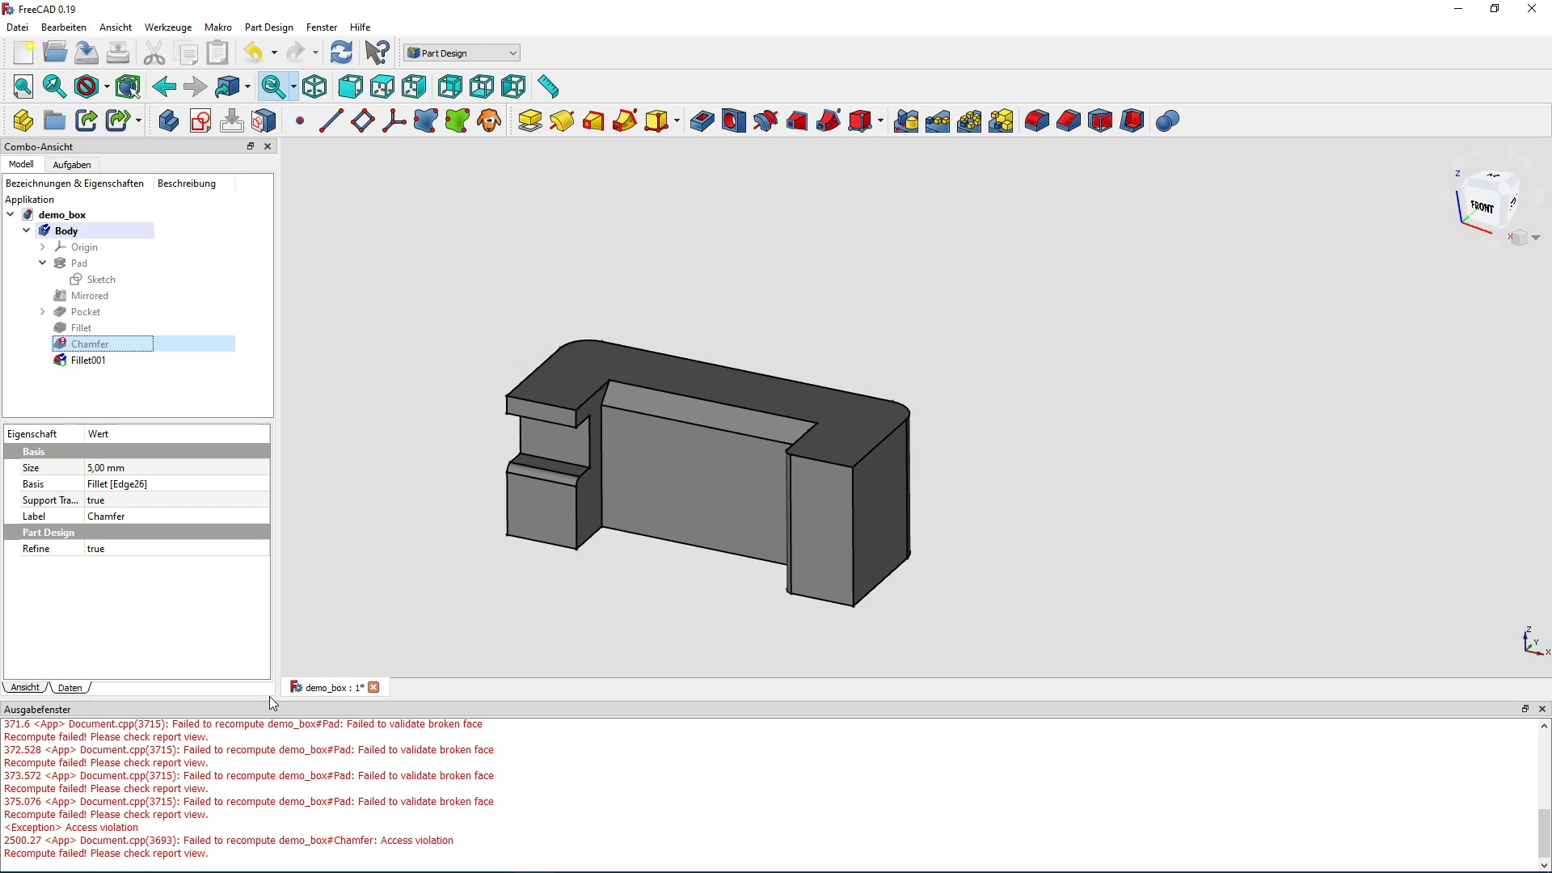
{"action": "double_click", "coordinate": [108, 345]}
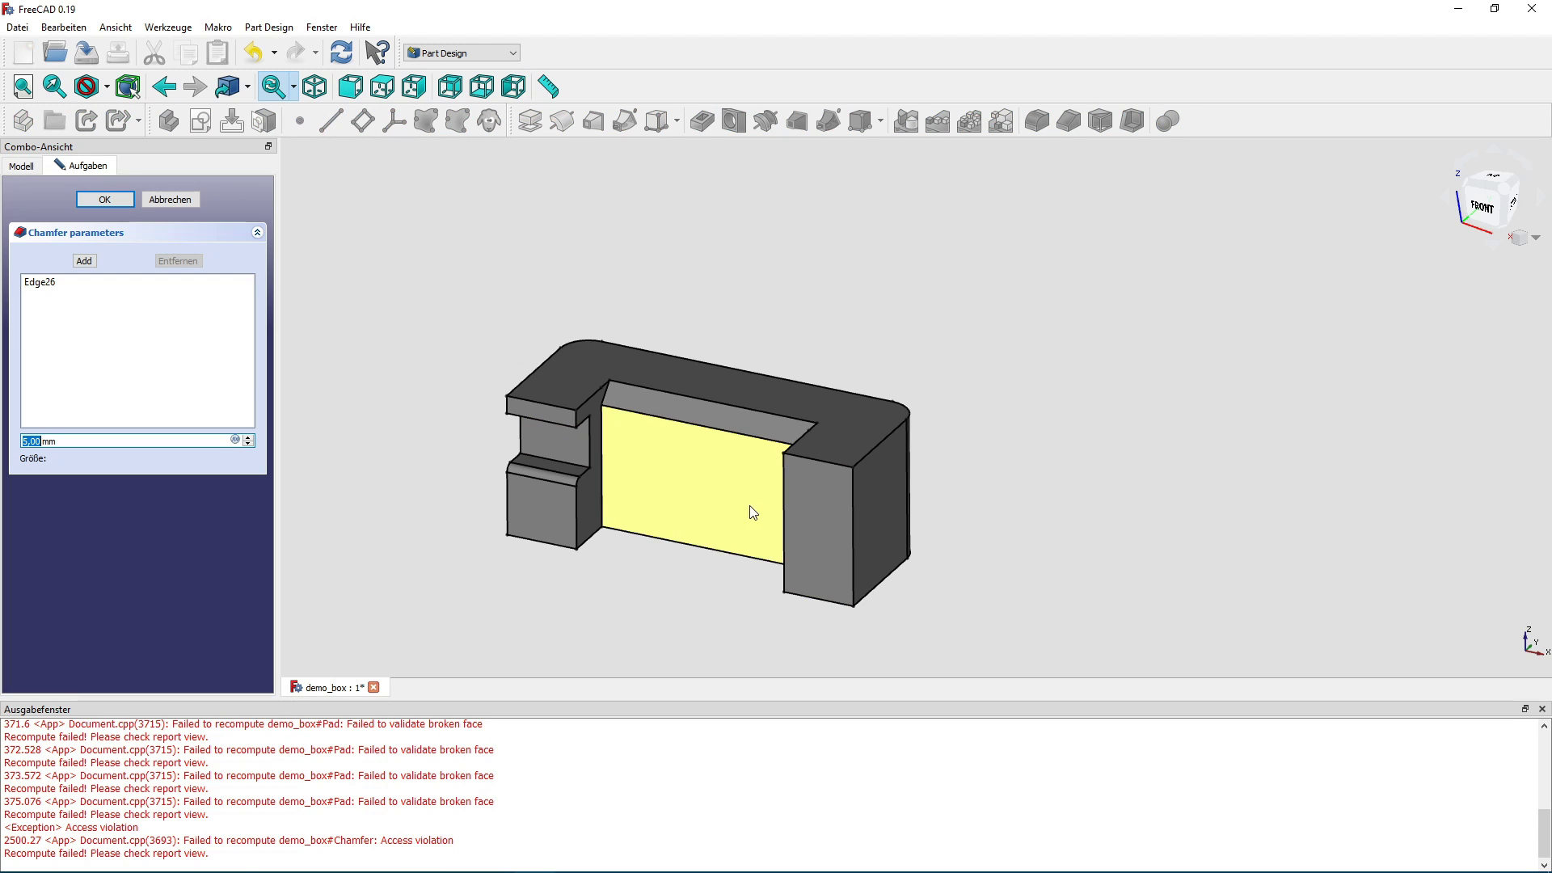
{"action": "left_click", "coordinate": [170, 199]}
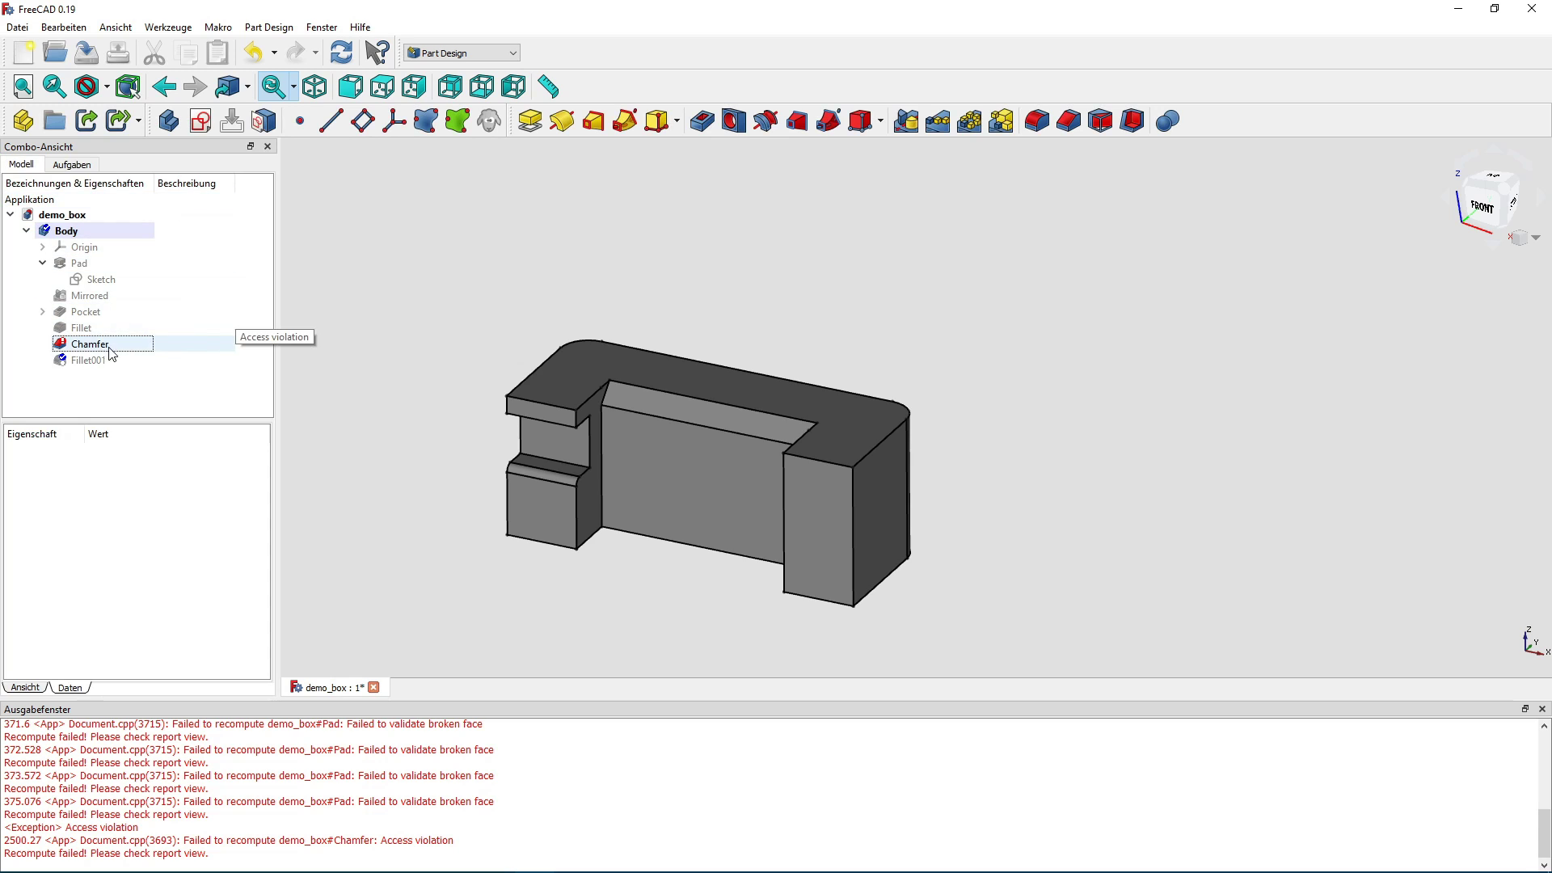
{"action": "left_click", "coordinate": [106, 347]}
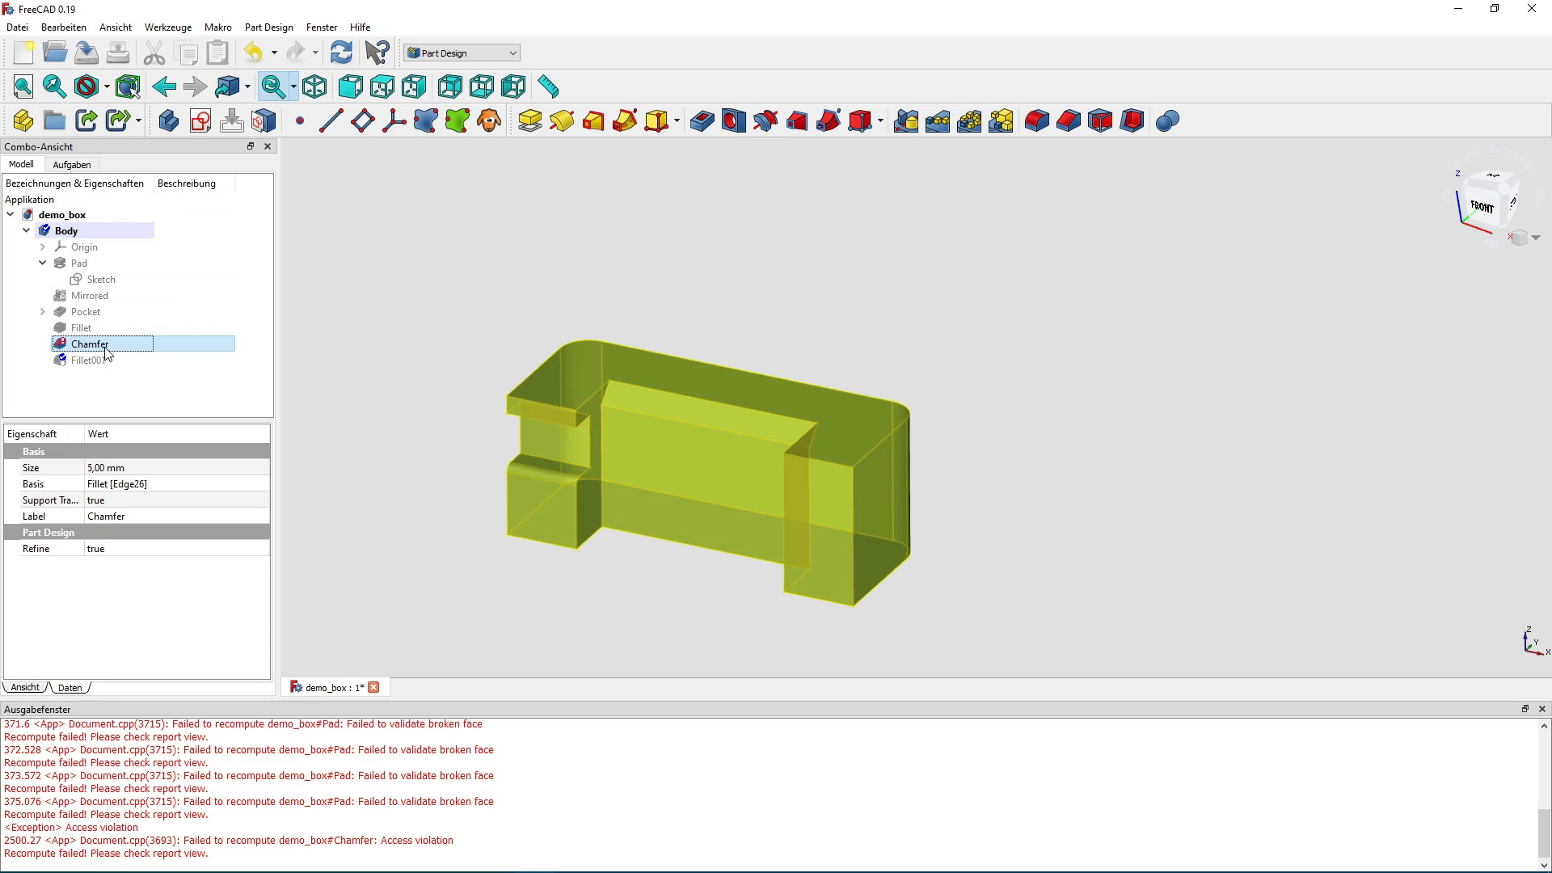
{"action": "key", "text": "Delete"}
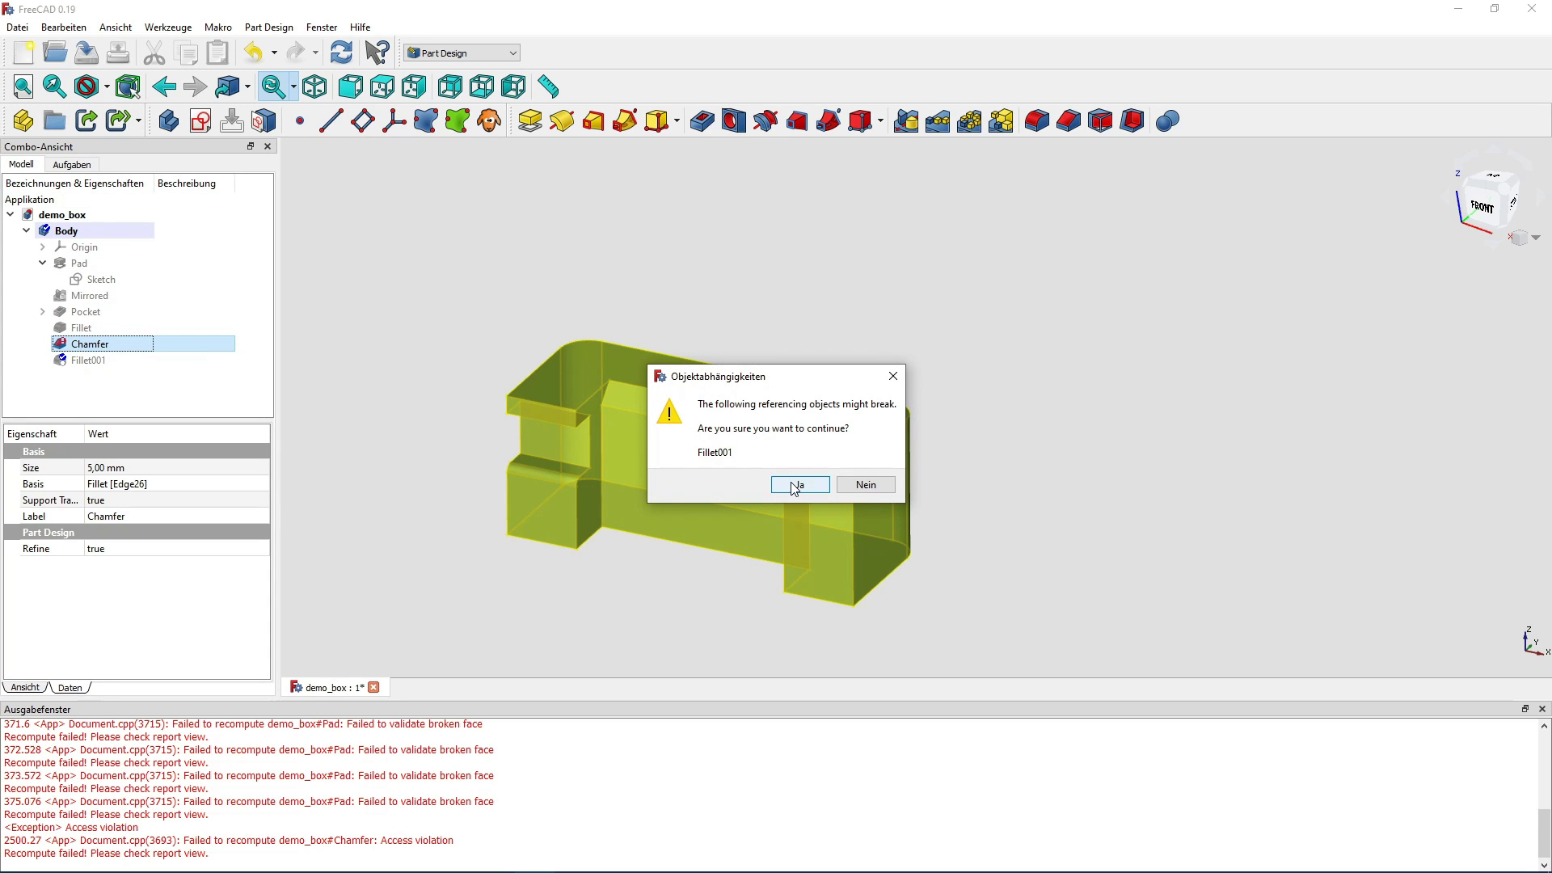
{"action": "left_click", "coordinate": [792, 478]}
{"action": "left_click", "coordinate": [105, 347]}
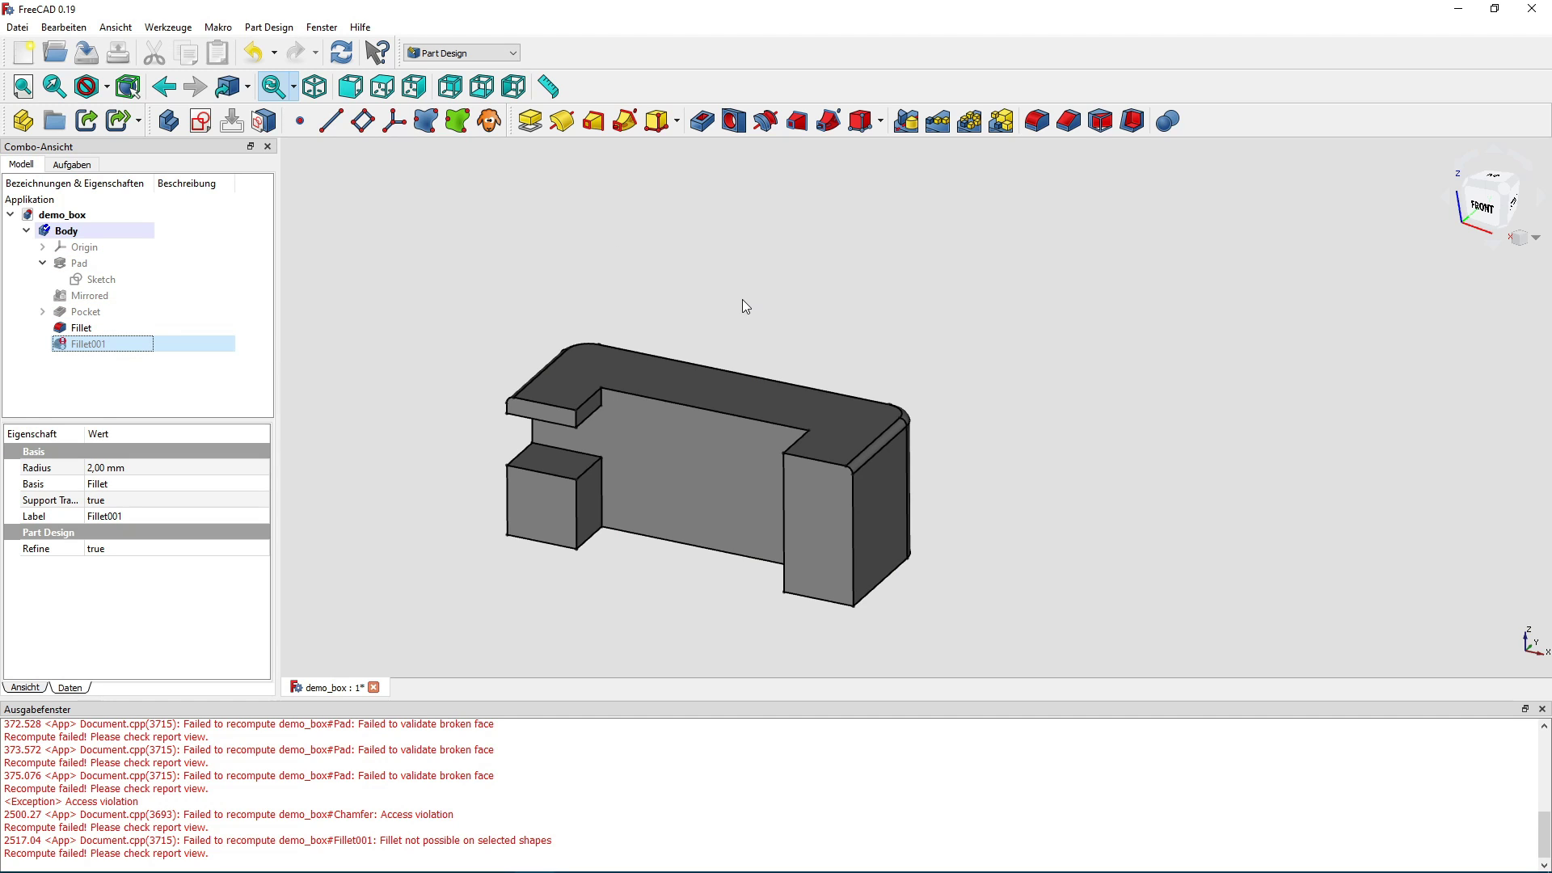
{"action": "middle_click_drag", "start_coordinate": [745, 306], "coordinate": [959, 468]}
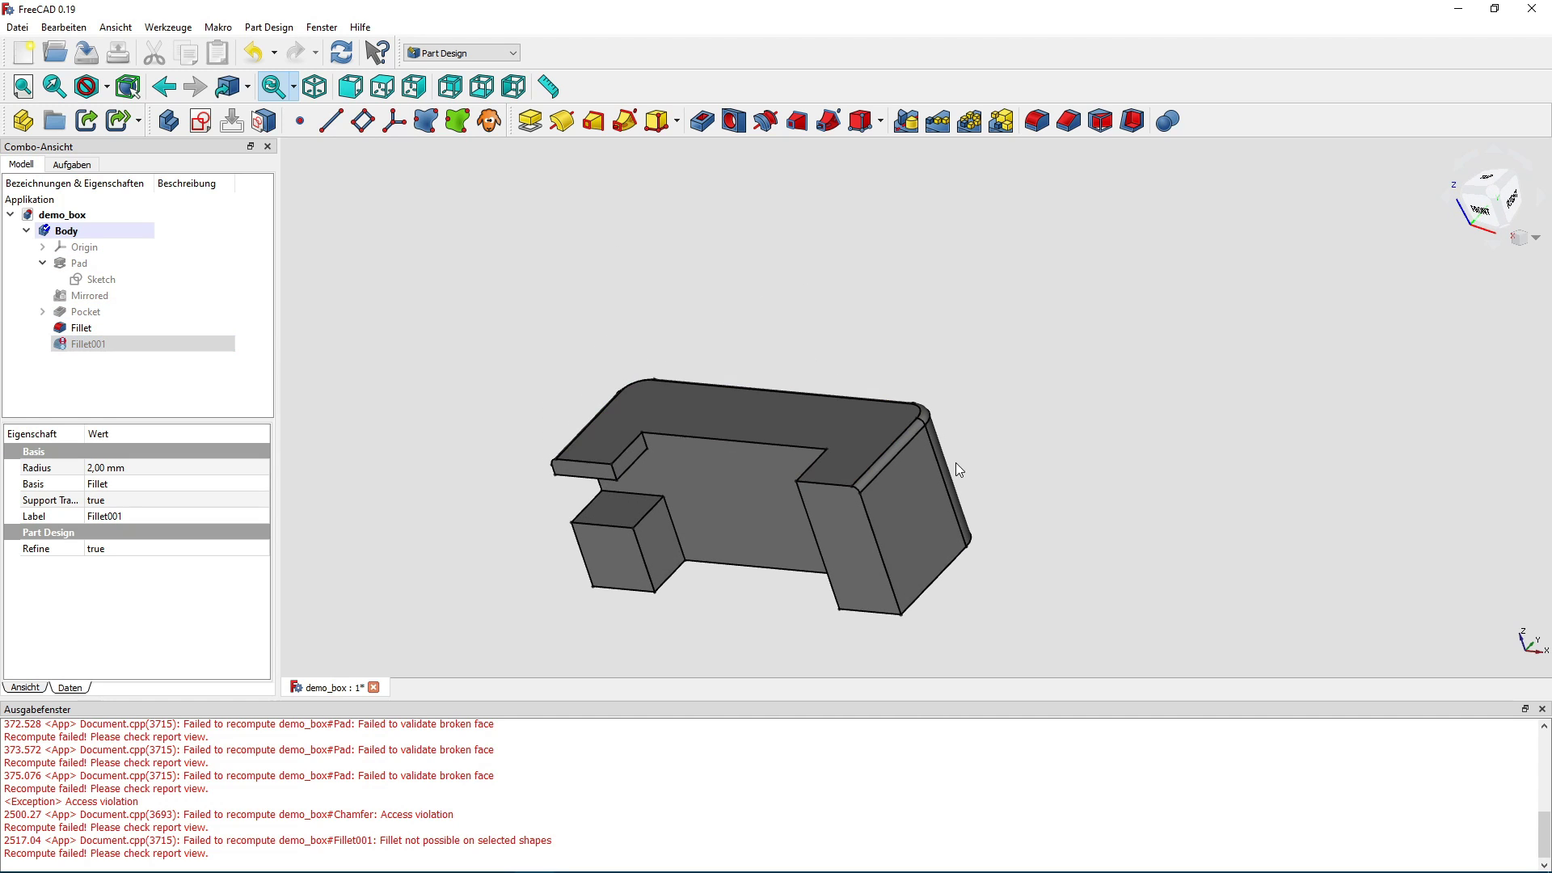
Inspect the fillet and surrounding block edges by selecting them on the model.
{"action": "left_click", "coordinate": [885, 460]}
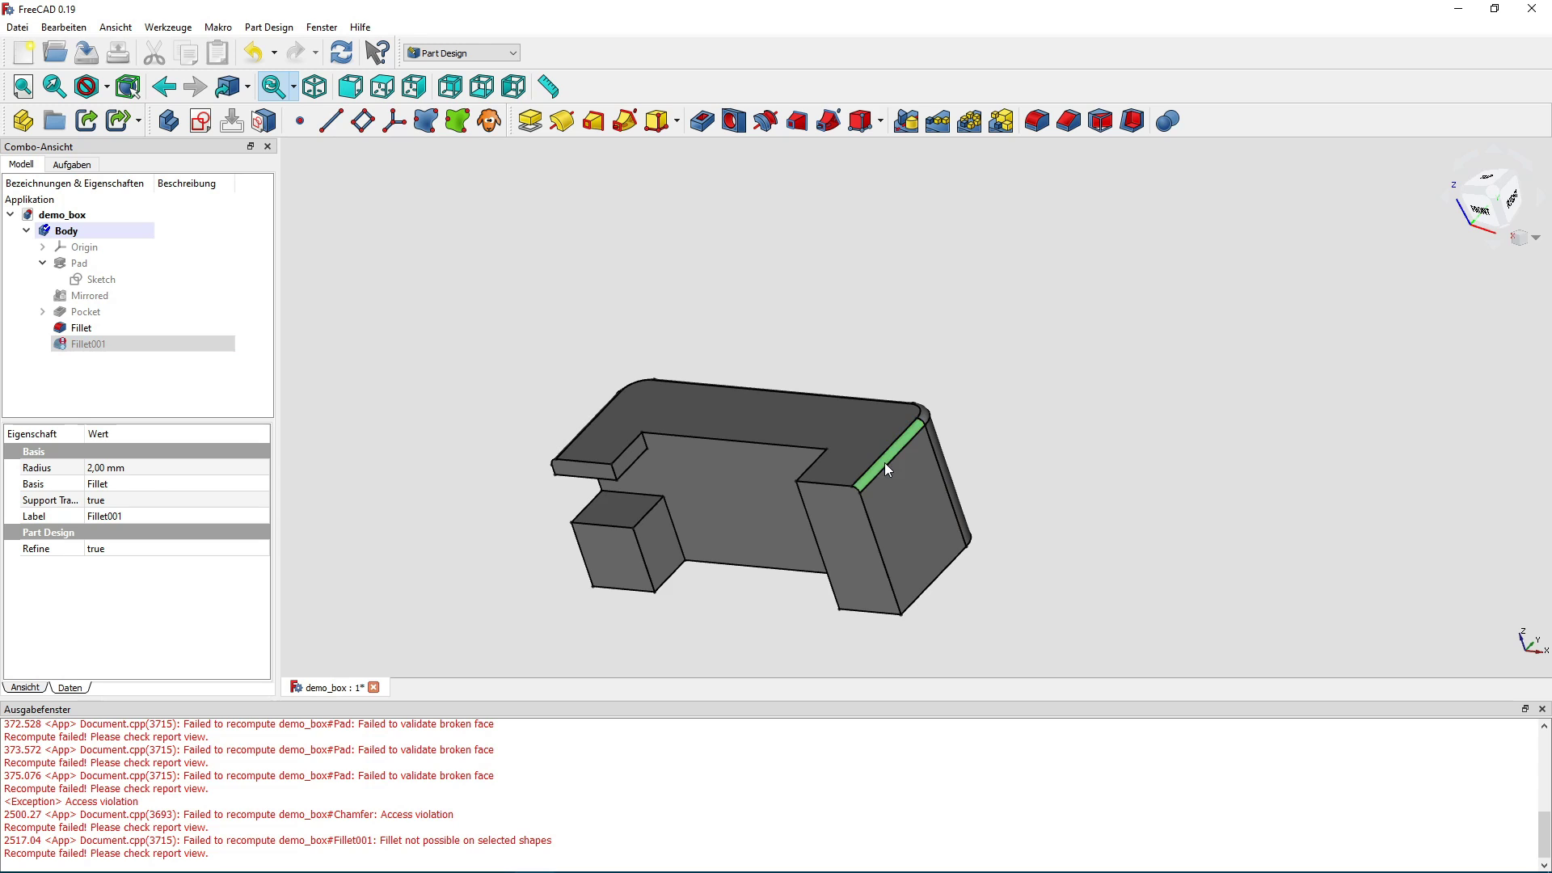
{"action": "left_click", "coordinate": [926, 415]}
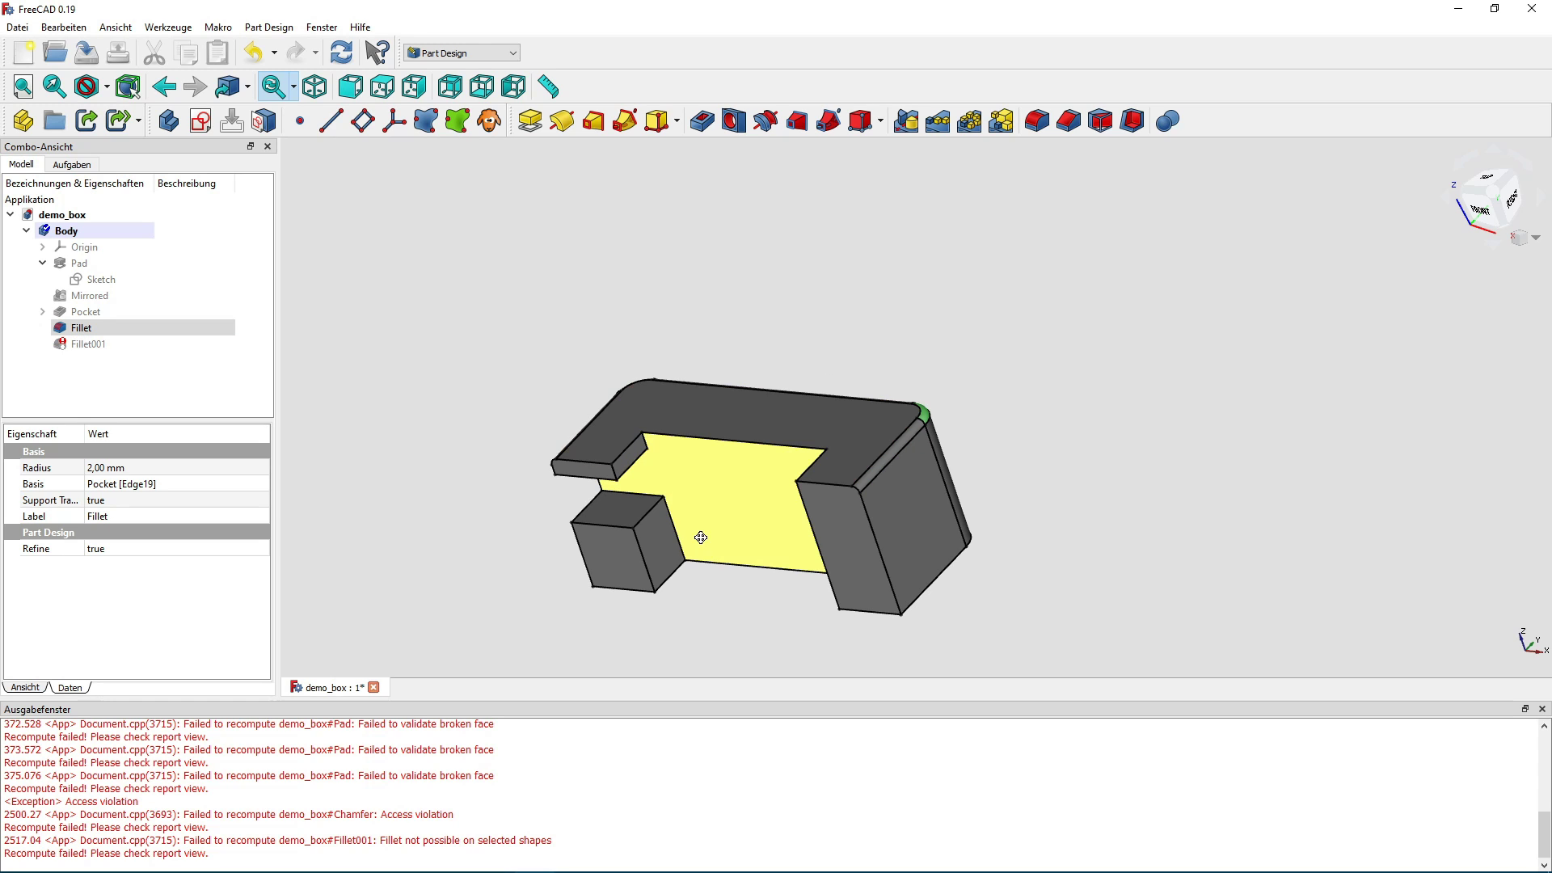
{"action": "middle_click_drag", "start_coordinate": [701, 537], "coordinate": [649, 527]}
{"action": "left_click", "coordinate": [752, 536]}
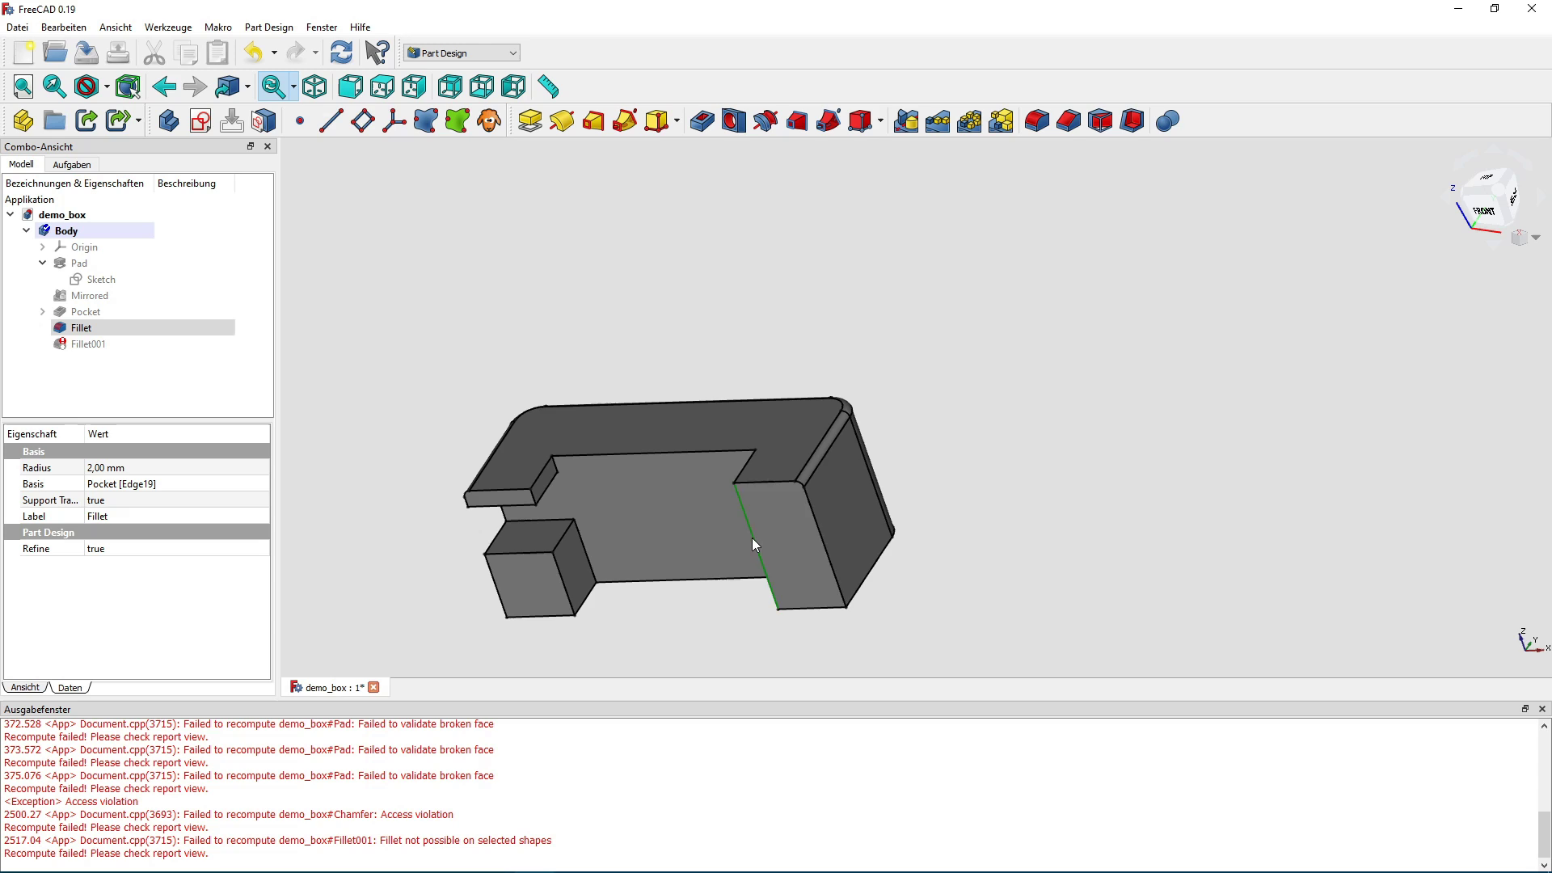
{"action": "left_click", "coordinate": [984, 512]}
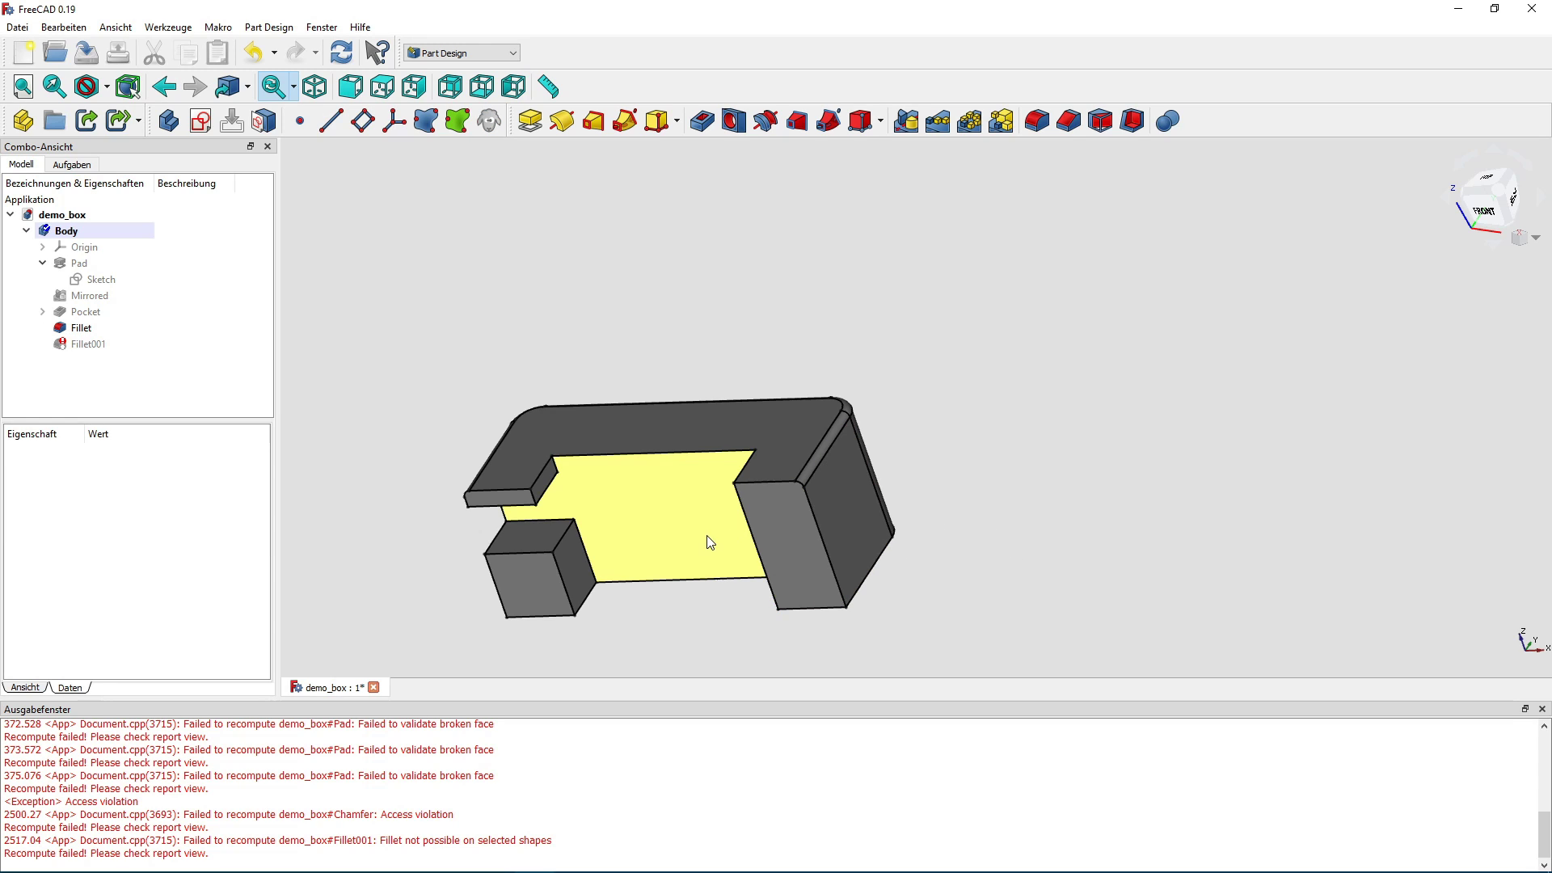
{"action": "left_click", "coordinate": [521, 554]}
{"action": "left_click", "coordinate": [647, 449]}
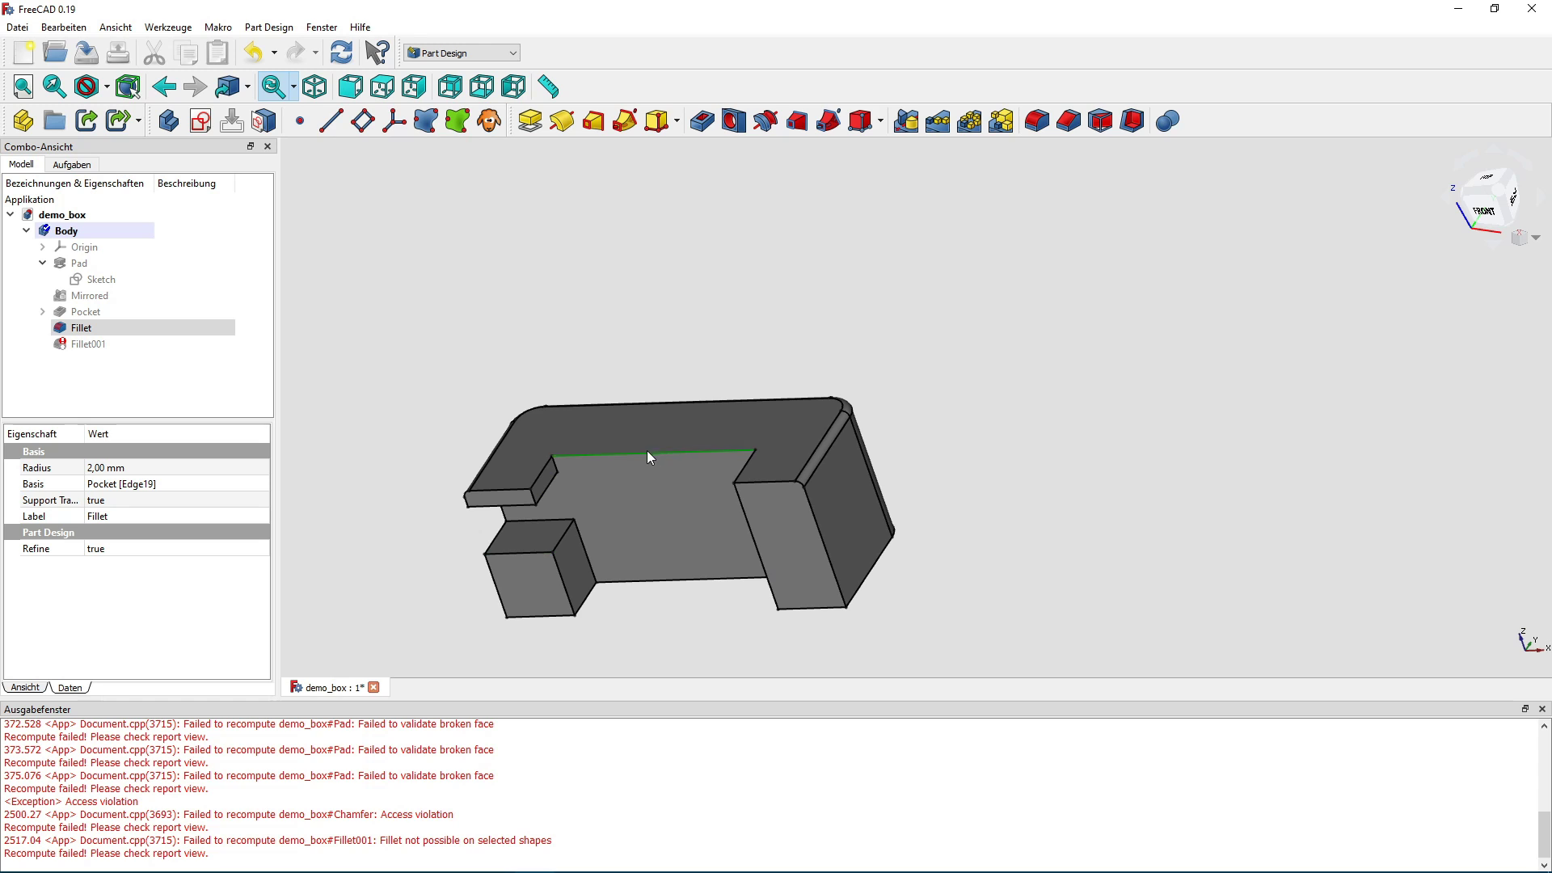
Delete Fillet001 and check the remaining 2 mm Fillet's edges on the model.
{"action": "left_click", "coordinate": [112, 352]}
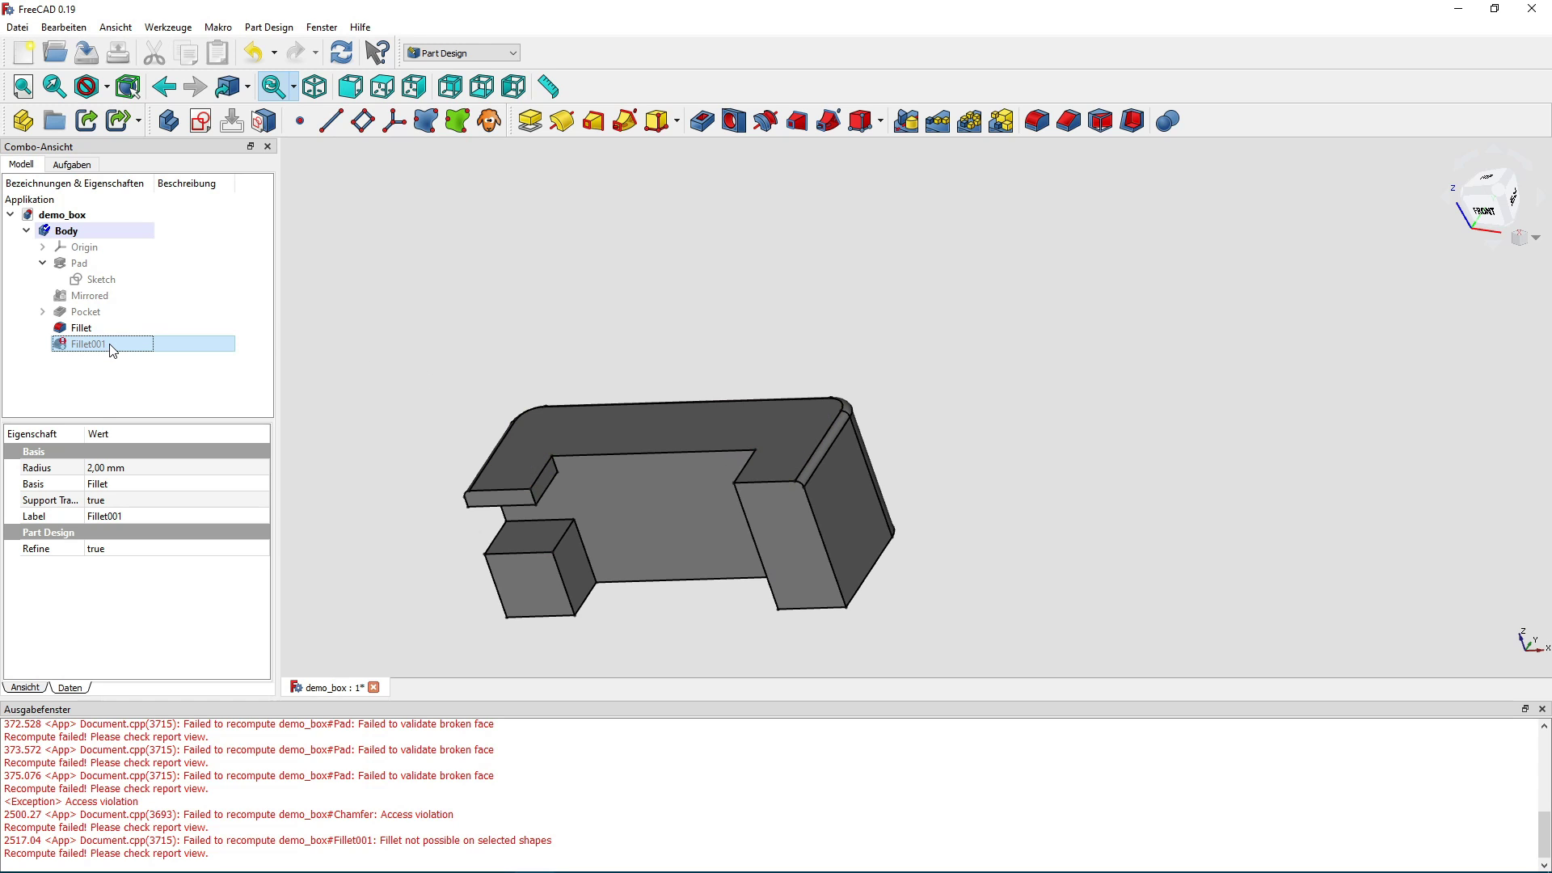
{"action": "key", "text": "Delete"}
{"action": "left_click", "coordinate": [108, 330]}
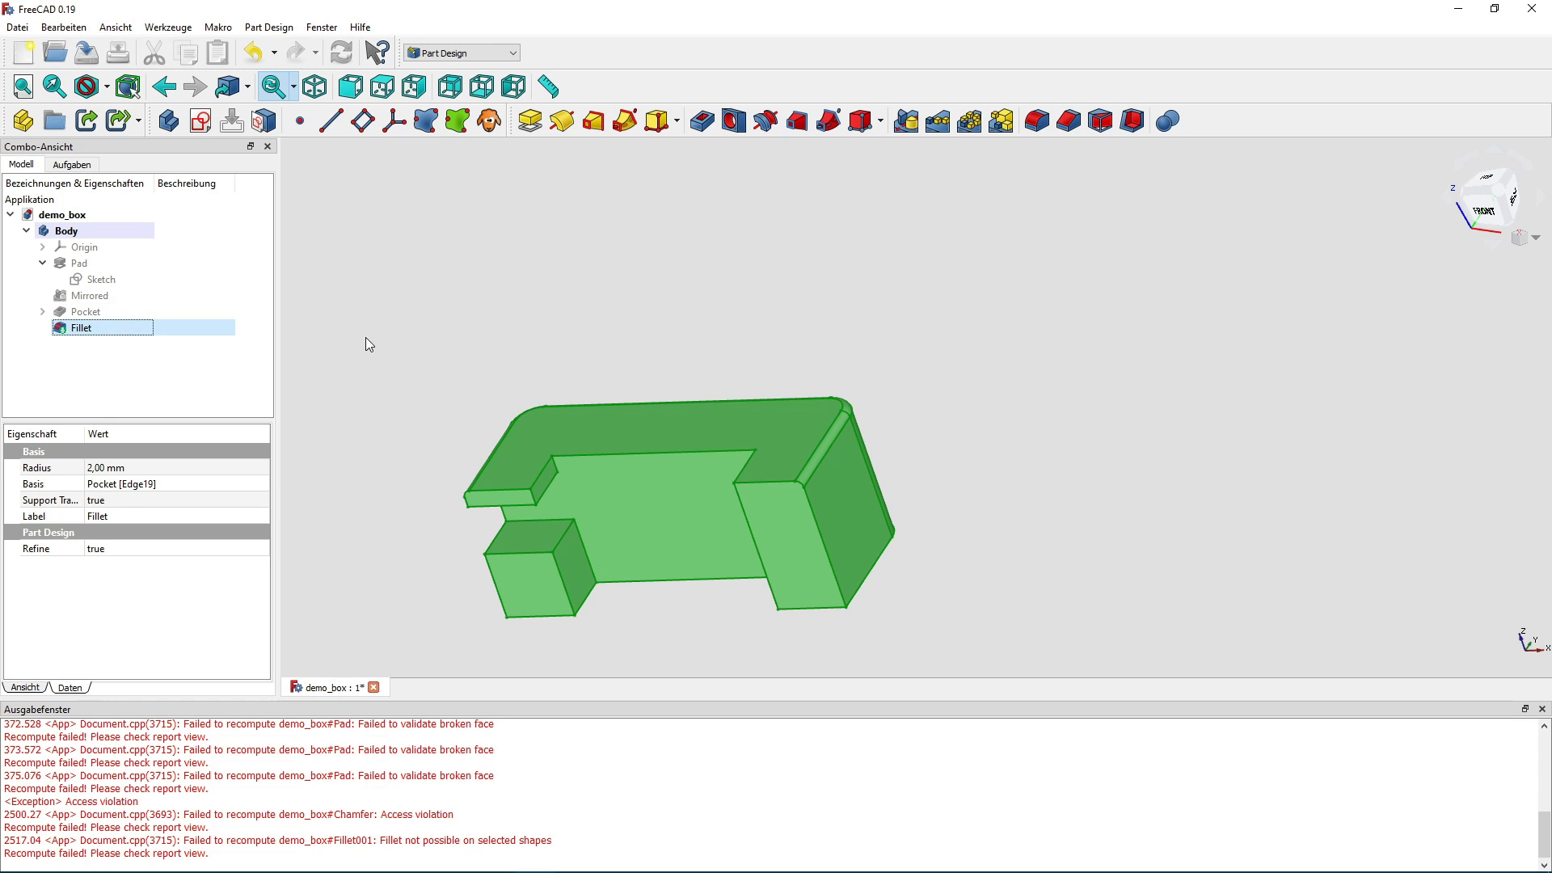
{"action": "middle_click_drag", "start_coordinate": [365, 337], "coordinate": [424, 327]}
{"action": "left_click", "coordinate": [653, 313]}
{"action": "mouse_move", "coordinate": [653, 313]}
{"action": "middle_mouse_down"}
{"action": "mouse_move", "coordinate": [916, 300]}
{"action": "mouse_move", "coordinate": [925, 343]}
{"action": "middle_mouse_up"}
{"action": "left_click", "coordinate": [858, 535]}
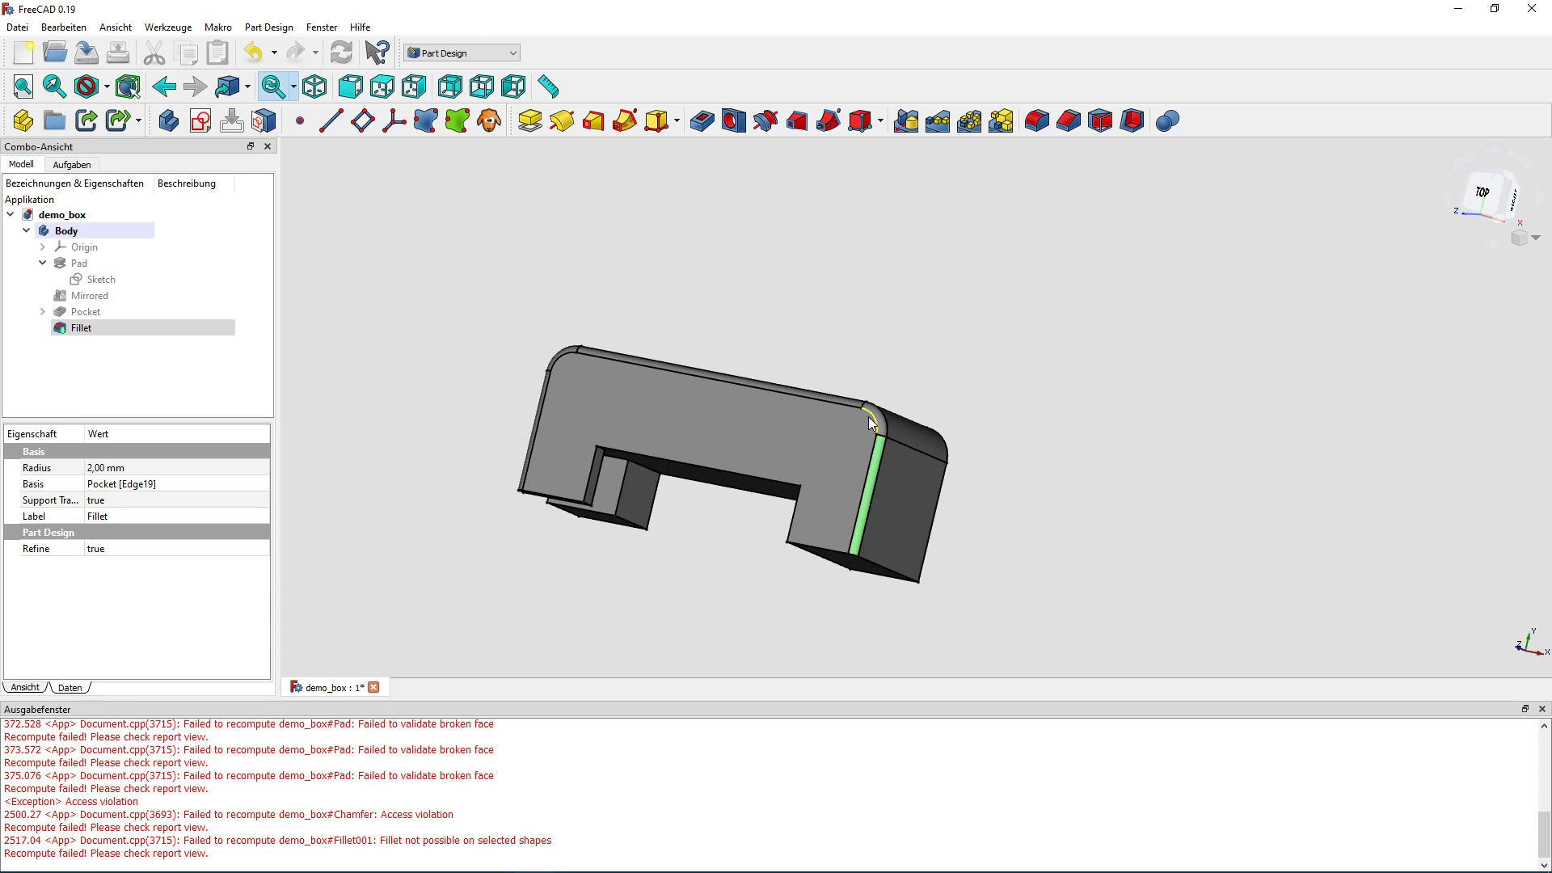
{"action": "left_click", "coordinate": [877, 414]}
{"action": "mouse_move", "coordinate": [509, 469]}
{"action": "middle_mouse_down"}
{"action": "mouse_move", "coordinate": [616, 577]}
{"action": "mouse_move", "coordinate": [635, 545]}
{"action": "middle_mouse_up"}
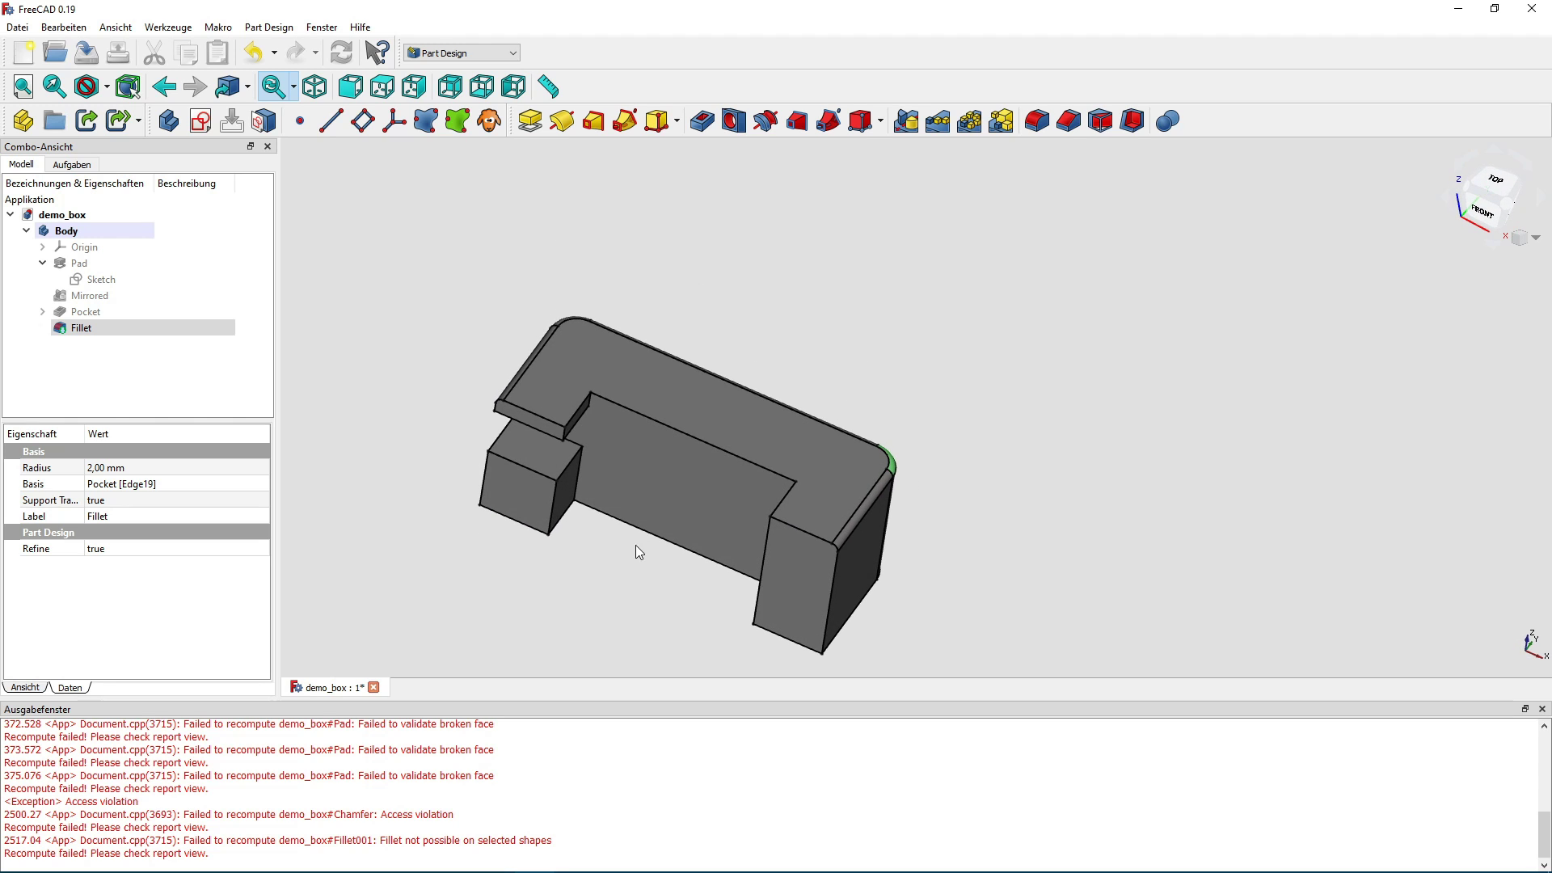
{"action": "left_click", "coordinate": [536, 473]}
Set the Pocket length back to 8 mm.
{"action": "left_click", "coordinate": [101, 311]}
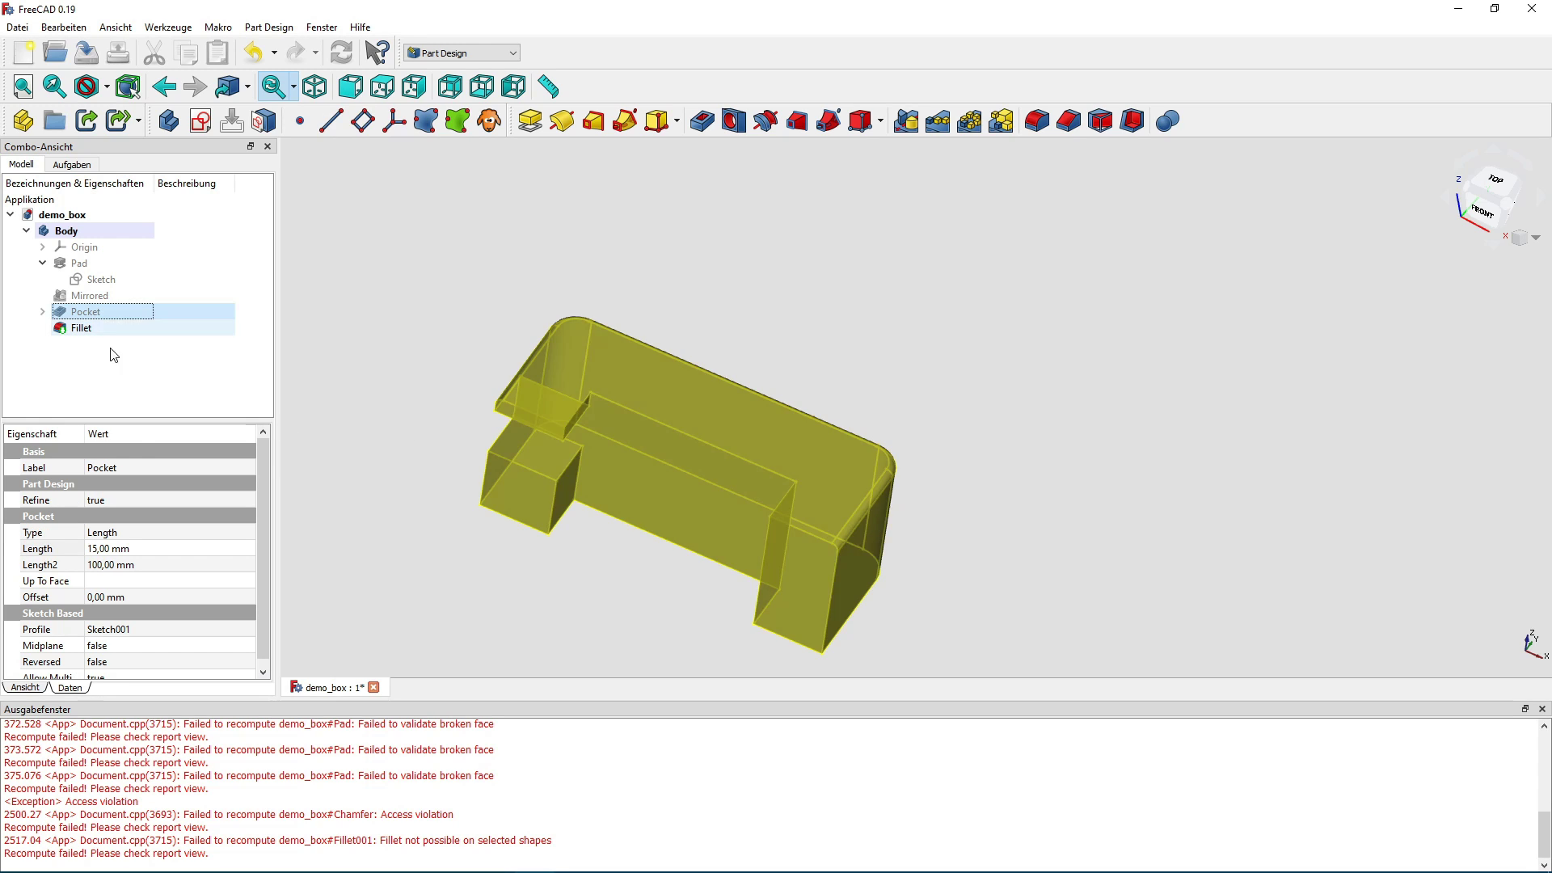
{"action": "left_click", "coordinate": [133, 550]}
{"action": "type", "text": "8"}
{"action": "key", "text": "Return"}
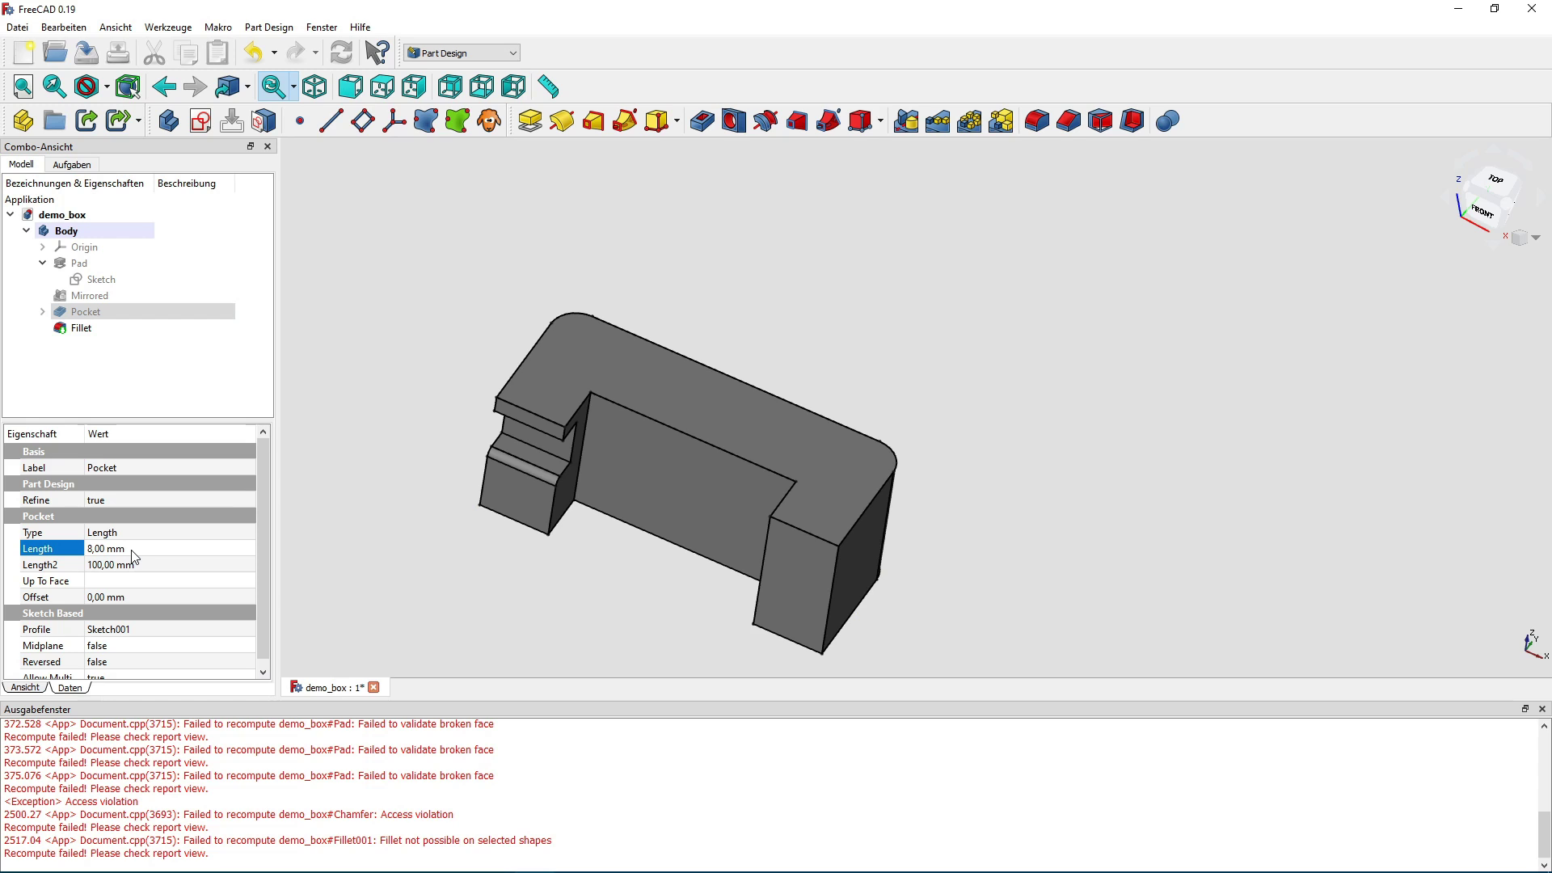
{"action": "scroll", "coordinate": [661, 534], "scroll_direction": "up", "scroll_amount": 1}
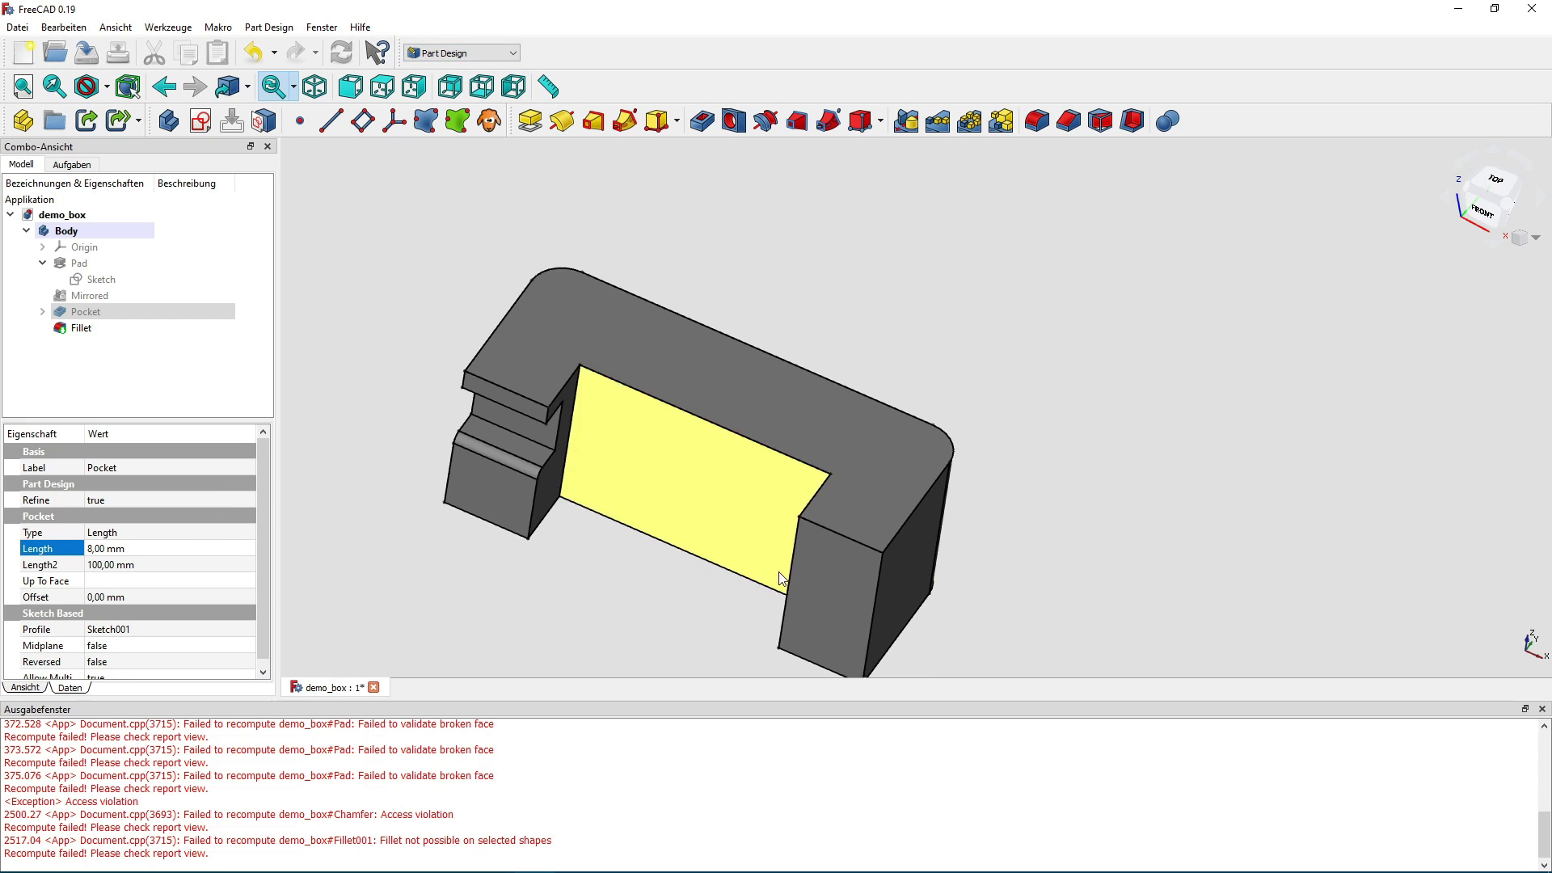
Hide the Report view and orbit the model to inspect the fillet face.
{"action": "left_click", "coordinate": [1541, 709]}
{"action": "scroll", "coordinate": [1188, 561], "scroll_direction": "up", "scroll_amount": 2}
{"action": "scroll", "coordinate": [1341, 468], "scroll_direction": "up", "scroll_amount": 2}
{"action": "scroll", "coordinate": [1374, 456], "scroll_direction": "down", "scroll_amount": 3}
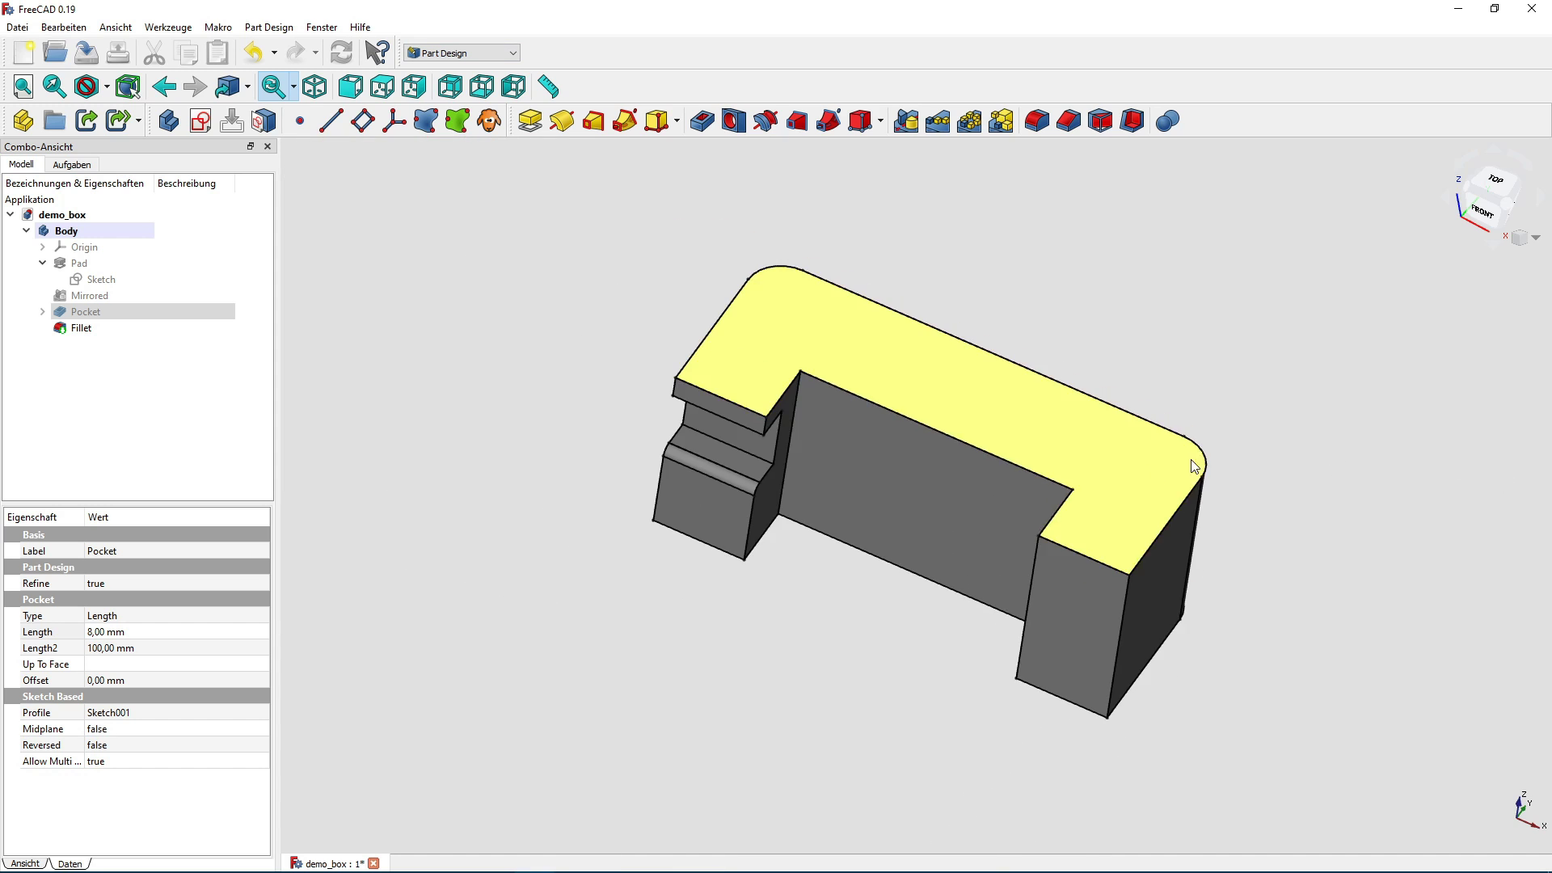
{"action": "middle_click_drag", "start_coordinate": [1293, 452], "coordinate": [1199, 431]}
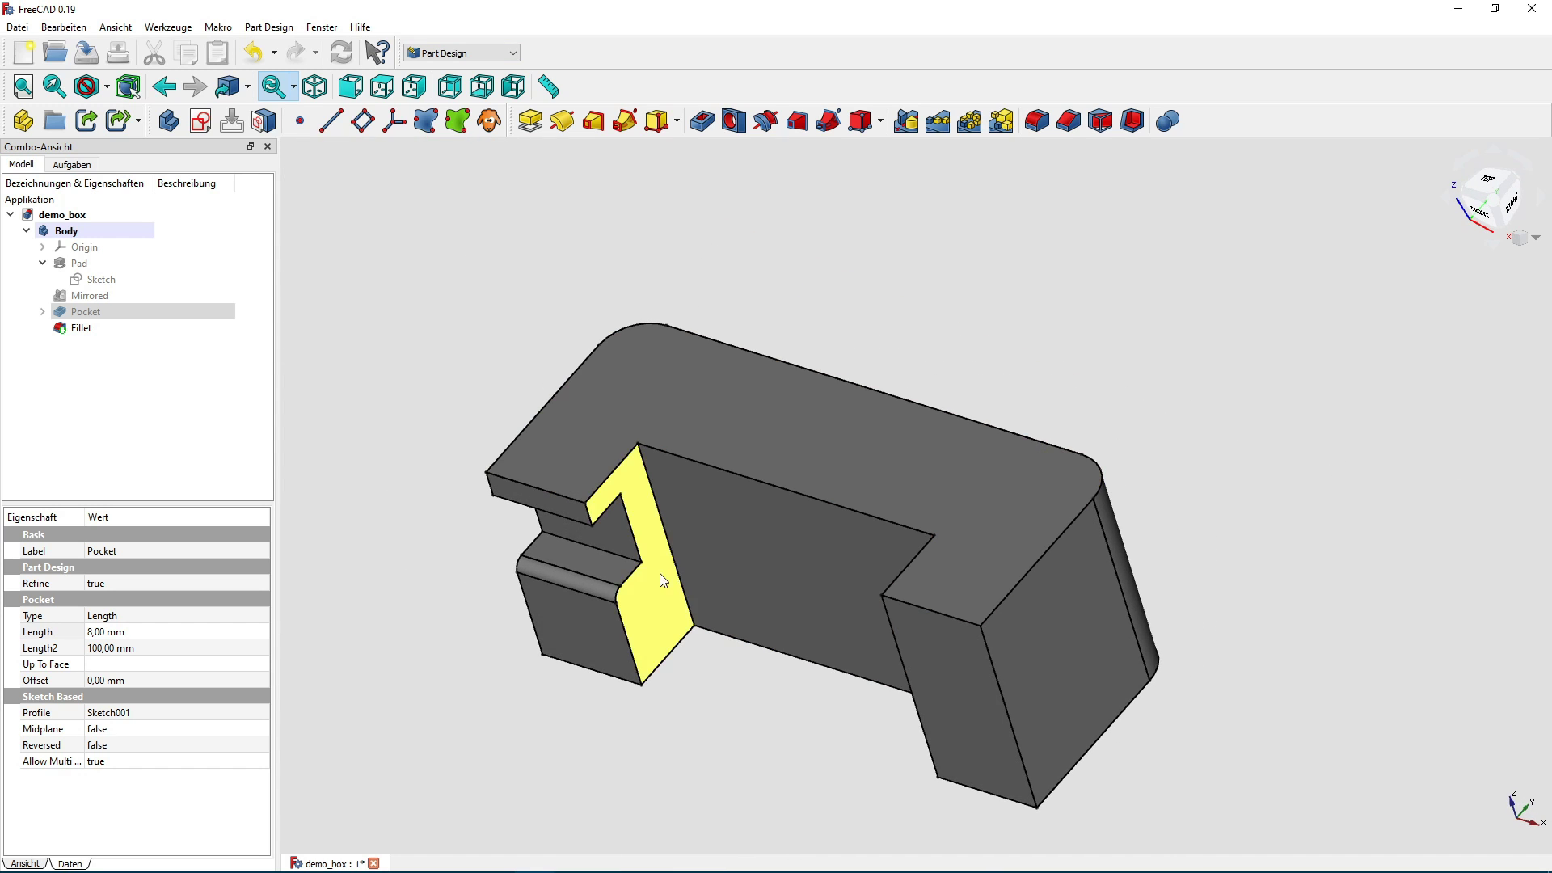
{"action": "left_click", "coordinate": [566, 578]}
{"action": "left_click", "coordinate": [458, 537]}
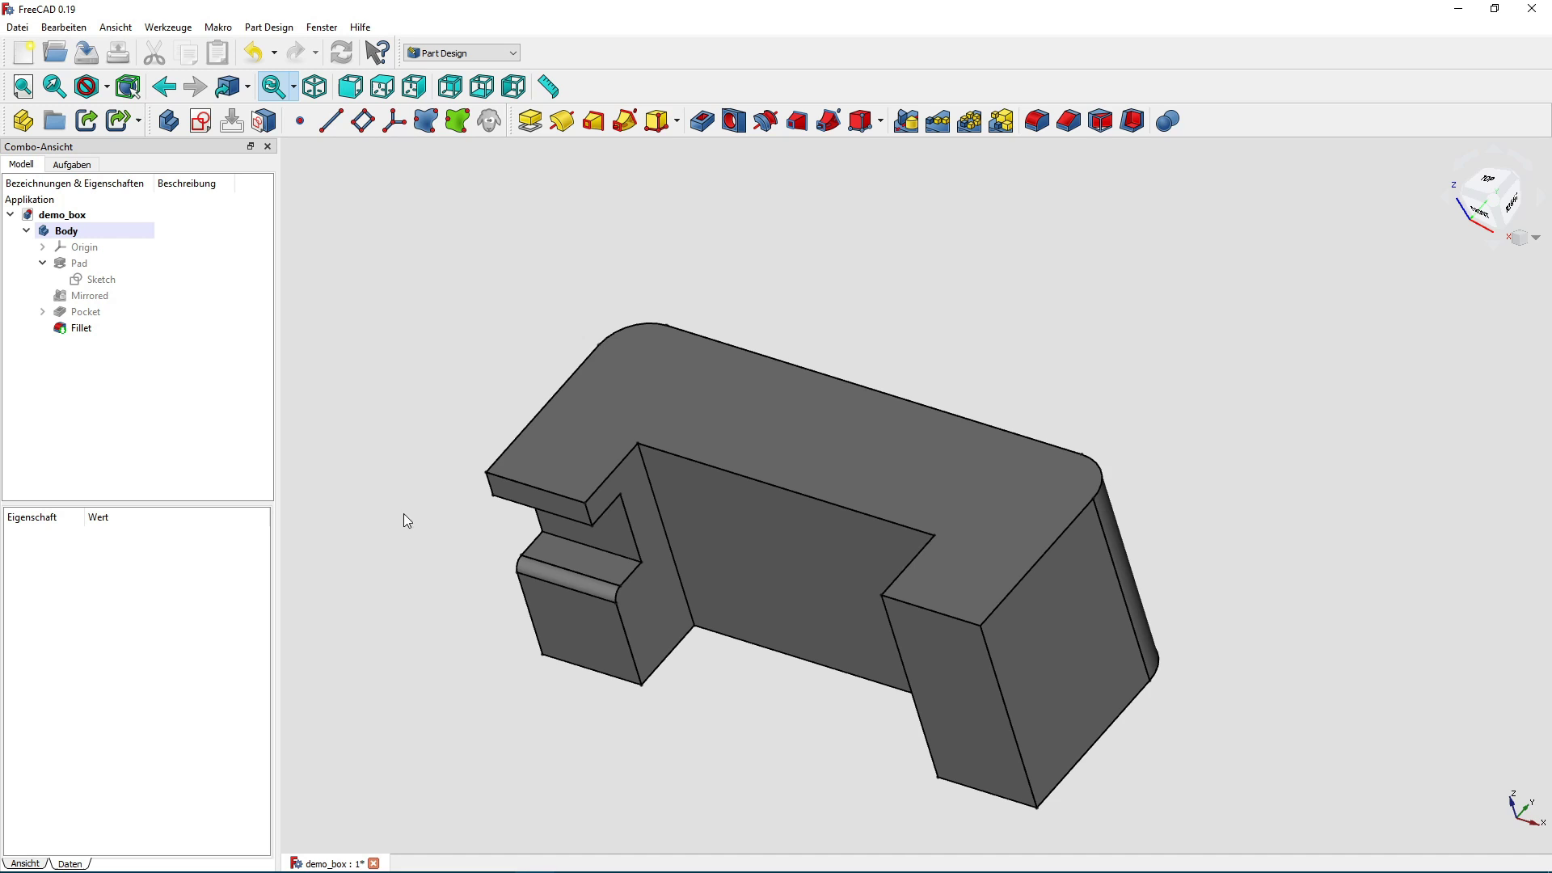
Inspect the Pocket and Fillet features' properties from the tree.
{"action": "left_click", "coordinate": [95, 314]}
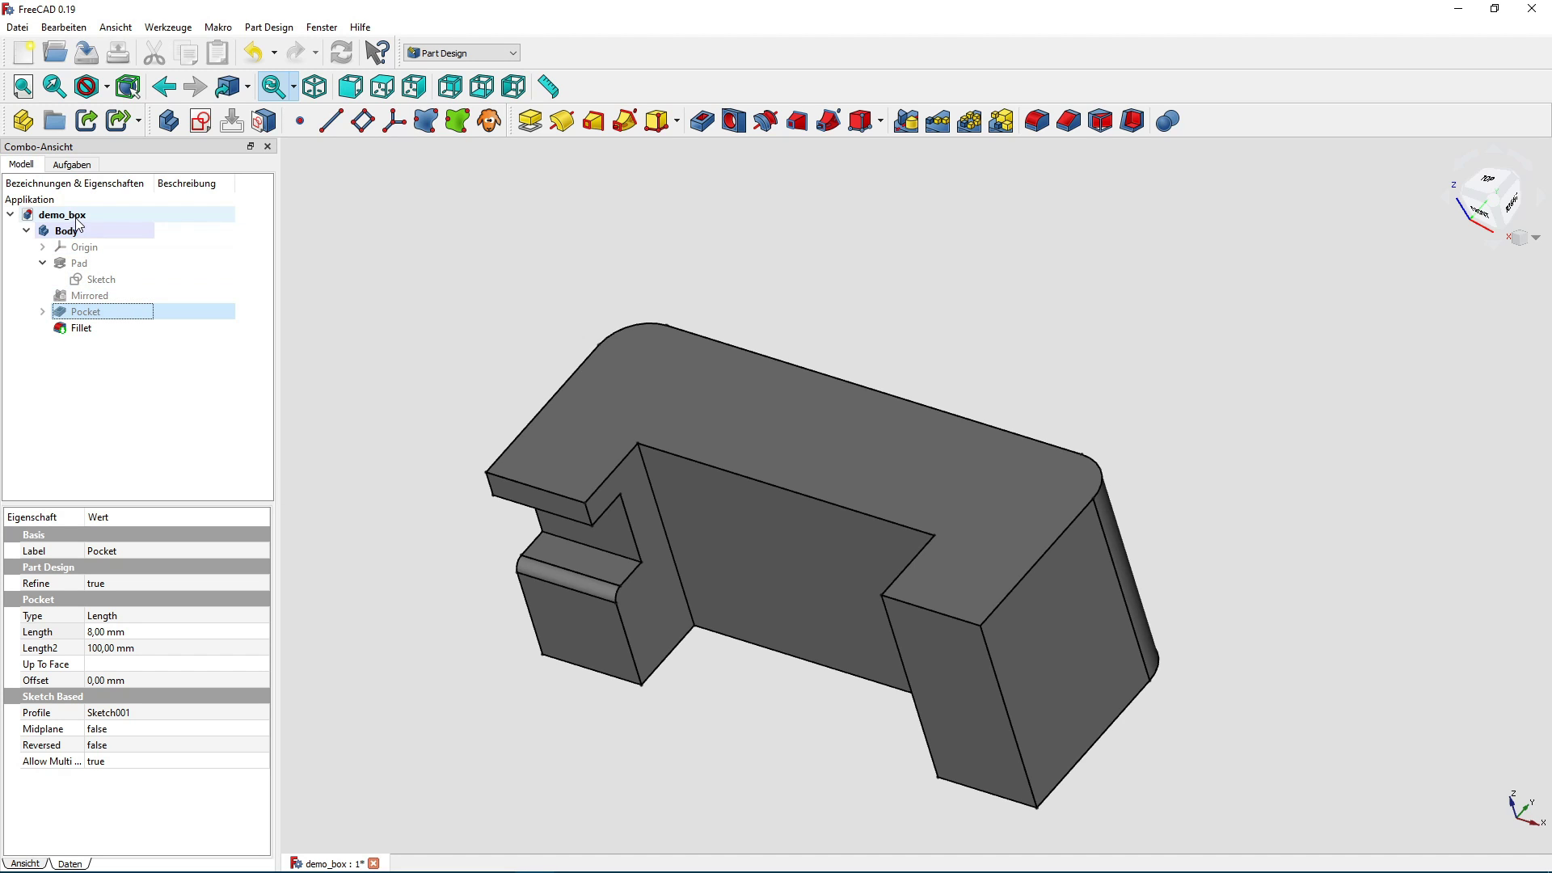
{"action": "left_click", "coordinate": [125, 331]}
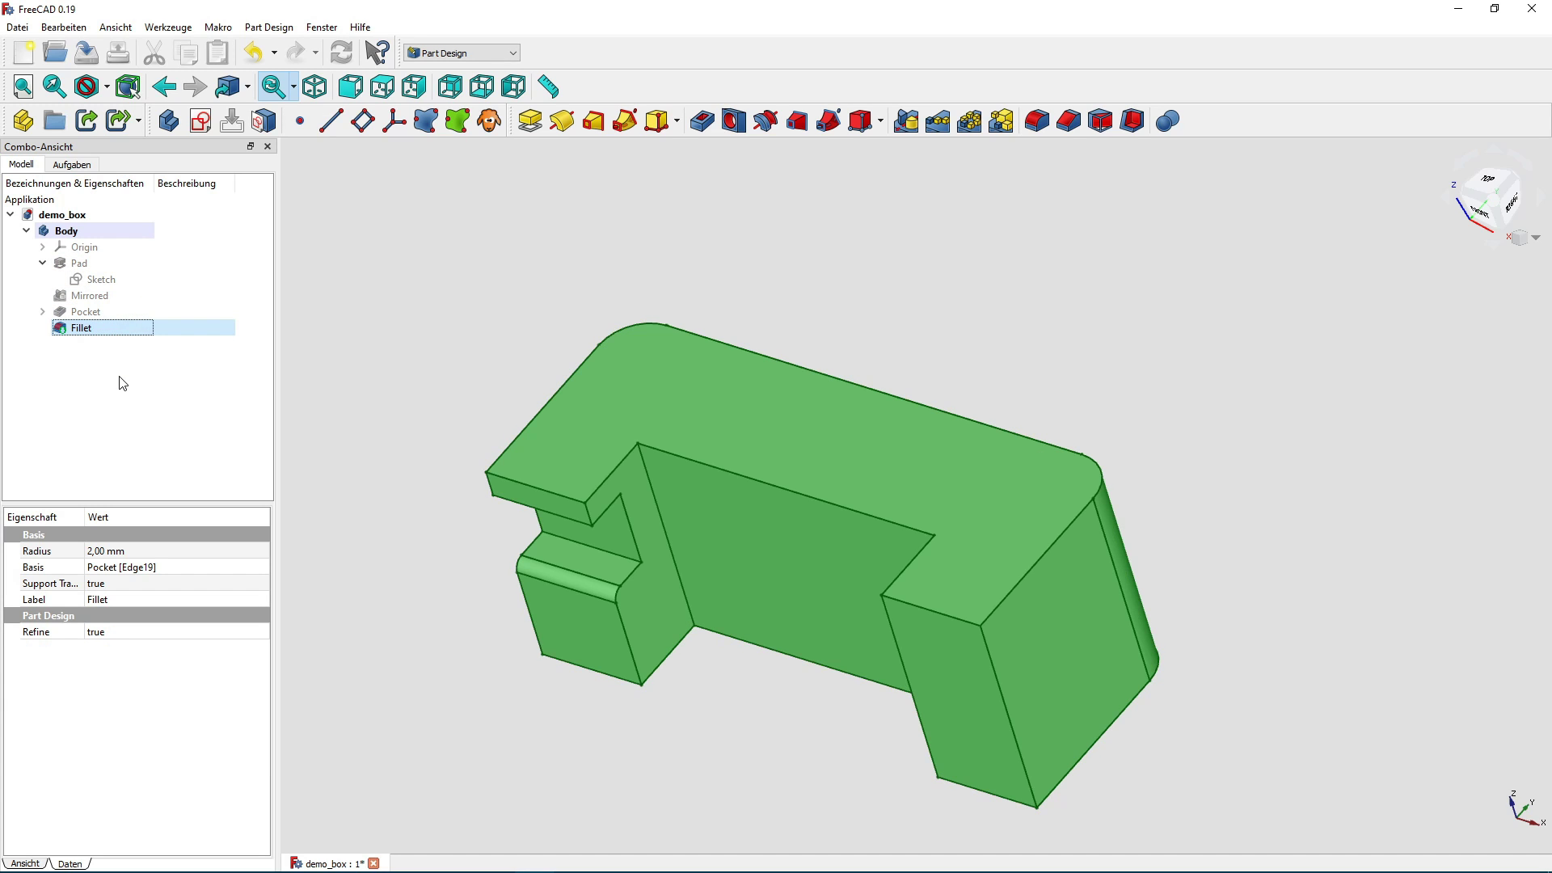
{"action": "left_click", "coordinate": [125, 378]}
{"action": "left_click", "coordinate": [115, 335]}
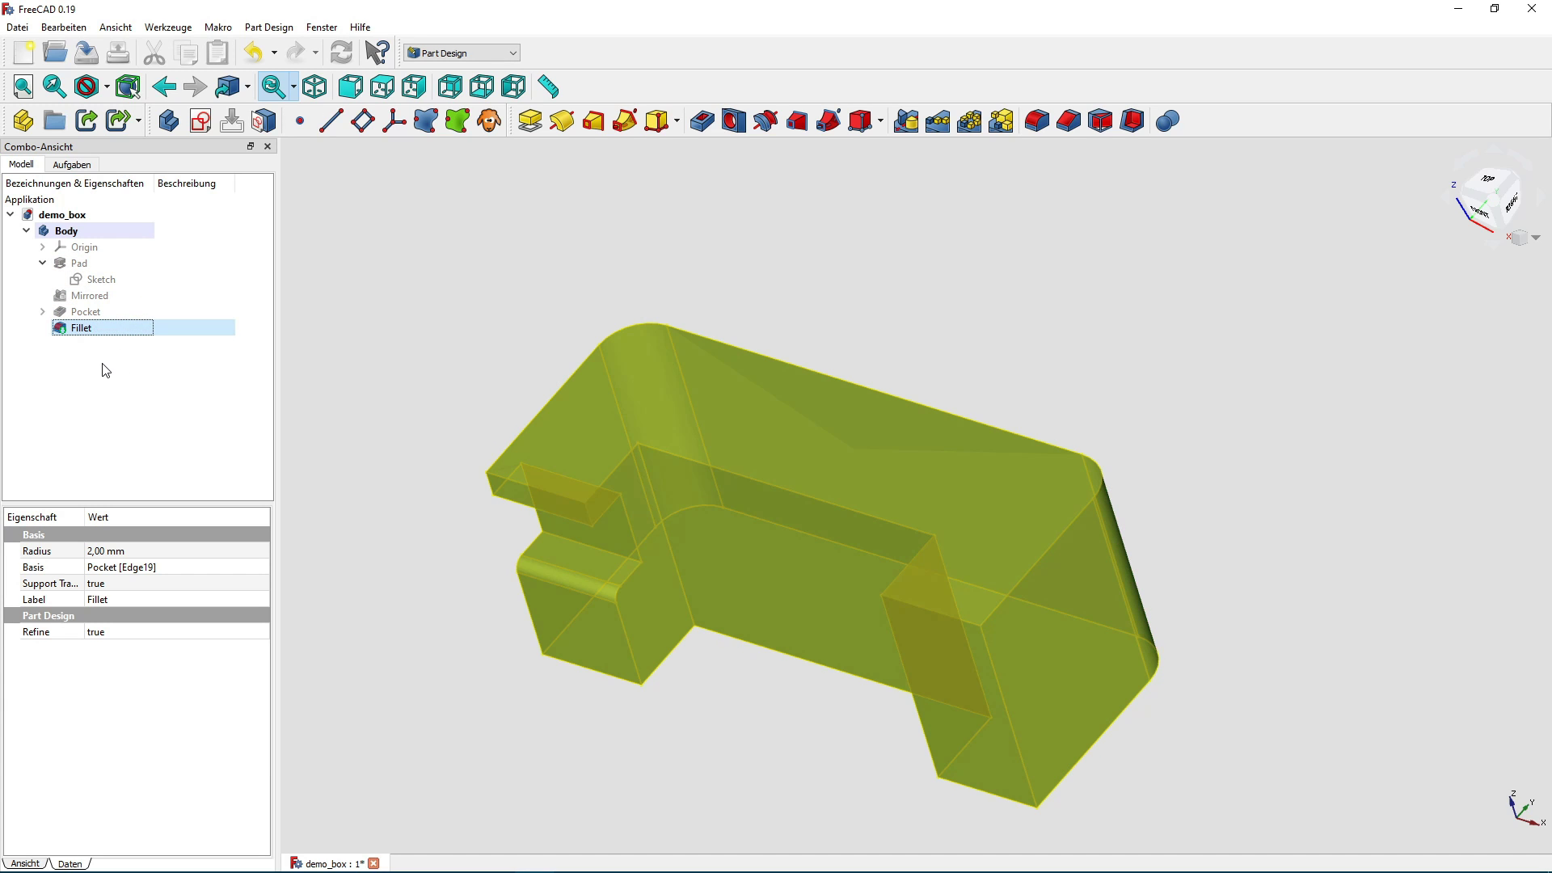
{"action": "left_click", "coordinate": [105, 370]}
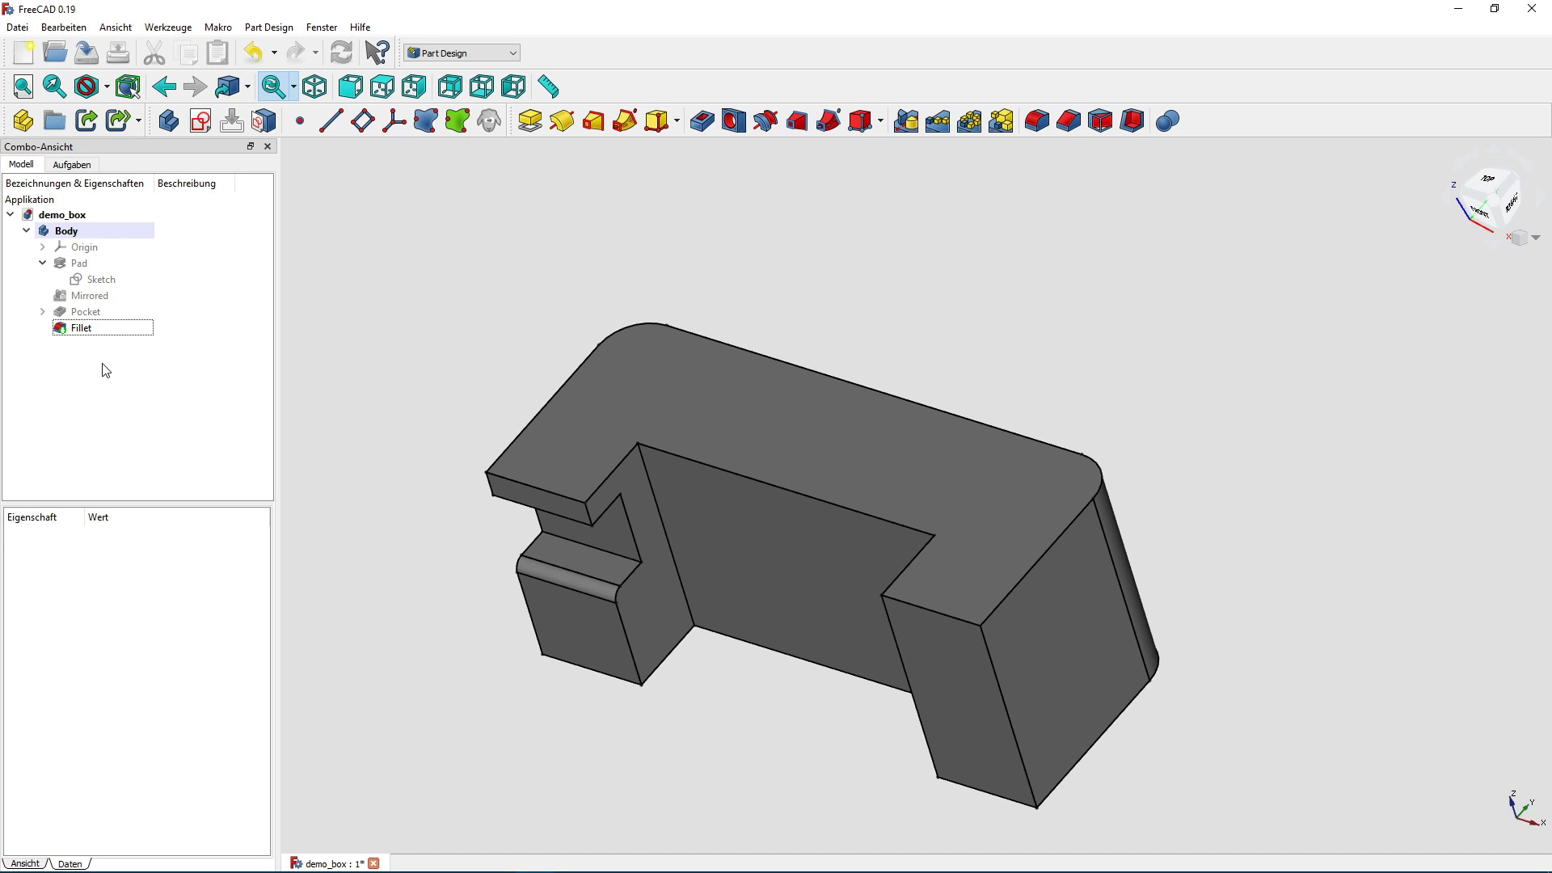
{"action": "mouse_move", "coordinate": [385, 340]}
{"action": "middle_mouse_down"}
{"action": "mouse_move", "coordinate": [374, 280]}
{"action": "mouse_move", "coordinate": [429, 281]}
{"action": "mouse_move", "coordinate": [418, 320]}
{"action": "middle_mouse_up"}
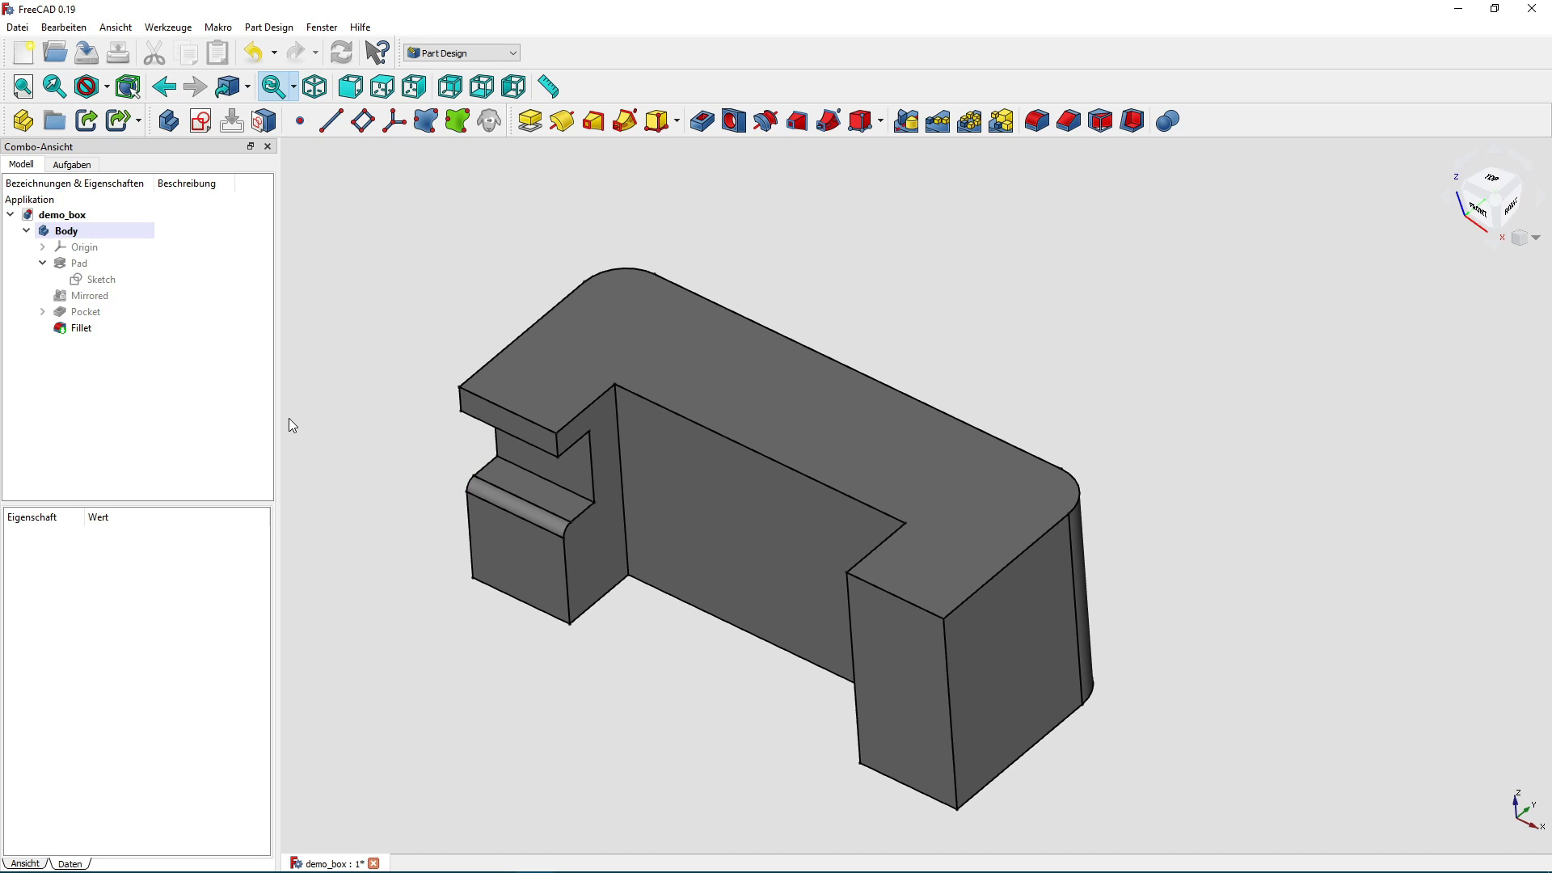
Delete the Fillet feature (Löschen) and select the Pocket's Length property.
{"action": "left_click", "coordinate": [99, 327]}
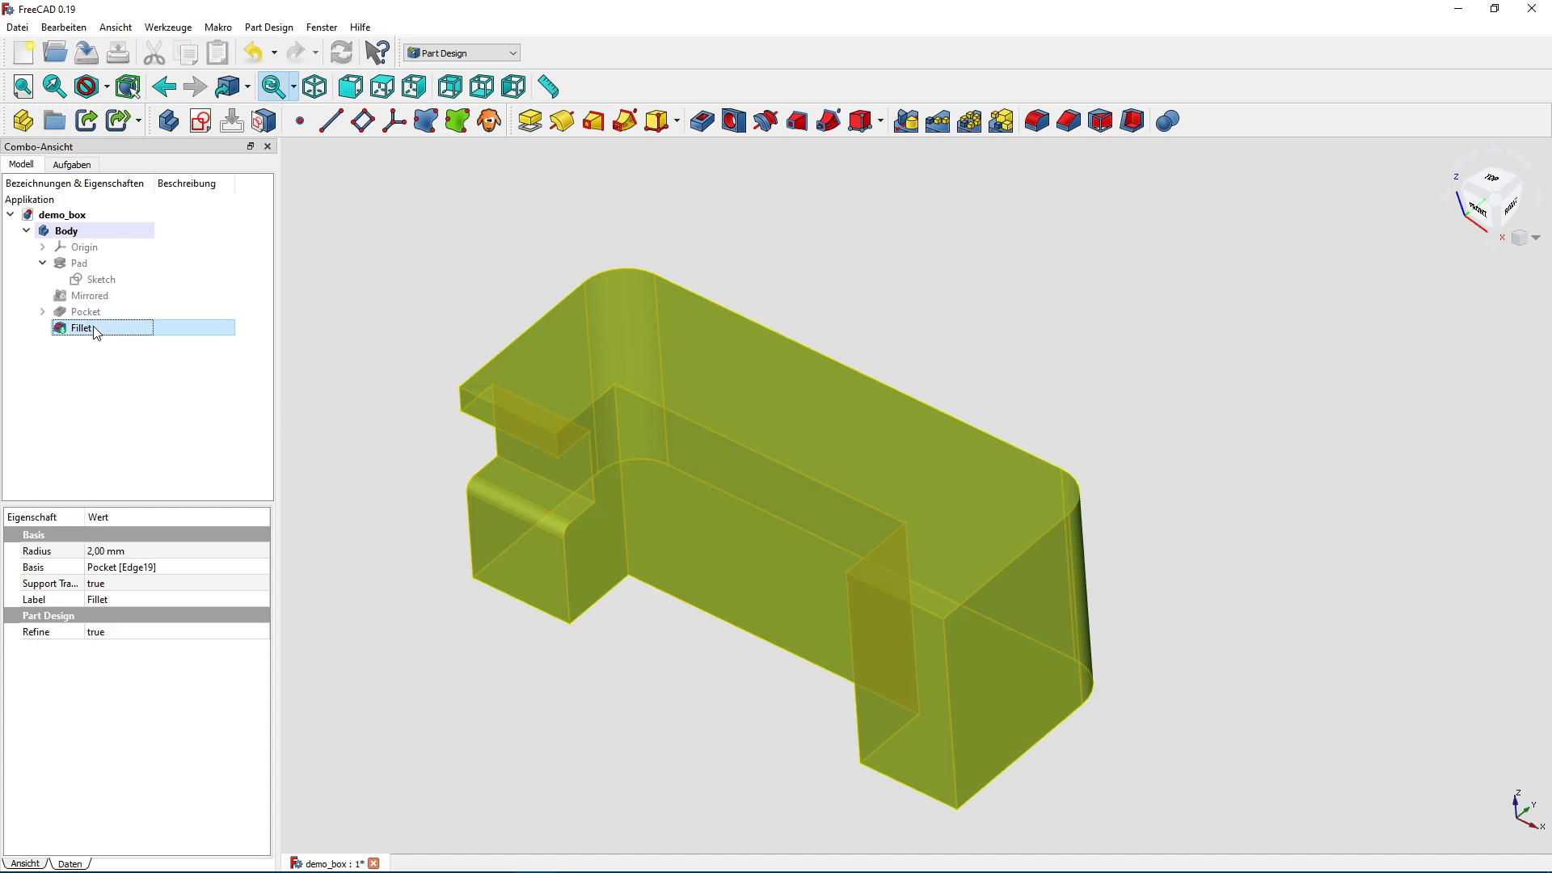
{"action": "right_click", "coordinate": [107, 336]}
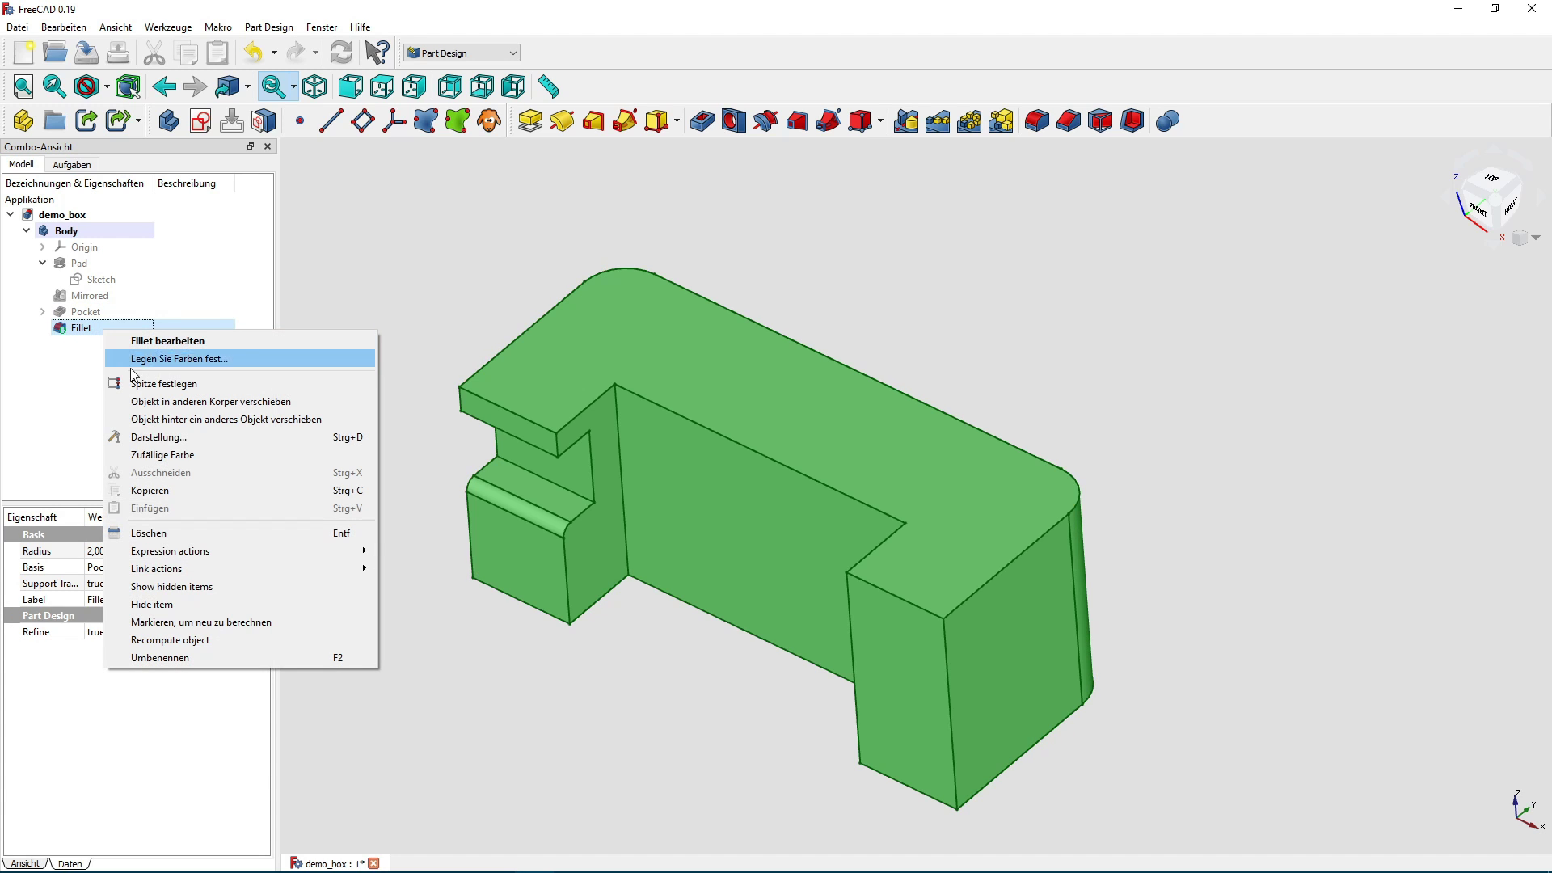
{"action": "left_click", "coordinate": [113, 530]}
{"action": "left_click", "coordinate": [95, 315]}
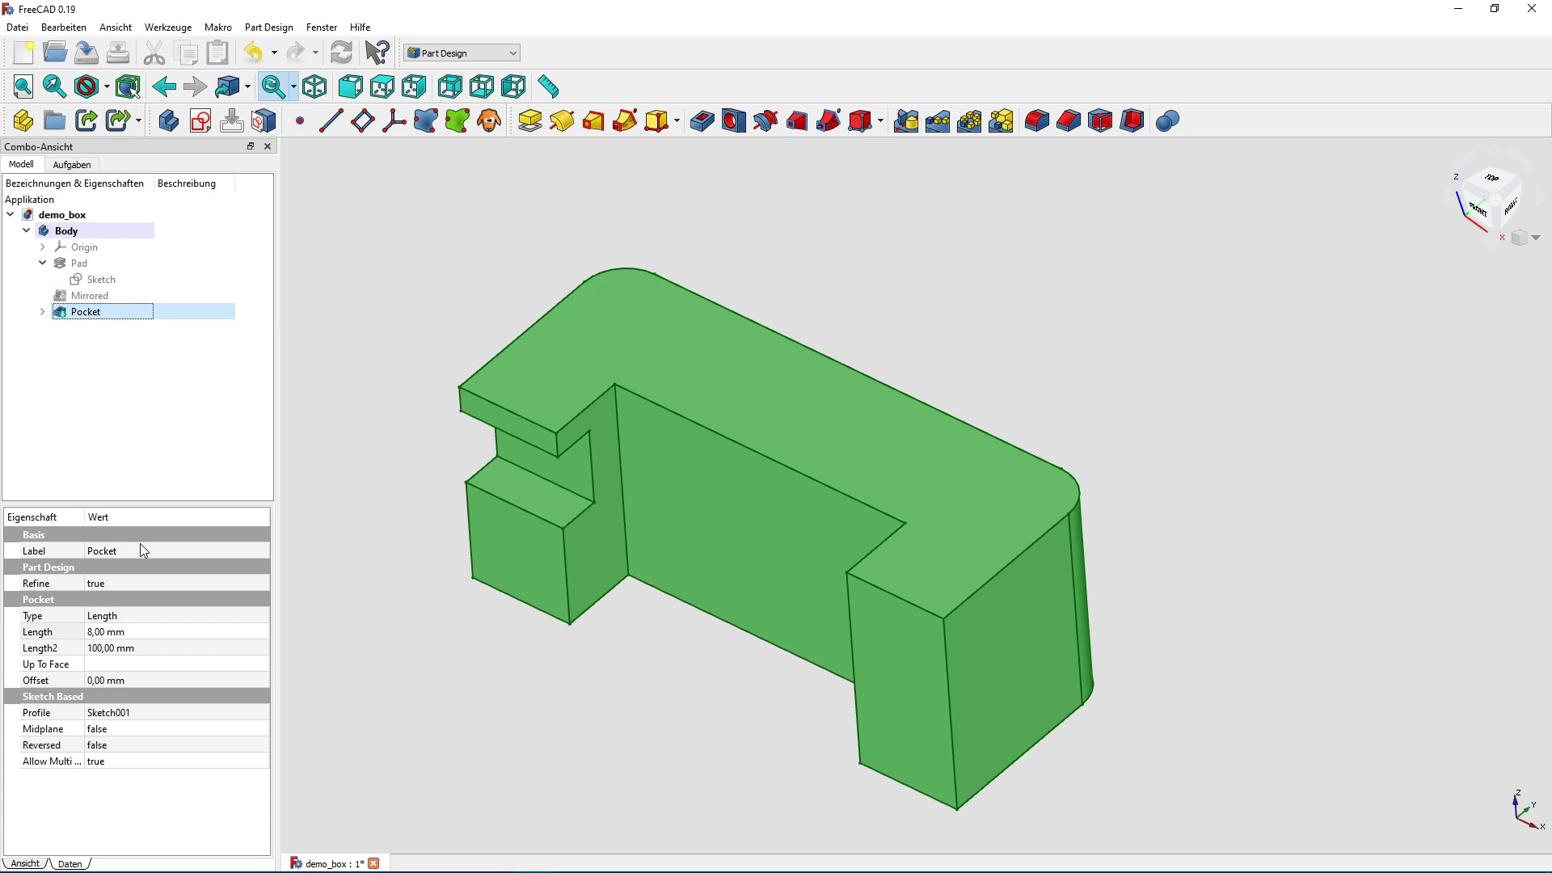
{"action": "left_click", "coordinate": [112, 632]}
Apply the deeper Pocket length and dismiss the empty-selection fillet warning.
{"action": "type", "text": "10"}
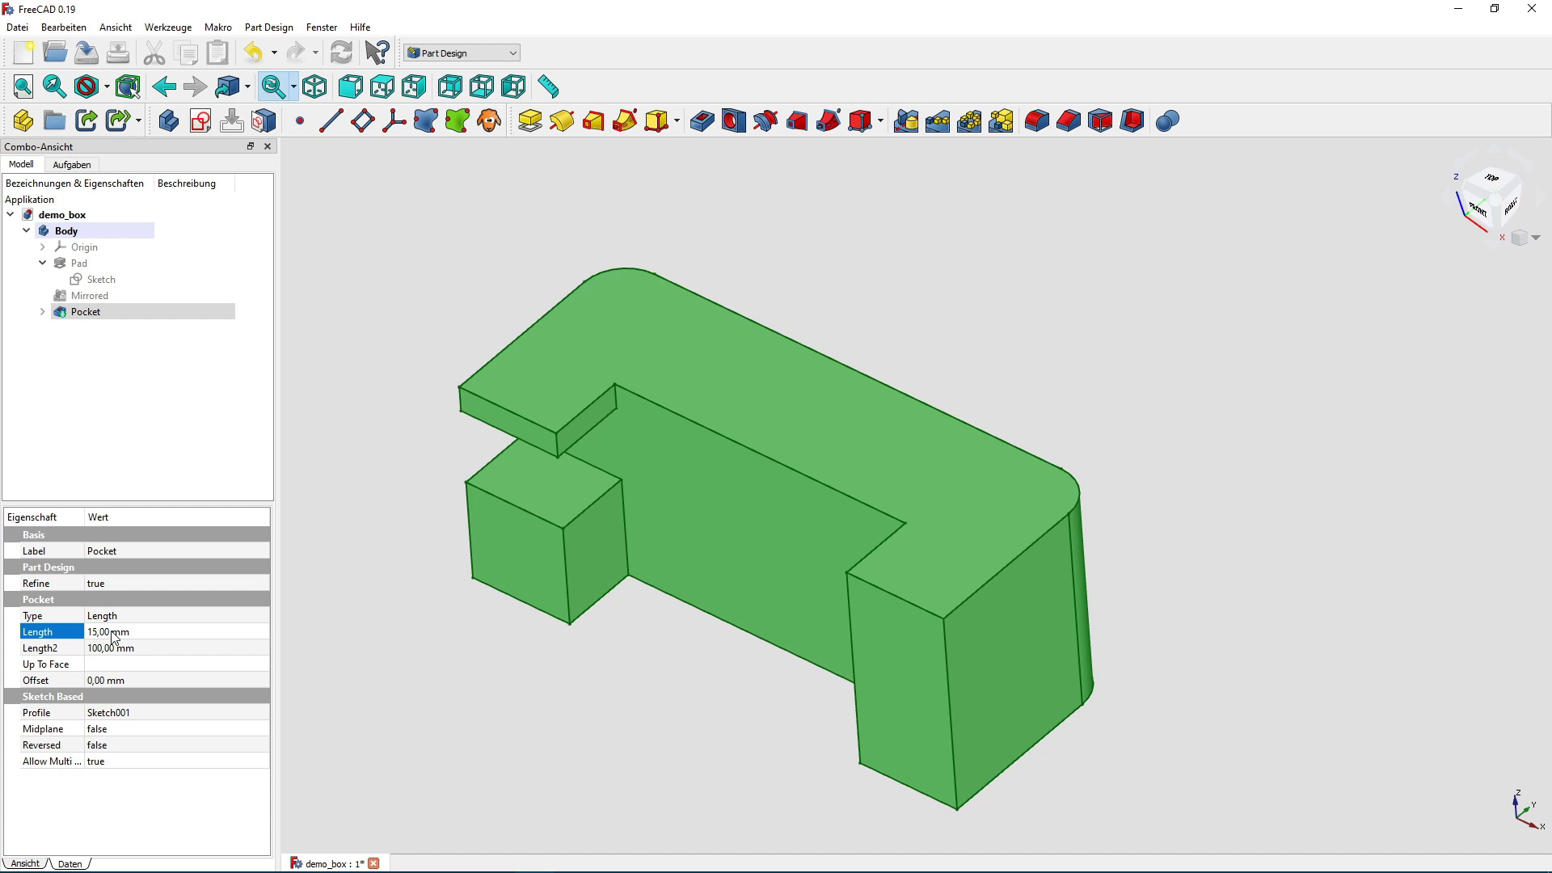
{"action": "left_click", "coordinate": [383, 291]}
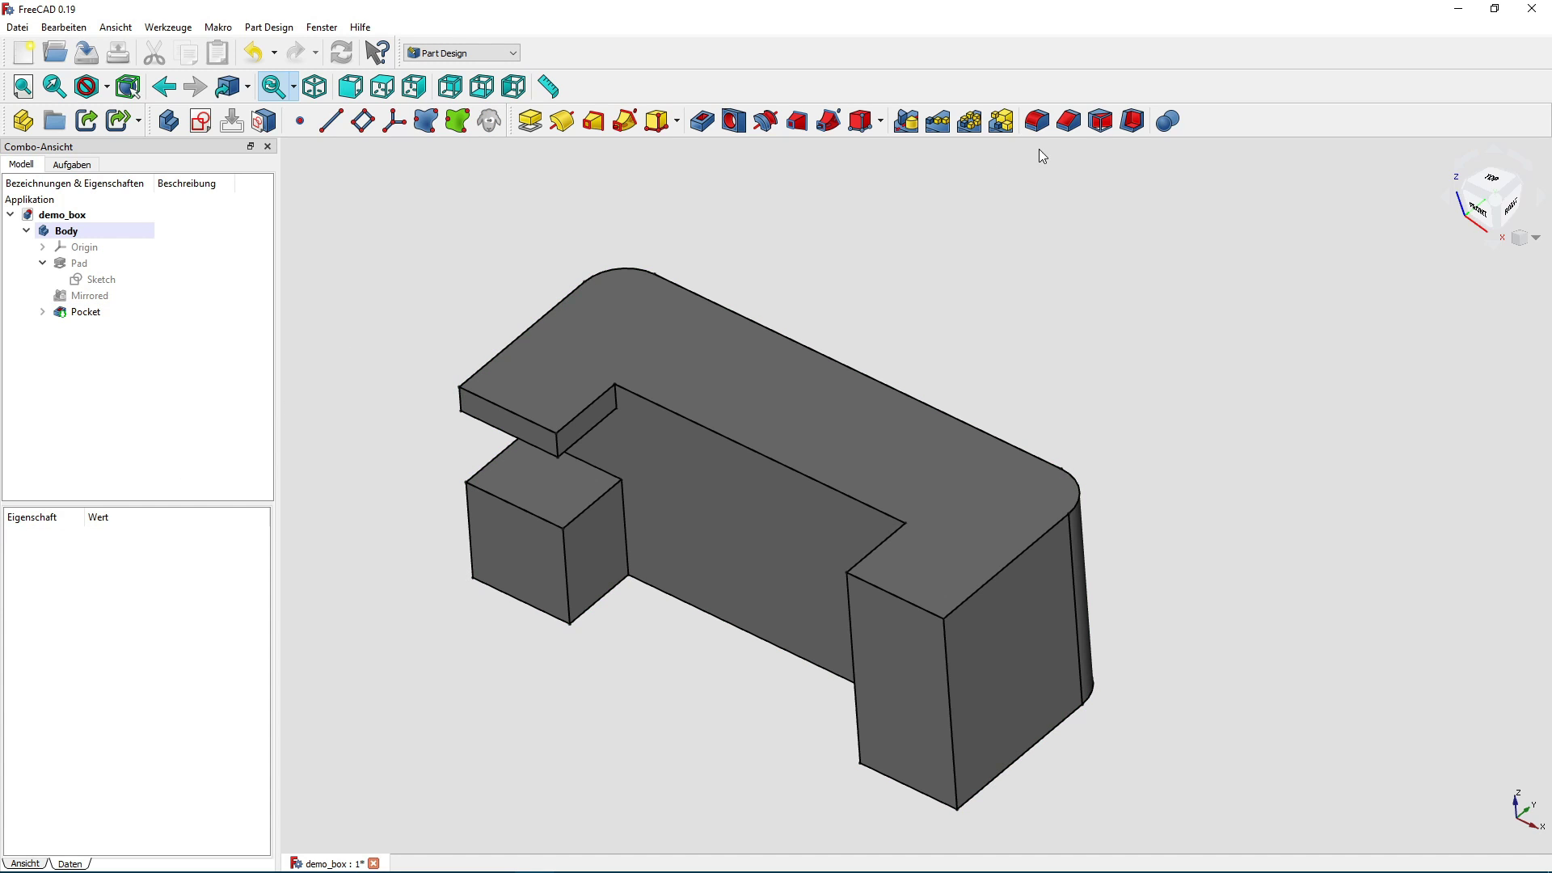
{"action": "left_click", "coordinate": [1028, 128]}
{"action": "left_click", "coordinate": [836, 468]}
Add a 2 mm fillet to the lower block's front top edge.
{"action": "left_click", "coordinate": [516, 504]}
{"action": "left_click", "coordinate": [1036, 122]}
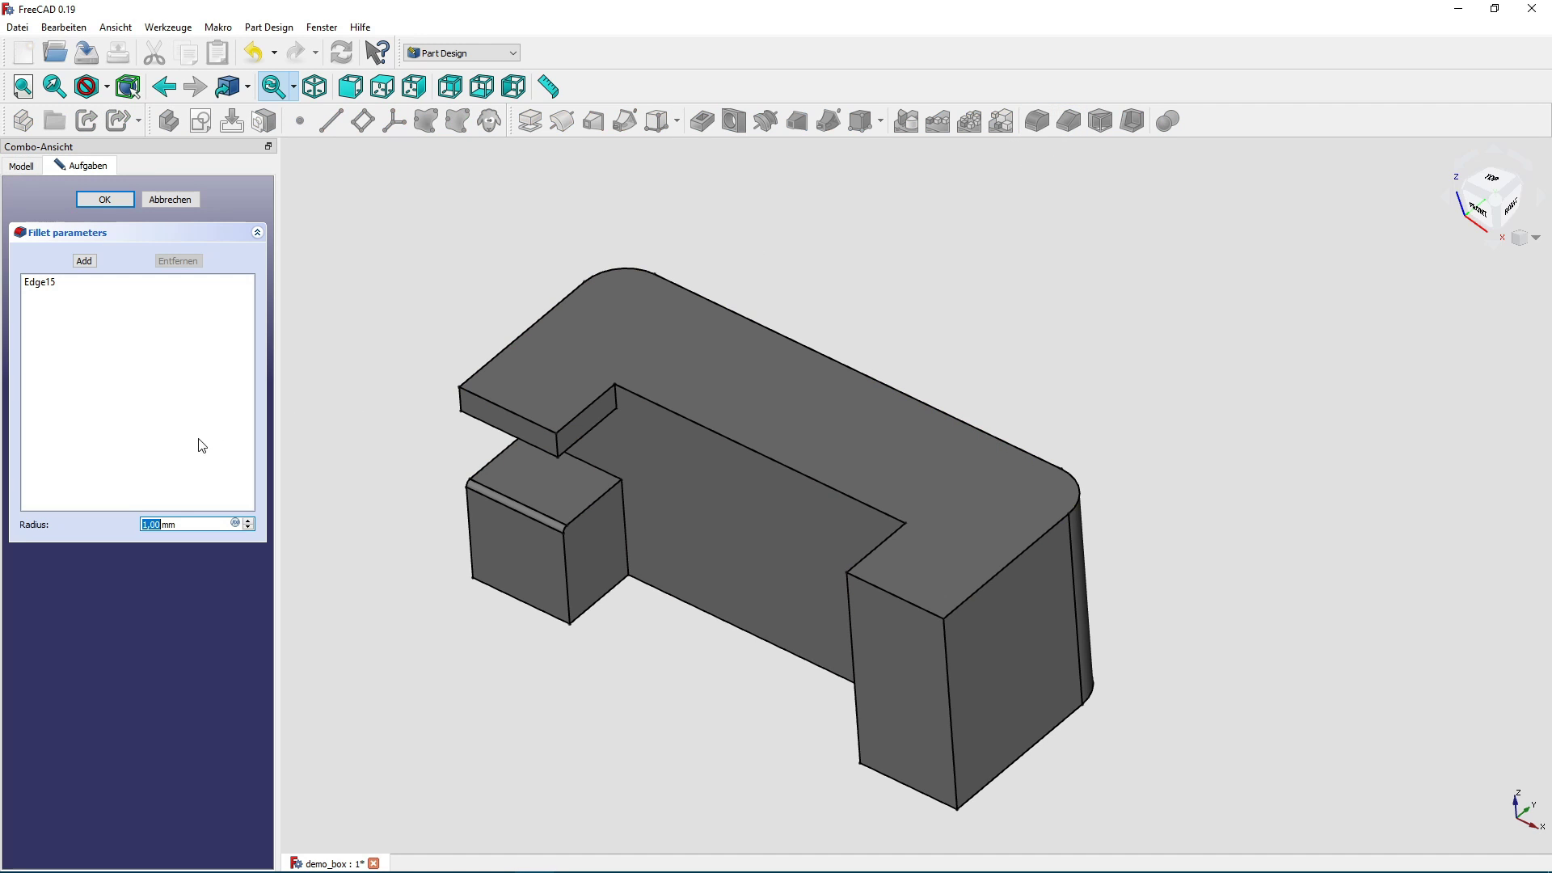
{"action": "type", "text": "2"}
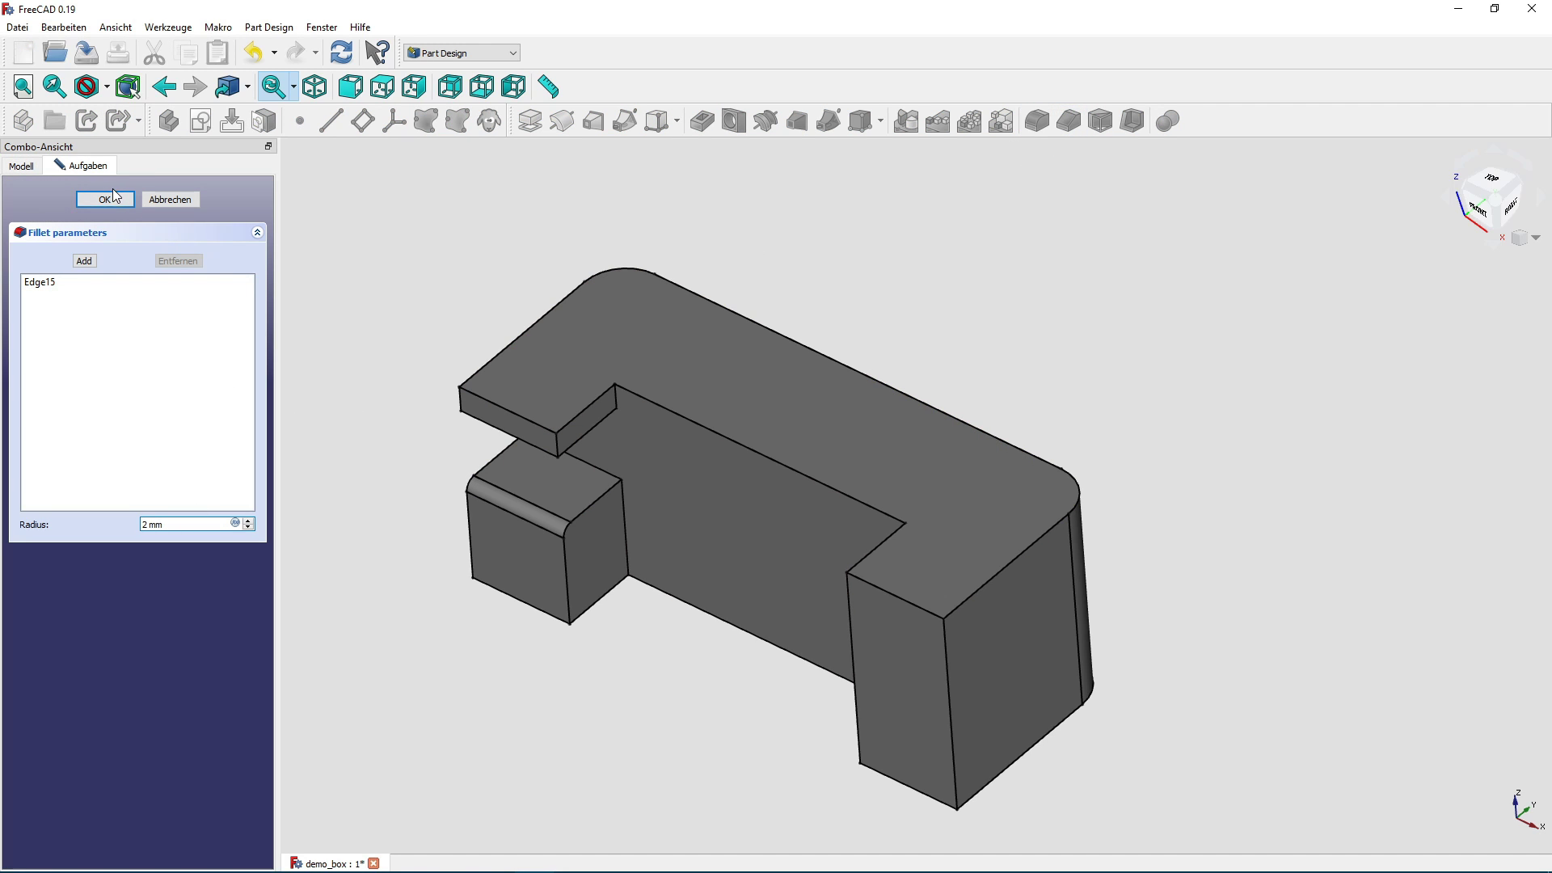
{"action": "left_click", "coordinate": [104, 202]}
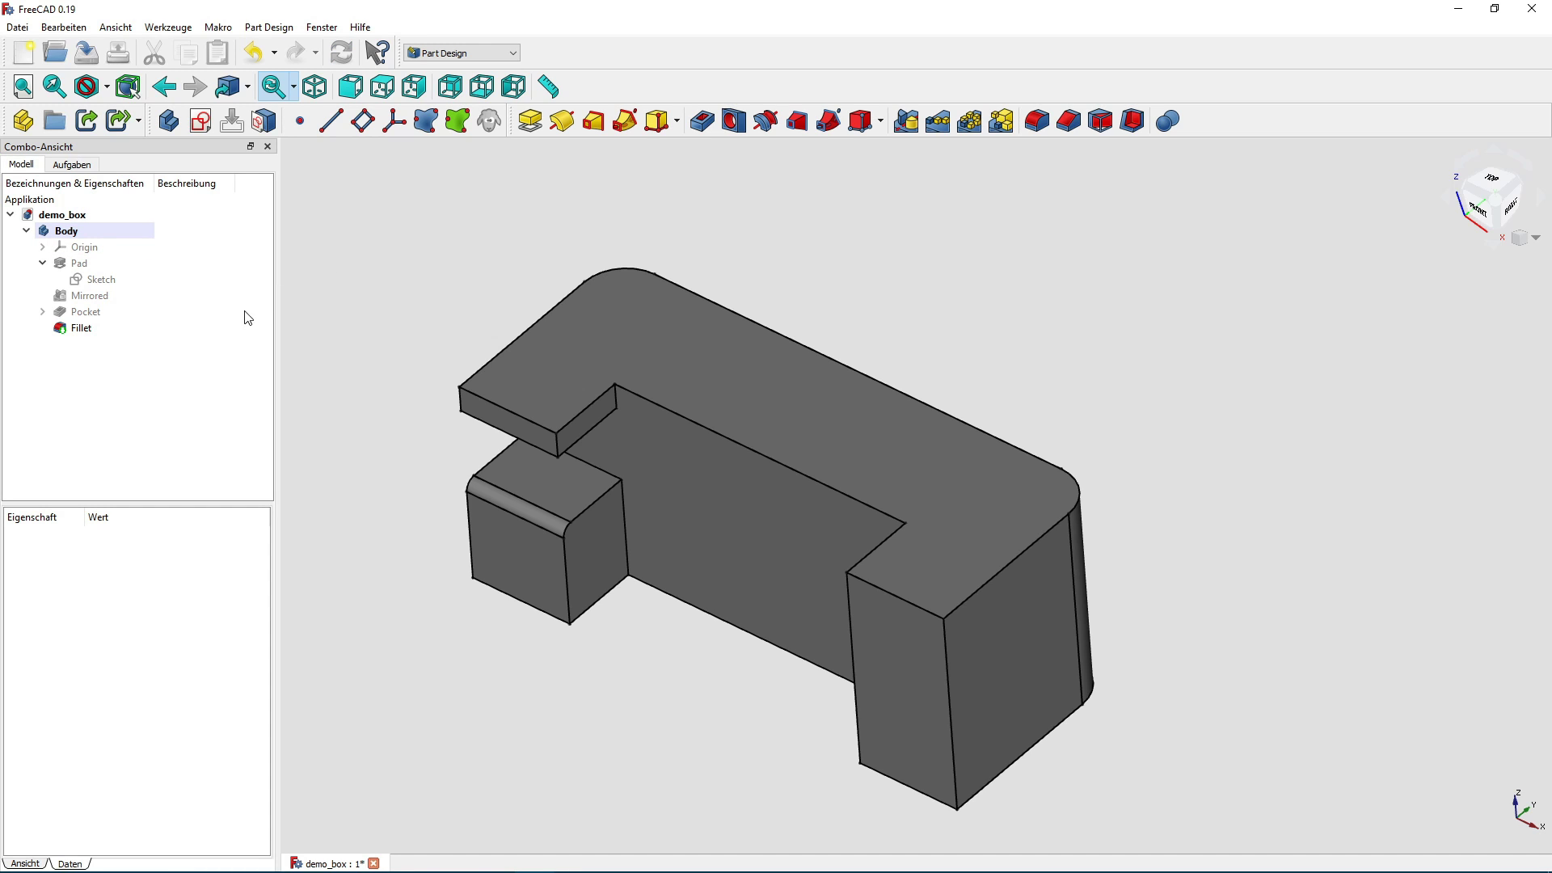
{"action": "left_click", "coordinate": [106, 313]}
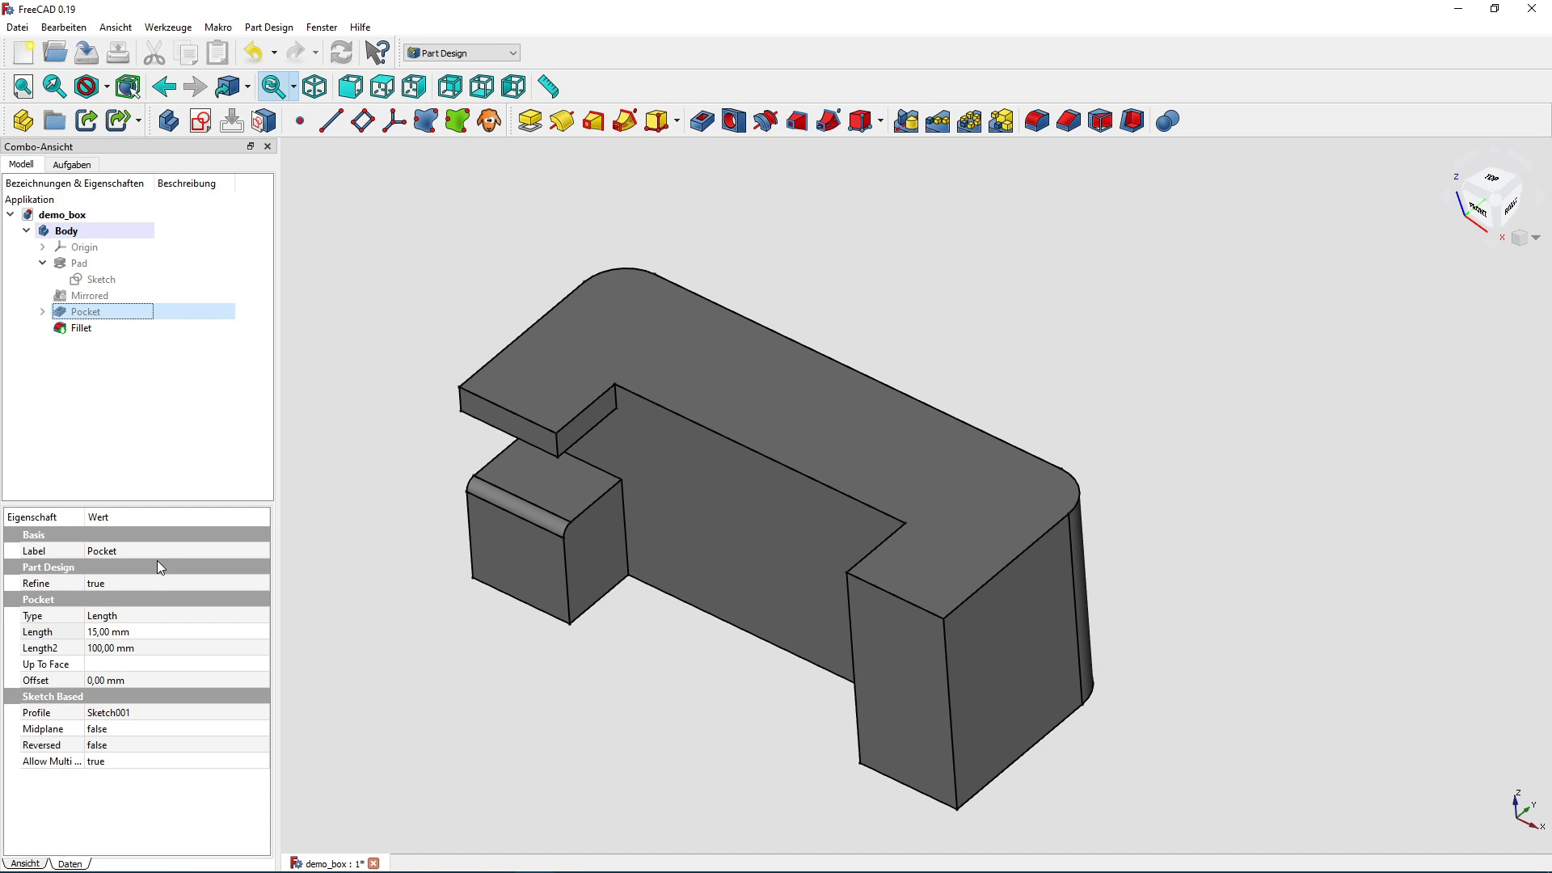
Change the Pocket length back to 8 mm.
{"action": "left_click", "coordinate": [122, 632]}
{"action": "type", "text": "8"}
{"action": "key", "text": "Return"}
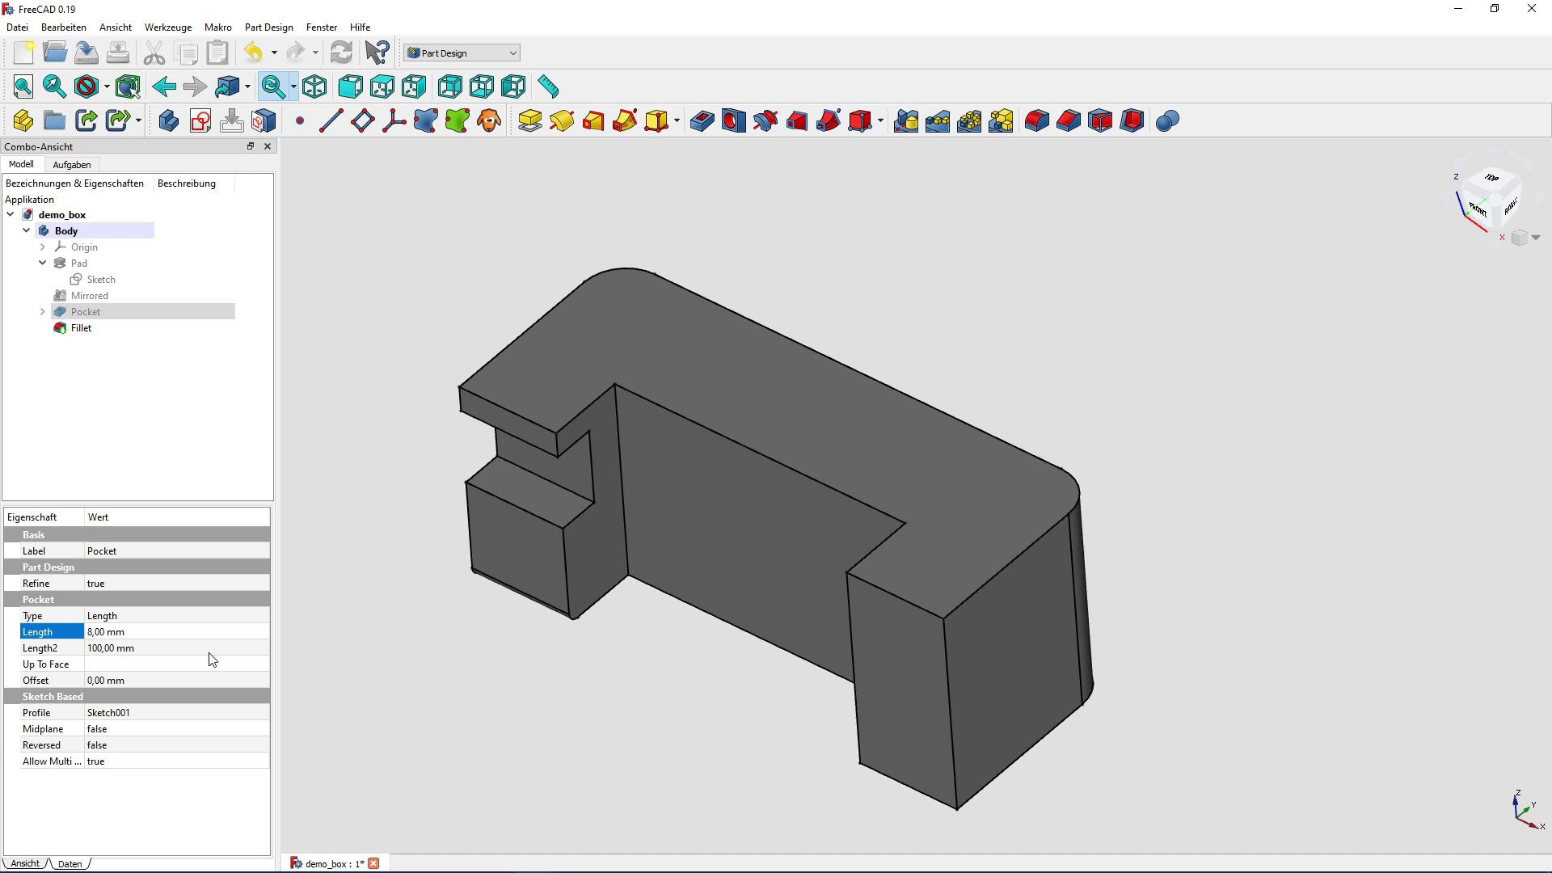
{"action": "left_click", "coordinate": [438, 648]}
Orbit and select the fillet face, finding it on the lower block's bottom edge.
{"action": "mouse_move", "coordinate": [438, 648]}
{"action": "middle_mouse_down"}
{"action": "mouse_move", "coordinate": [479, 565]}
{"action": "mouse_move", "coordinate": [527, 546]}
{"action": "mouse_move", "coordinate": [460, 616]}
{"action": "middle_mouse_up"}
{"action": "scroll", "coordinate": [527, 547], "scroll_direction": "down", "scroll_amount": 2}
{"action": "left_click", "coordinate": [648, 387]}
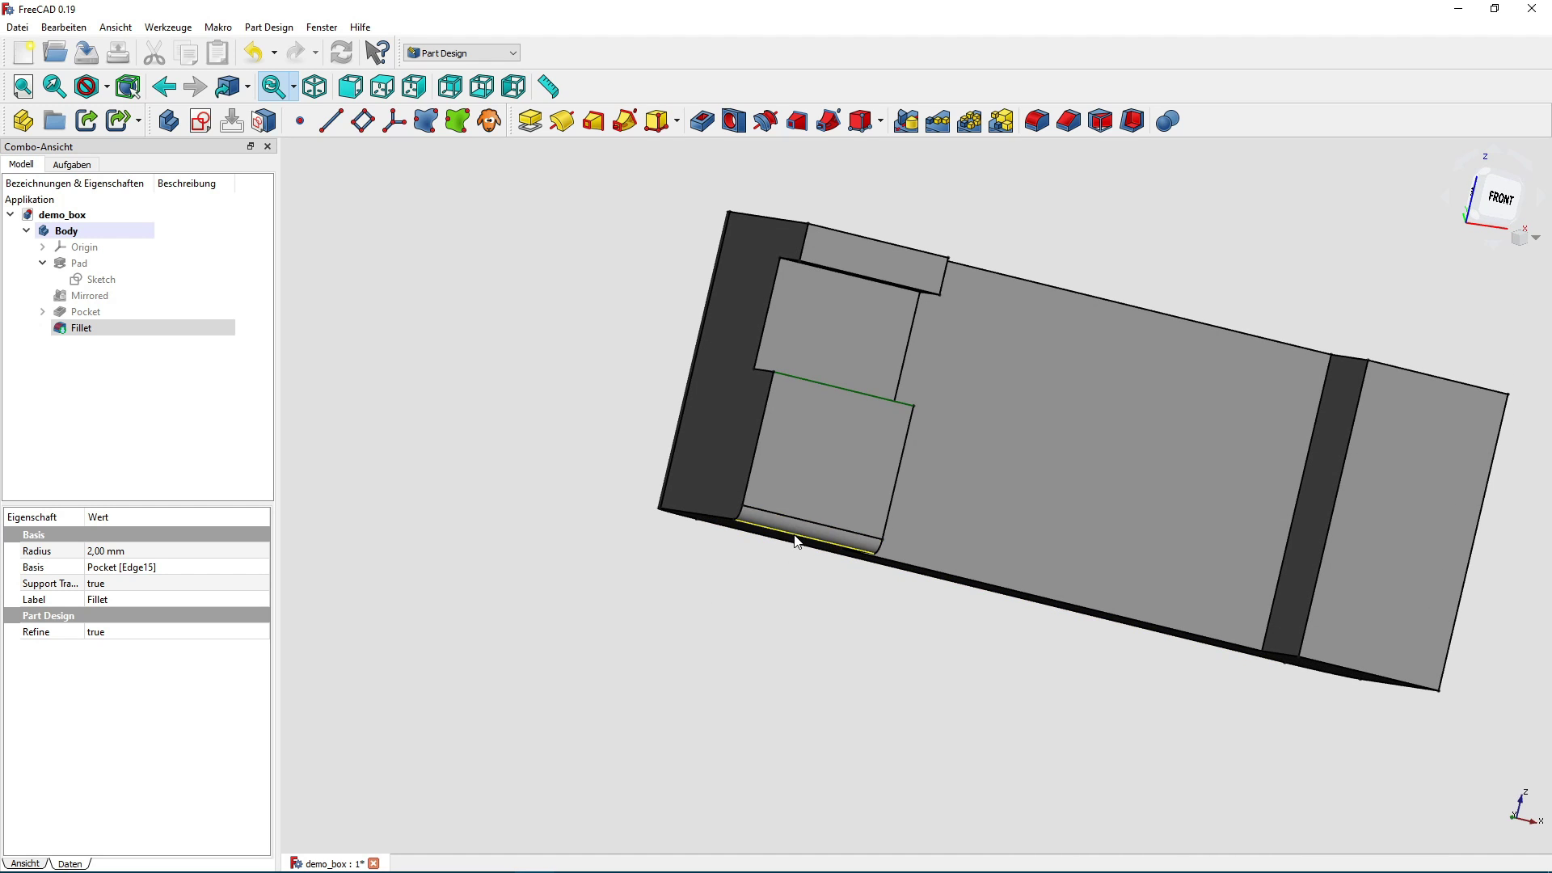
{"action": "left_click", "coordinate": [799, 534]}
{"action": "mouse_move", "coordinate": [871, 641]}
{"action": "middle_mouse_down"}
{"action": "mouse_move", "coordinate": [722, 686]}
{"action": "mouse_move", "coordinate": [769, 638]}
{"action": "mouse_move", "coordinate": [558, 725]}
{"action": "mouse_move", "coordinate": [509, 718]}
{"action": "middle_mouse_up"}
{"action": "mouse_move", "coordinate": [1139, 439]}
{"action": "middle_mouse_down"}
{"action": "mouse_move", "coordinate": [1212, 440]}
{"action": "mouse_move", "coordinate": [1125, 370]}
{"action": "middle_mouse_up"}
{"action": "left_click", "coordinate": [1120, 341]}
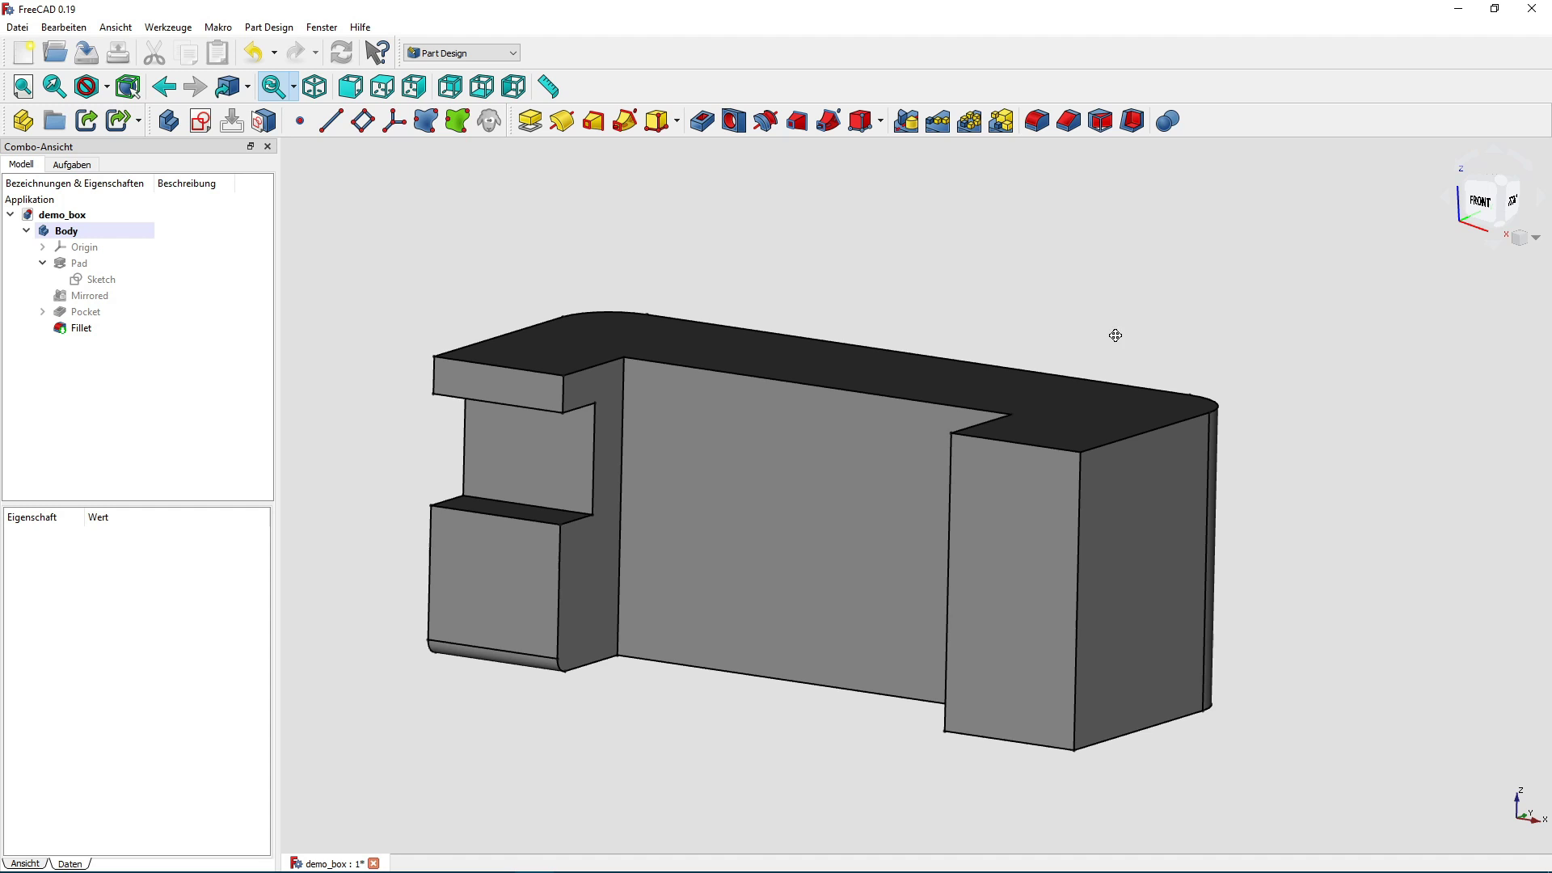
{"action": "middle_click_drag", "start_coordinate": [1120, 347], "coordinate": [1164, 324]}
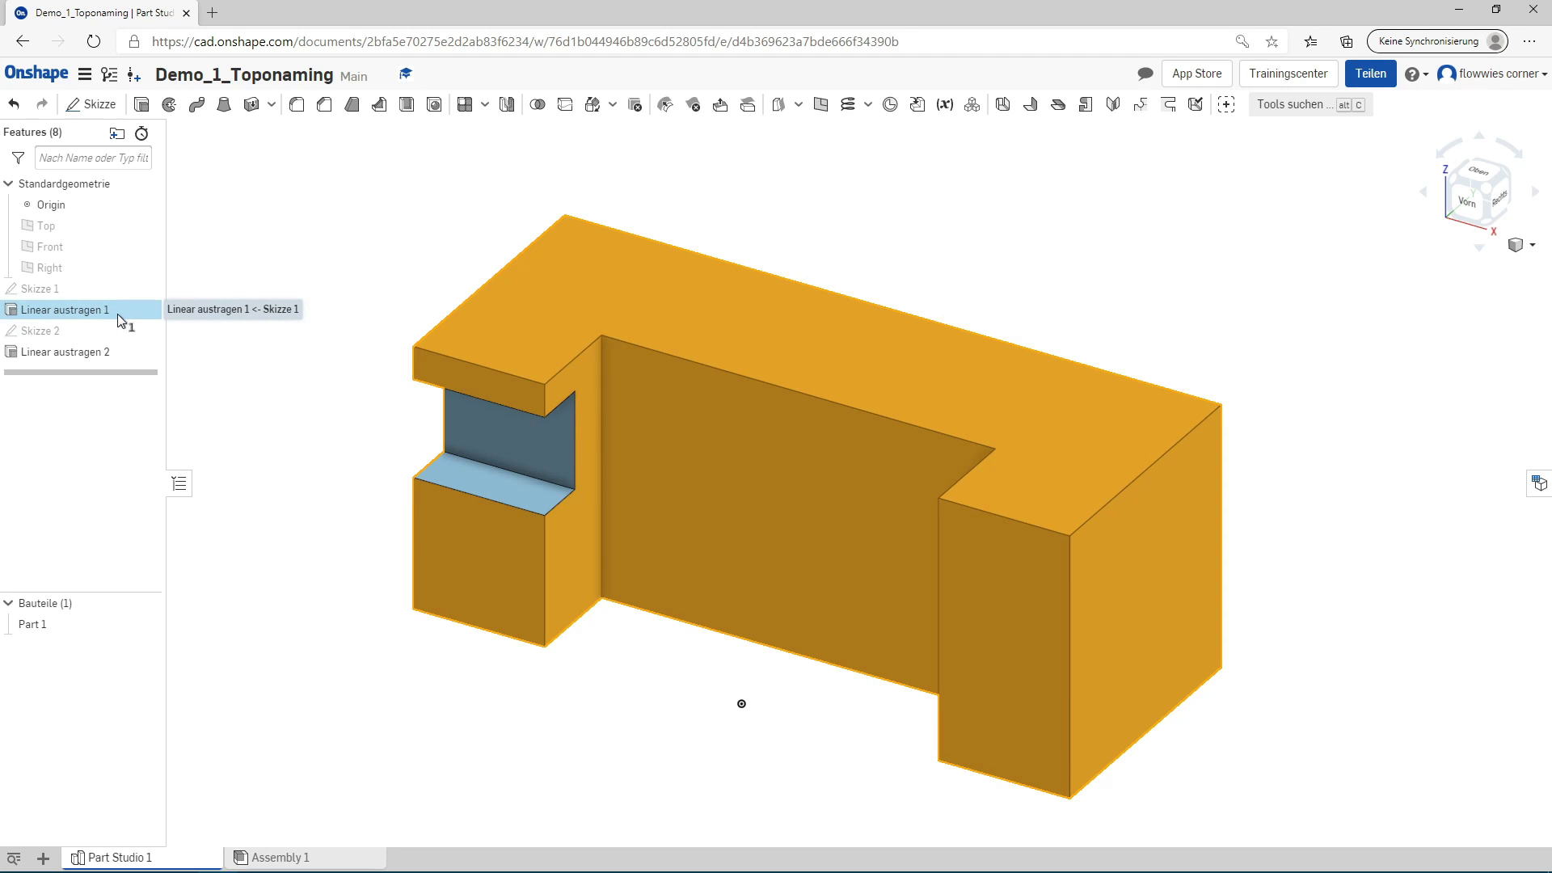
In Skizze 1, delete the right-end edges and their dimension.
{"action": "double_click", "coordinate": [63, 296]}
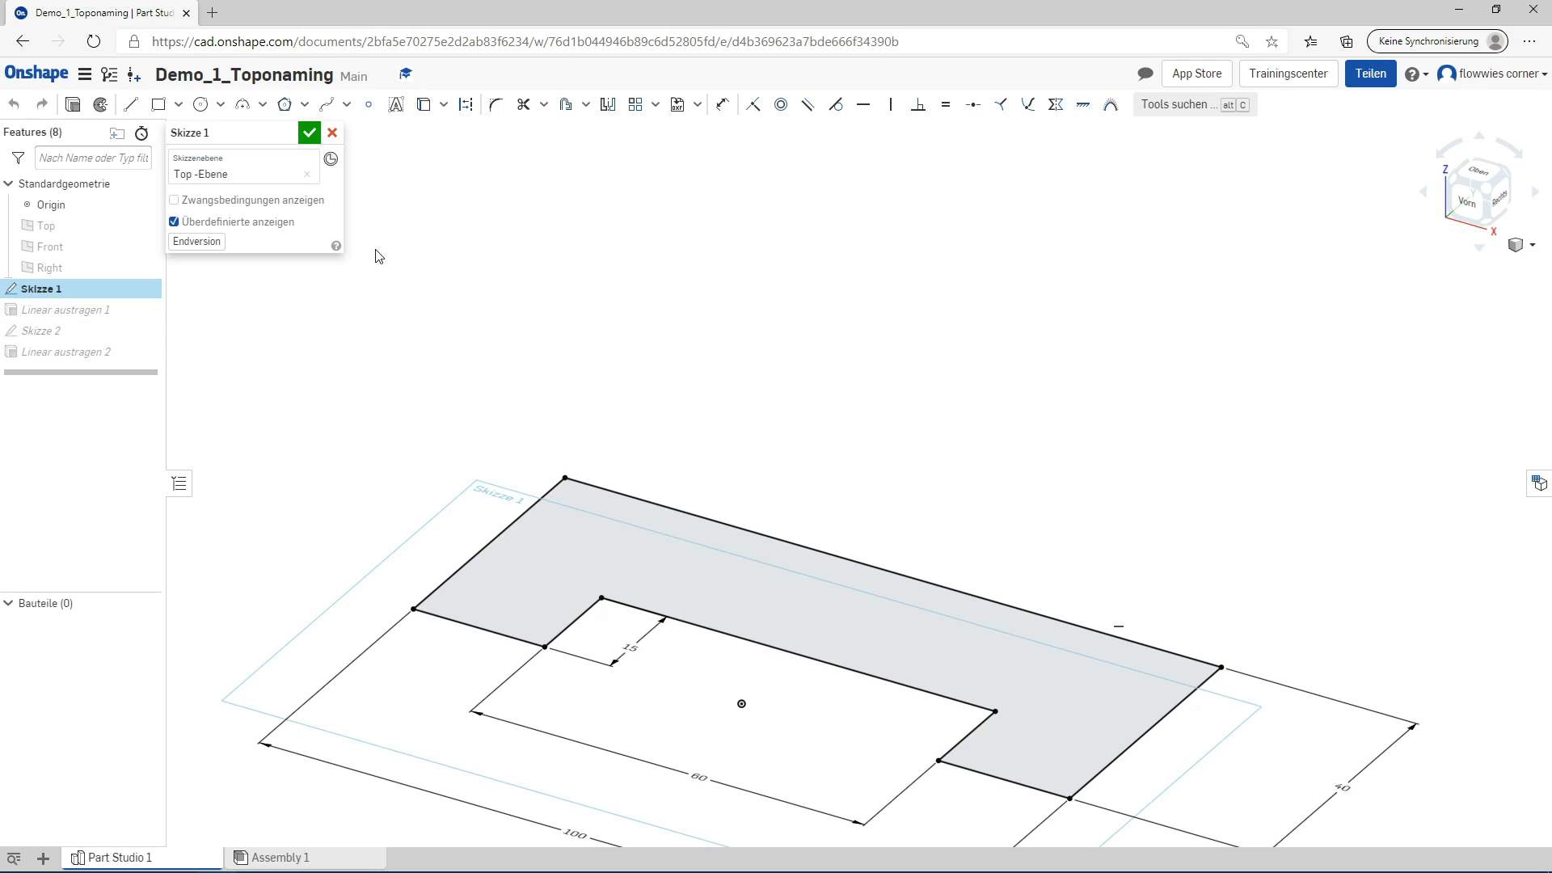
{"action": "left_click", "coordinate": [333, 133]}
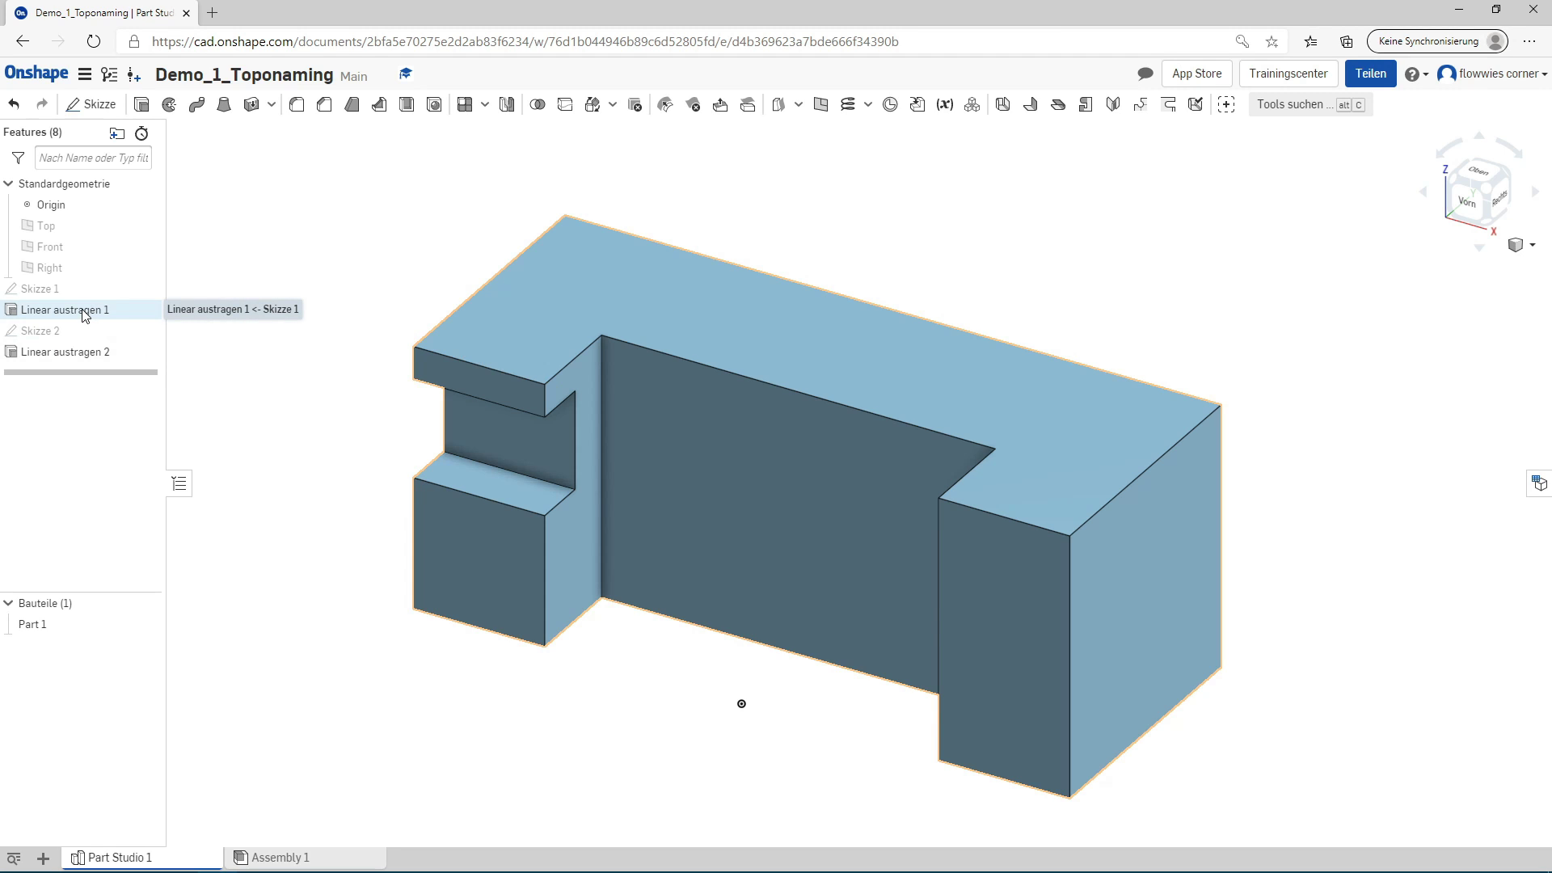
{"action": "double_click", "coordinate": [76, 292]}
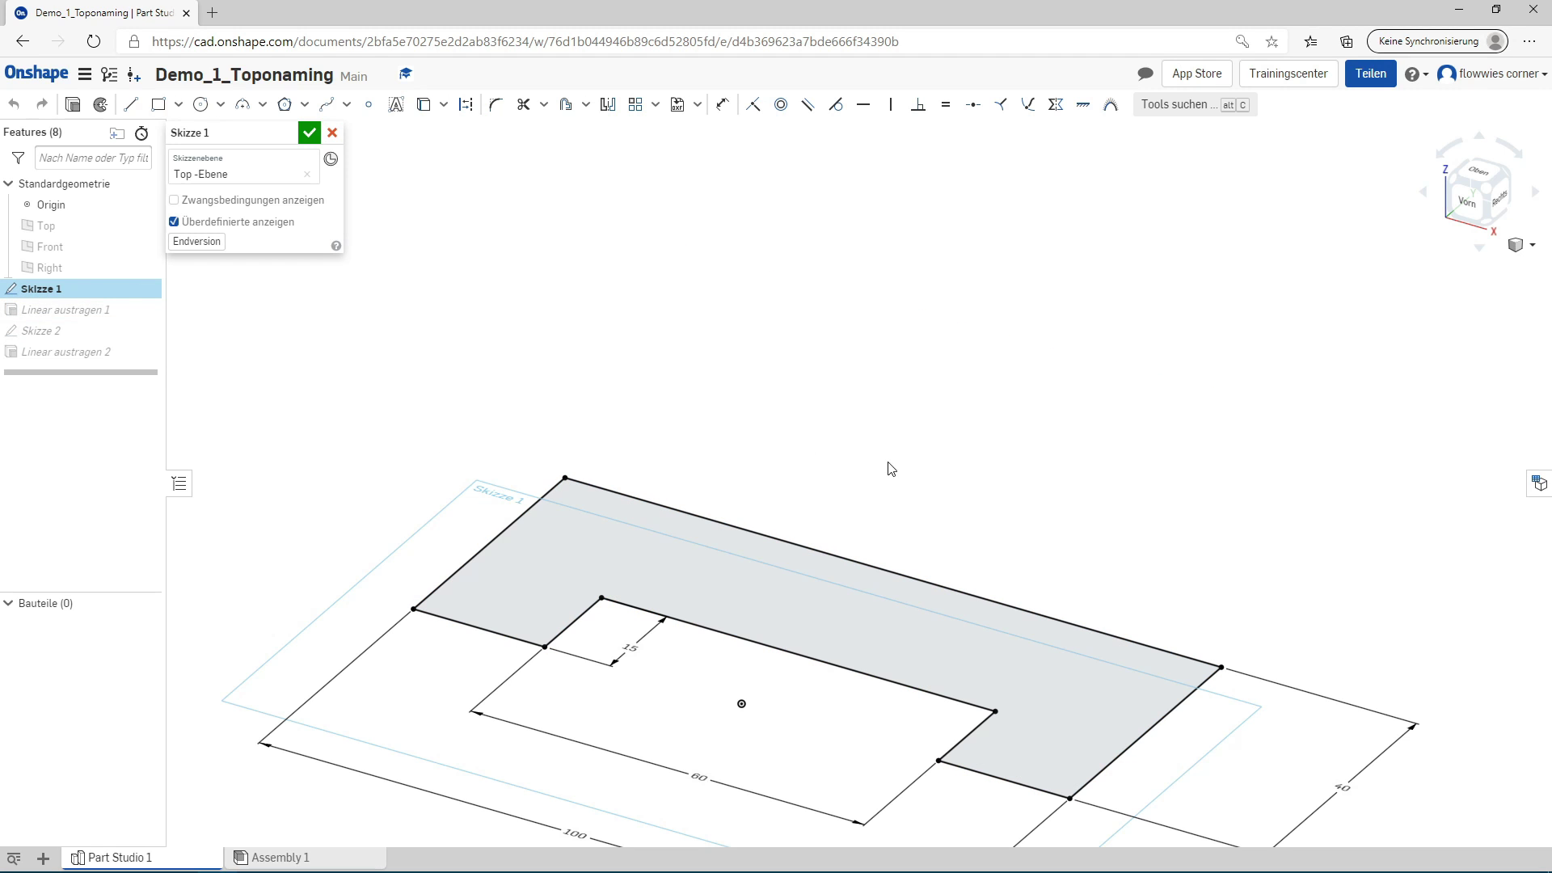
{"action": "middle_click_drag", "start_coordinate": [891, 469], "coordinate": [894, 413]}
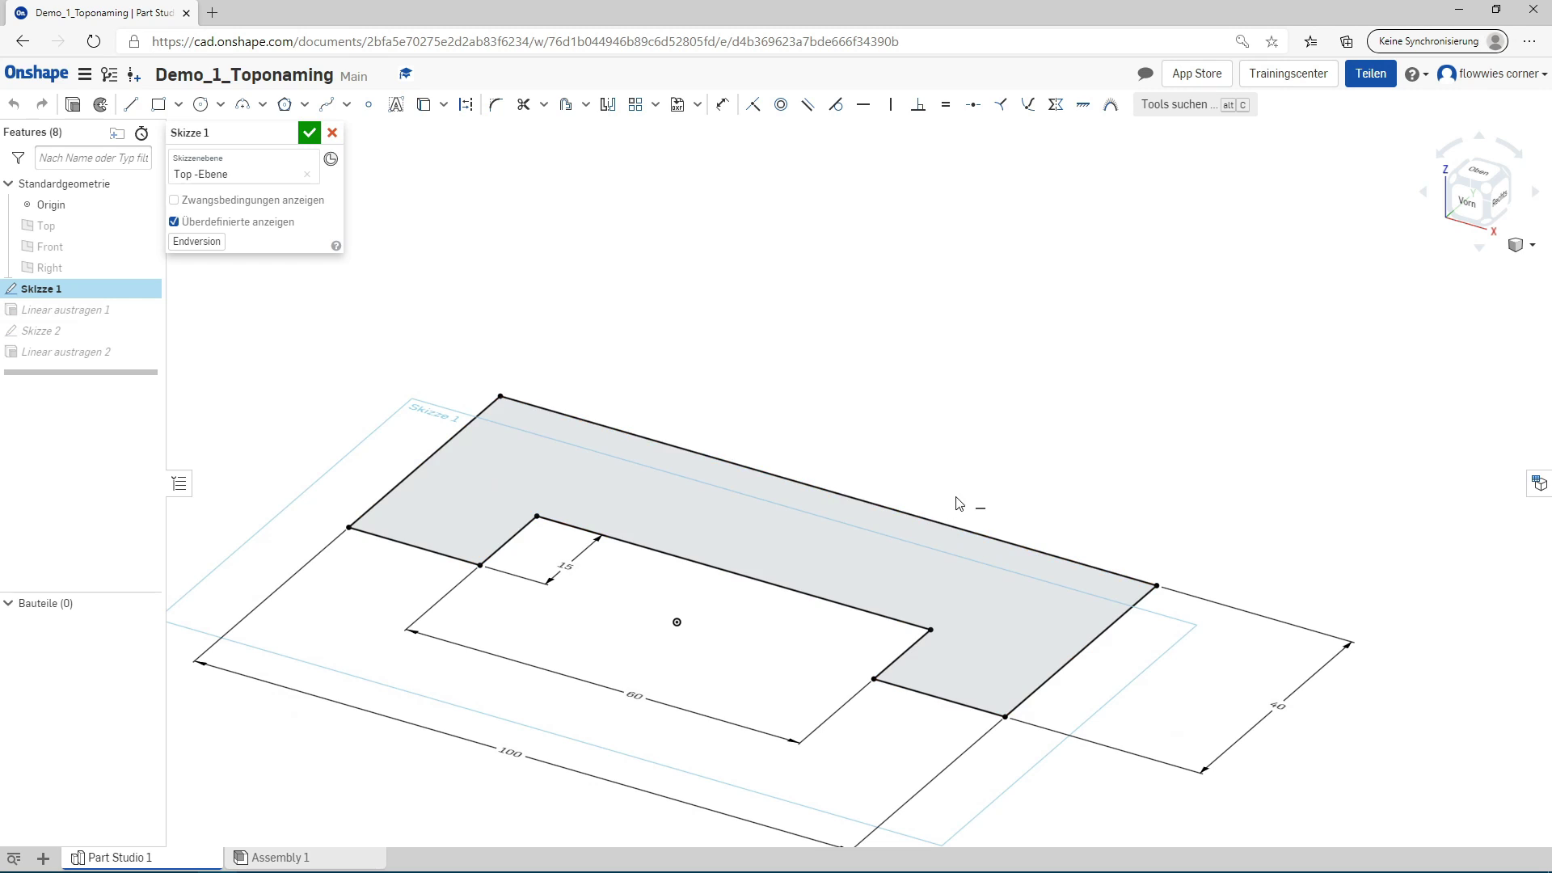
{"action": "left_click", "coordinate": [1091, 652]}
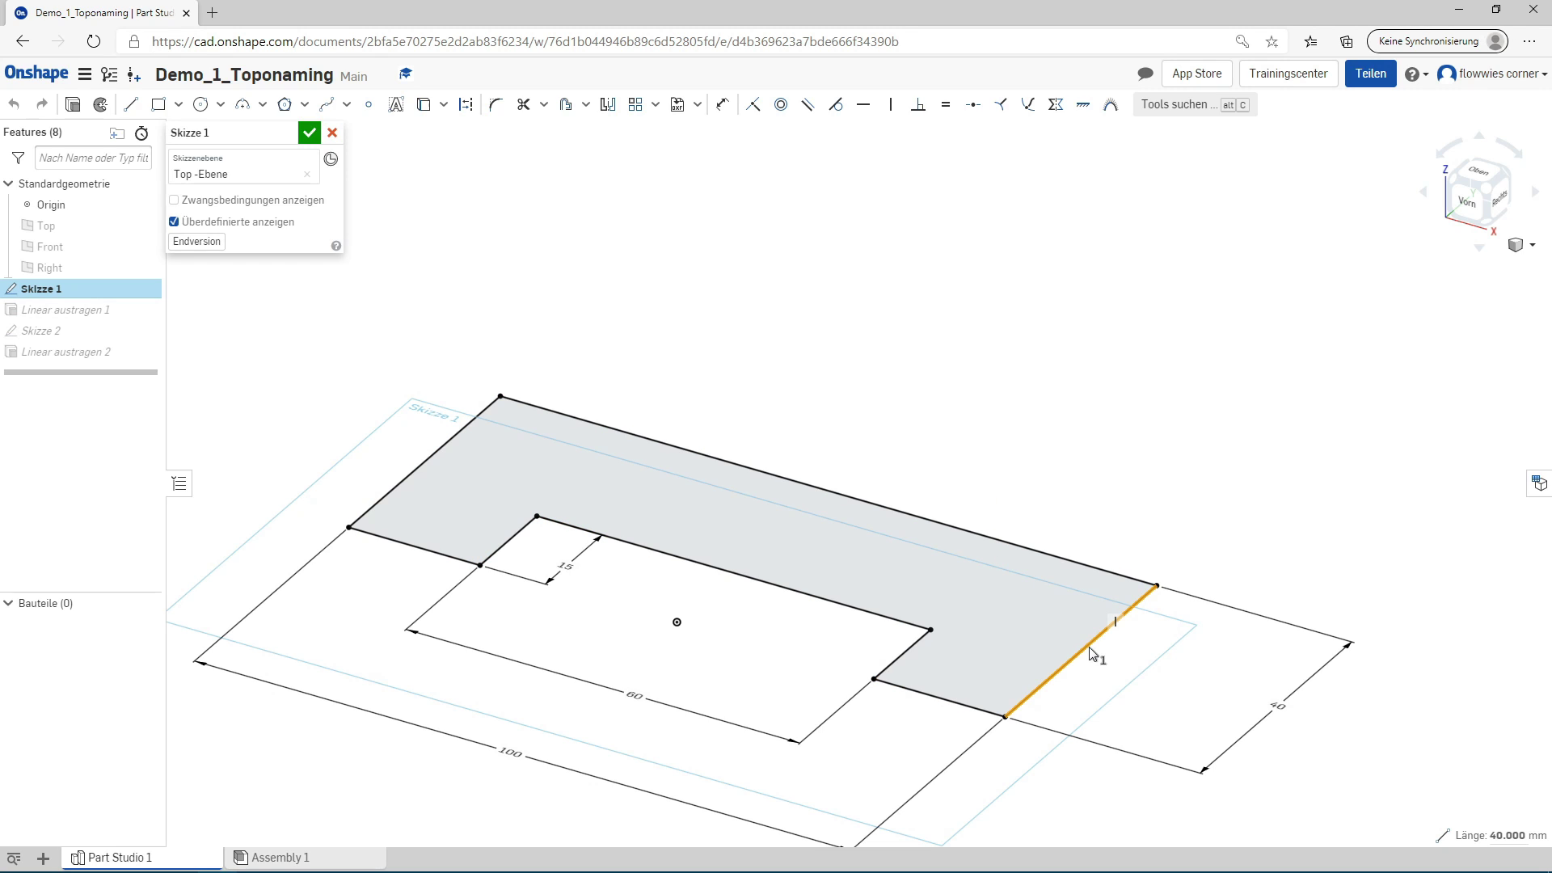
{"action": "key", "text": "Delete"}
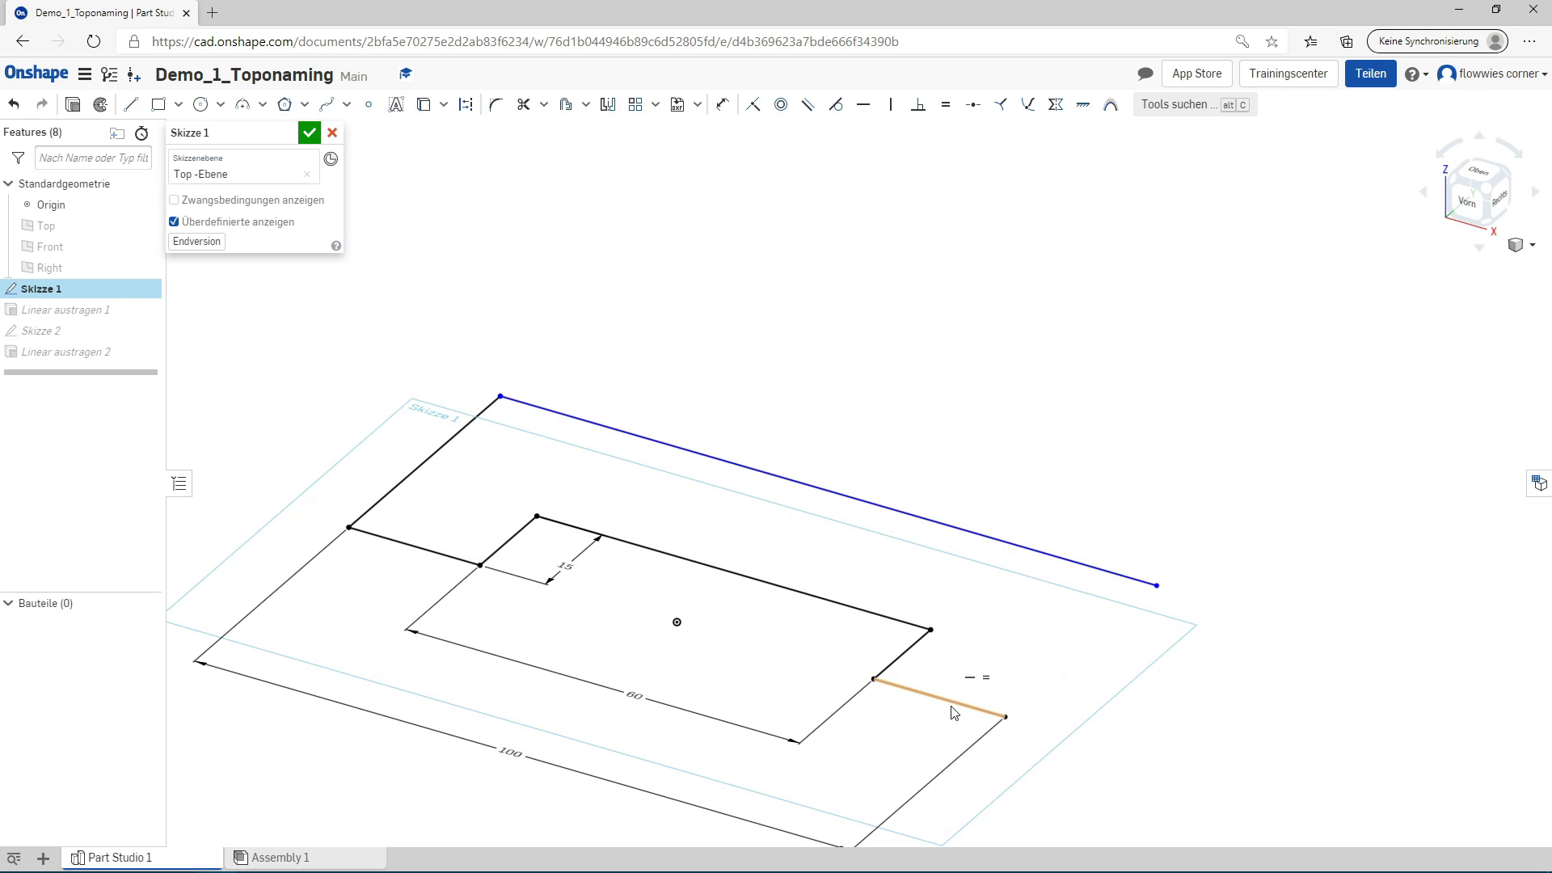
{"action": "key", "text": "Delete"}
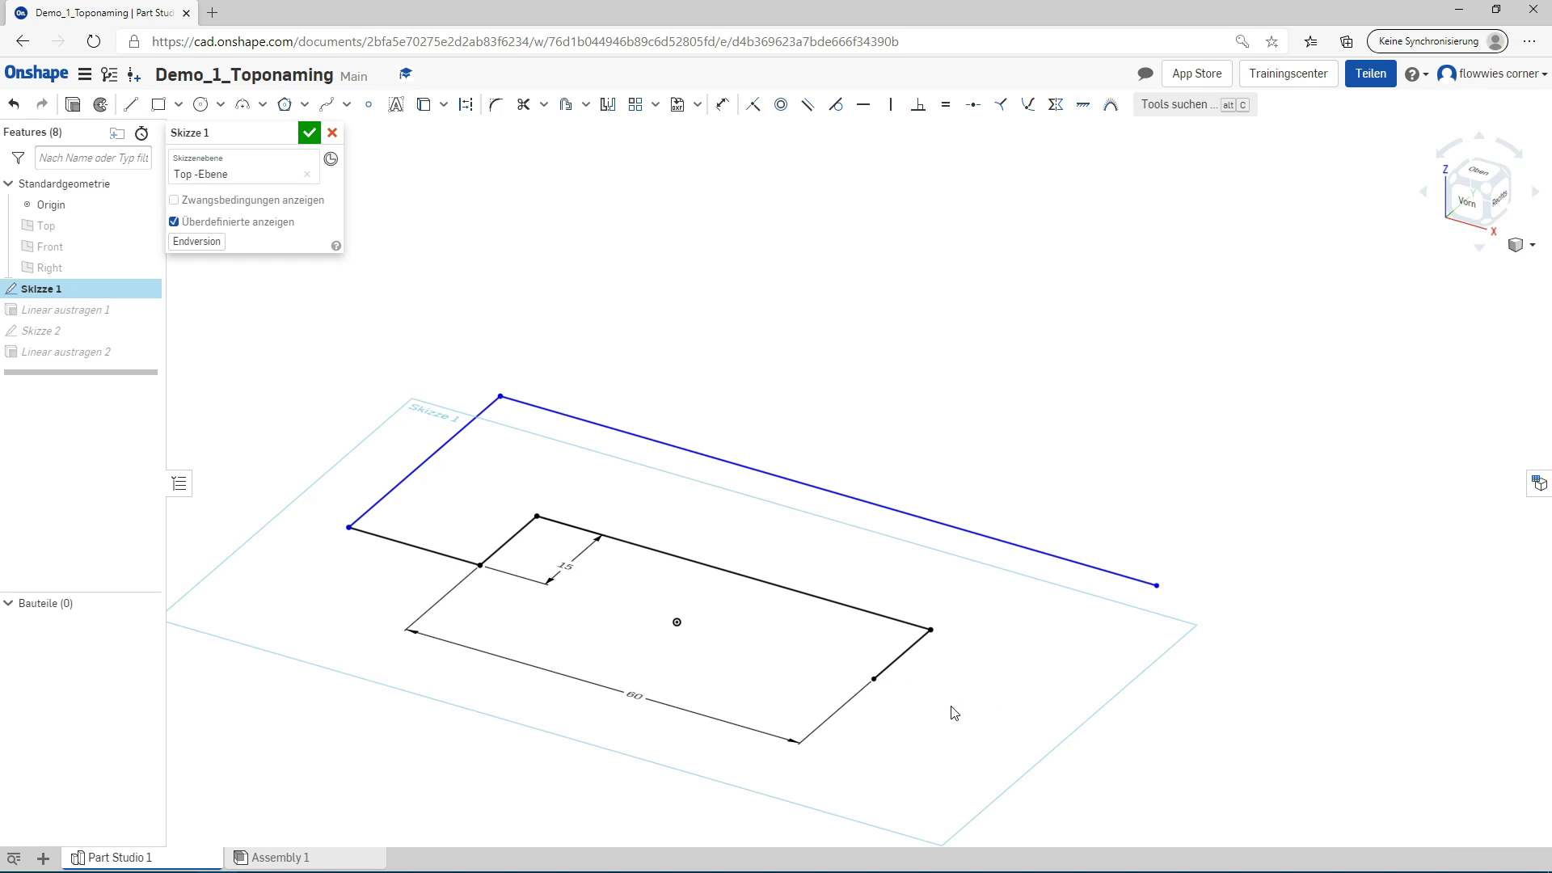
{"action": "left_click", "coordinate": [904, 652]}
{"action": "key", "text": "Delete"}
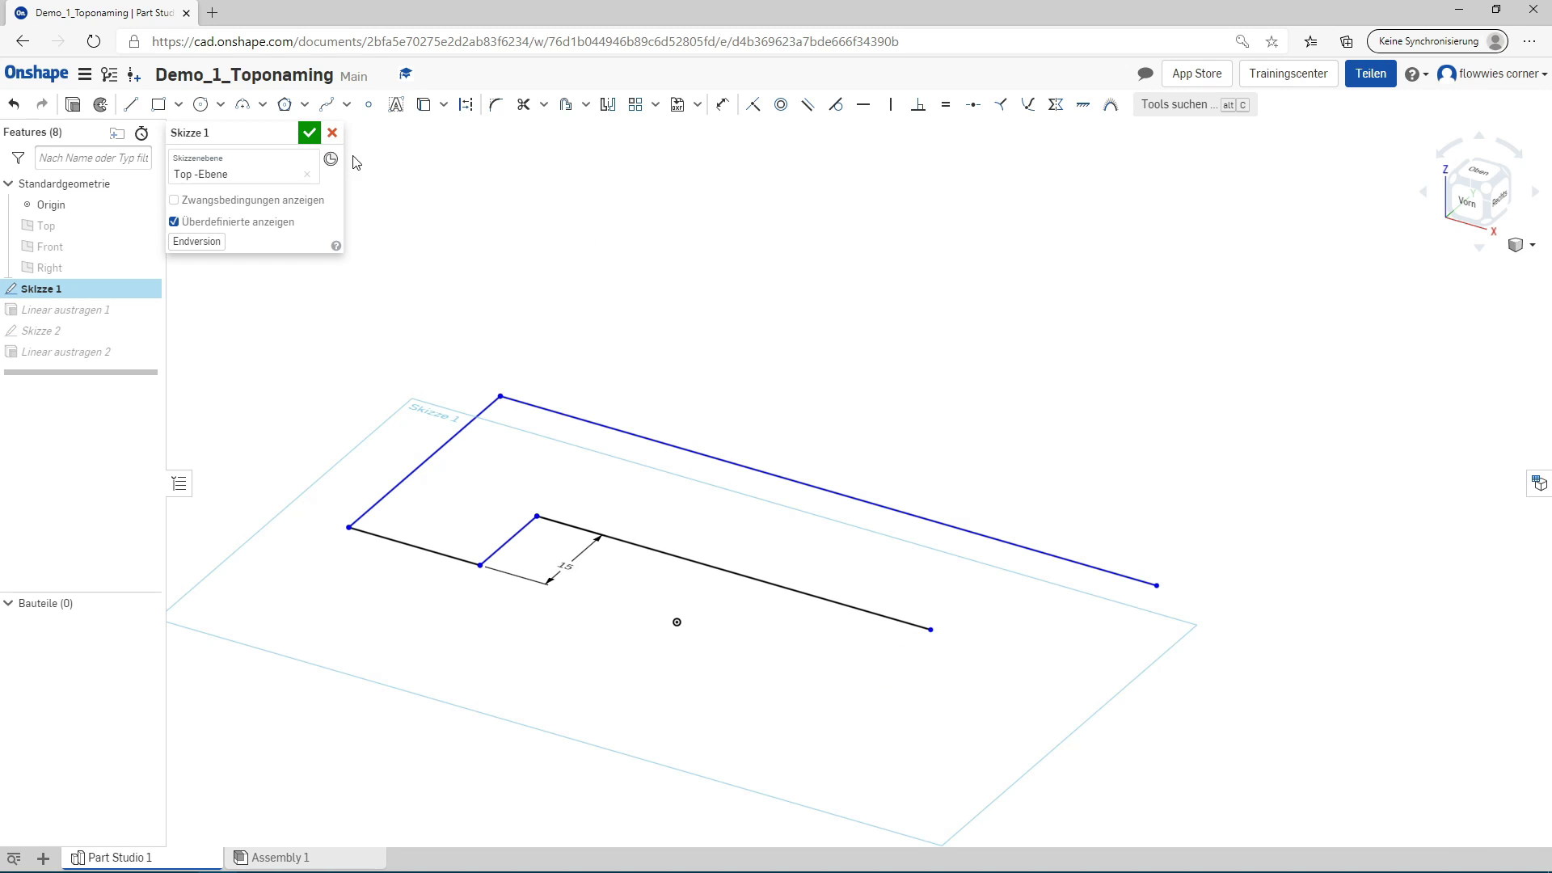
Draw one line closing the profile's right end and accept the sketch.
{"action": "left_click", "coordinate": [132, 108]}
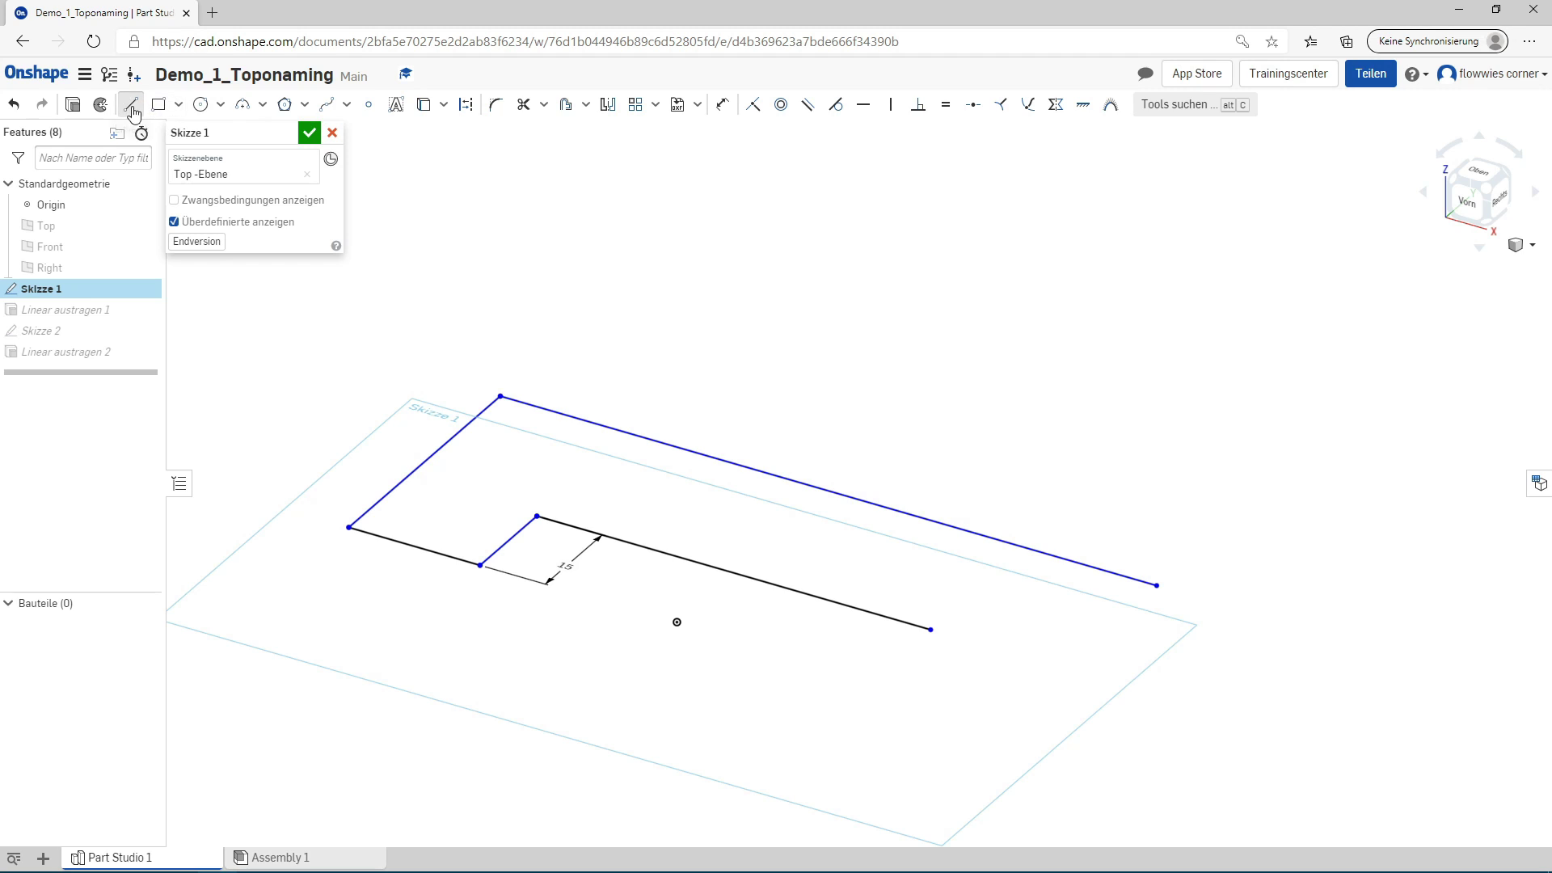
{"action": "left_click", "coordinate": [931, 629]}
{"action": "left_click", "coordinate": [1155, 586]}
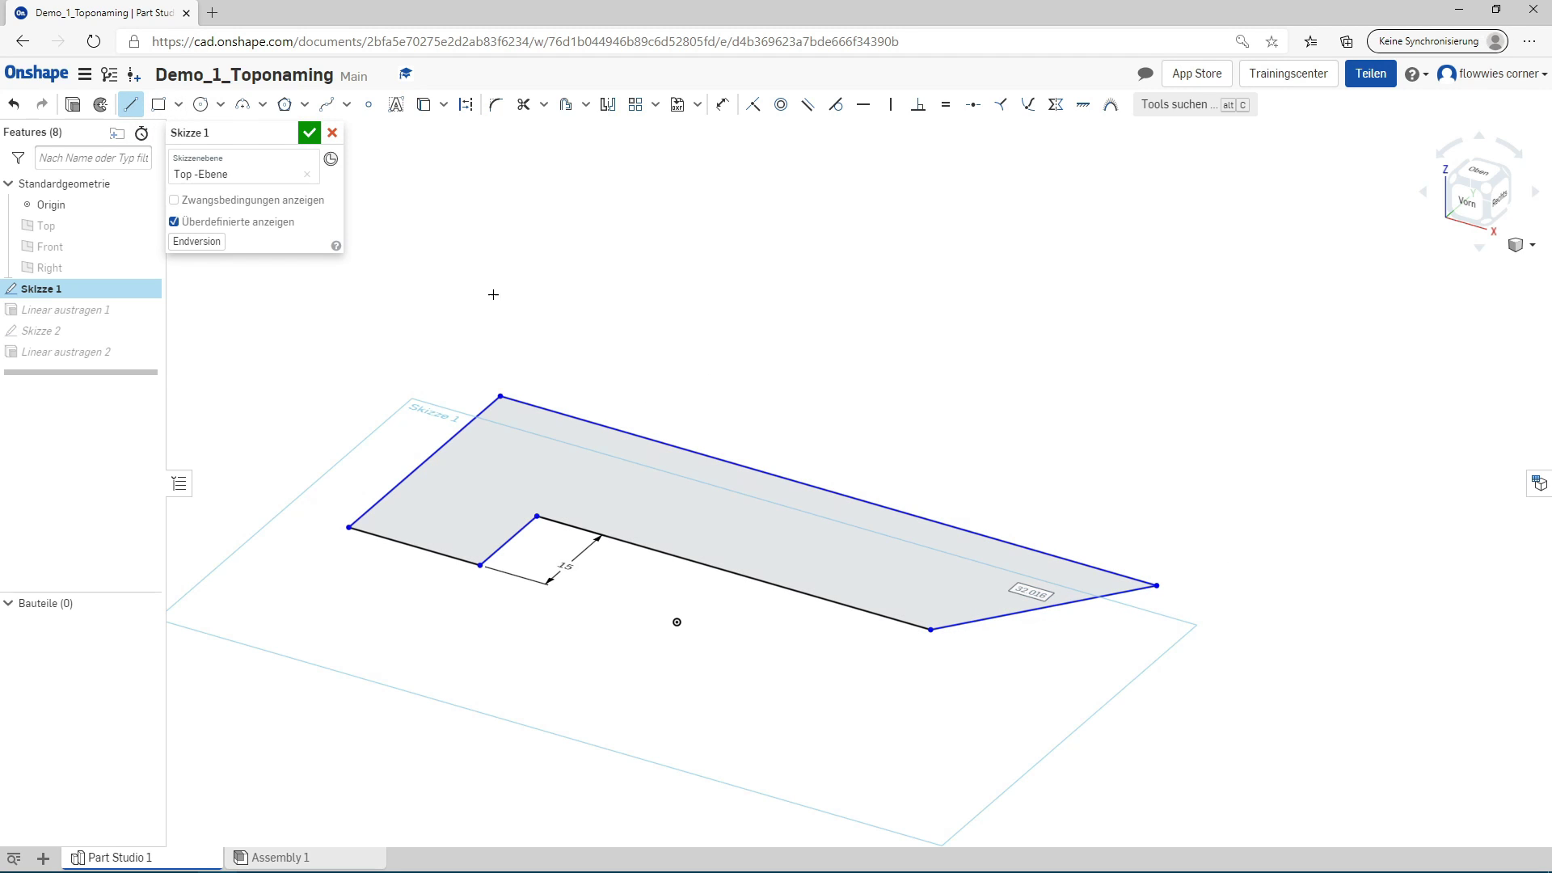
{"action": "left_click", "coordinate": [311, 134]}
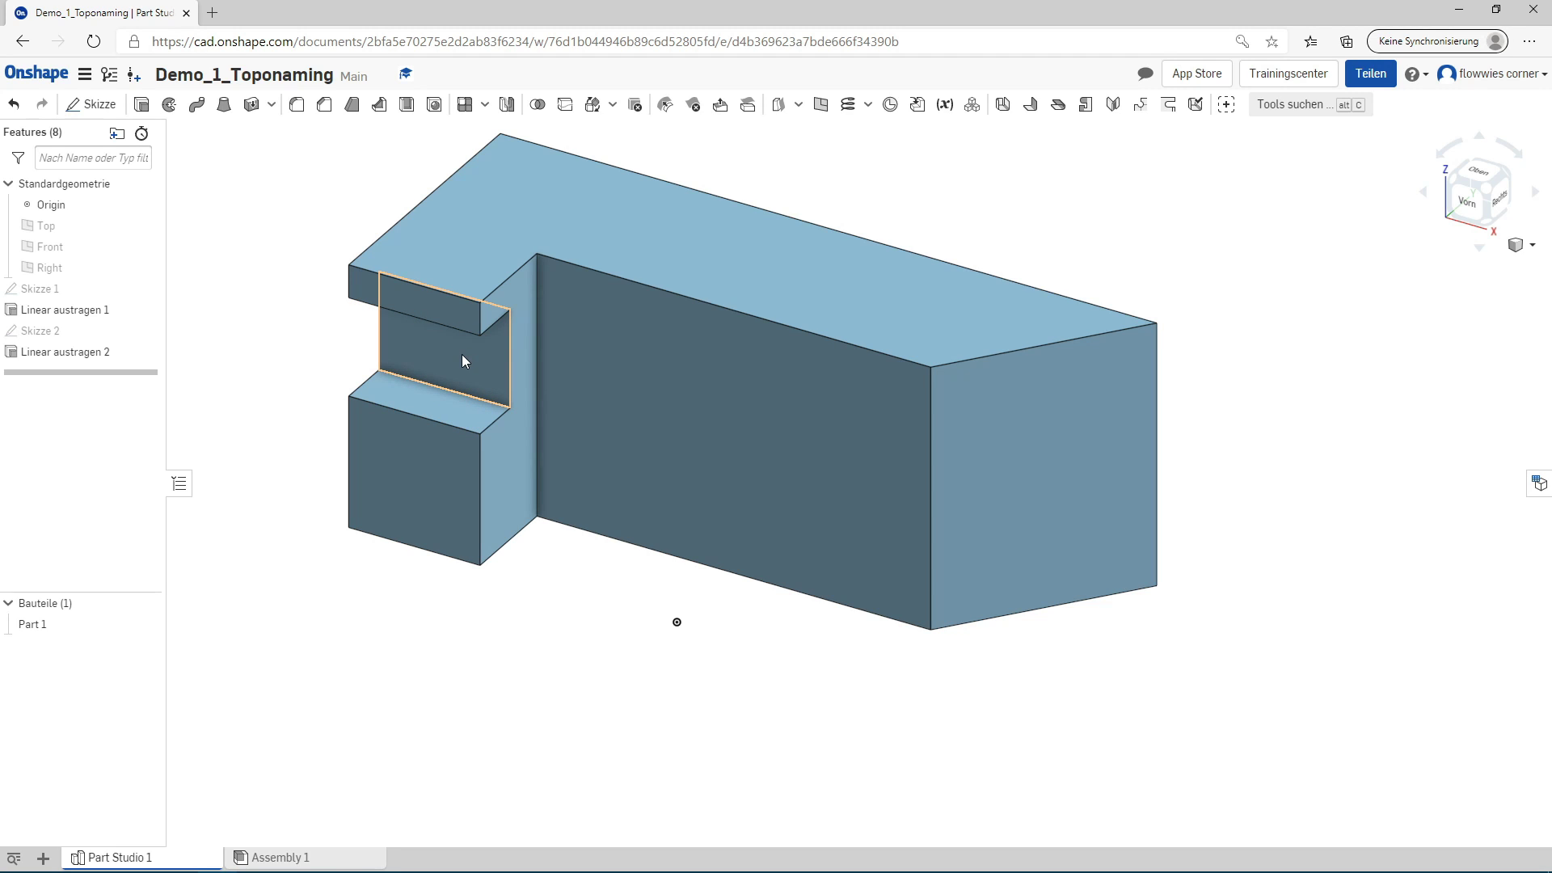
Undo the sketch change, restoring the right-end notch, and shift the view.
{"action": "left_click", "coordinate": [16, 112]}
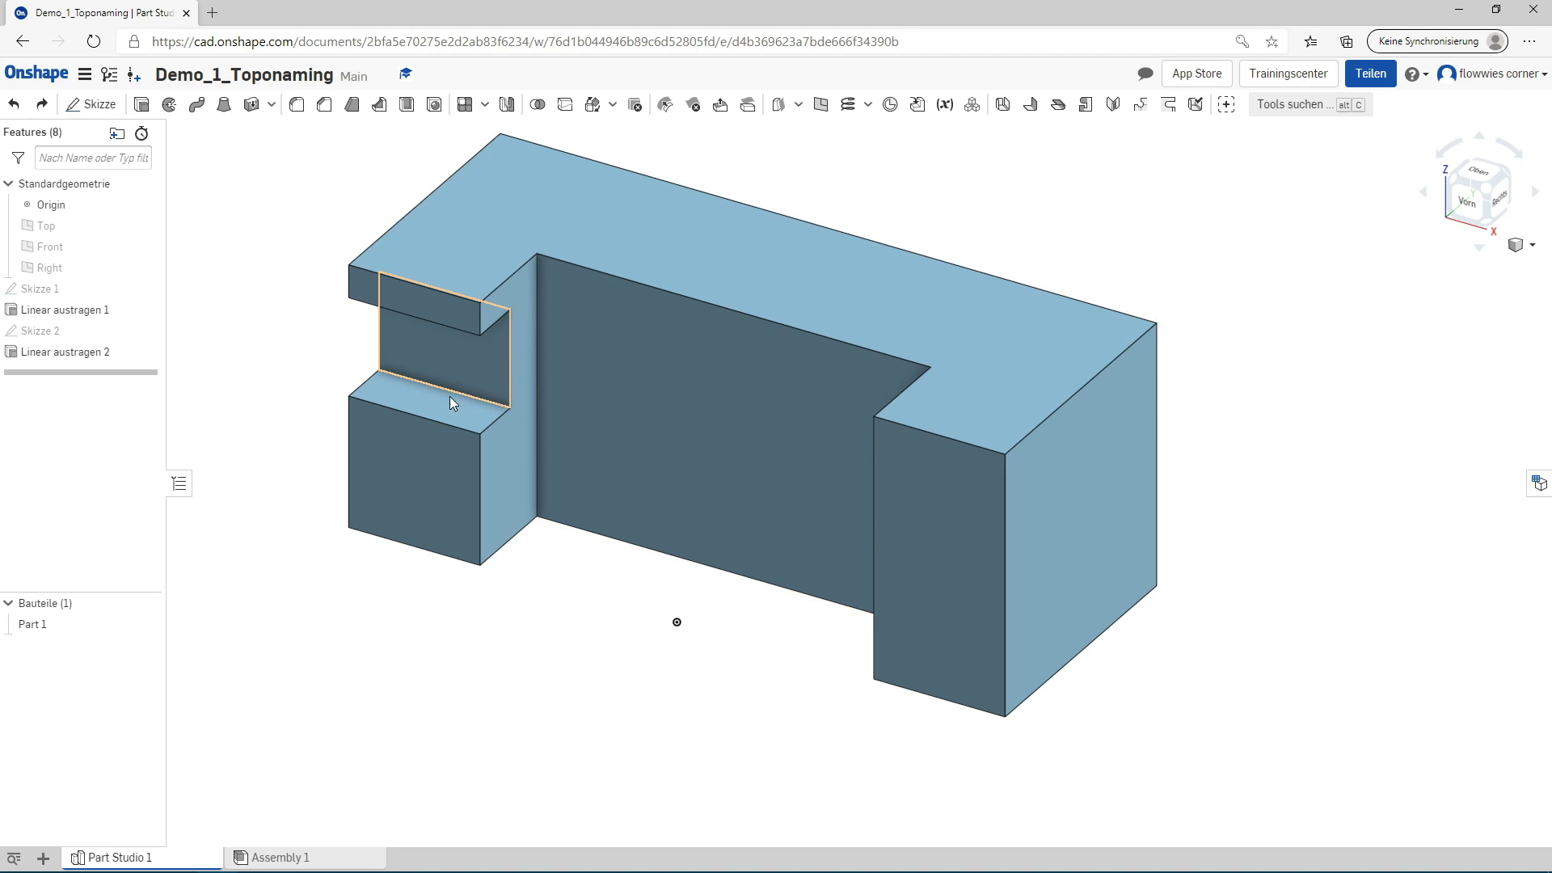
{"action": "middle_click_drag", "start_coordinate": [360, 598], "coordinate": [392, 638]}
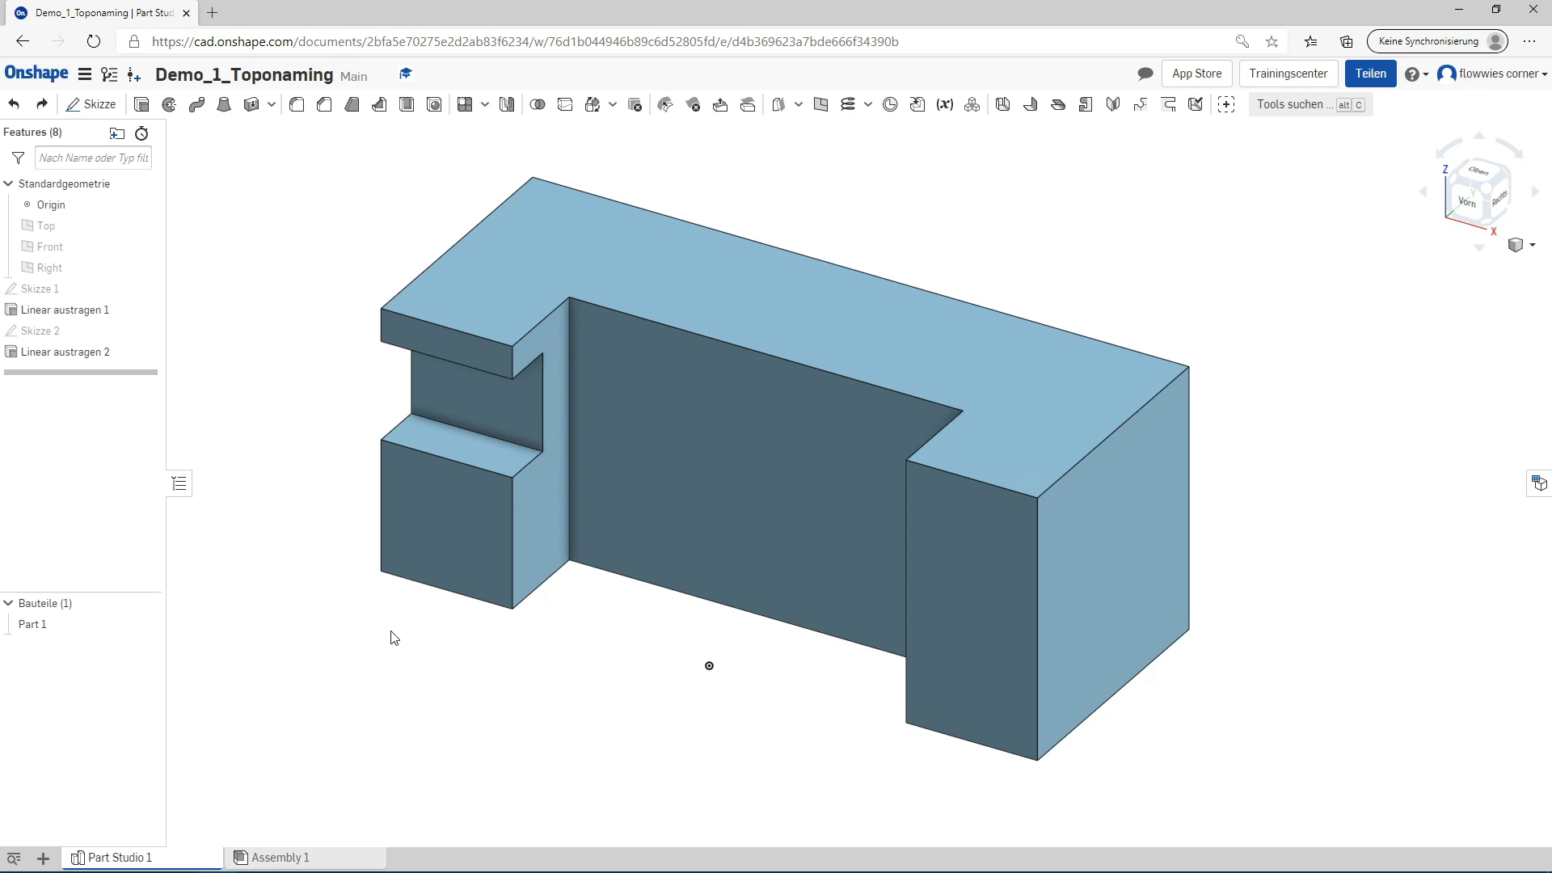
Fillet the lower-left block's front edge and the notch's vertical edge at 5 mm.
{"action": "left_click", "coordinate": [440, 463]}
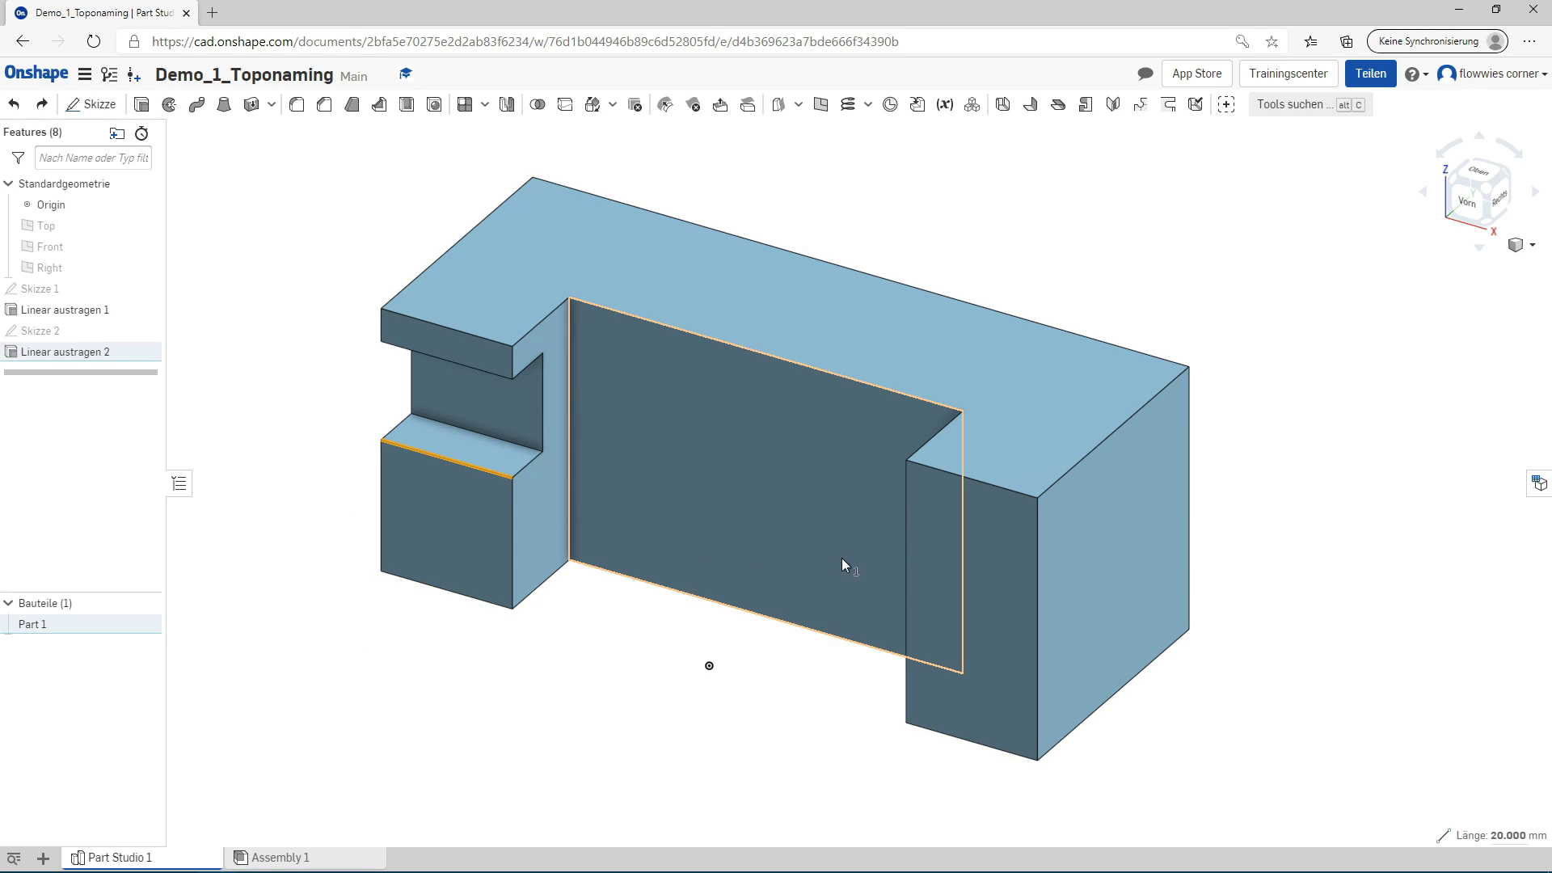
{"action": "left_click", "coordinate": [909, 531]}
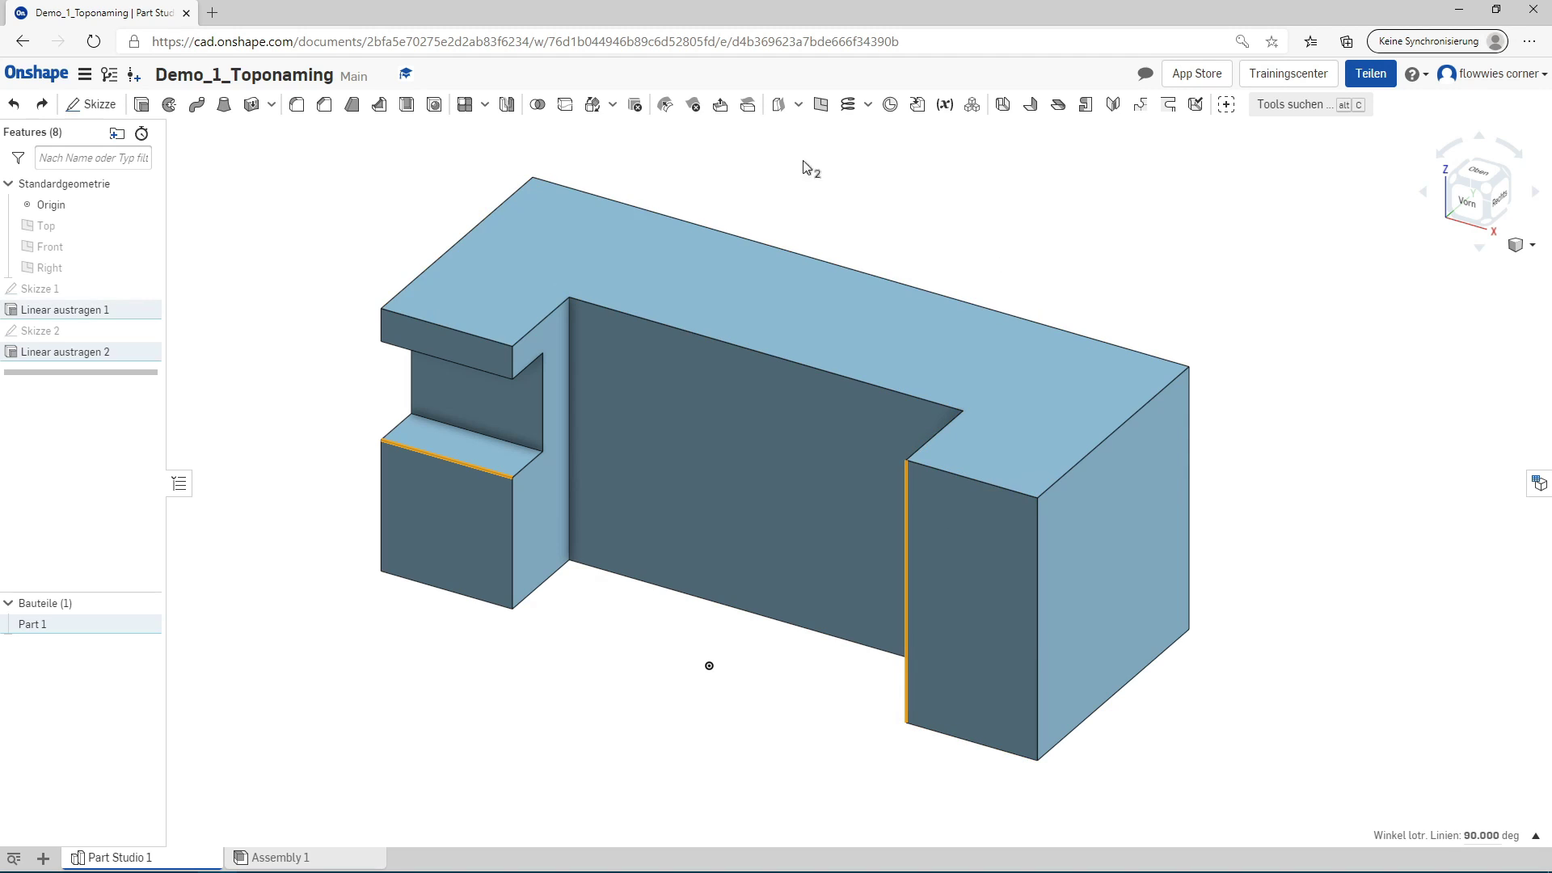
{"action": "left_click", "coordinate": [297, 105]}
{"action": "left_click", "coordinate": [276, 261]}
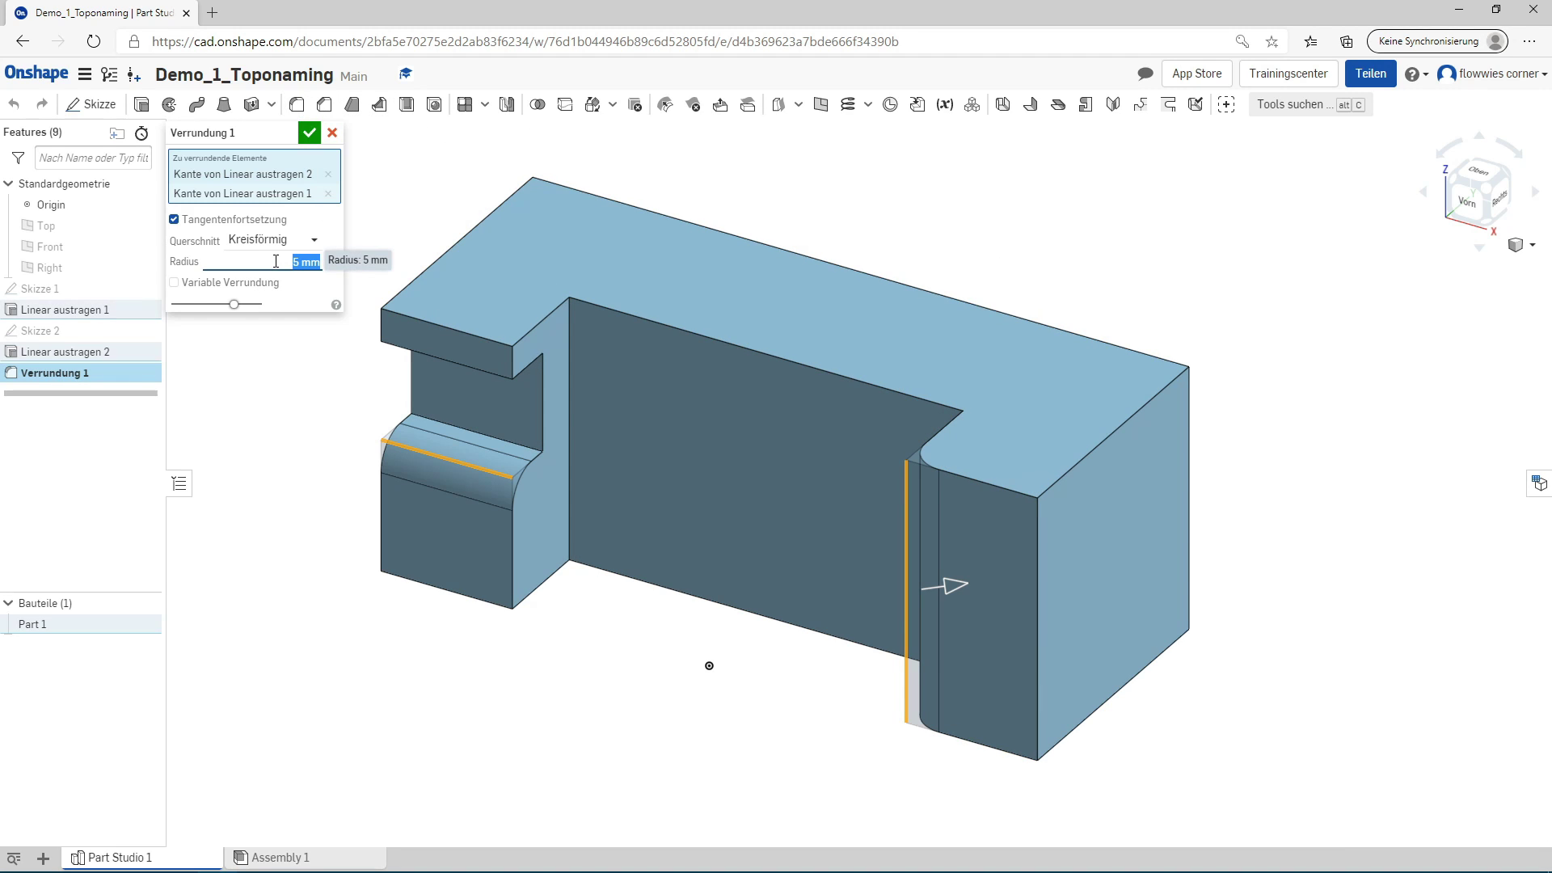
{"action": "left_click", "coordinate": [309, 133]}
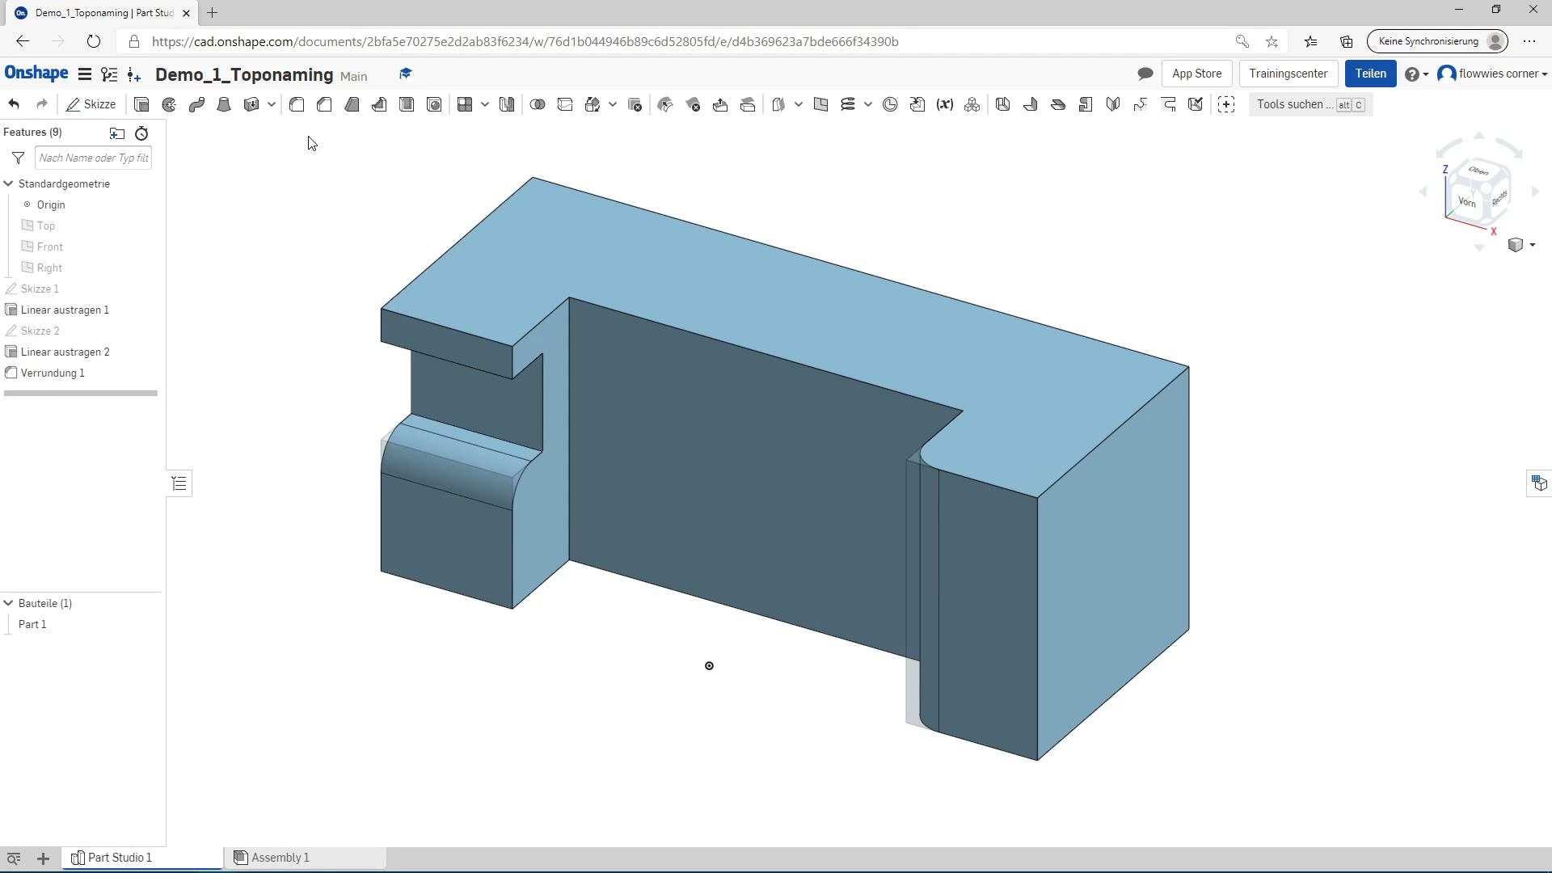
Chamfer the top edge of the recessed back face by 5 mm.
{"action": "left_click", "coordinate": [658, 324]}
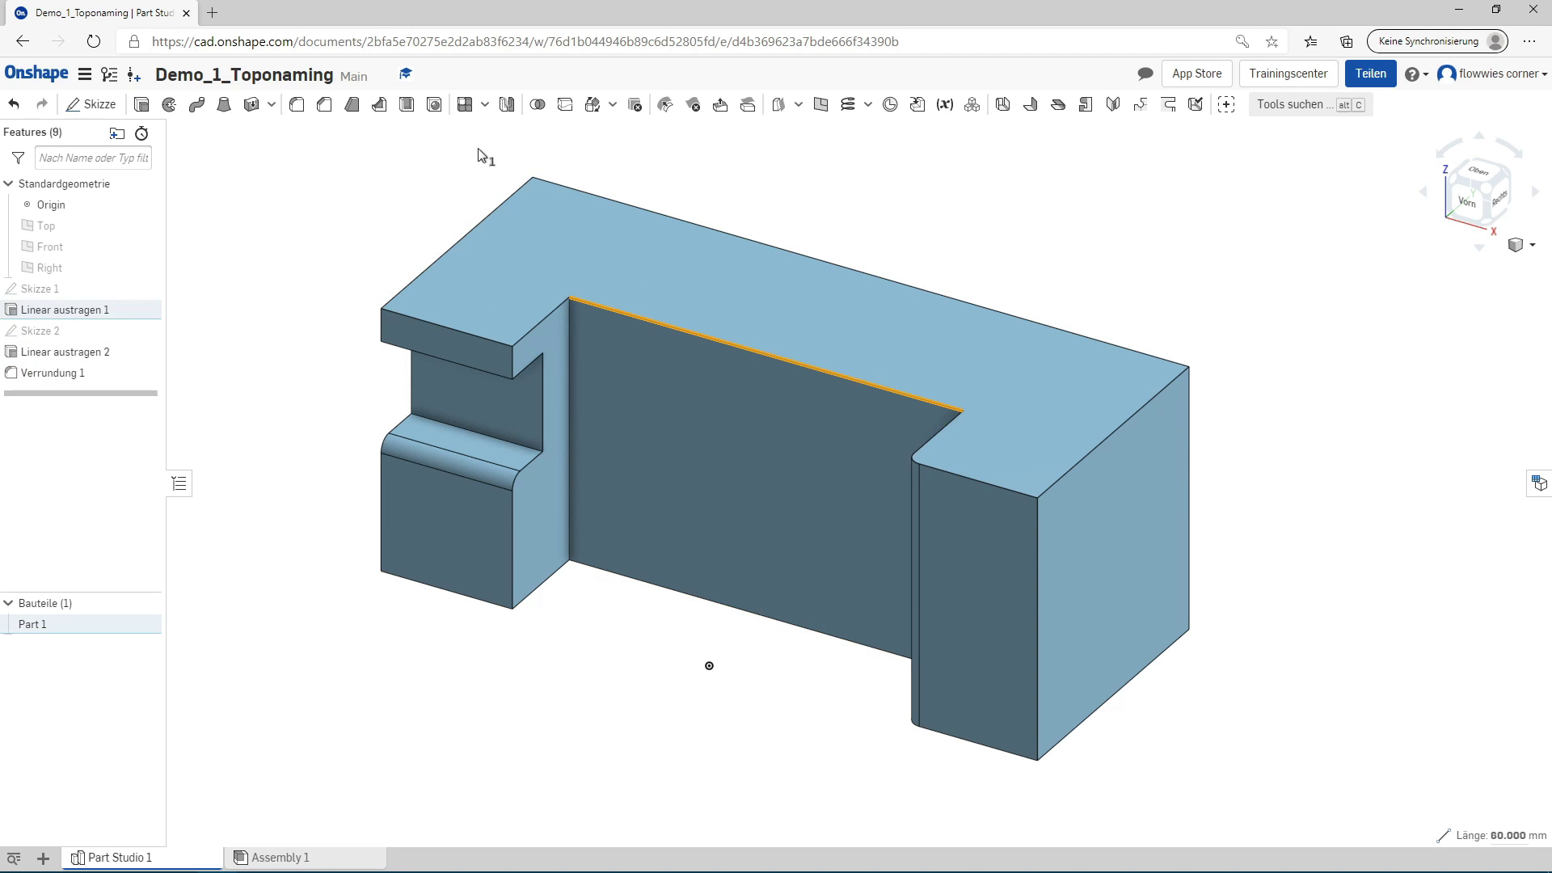
{"action": "left_click", "coordinate": [324, 104]}
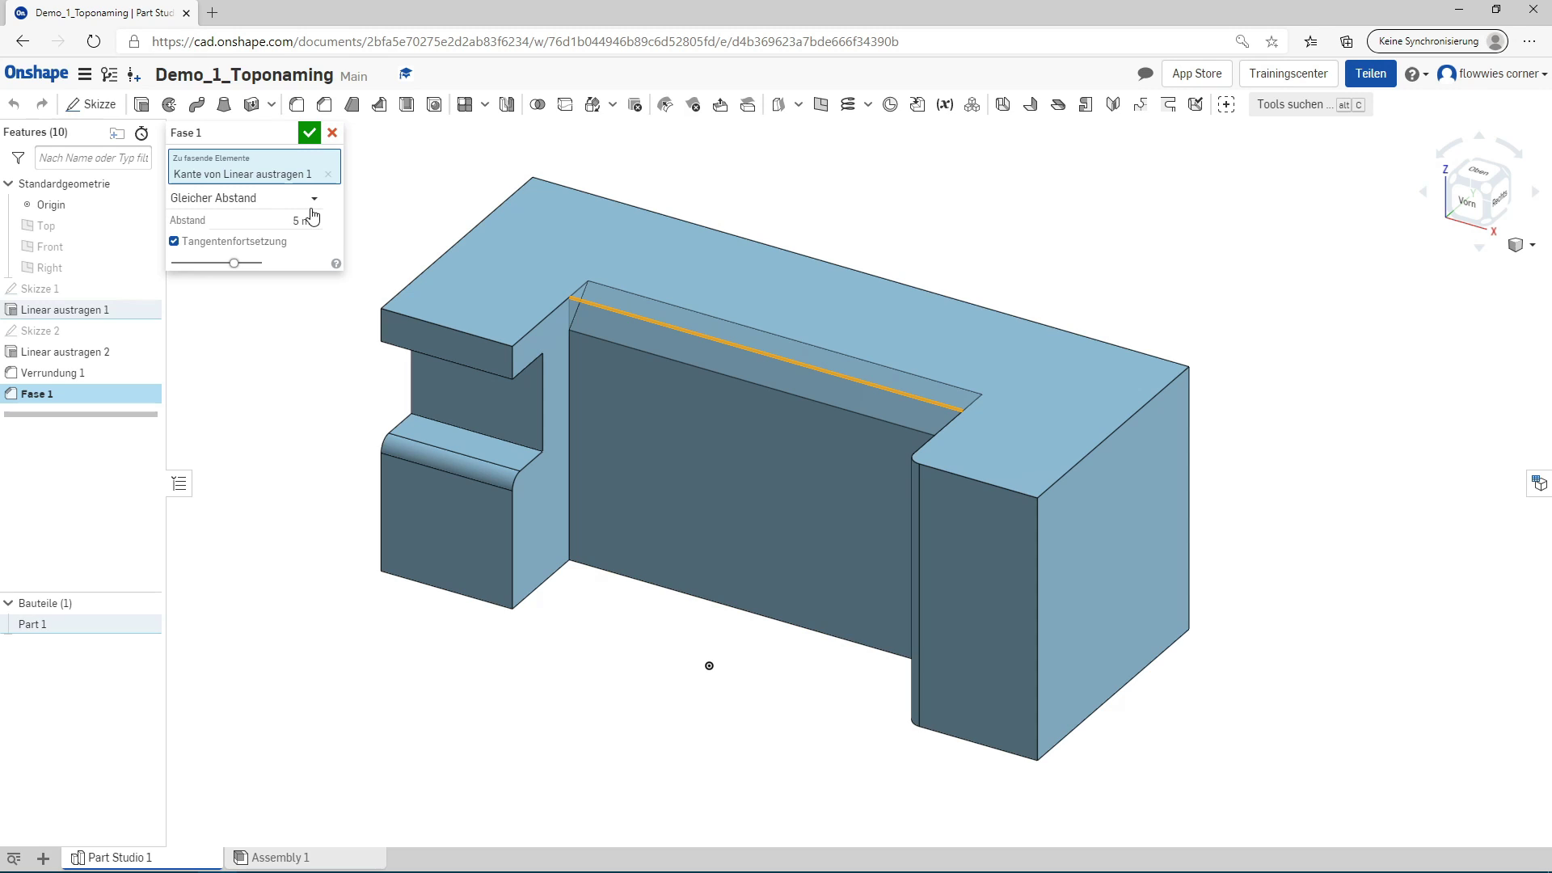
{"action": "left_click", "coordinate": [309, 132]}
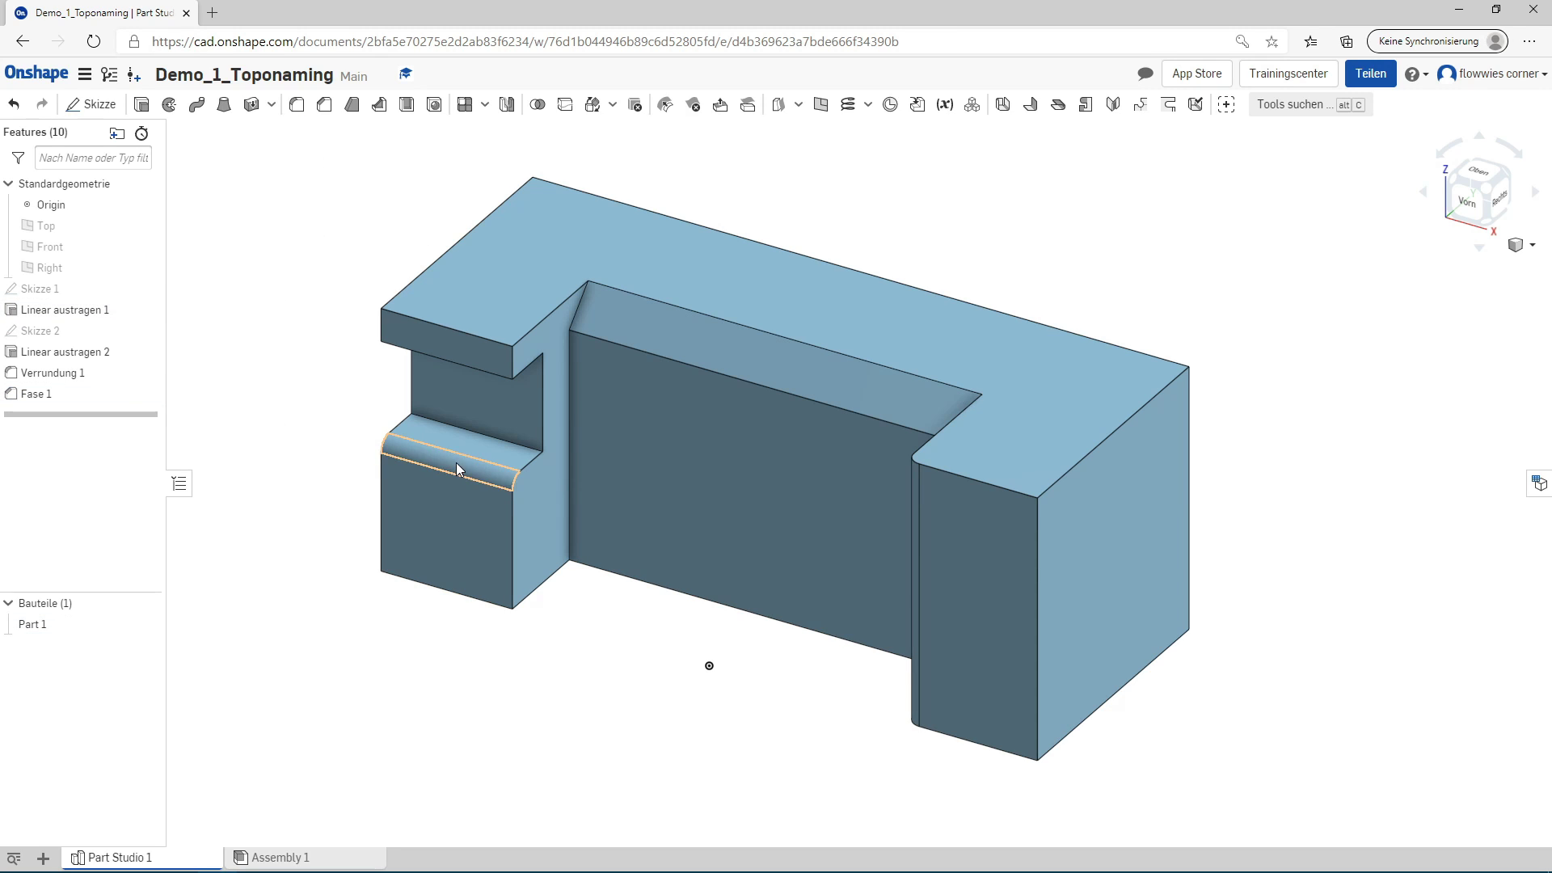
Change Linear austragen 2's Tiefe from 8 mm to 15 mm.
{"action": "left_click", "coordinate": [104, 358]}
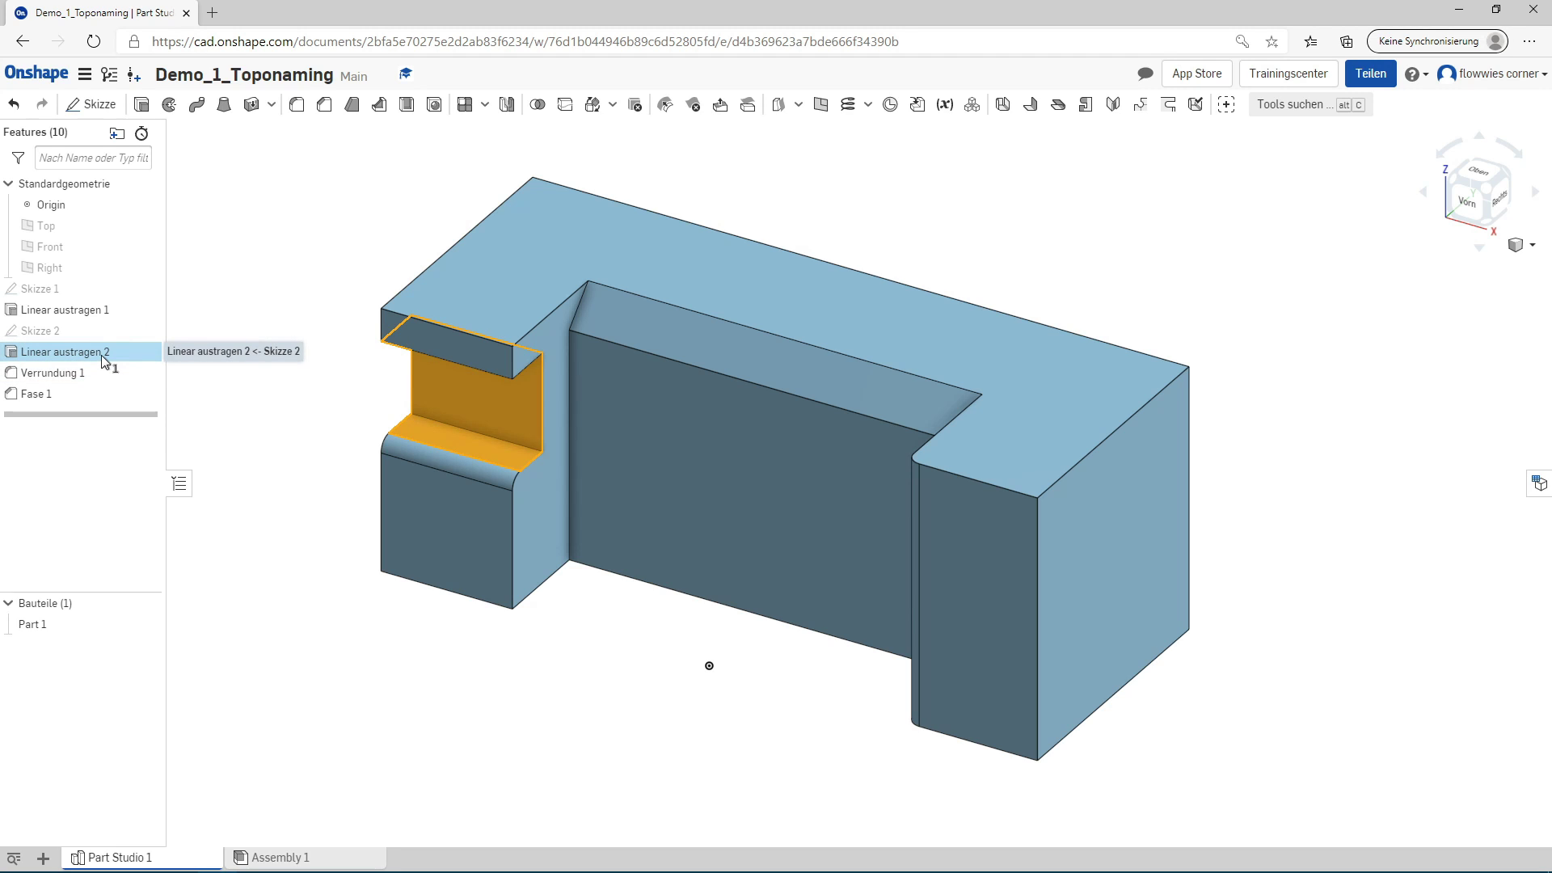
{"action": "double_click", "coordinate": [104, 358]}
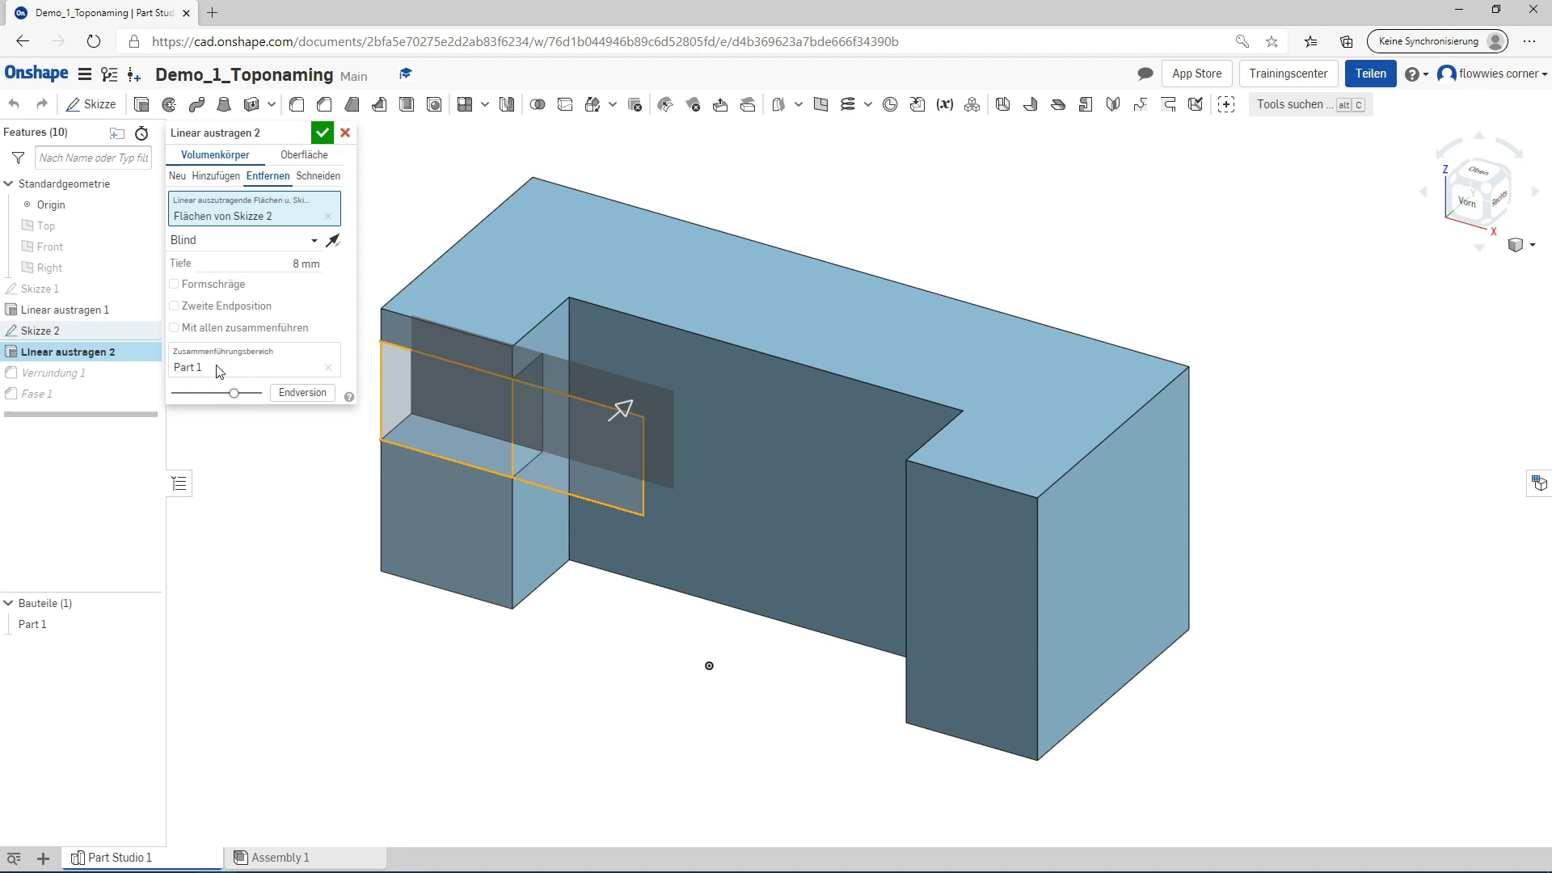
{"action": "left_click", "coordinate": [309, 265]}
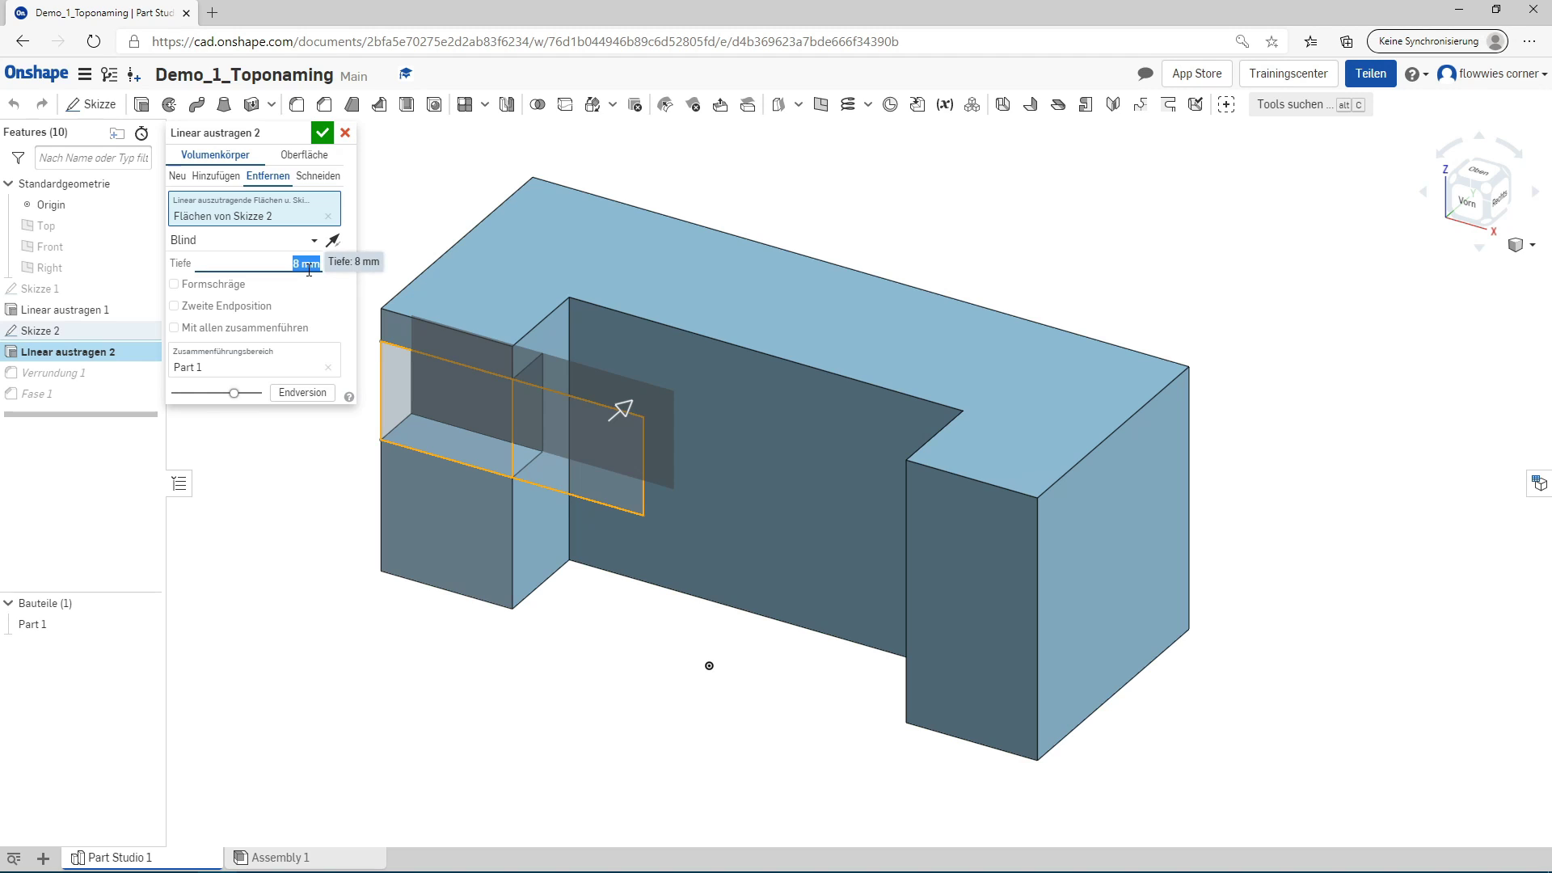
{"action": "type", "text": "15"}
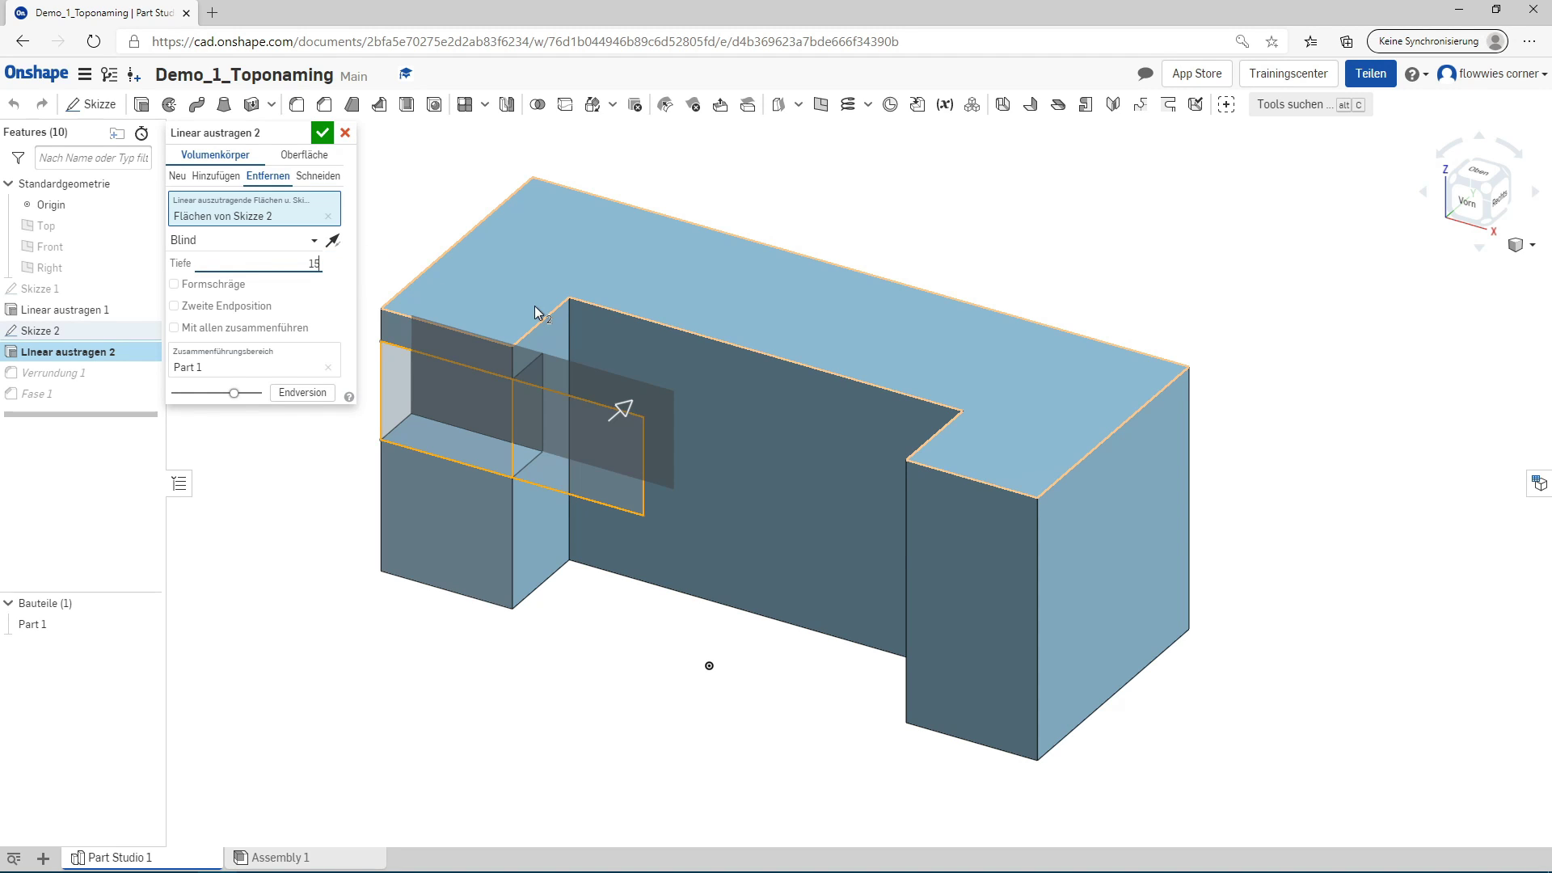
{"action": "left_click", "coordinate": [322, 132]}
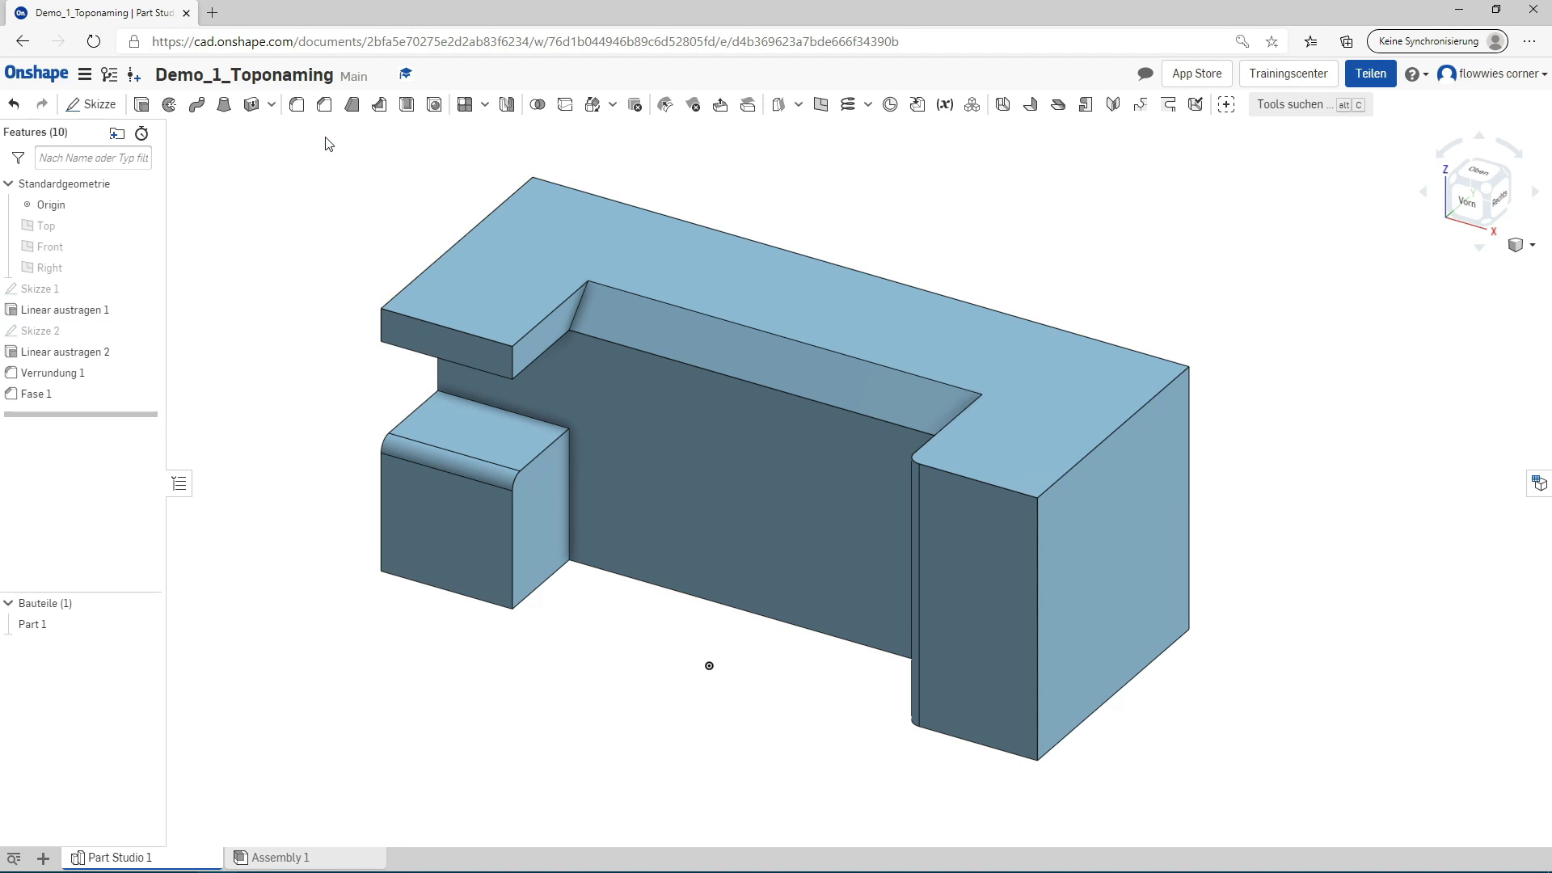
Orbit and select the fillet and chamfer faces to confirm they stayed on their edges.
{"action": "mouse_move", "coordinate": [276, 424]}
{"action": "right_mouse_down"}
{"action": "mouse_move", "coordinate": [312, 509]}
{"action": "mouse_move", "coordinate": [312, 461]}
{"action": "mouse_move", "coordinate": [468, 489]}
{"action": "right_mouse_up"}
{"action": "key", "text": "shift+7"}
{"action": "right_click_drag", "start_coordinate": [634, 582], "coordinate": [698, 564]}
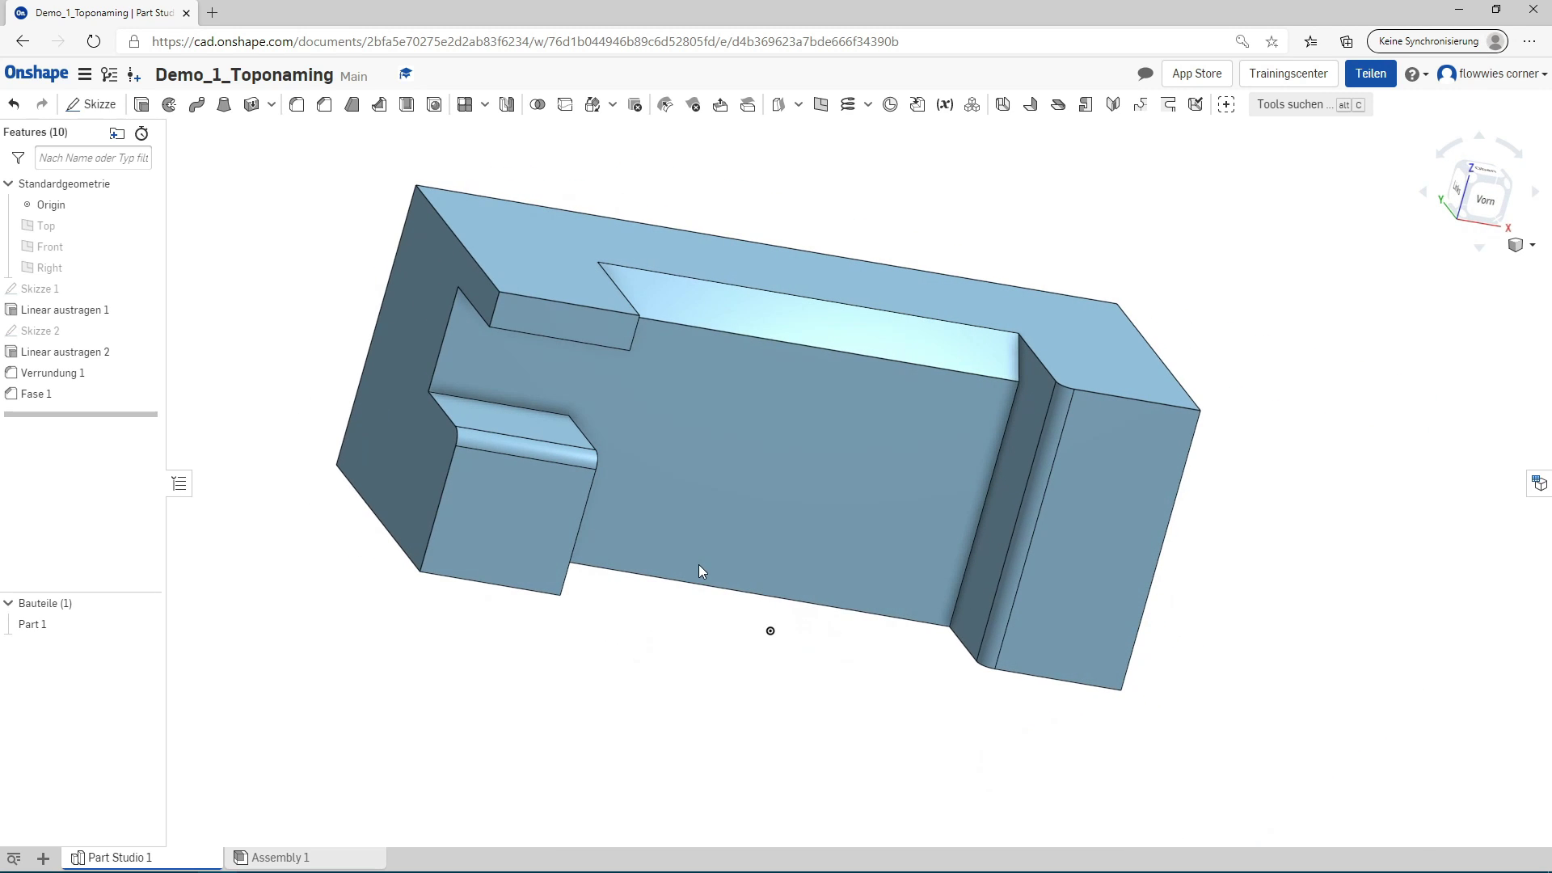
{"action": "left_click", "coordinate": [1025, 535]}
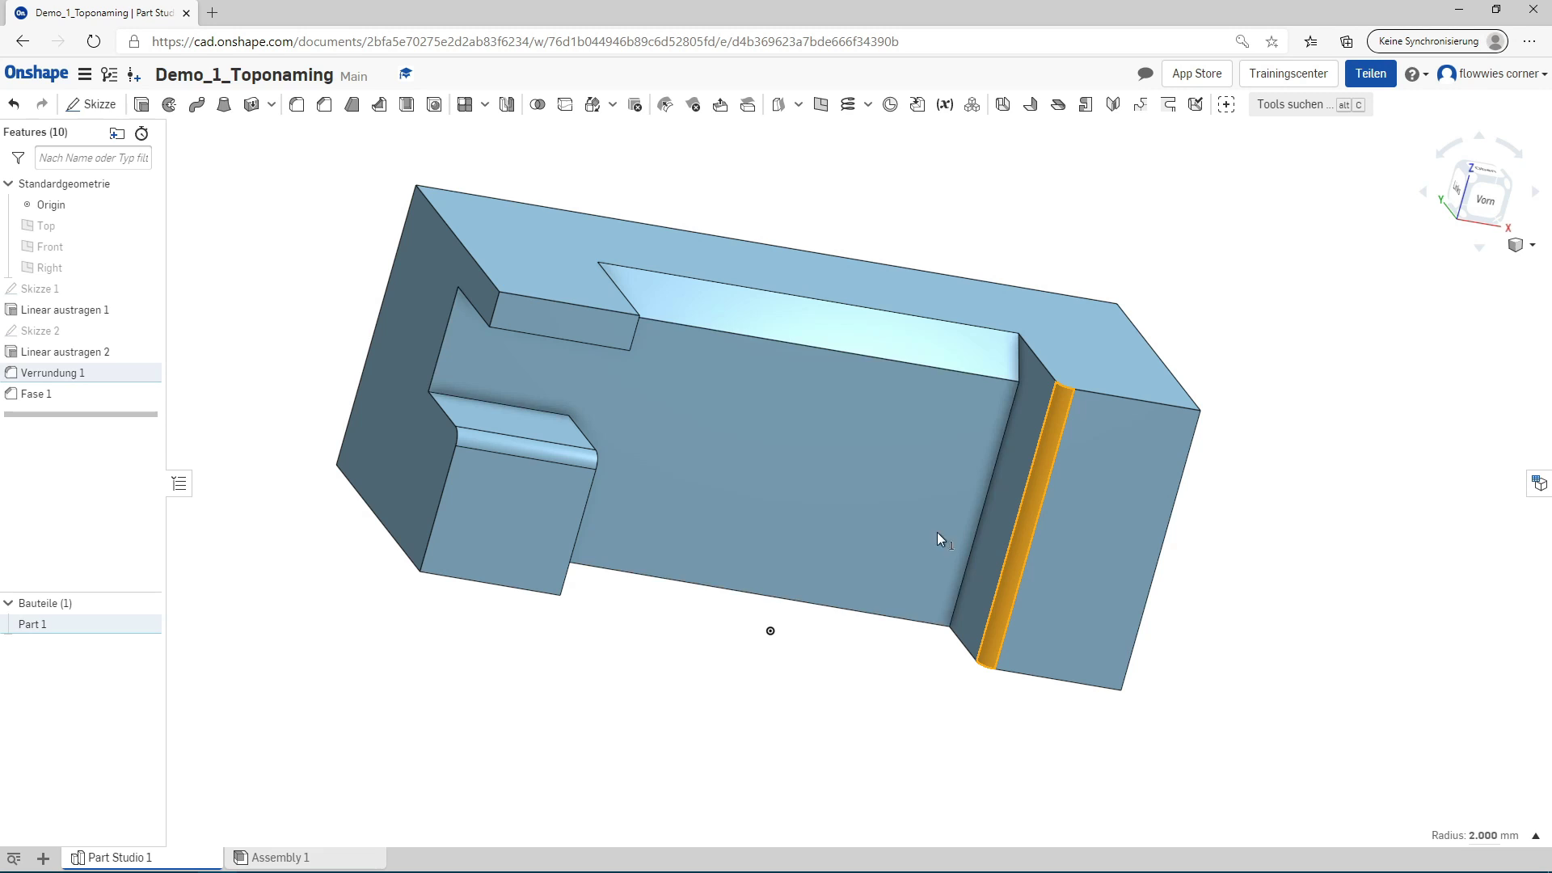
{"action": "left_click", "coordinate": [525, 446]}
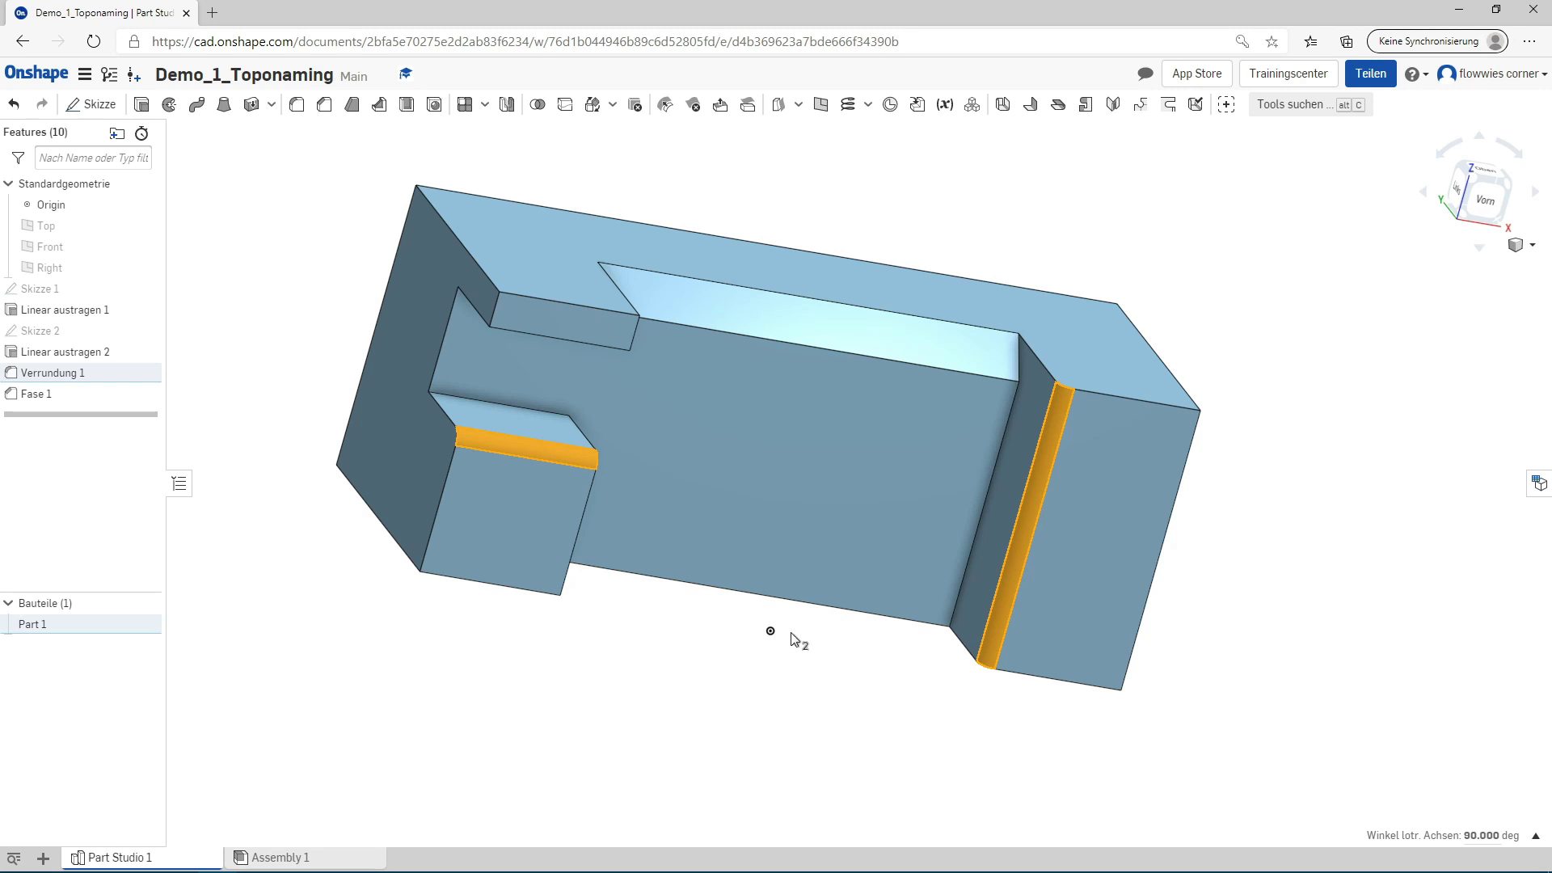
{"action": "mouse_move", "coordinate": [793, 638]}
{"action": "right_mouse_down"}
{"action": "mouse_move", "coordinate": [686, 676]}
{"action": "mouse_move", "coordinate": [671, 552]}
{"action": "right_mouse_up"}
{"action": "left_click", "coordinate": [641, 312]}
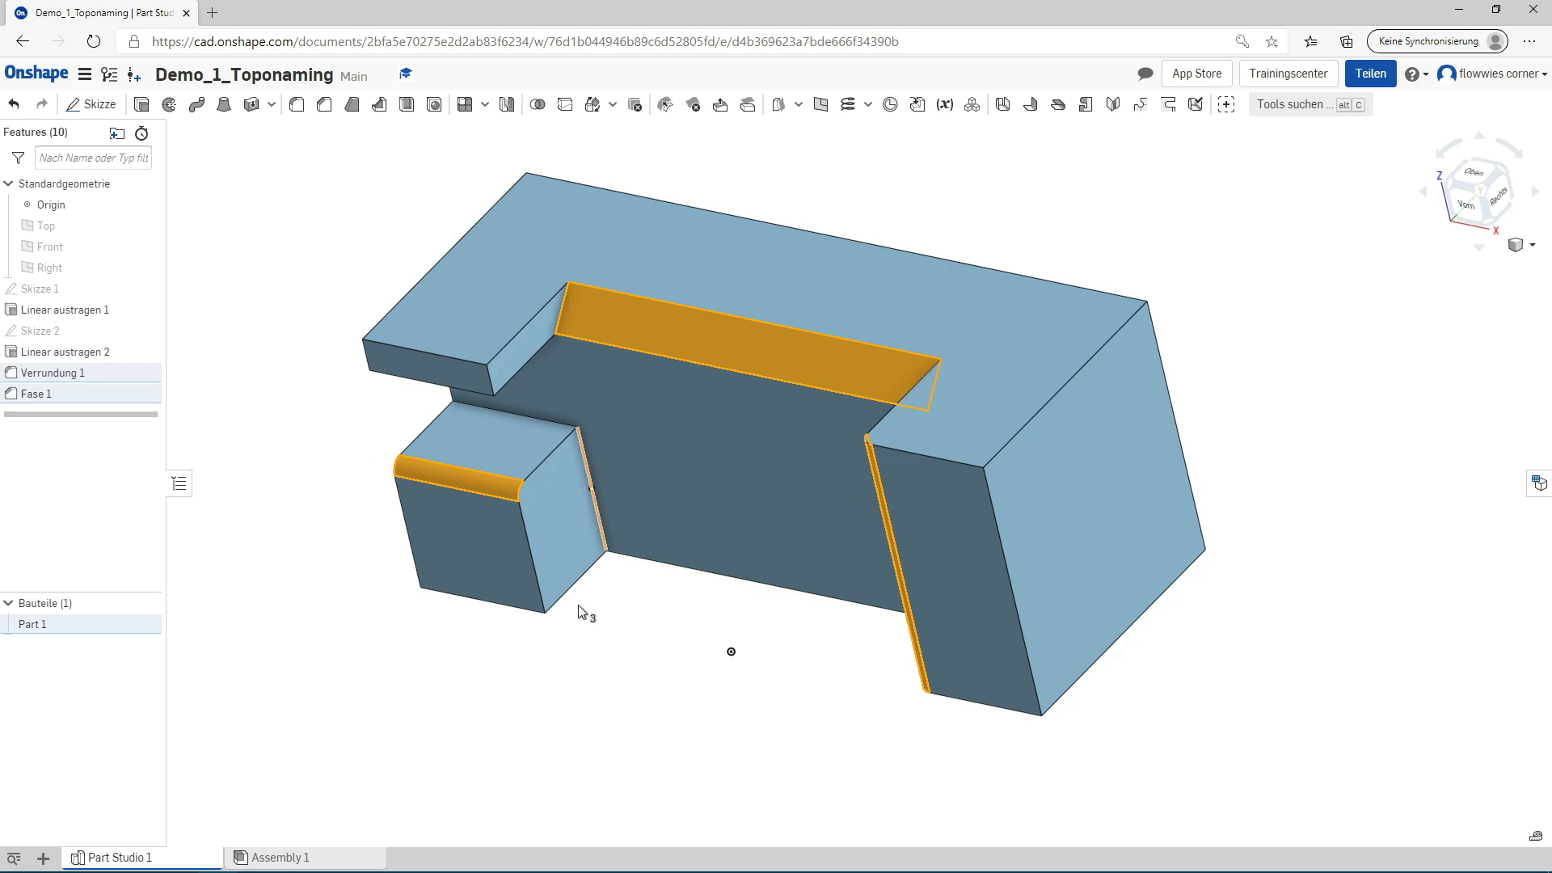
{"action": "left_click", "coordinate": [536, 716]}
{"action": "mouse_move", "coordinate": [536, 721]}
{"action": "right_mouse_down"}
{"action": "mouse_move", "coordinate": [566, 704]}
{"action": "mouse_move", "coordinate": [531, 717]}
{"action": "right_mouse_up"}
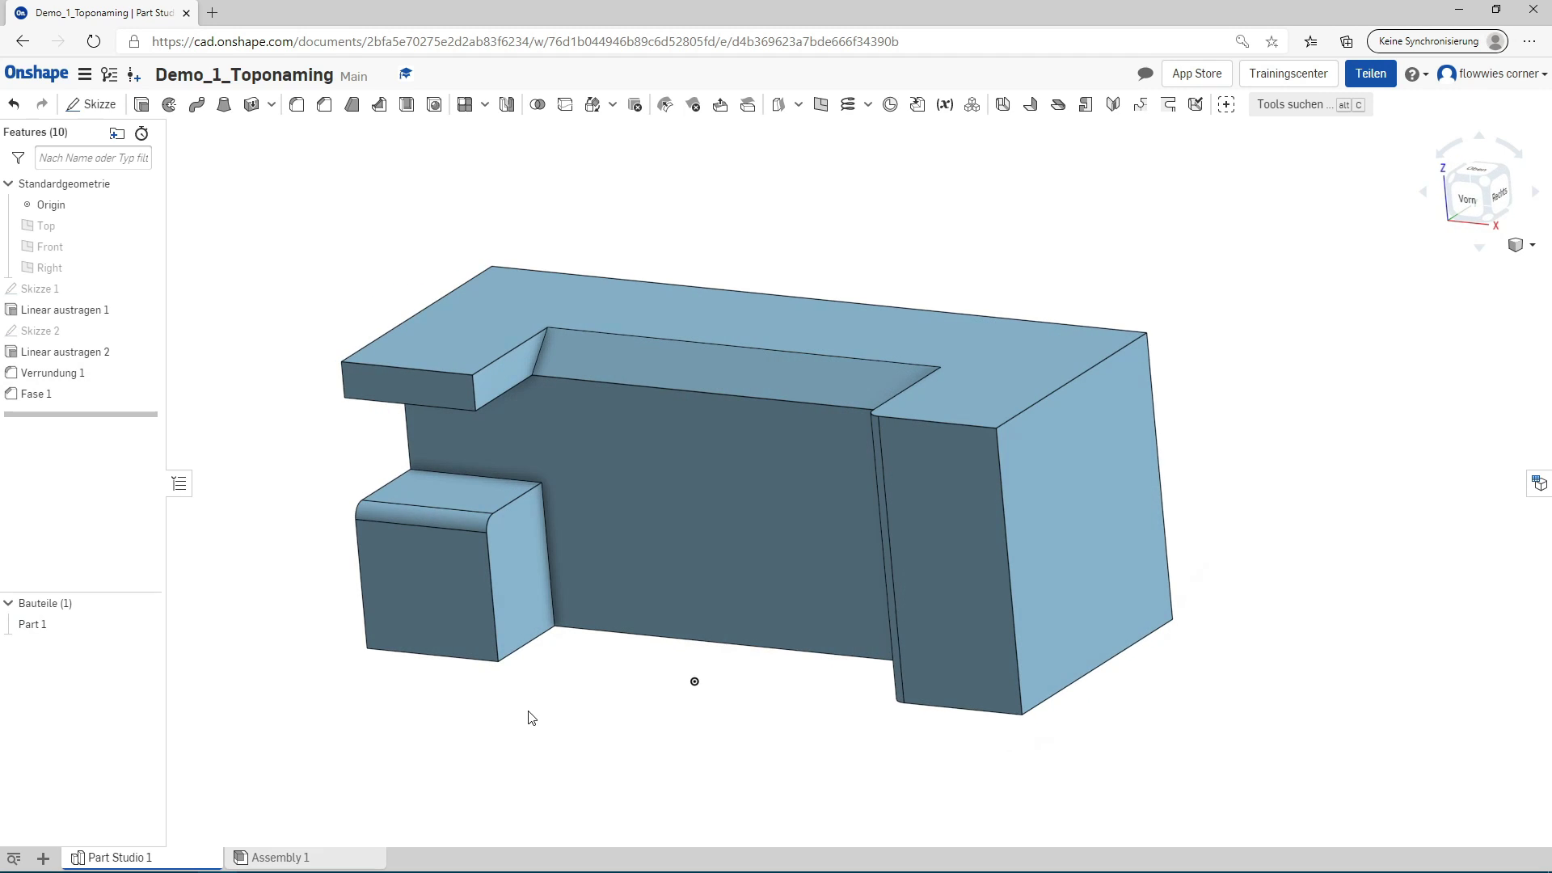
Make Linear austragen 2's cut shallower again and return to the isometric view.
{"action": "double_click", "coordinate": [58, 353]}
{"action": "left_click", "coordinate": [299, 263]}
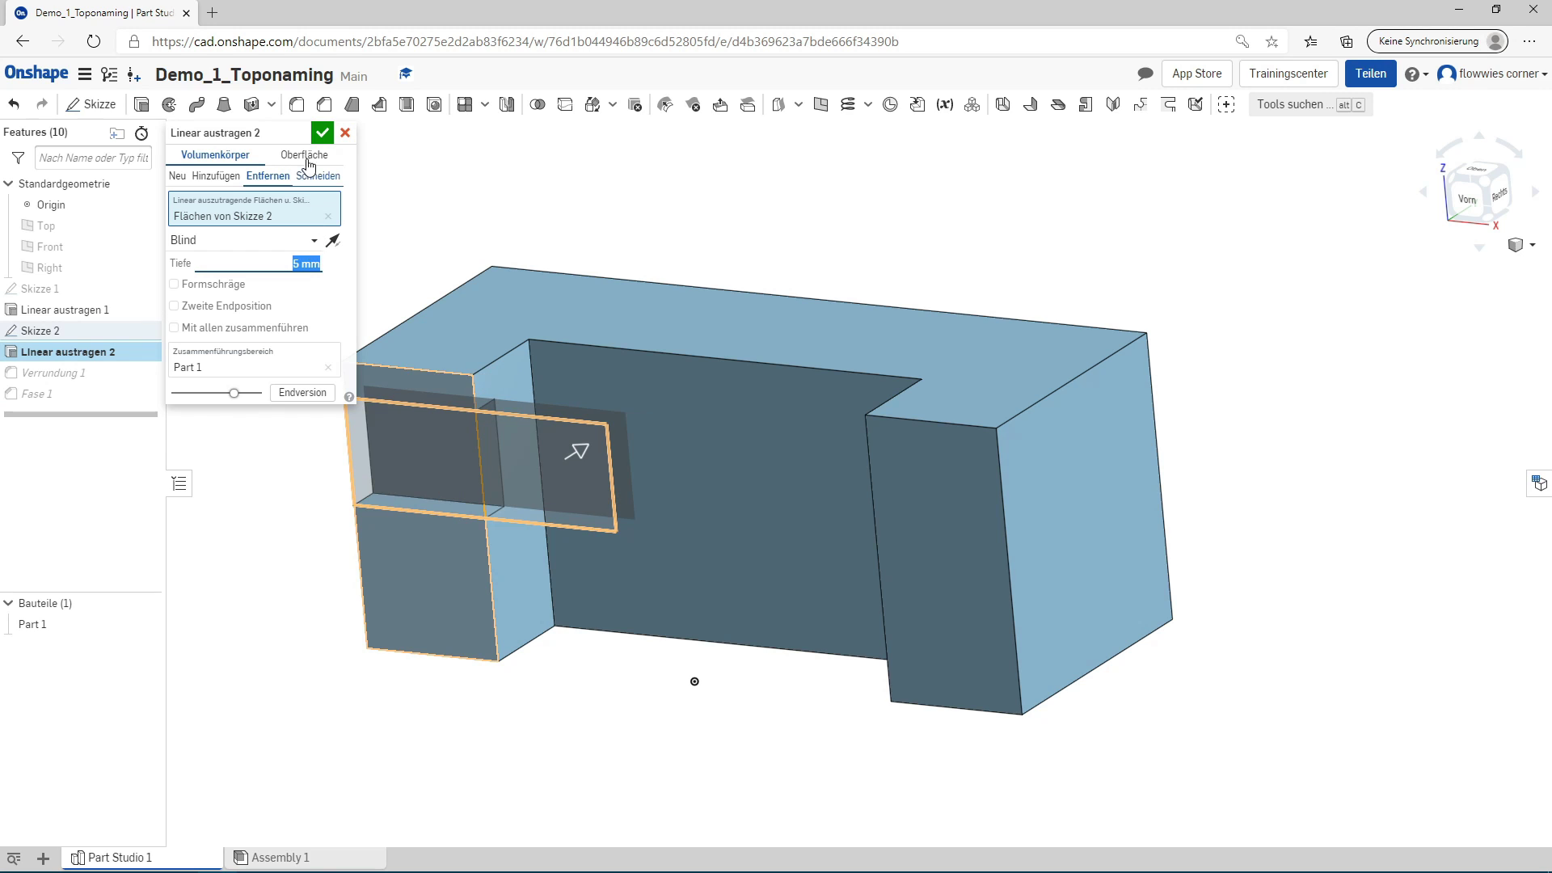
{"action": "left_click", "coordinate": [322, 132]}
{"action": "key", "text": "shift+1"}
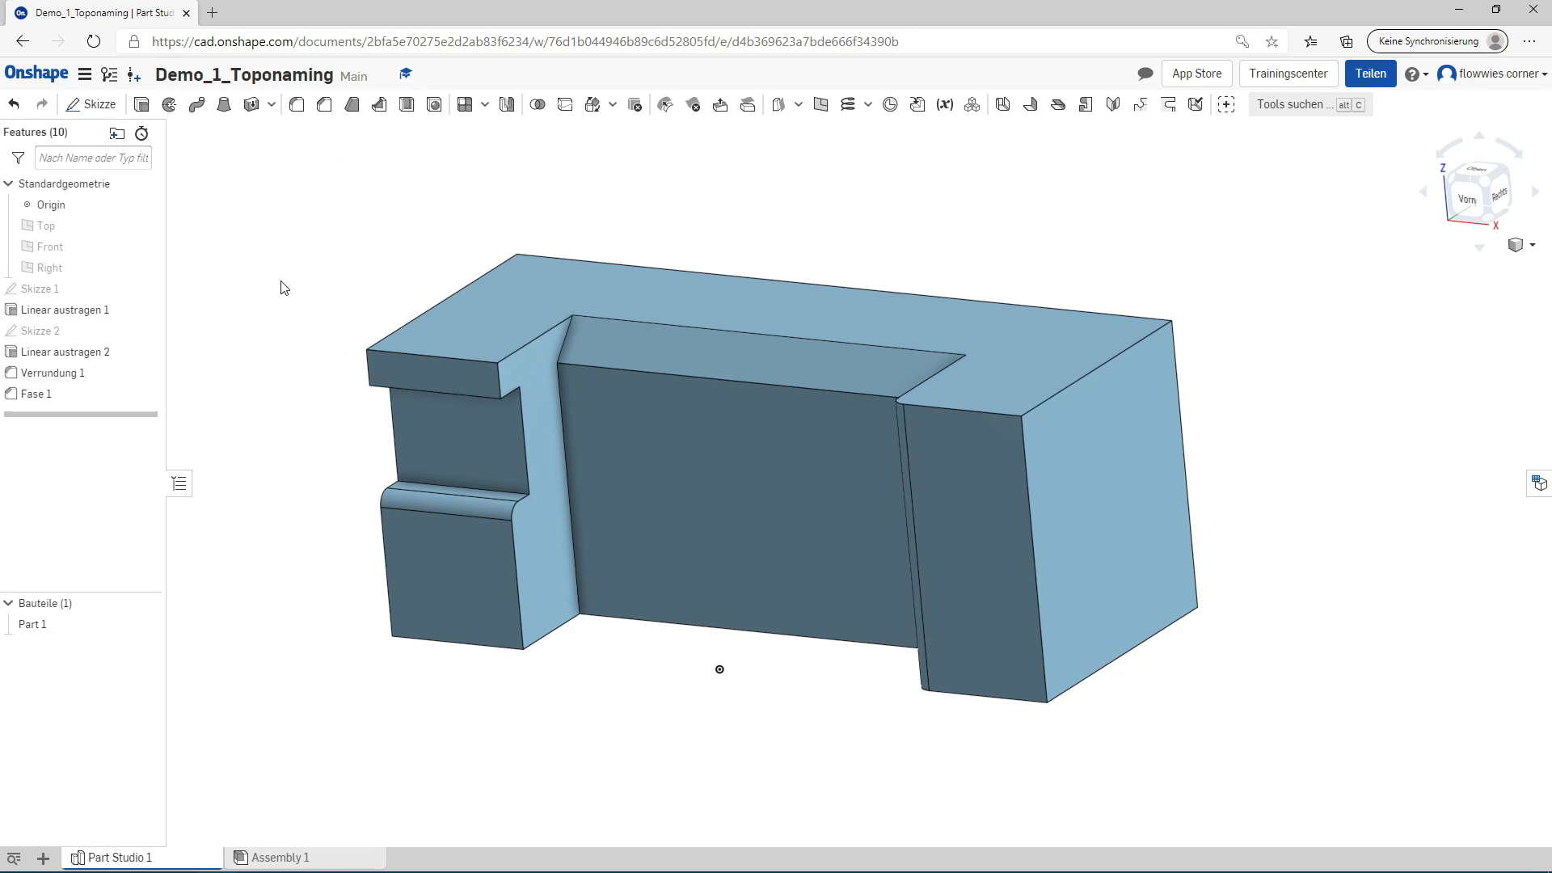
{"action": "key", "text": "shift+7"}
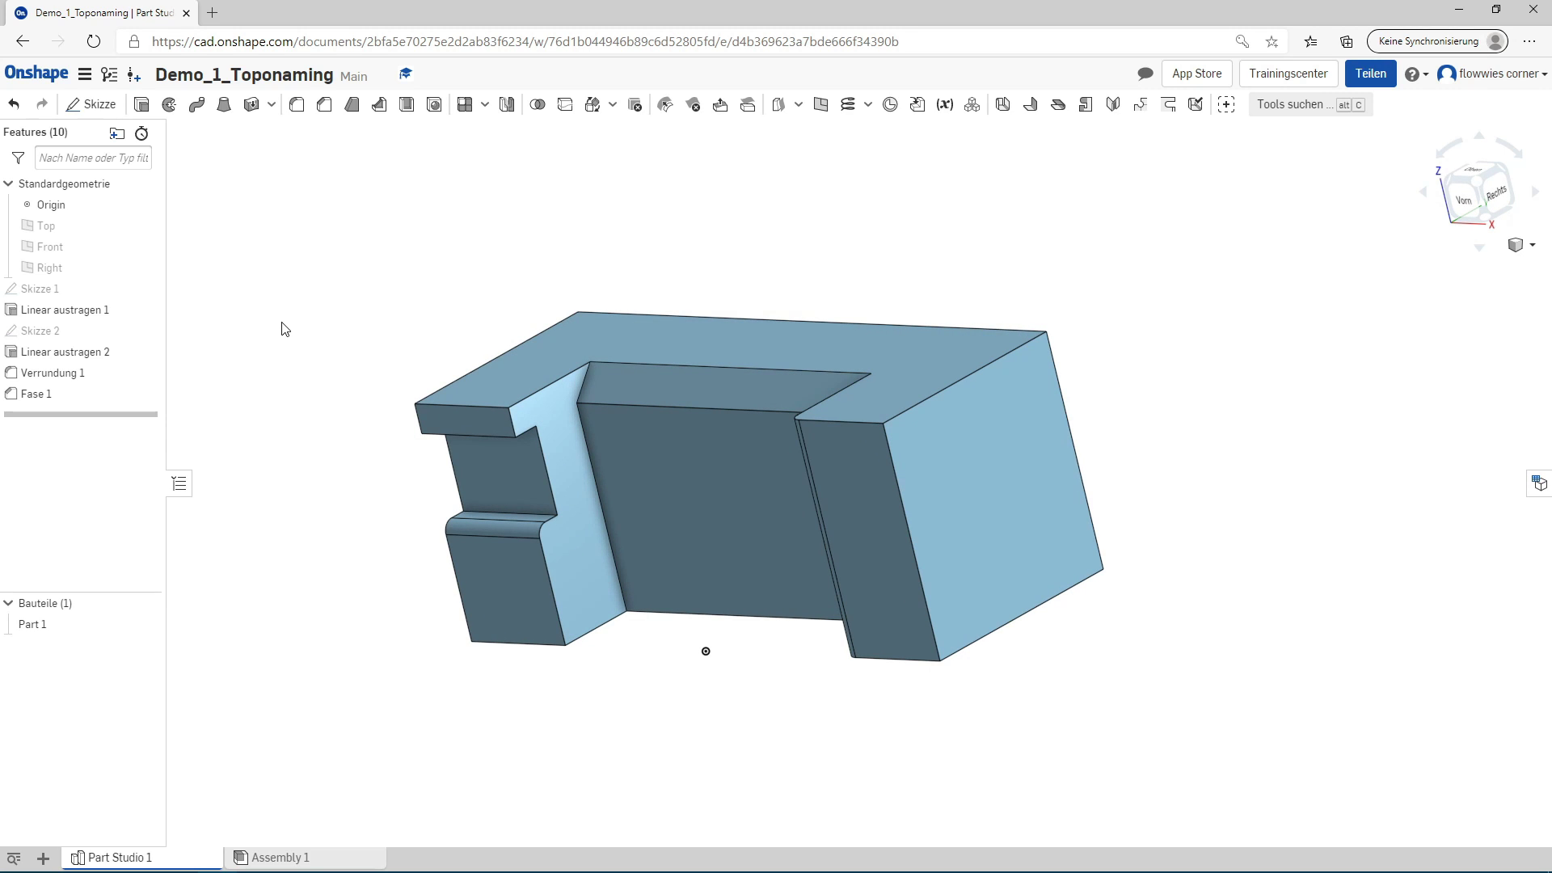
{"action": "left_click", "coordinate": [1476, 191]}
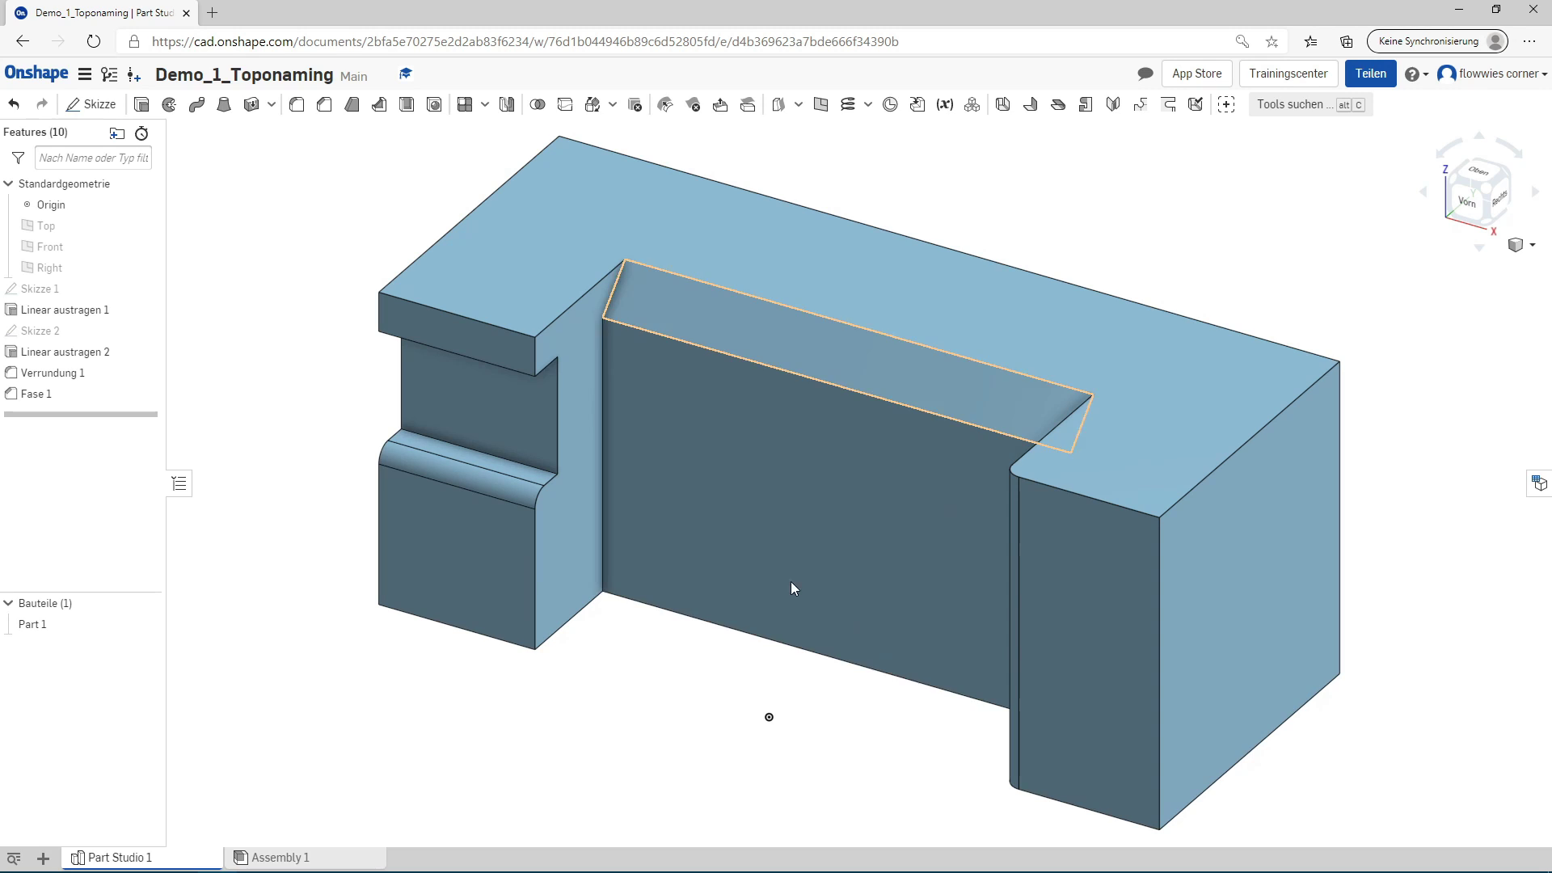